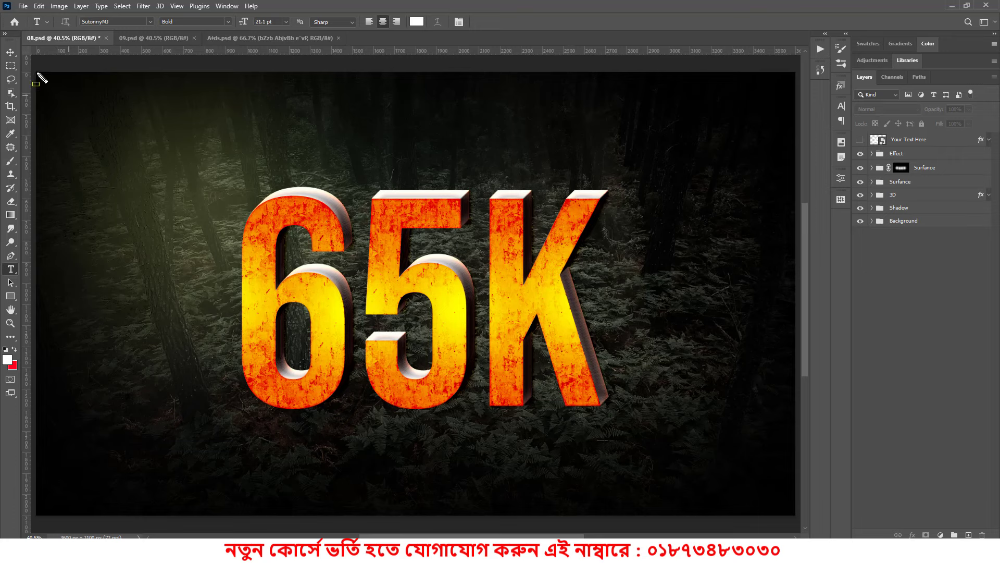
# Outline the canvas areas of the 65K and MUSLIM designs, then return to the 65K design.
pyautogui.moveTo(38, 74)
pyautogui.mouseDown()
pyautogui.moveTo(793, 441)
pyautogui.moveTo(796, 516)
pyautogui.mouseUp()
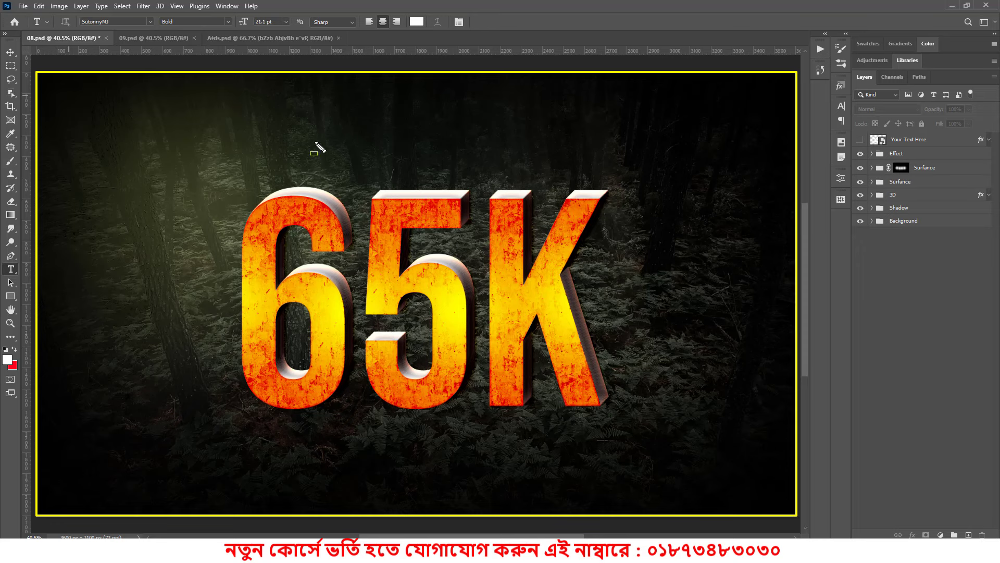
pyautogui.click(45, 82)
pyautogui.moveTo(45, 82)
pyautogui.mouseDown()
pyautogui.moveTo(396, 291)
pyautogui.moveTo(641, 393)
pyautogui.moveTo(782, 471)
pyautogui.moveTo(791, 510)
pyautogui.mouseUp()
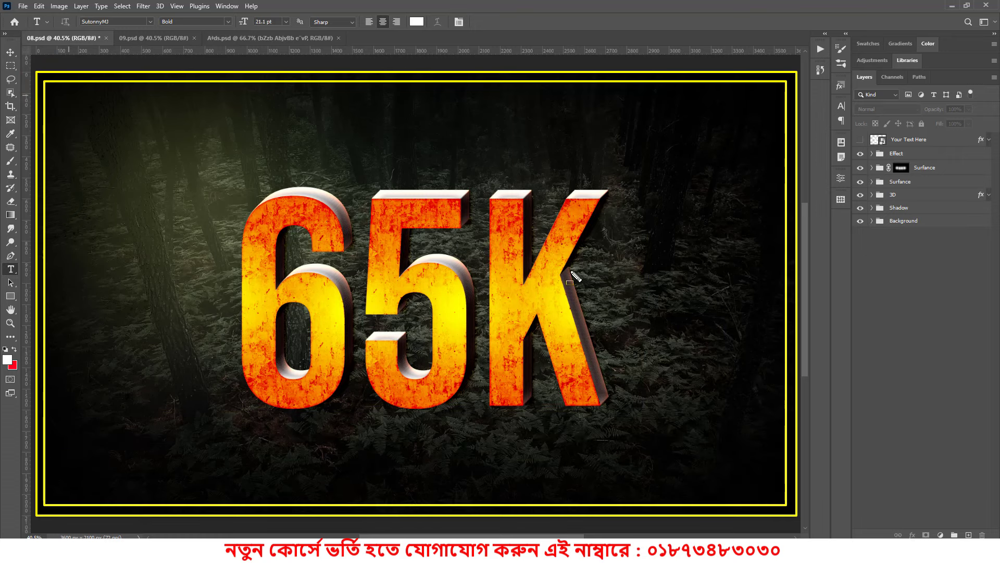
pyautogui.press('Escape')
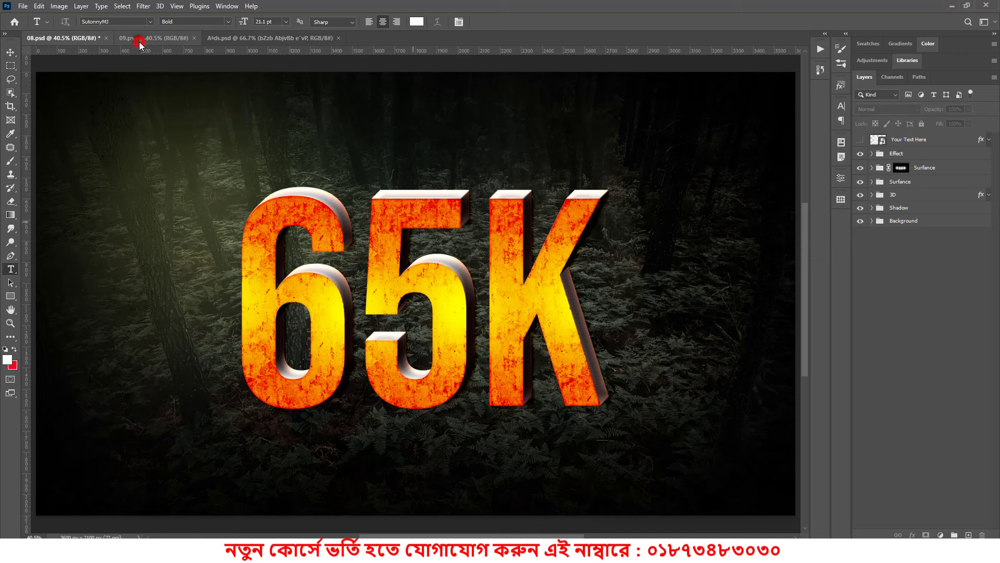
pyautogui.click(139, 40)
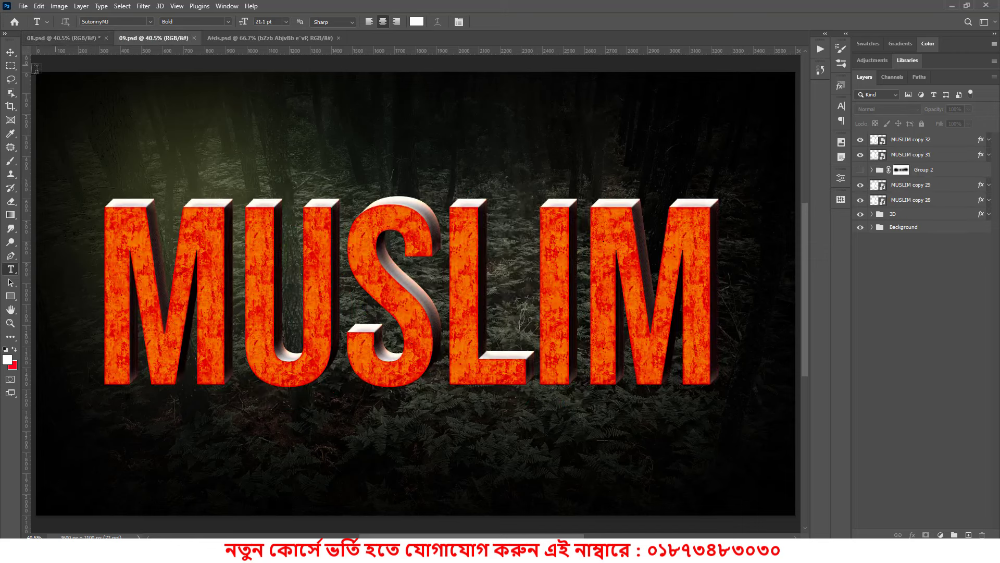
pyautogui.moveTo(38, 72); pyautogui.dragTo(792, 511)
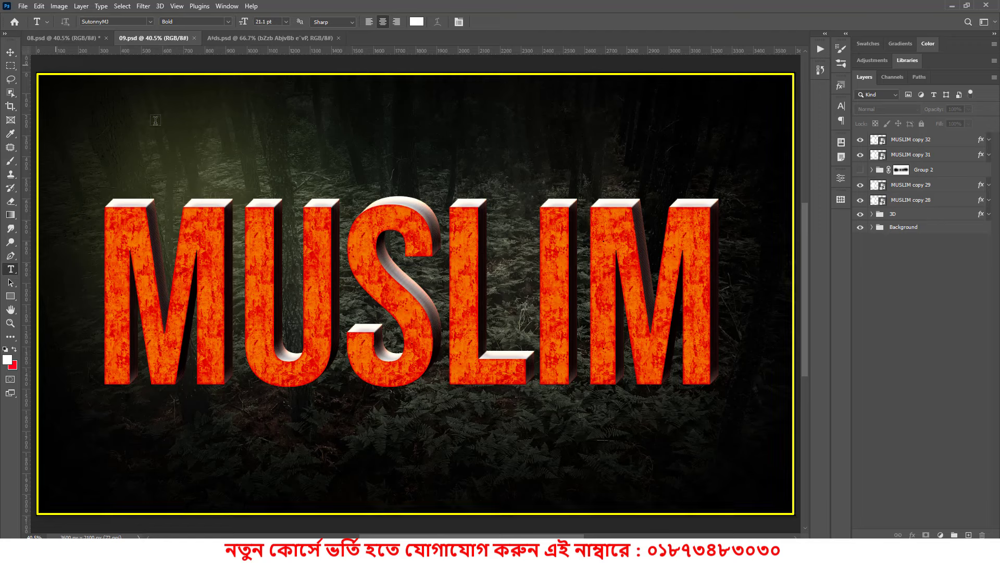
pyautogui.moveTo(44, 80); pyautogui.dragTo(783, 500)
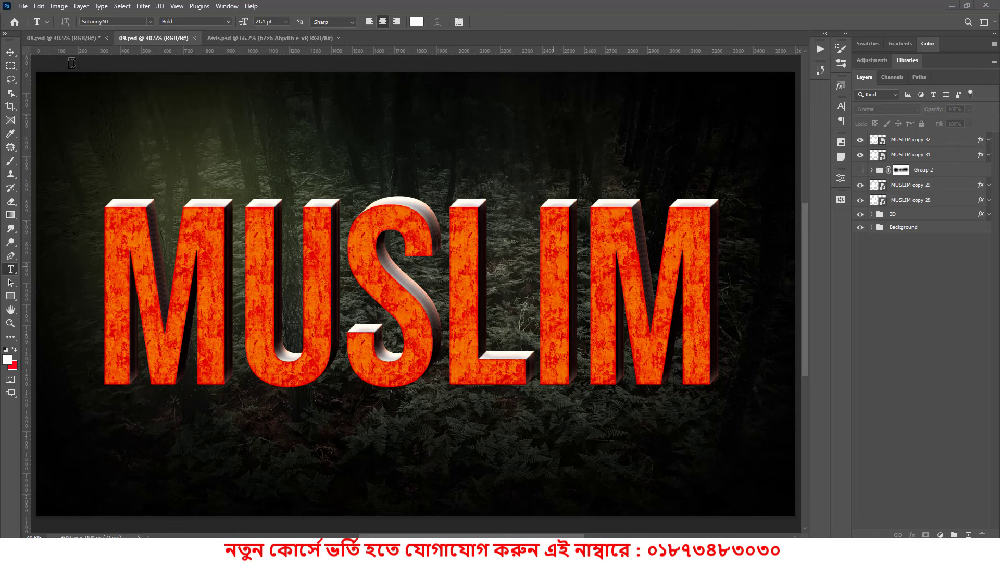
pyautogui.click(67, 38)
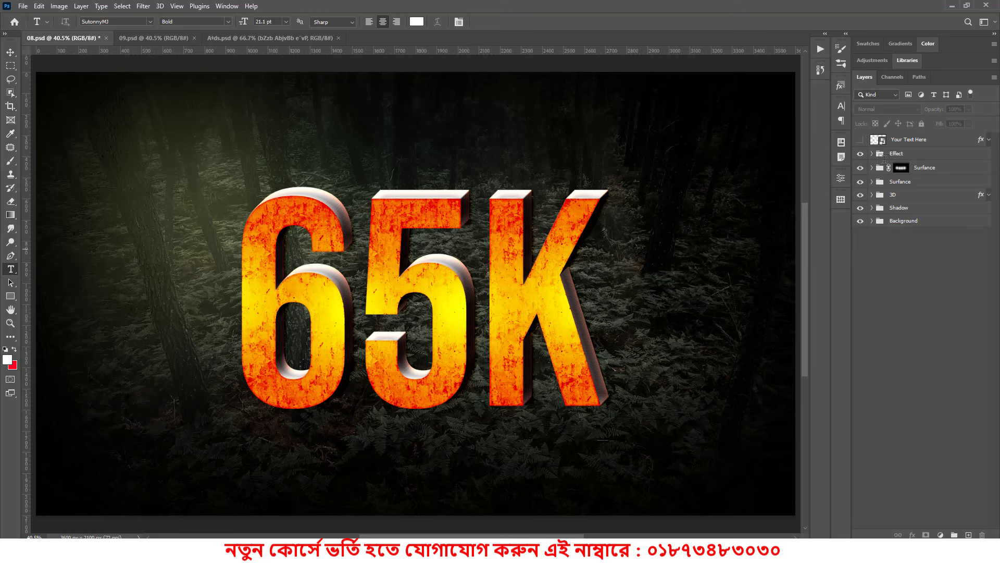
# Change the smart object's text from 65K to 600K, then close GOOD1.psb and save it.
pyautogui.doubleClick(878, 139)
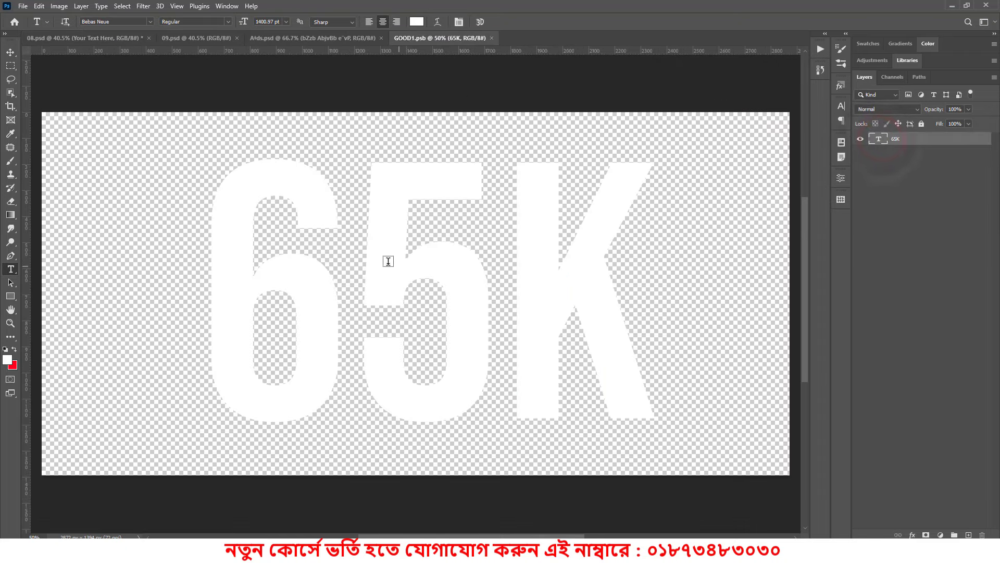
pyautogui.click(365, 262)
pyautogui.moveTo(411, 259); pyautogui.dragTo(463, 259)
pyautogui.write('0')
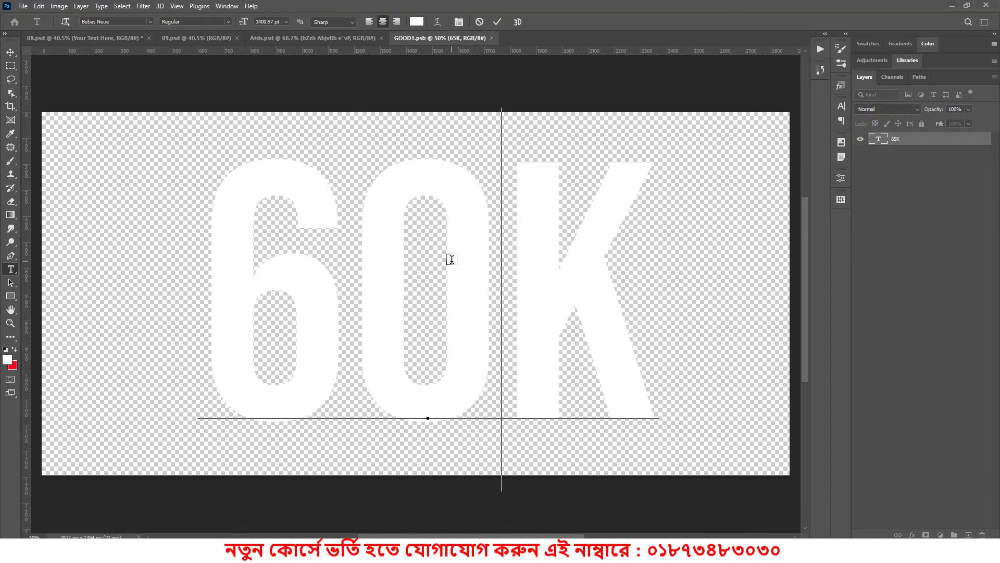
pyautogui.write('0')
pyautogui.click(498, 21)
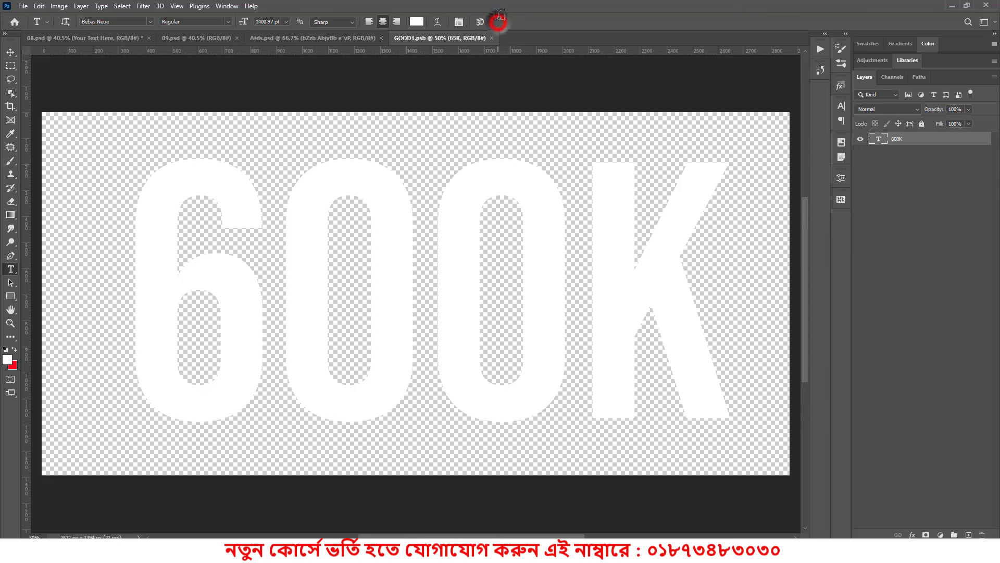
pyautogui.click(499, 38)
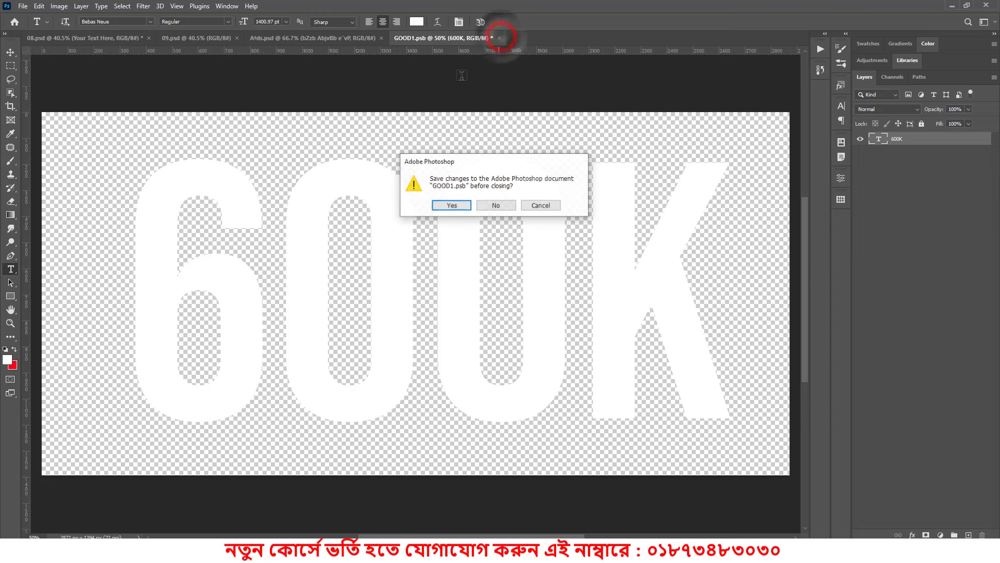
pyautogui.click(450, 205)
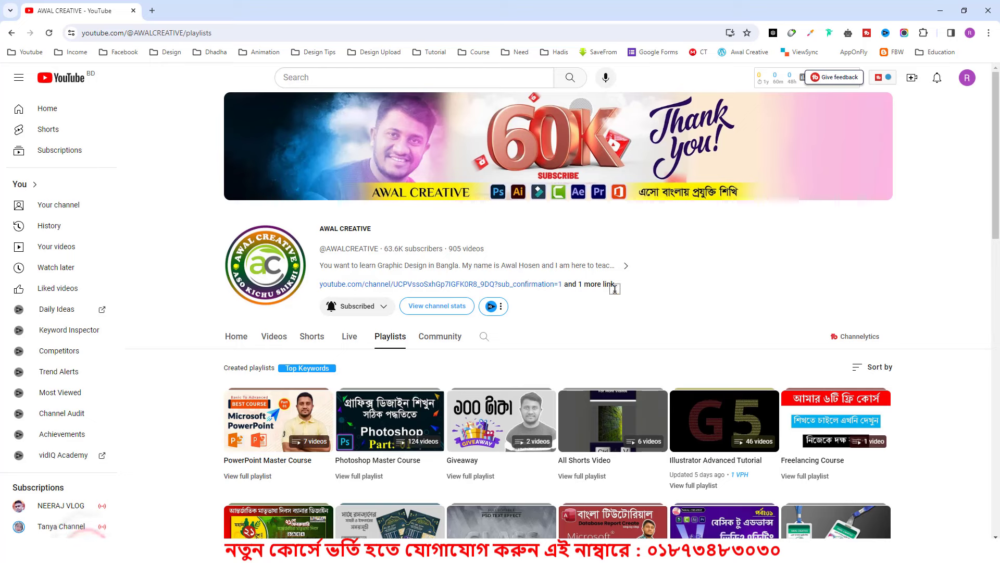
# Highlight the channel name, then switch to the Videos tab to list its latest uploads.
pyautogui.moveTo(312, 228); pyautogui.dragTo(381, 230)
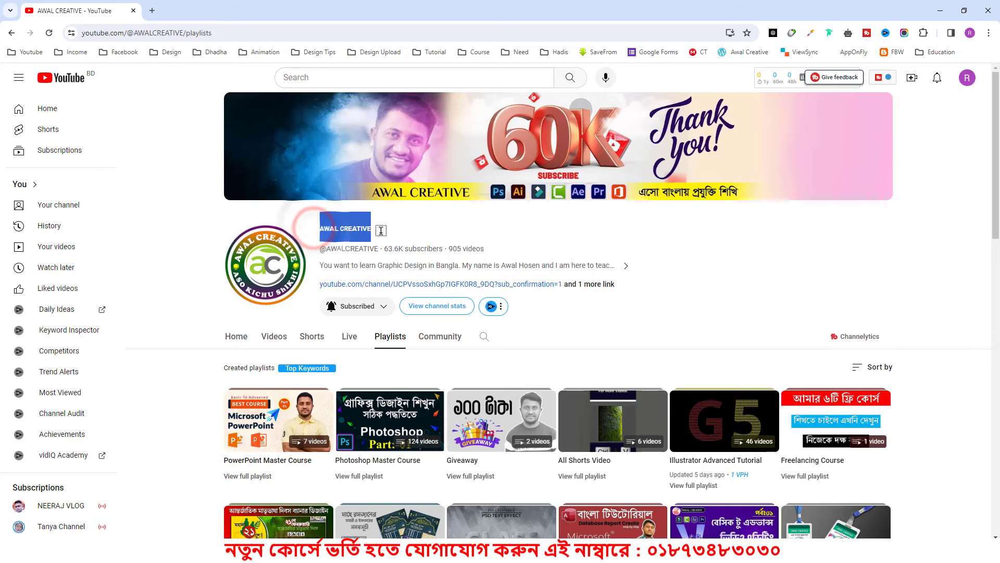
pyautogui.click(737, 255)
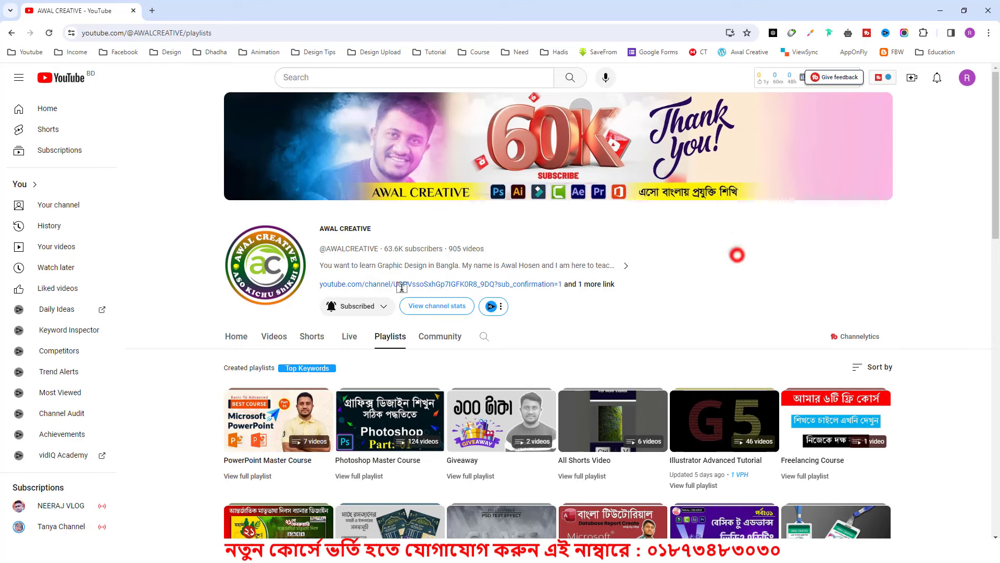
pyautogui.click(273, 336)
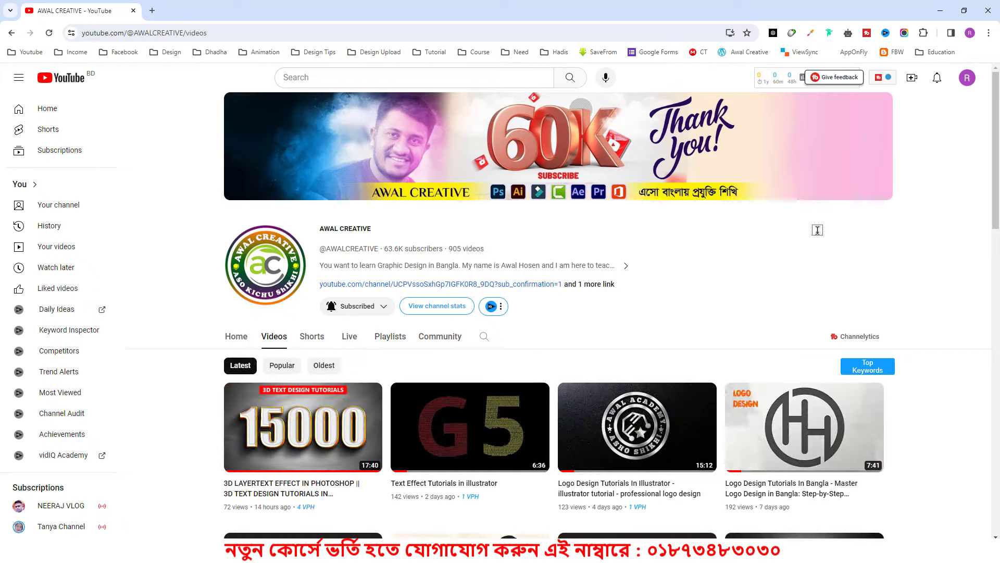
# Scroll down through the channel's uploaded videos and back up again.
pyautogui.scroll(-3, 889, 245)
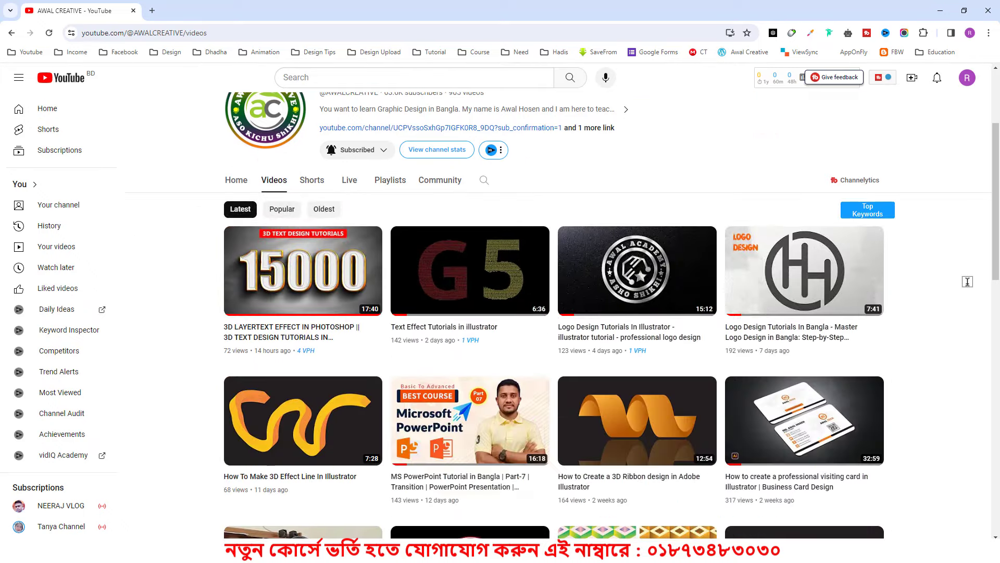
pyautogui.scroll(-4, 968, 281)
pyautogui.scroll(-4, 968, 281)
pyautogui.scroll(-5, 833, 302)
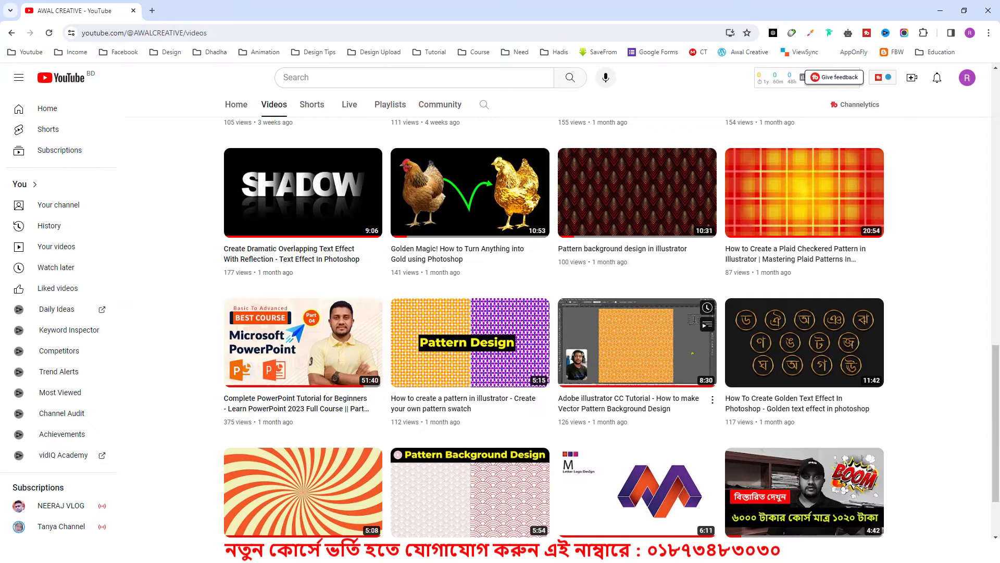
pyautogui.scroll(-2, 957, 318)
pyautogui.scroll(-3, 944, 355)
pyautogui.scroll(-3, 926, 384)
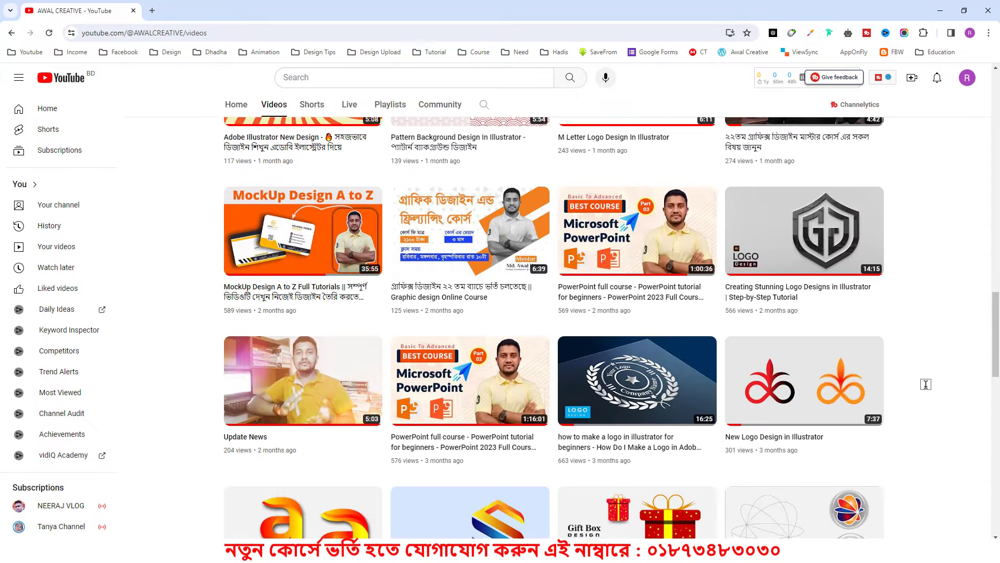
pyautogui.scroll(-5, 926, 384)
pyautogui.scroll(-3, 925, 384)
pyautogui.scroll(4, 915, 348)
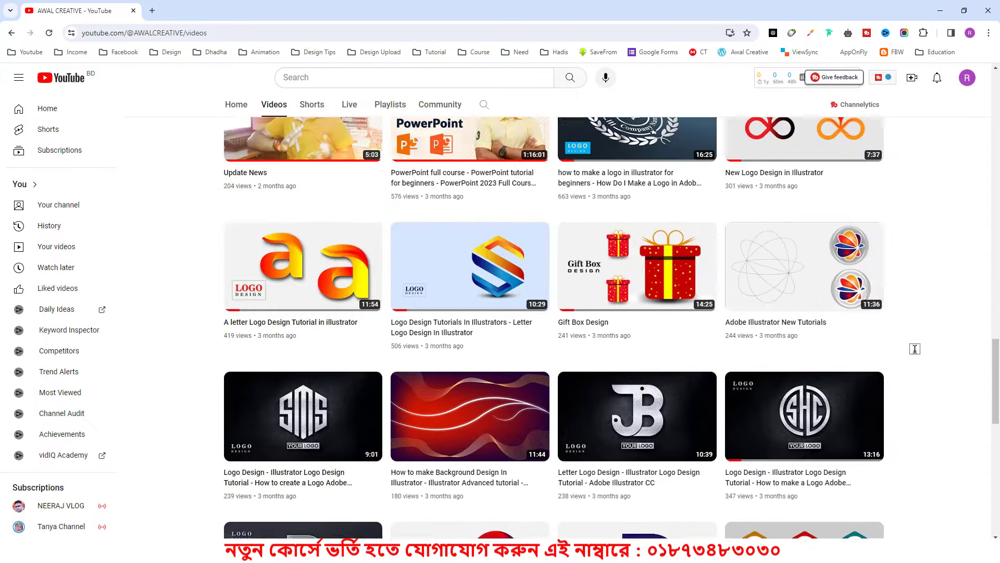
pyautogui.scroll(7, 915, 349)
pyautogui.scroll(10, 807, 333)
pyautogui.scroll(9, 693, 317)
pyautogui.scroll(4, 585, 300)
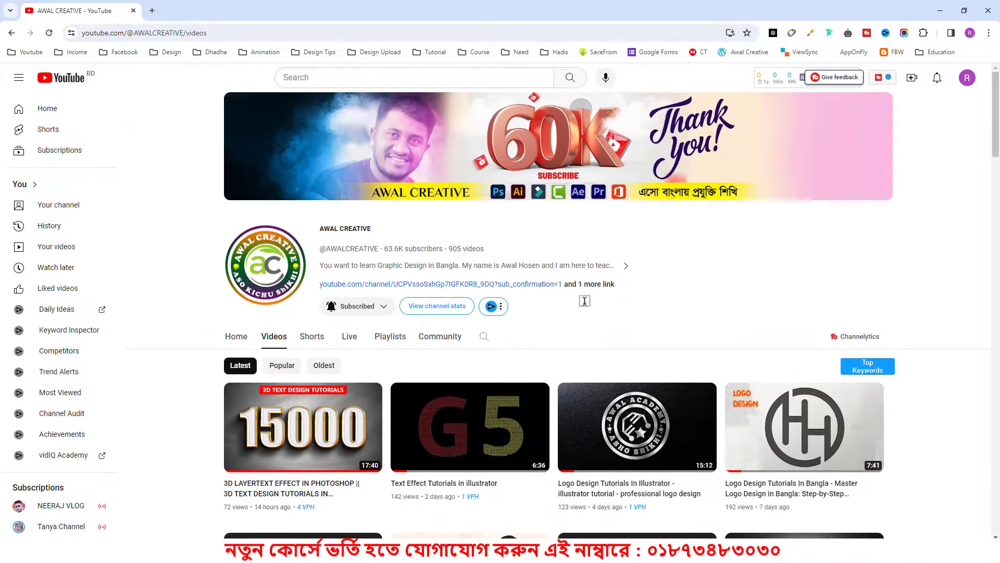
# Switch to the Playlists tab and scroll through the channel's playlists.
pyautogui.click(388, 335)
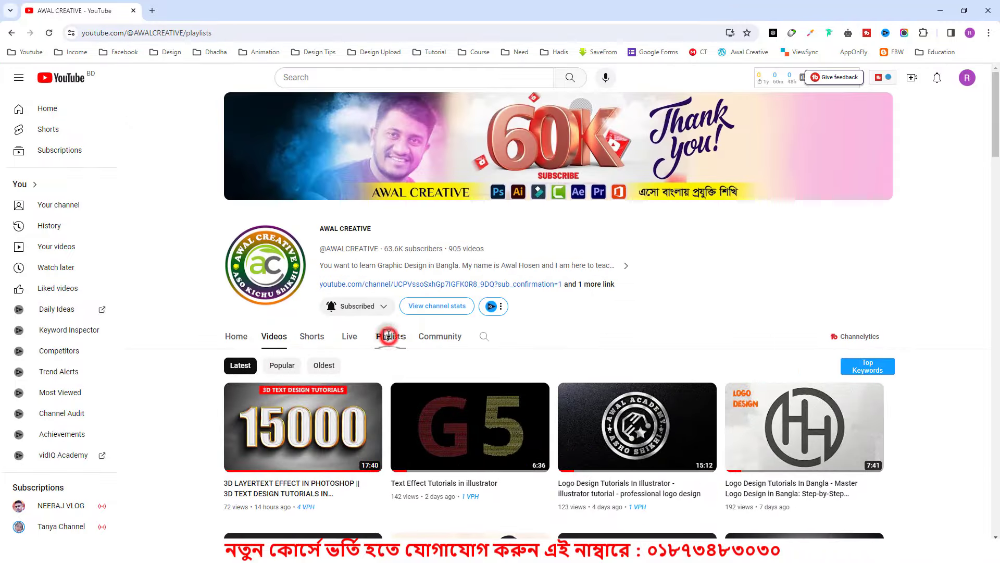
pyautogui.scroll(-4, 264, 214)
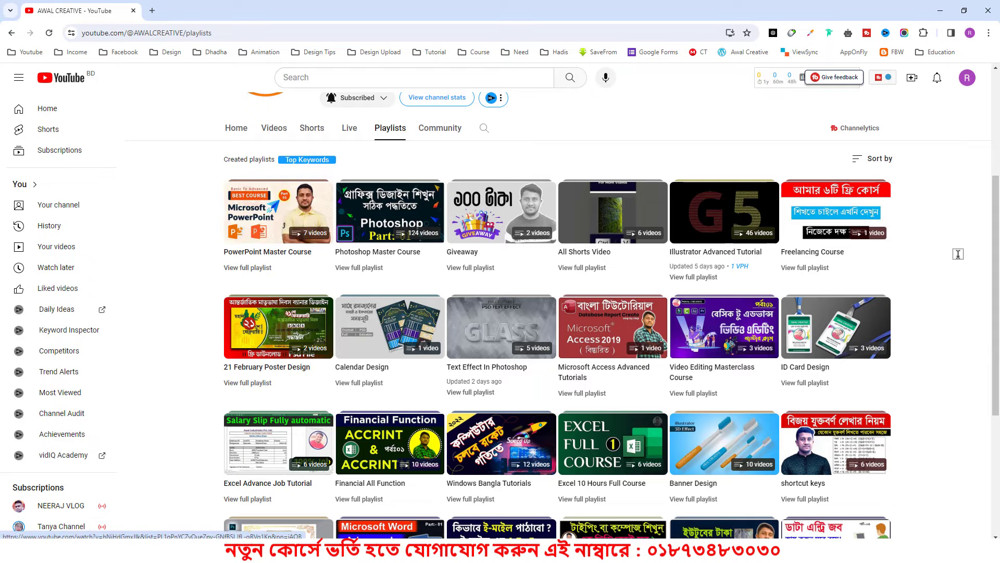
pyautogui.scroll(-3, 958, 261)
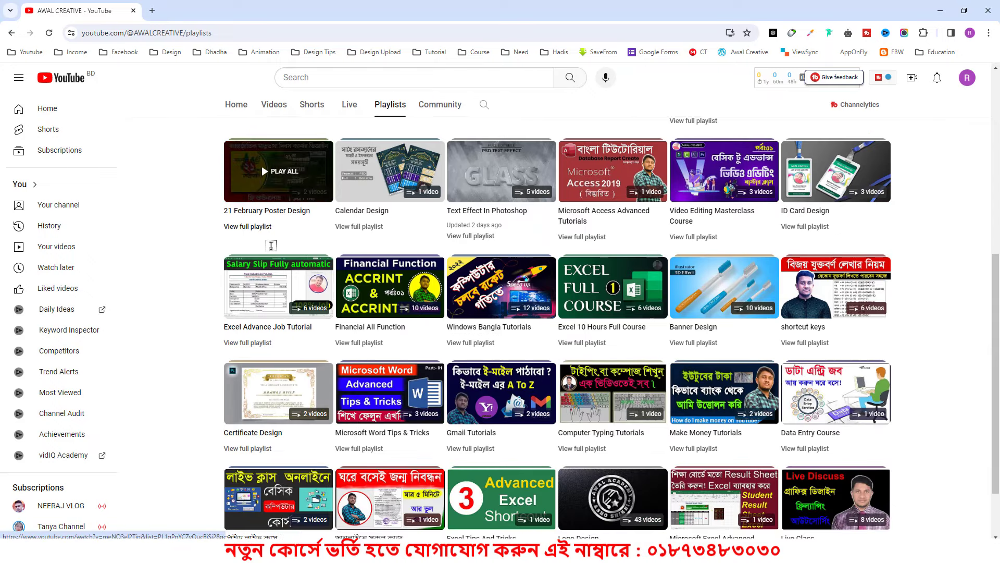
pyautogui.scroll(-2, 588, 399)
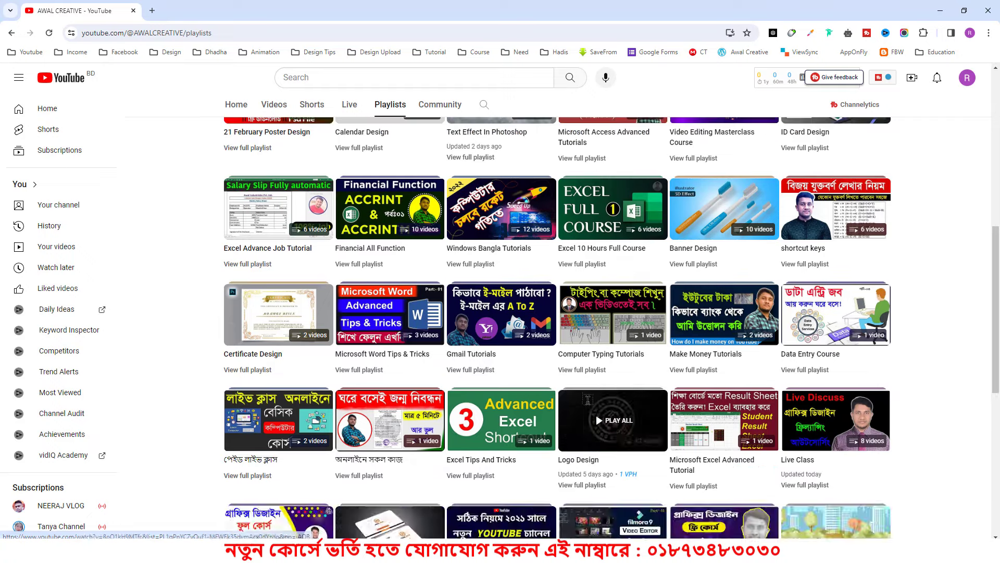
pyautogui.scroll(4, 588, 399)
pyautogui.scroll(1, 573, 385)
pyautogui.scroll(-8, 417, 323)
pyautogui.scroll(-5, 331, 283)
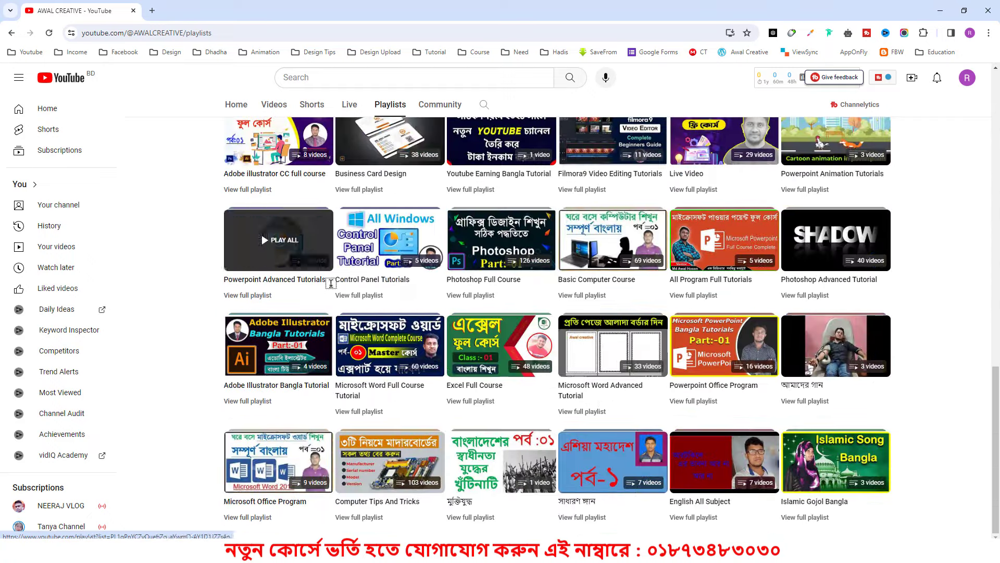
pyautogui.scroll(5, 945, 346)
pyautogui.scroll(5, 944, 346)
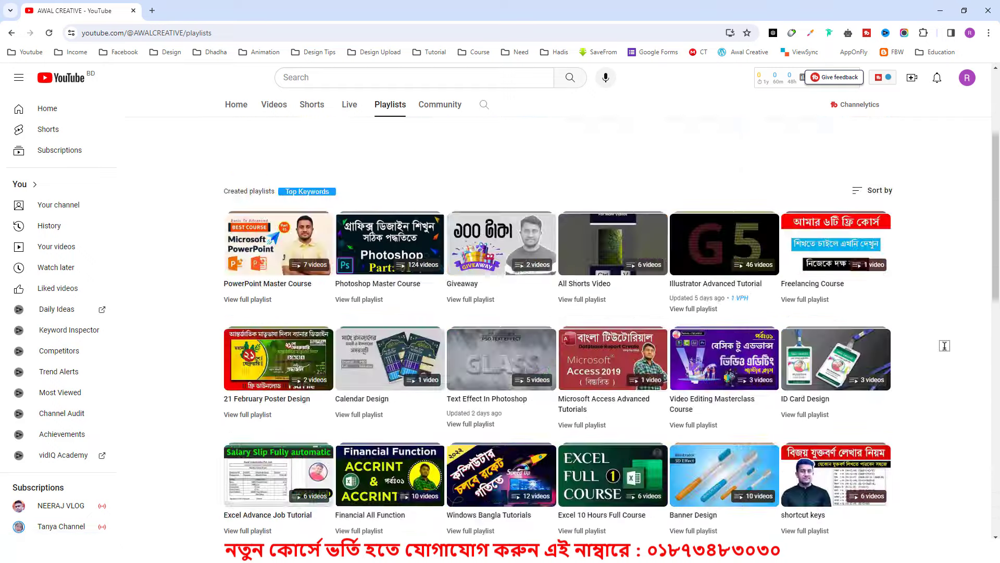
pyautogui.scroll(3, 944, 346)
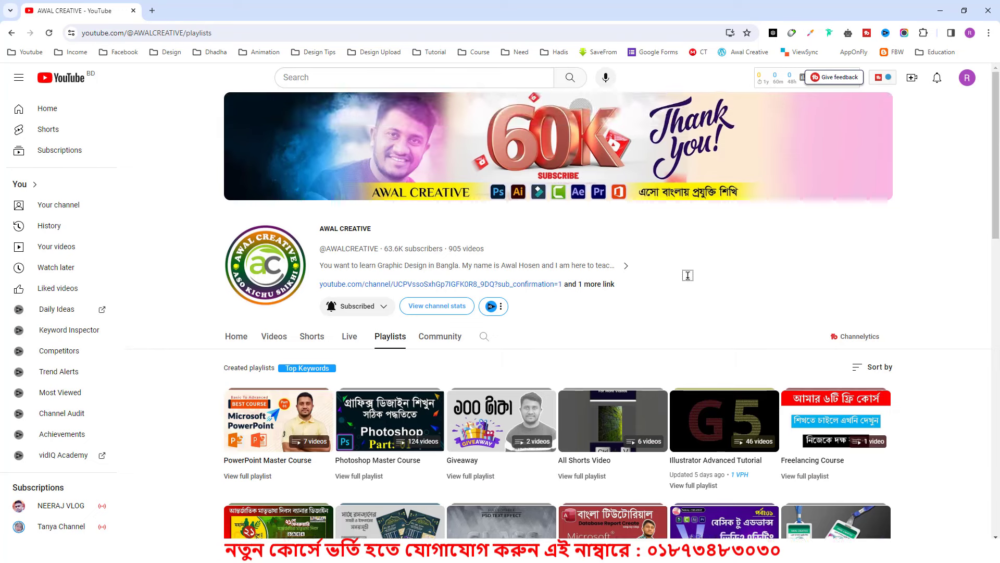
# Highlight the channel name and its 905 video count, then clear the highlights.
pyautogui.doubleClick(320, 228)
pyautogui.click(752, 249)
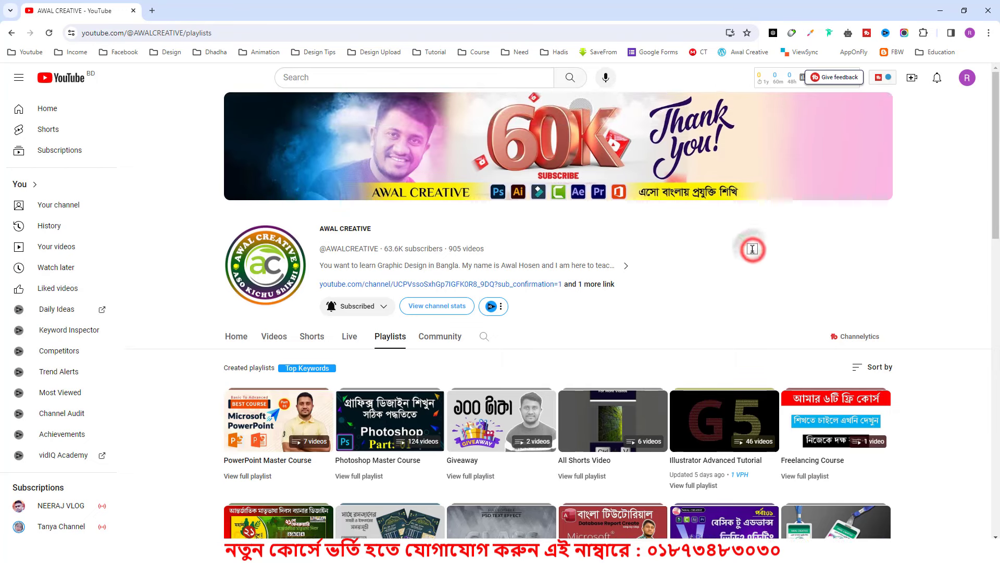
pyautogui.doubleClick(451, 248)
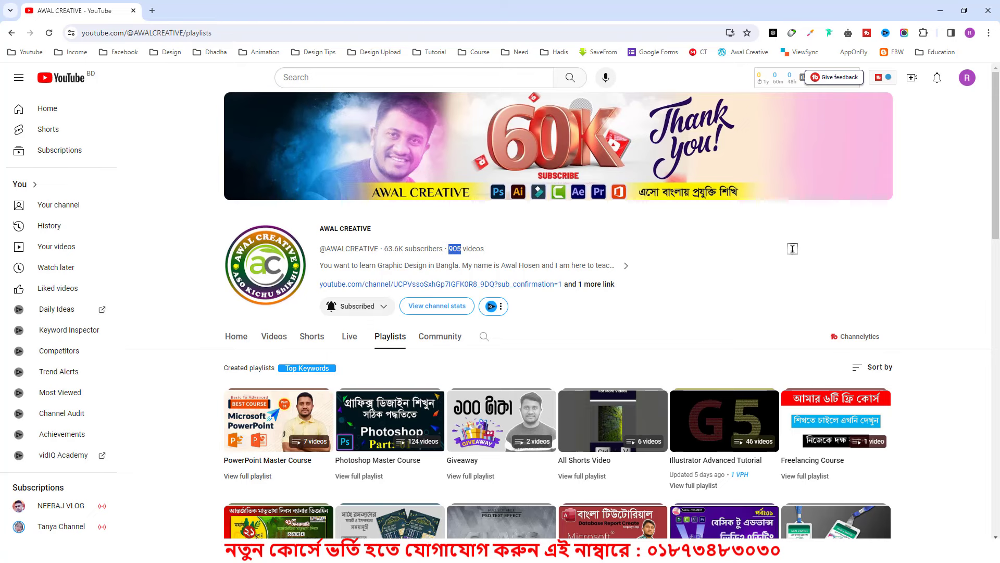
pyautogui.click(452, 248)
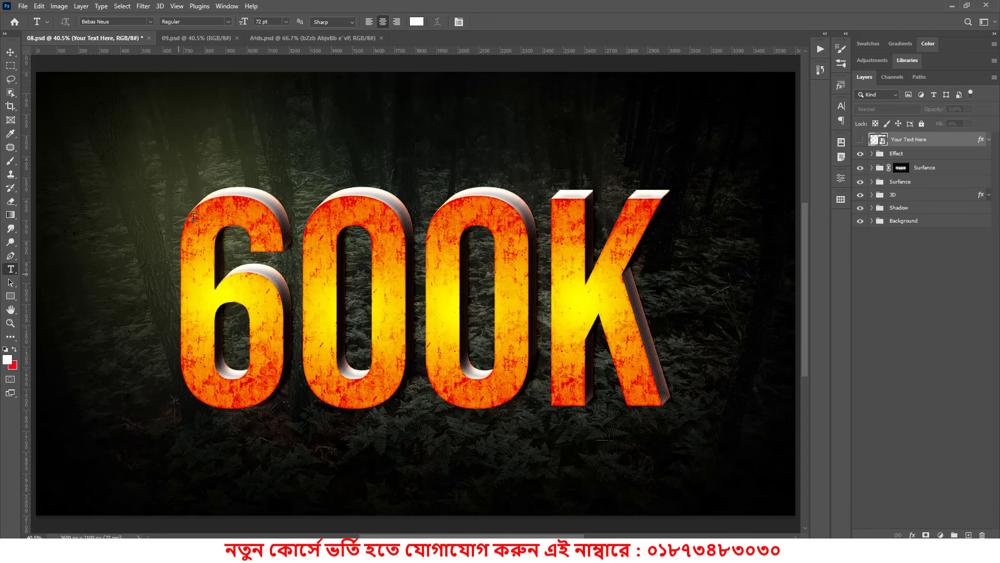
# Select the Move tool and open the File menu.
pyautogui.click(10, 52)
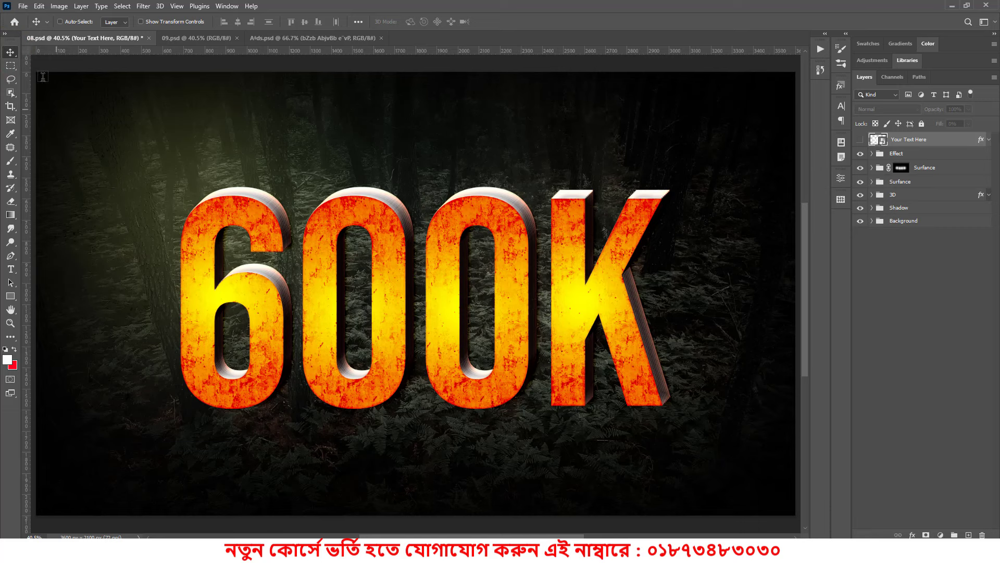
pyautogui.click(21, 6)
# Create a white 3600 × 2100 px, 300 ppi document named '3D Text Design'.
pyautogui.click(24, 16)
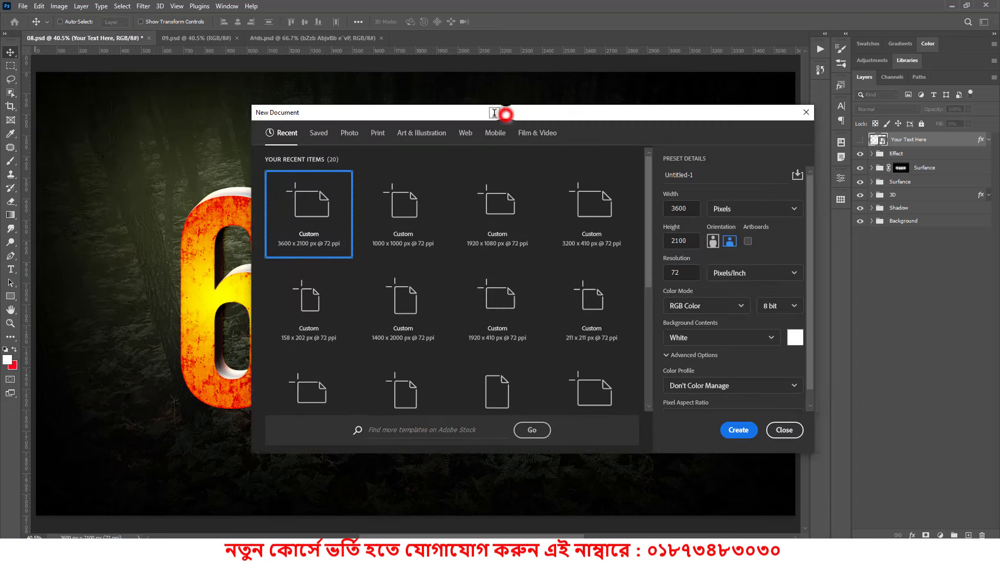
pyautogui.moveTo(506, 113)
pyautogui.mouseDown()
pyautogui.moveTo(419, 114)
pyautogui.moveTo(423, 121)
pyautogui.mouseUp()
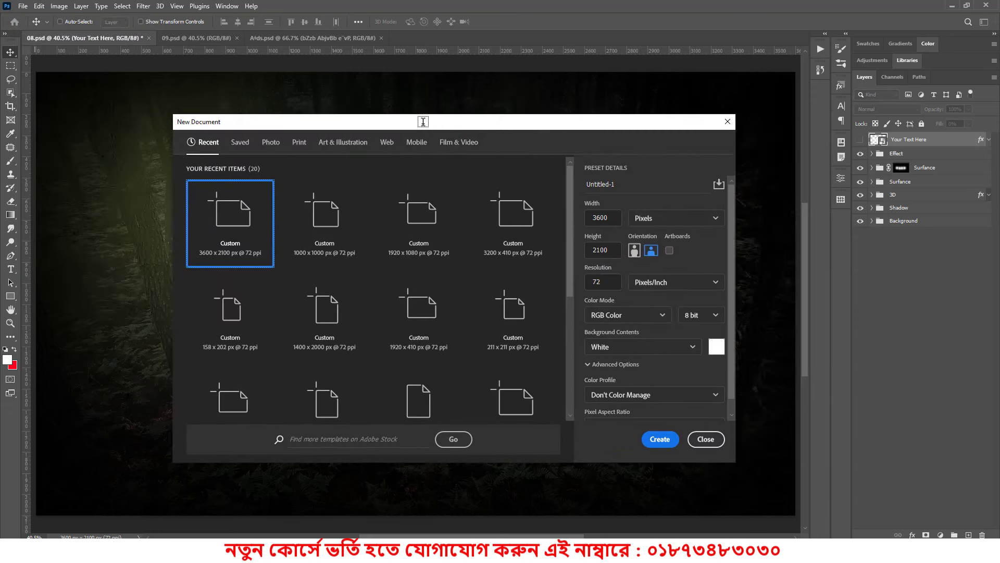
pyautogui.doubleClick(603, 214)
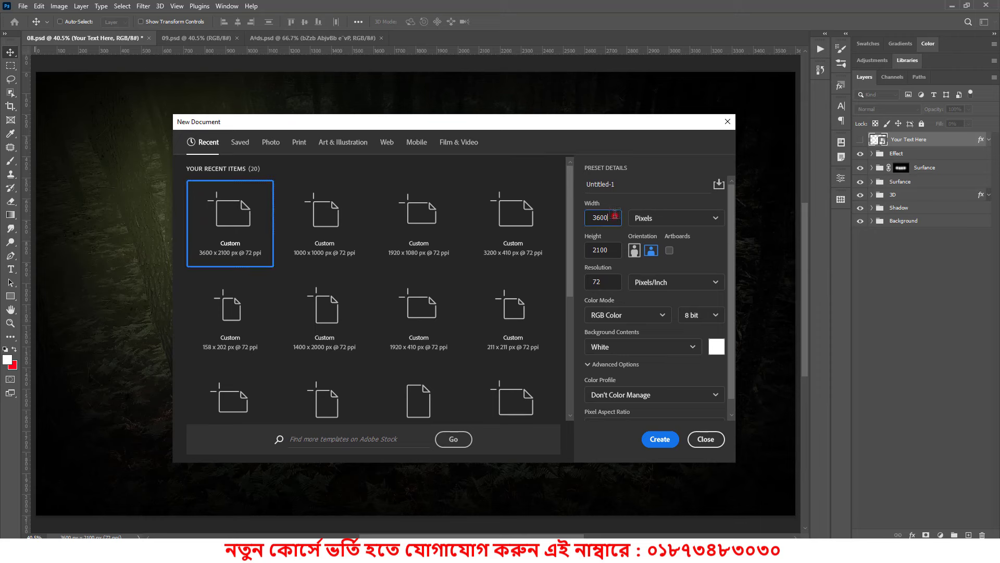
pyautogui.doubleClick(614, 249)
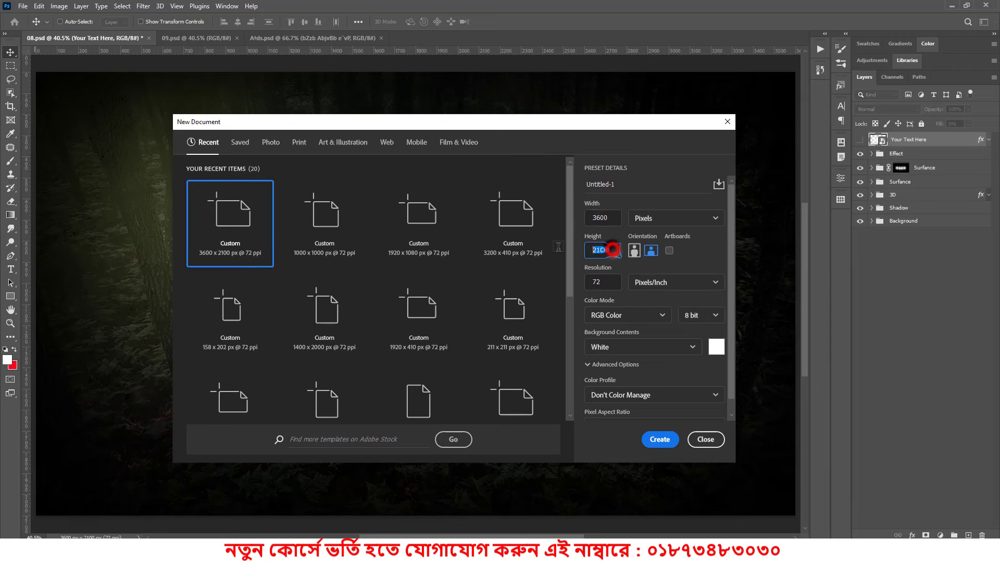
pyautogui.doubleClick(606, 278)
pyautogui.write('3')
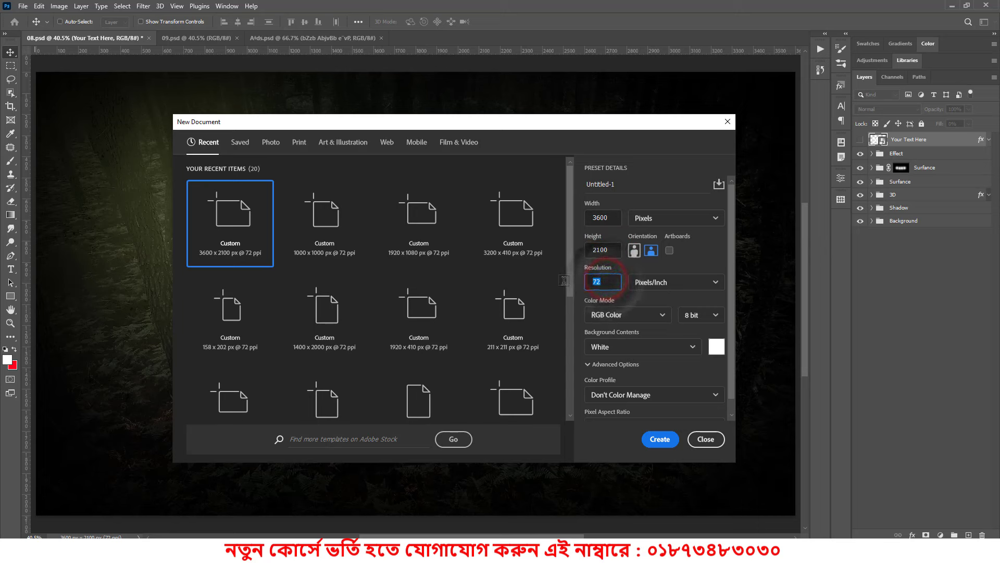
pyautogui.write('00')
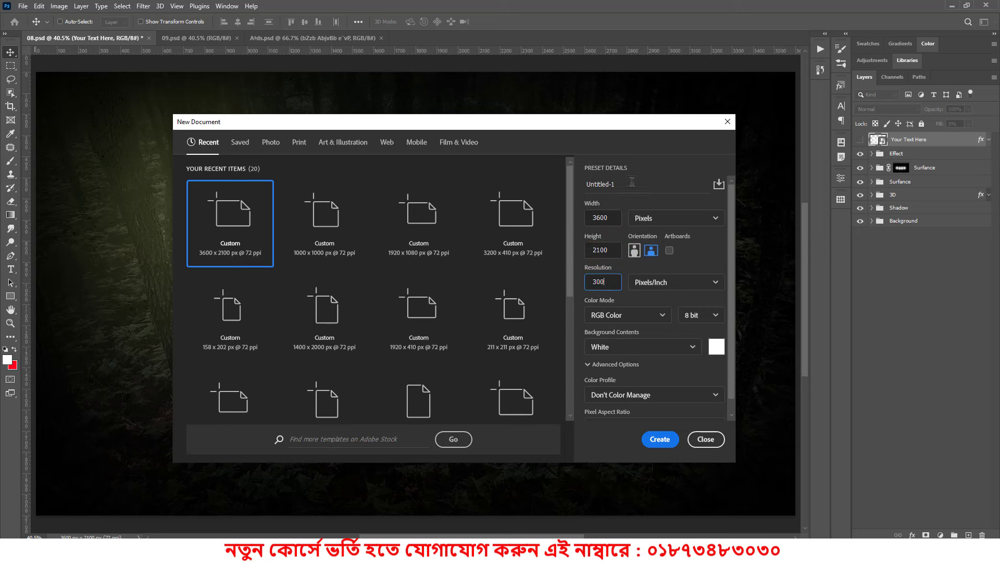
pyautogui.doubleClick(632, 182)
pyautogui.write('3D Text Design')
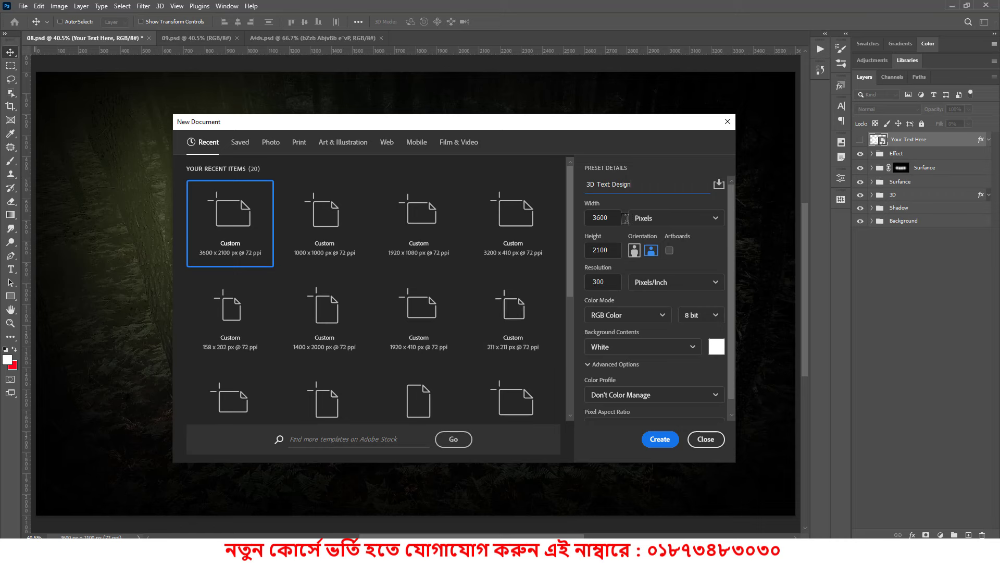
pyautogui.click(659, 439)
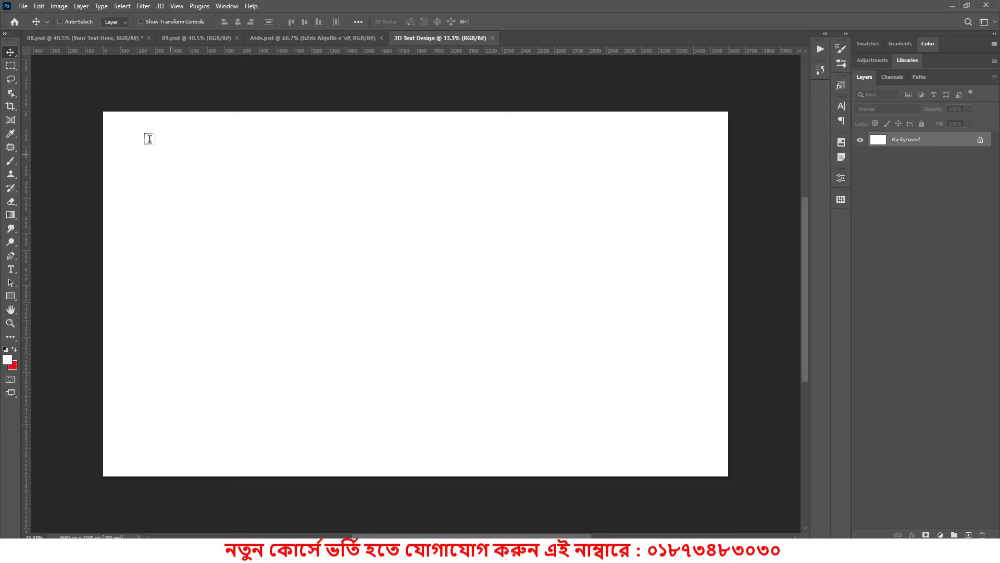
# Open Background.jpg, unlock its layer, and drag it into 3D Text Design to fill the canvas.
pyautogui.click(23, 6)
pyautogui.click(26, 27)
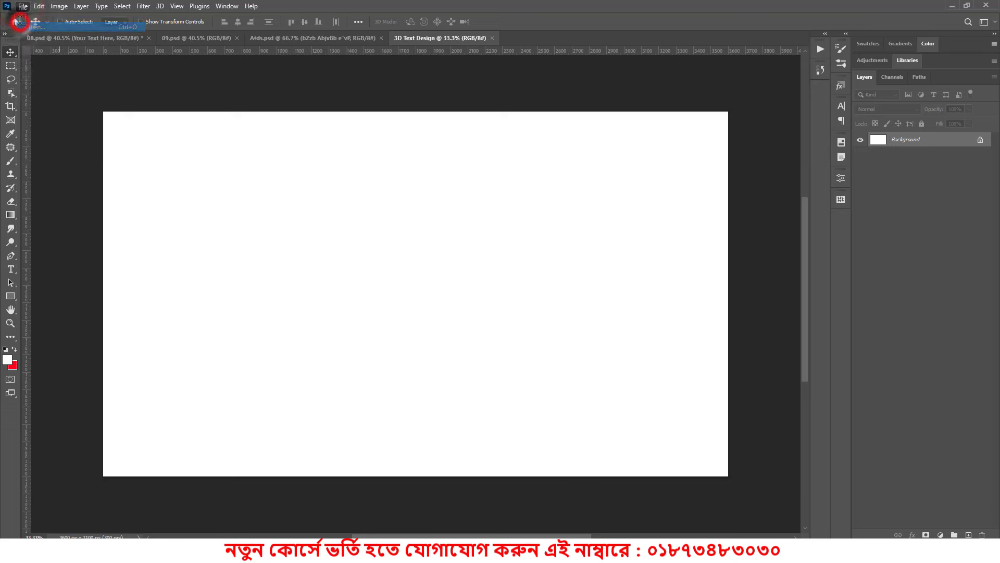
pyautogui.click(406, 86)
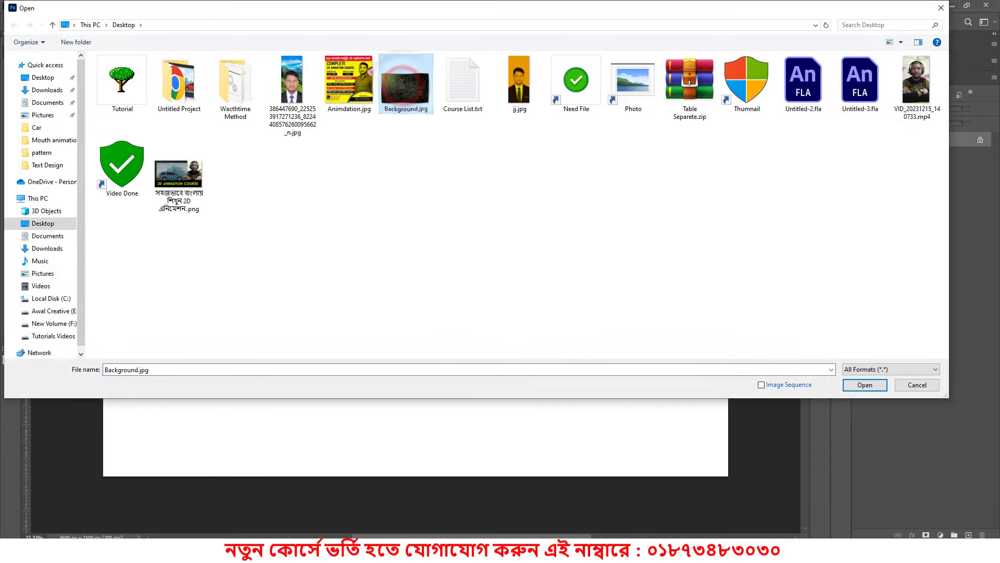
pyautogui.click(865, 385)
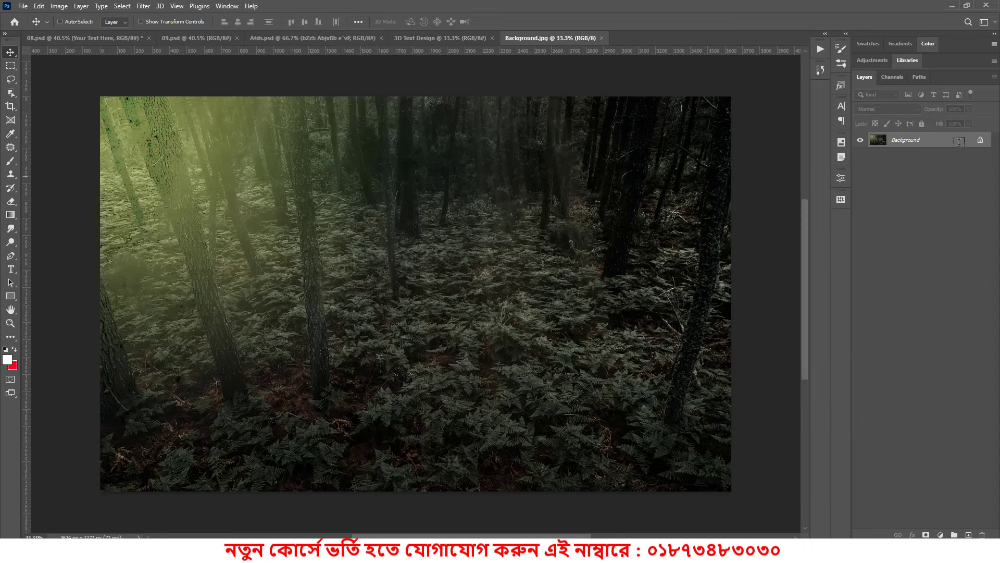
pyautogui.click(980, 138)
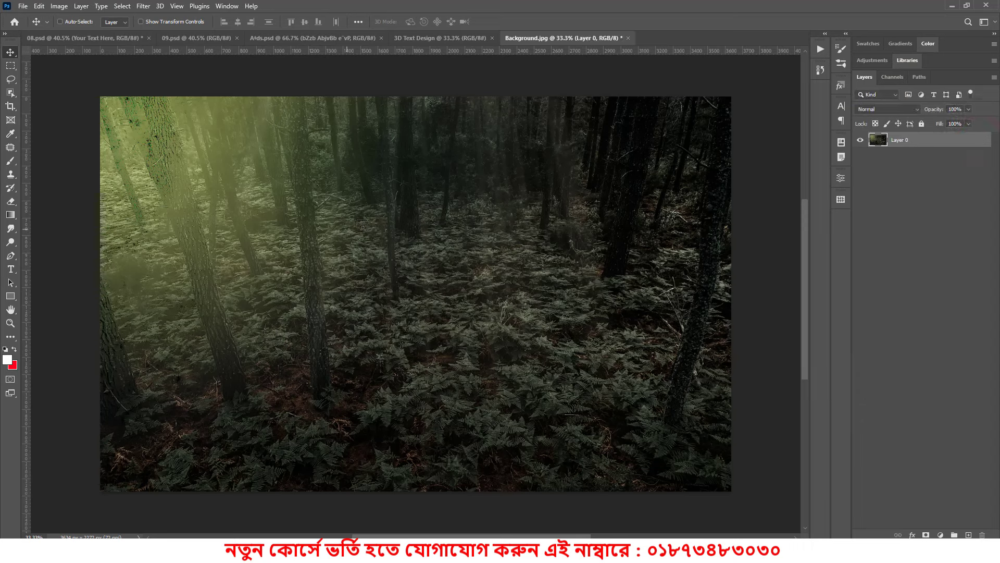
pyautogui.moveTo(386, 195)
pyautogui.mouseDown()
pyautogui.moveTo(449, 228)
pyautogui.moveTo(437, 282)
pyautogui.mouseUp()
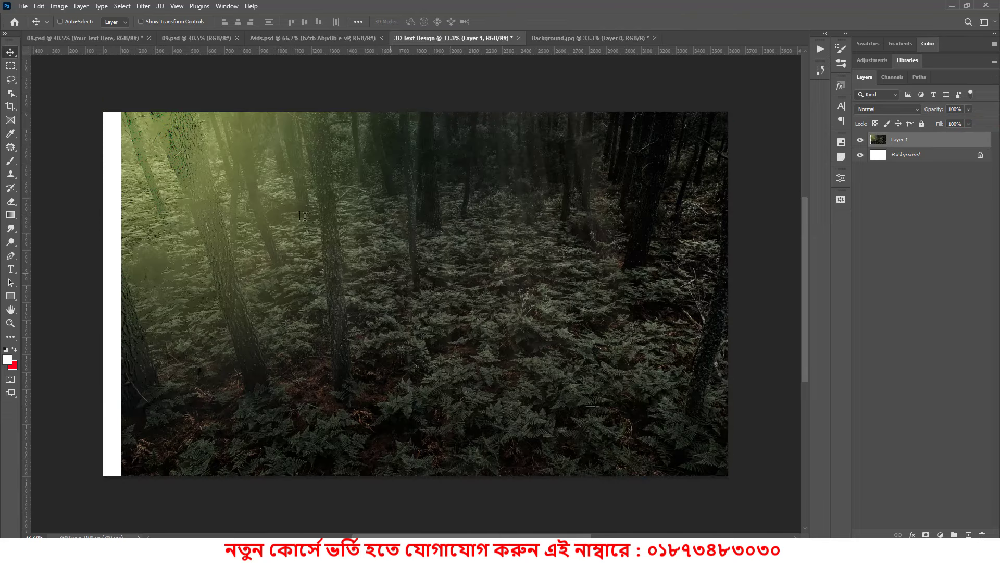
pyautogui.moveTo(553, 247); pyautogui.dragTo(566, 235)
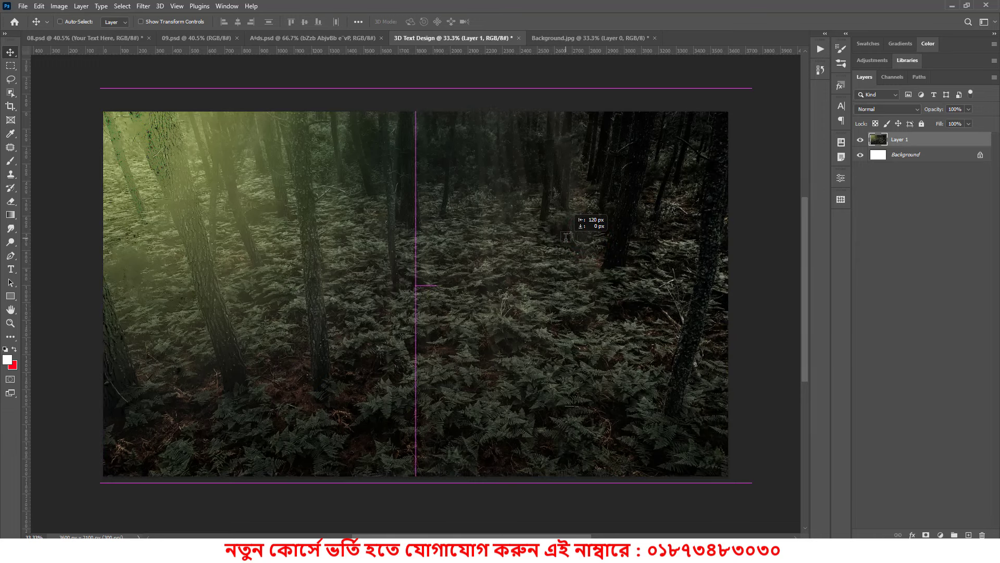
pyautogui.moveTo(566, 236); pyautogui.dragTo(566, 246)
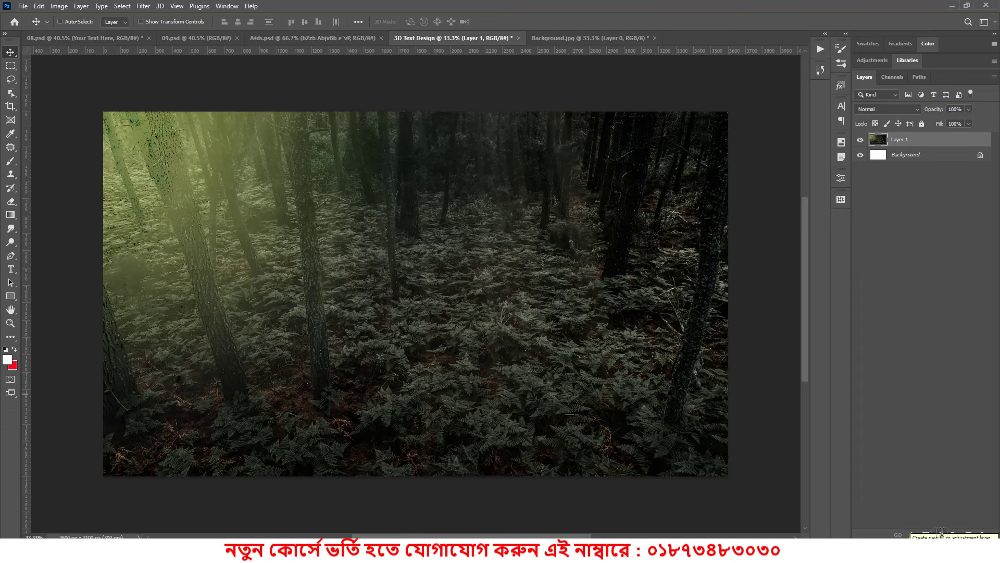
# Add a Gradient Fill layer and start from the Blue_24 preset in the Gradient Editor.
pyautogui.click(940, 534)
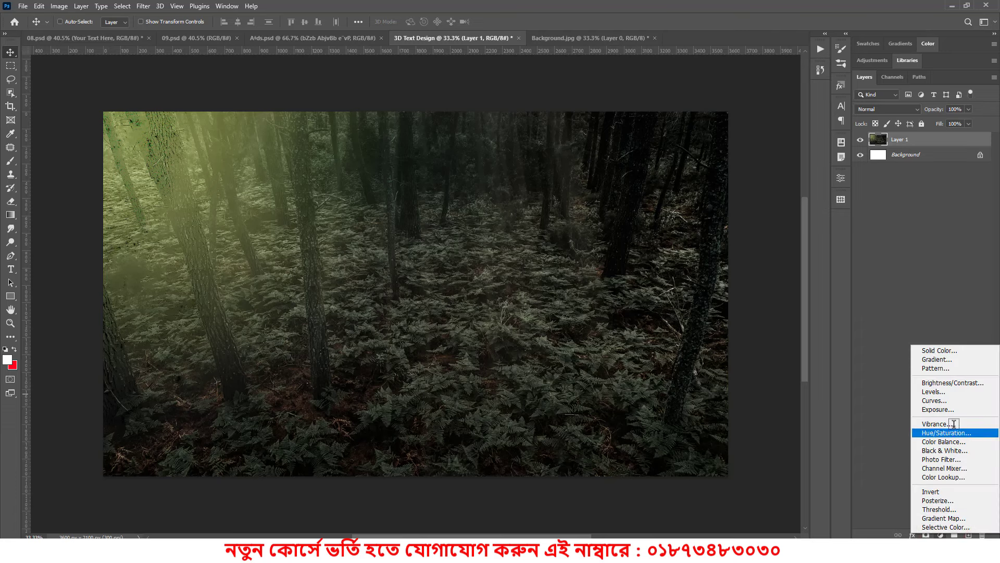
pyautogui.click(955, 357)
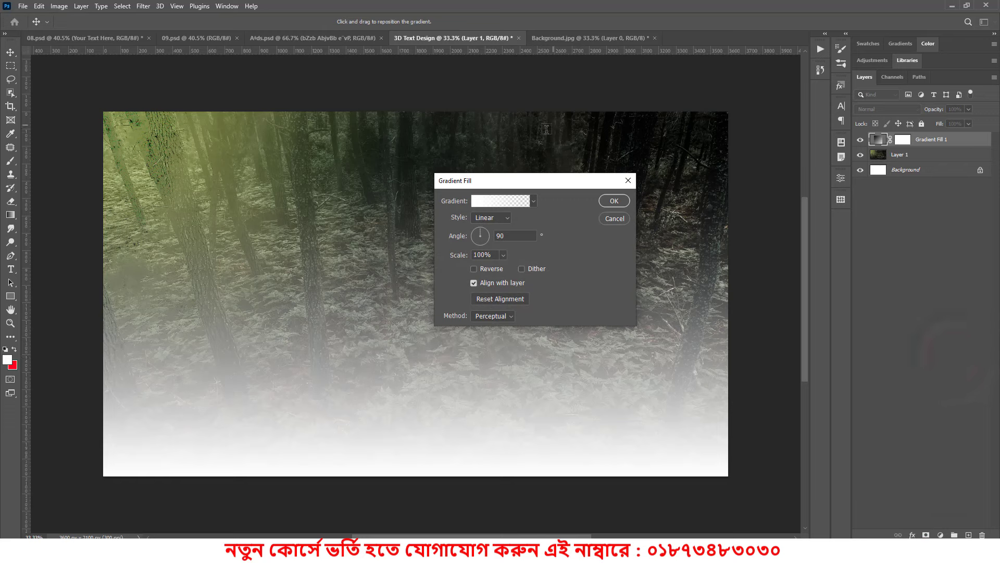
pyautogui.moveTo(534, 179); pyautogui.dragTo(586, 159)
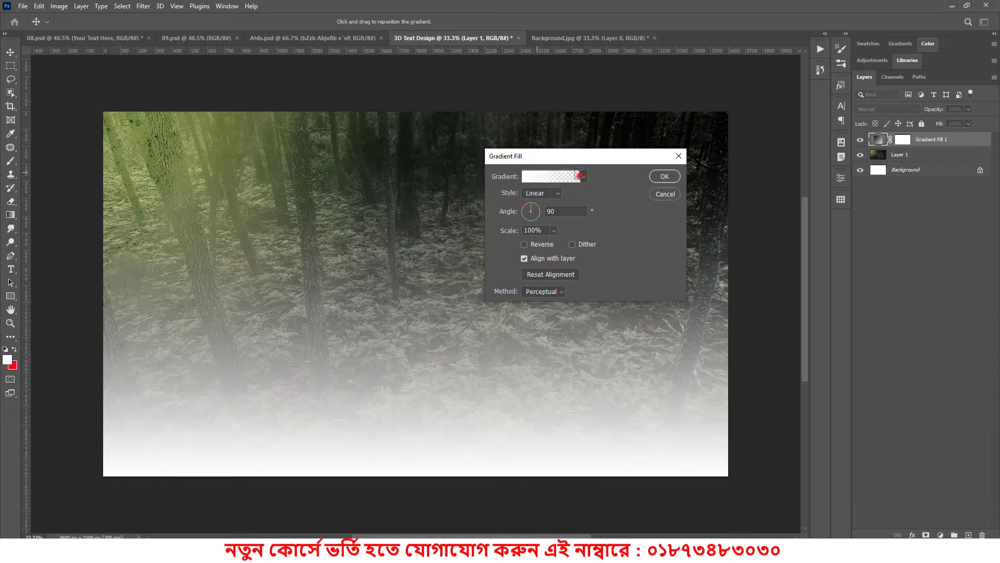
pyautogui.click(577, 176)
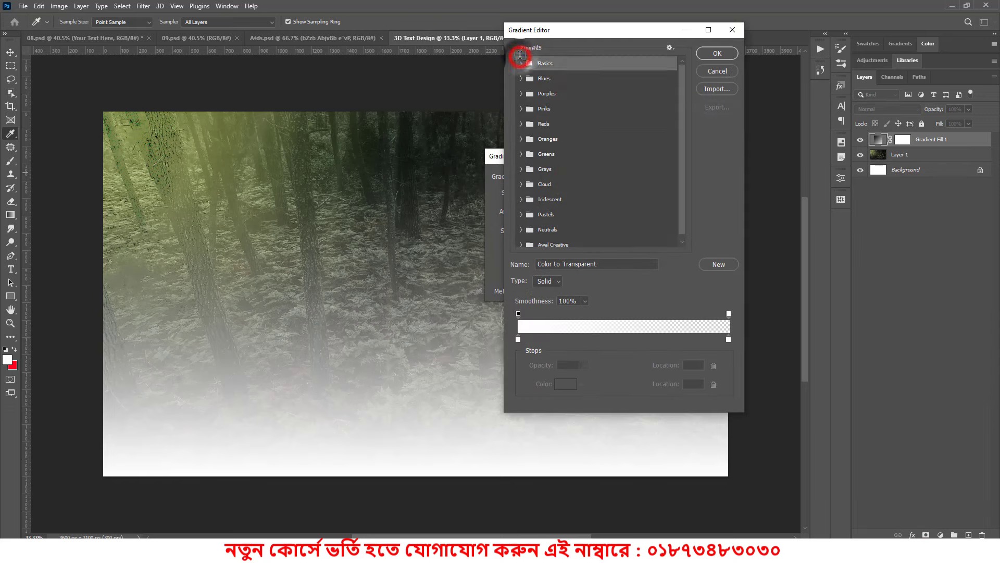
pyautogui.click(521, 64)
pyautogui.click(550, 79)
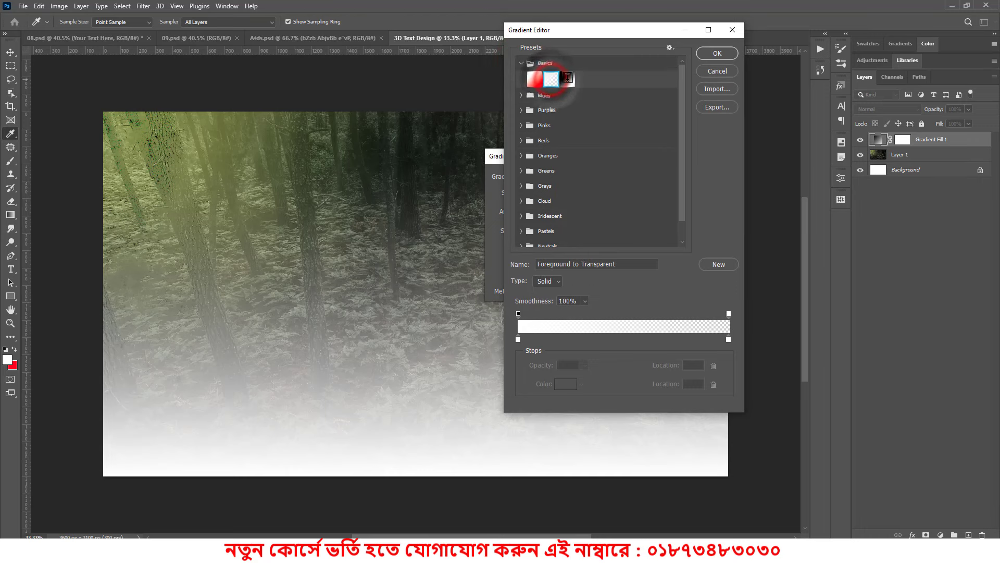
pyautogui.click(567, 79)
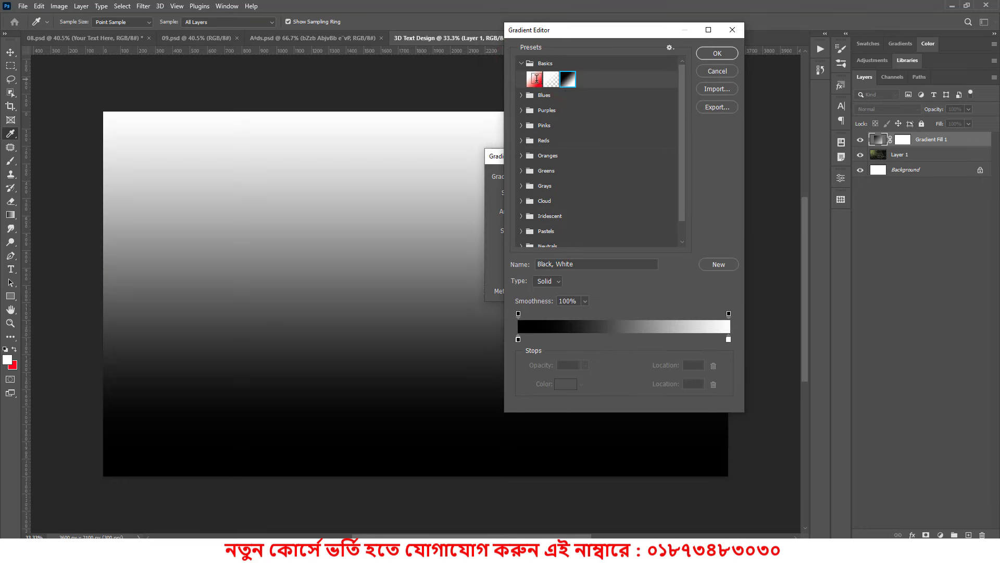
pyautogui.click(534, 79)
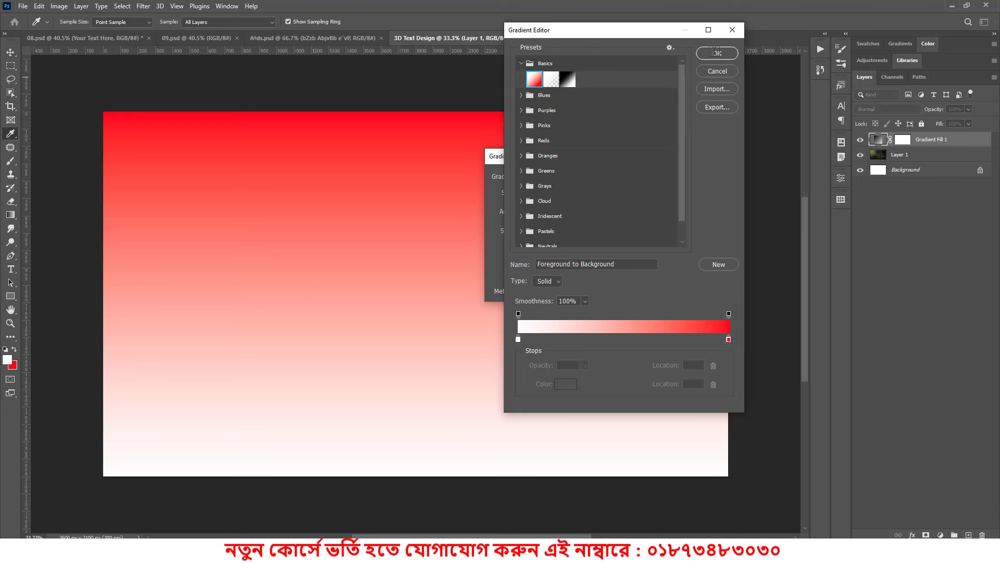
pyautogui.scroll(-1, 563, 110)
pyautogui.scroll(1, 545, 86)
pyautogui.click(521, 95)
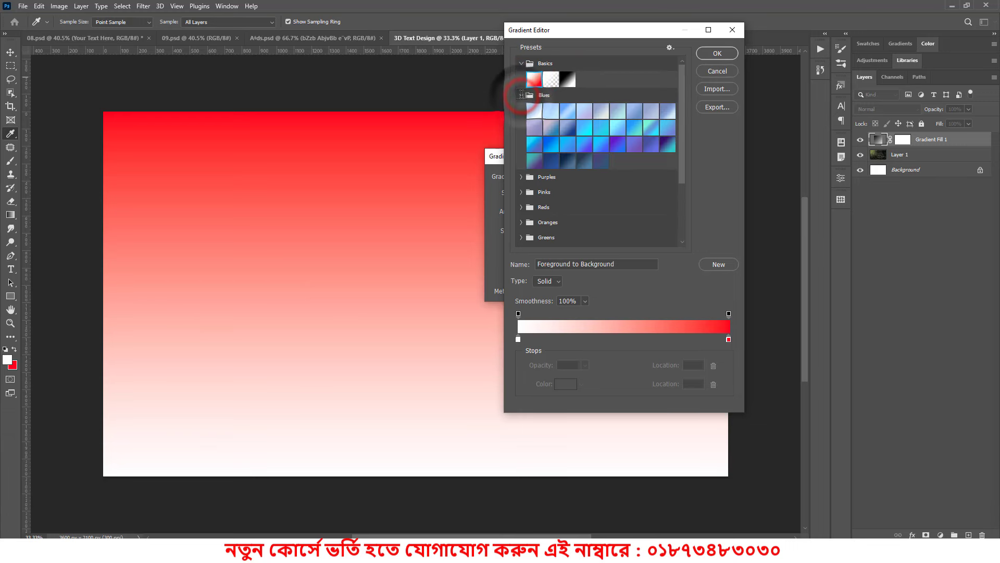
pyautogui.click(618, 144)
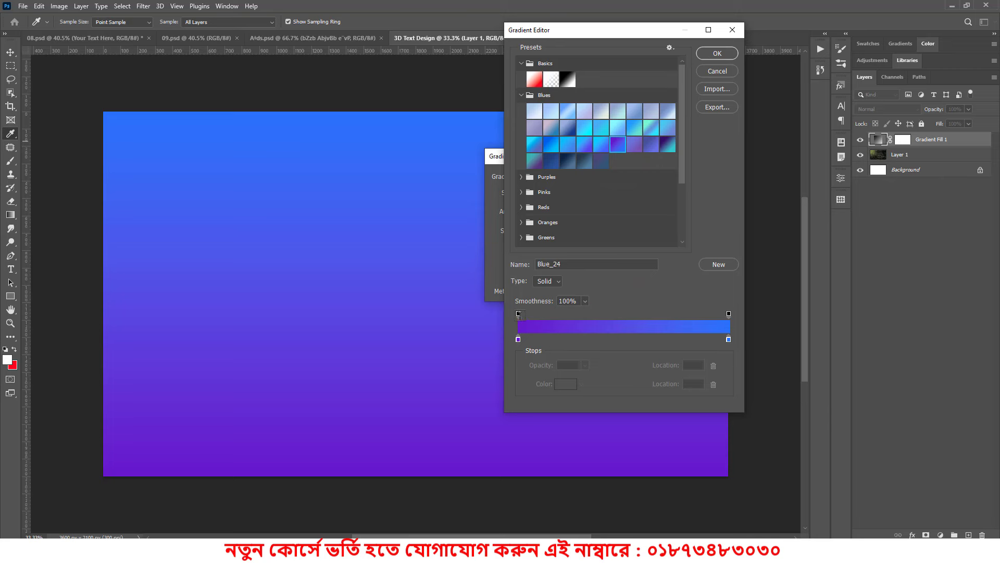
# Make the gradient fade from 0% opacity on the left to black on the right.
pyautogui.click(518, 313)
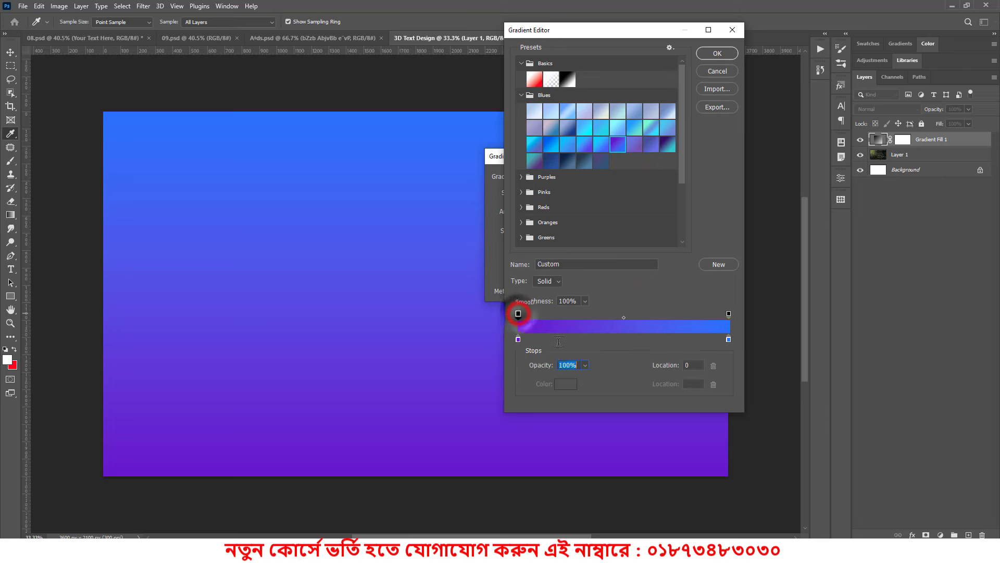
pyautogui.click(582, 365)
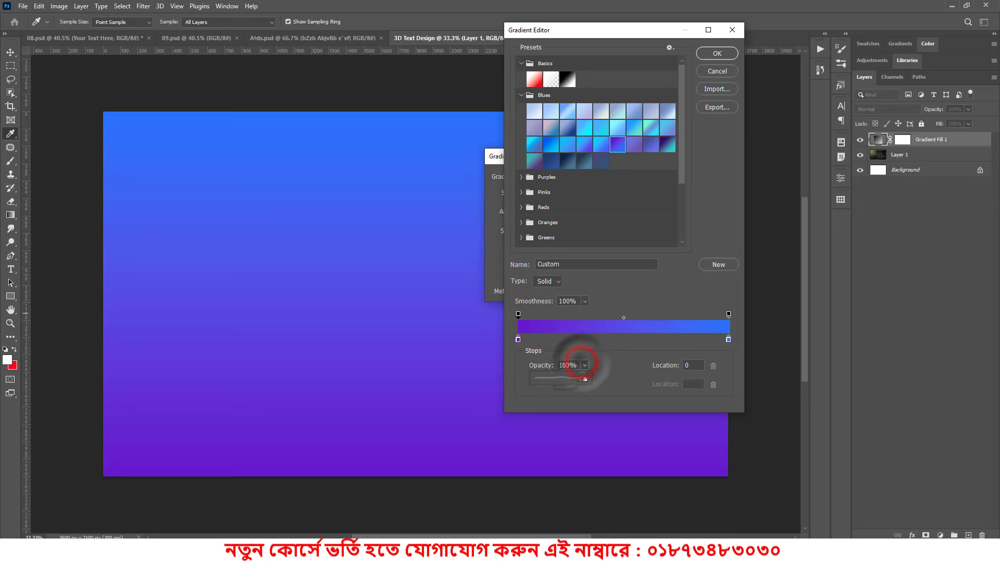
pyautogui.moveTo(586, 378); pyautogui.dragTo(535, 379)
pyautogui.click(651, 354)
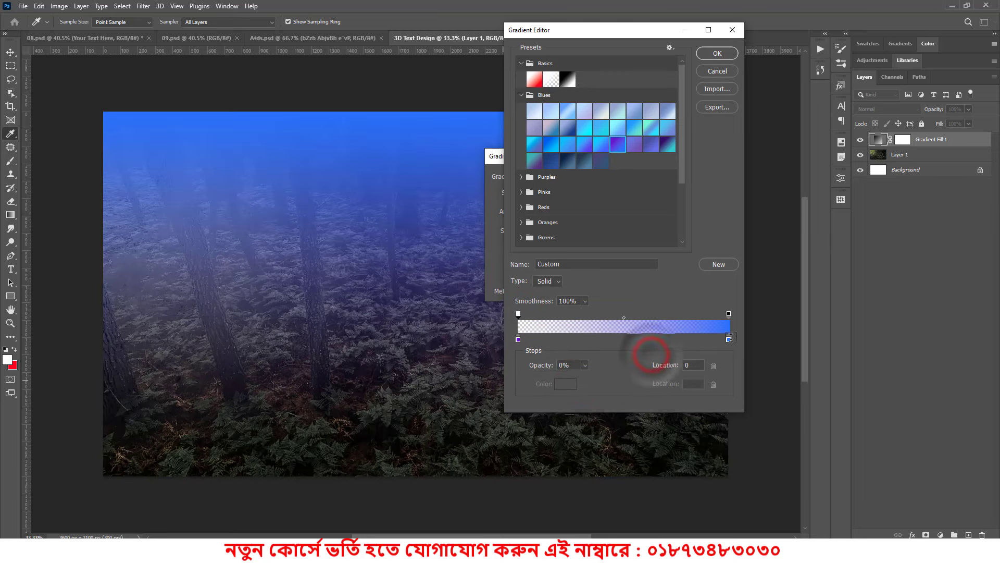
pyautogui.click(729, 339)
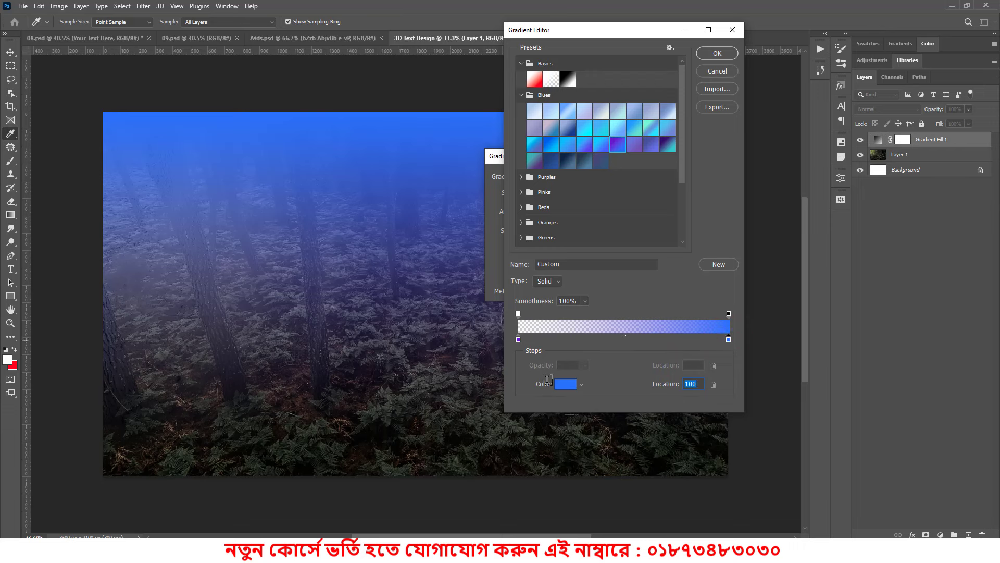
pyautogui.click(565, 383)
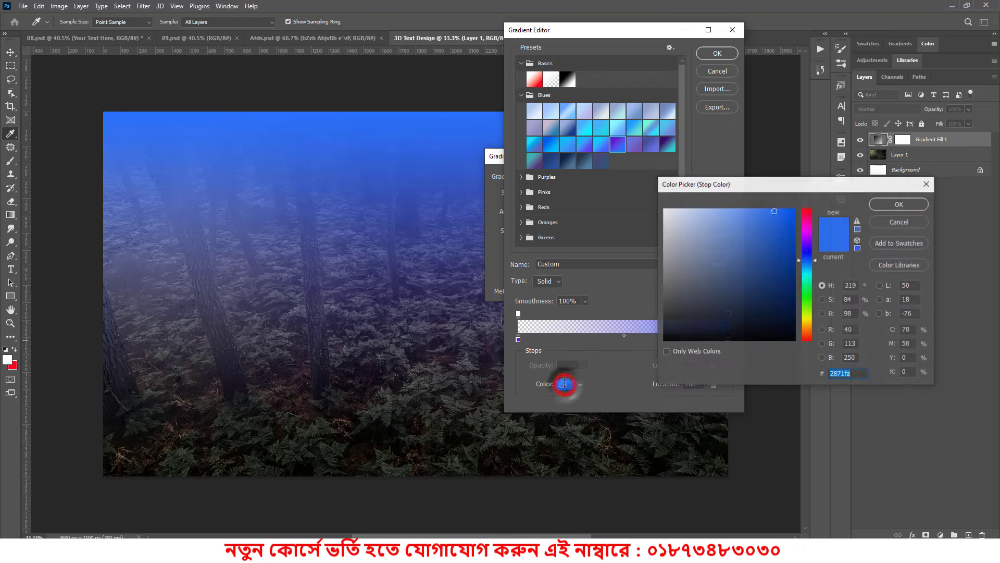
pyautogui.moveTo(693, 302); pyautogui.dragTo(664, 341)
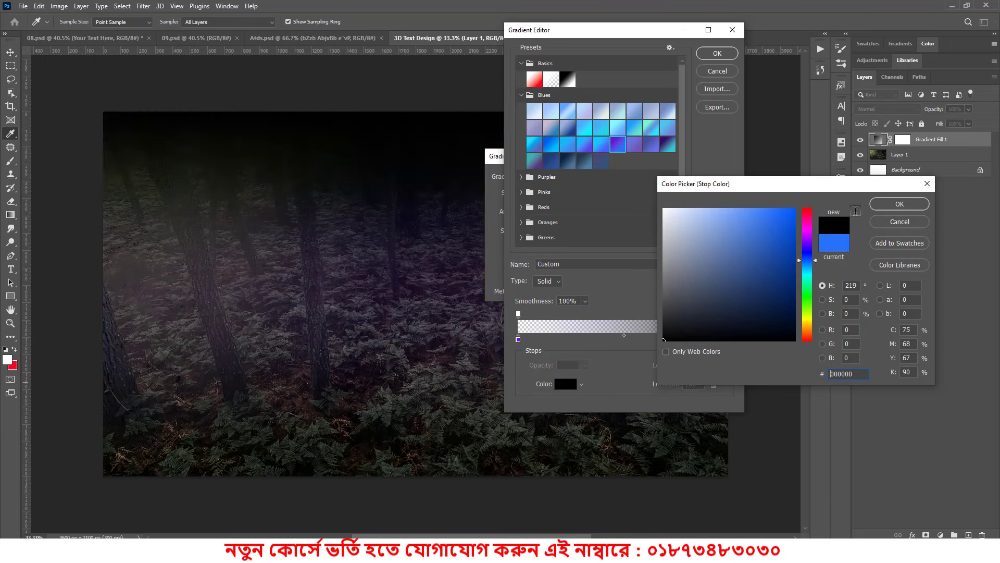
pyautogui.click(885, 204)
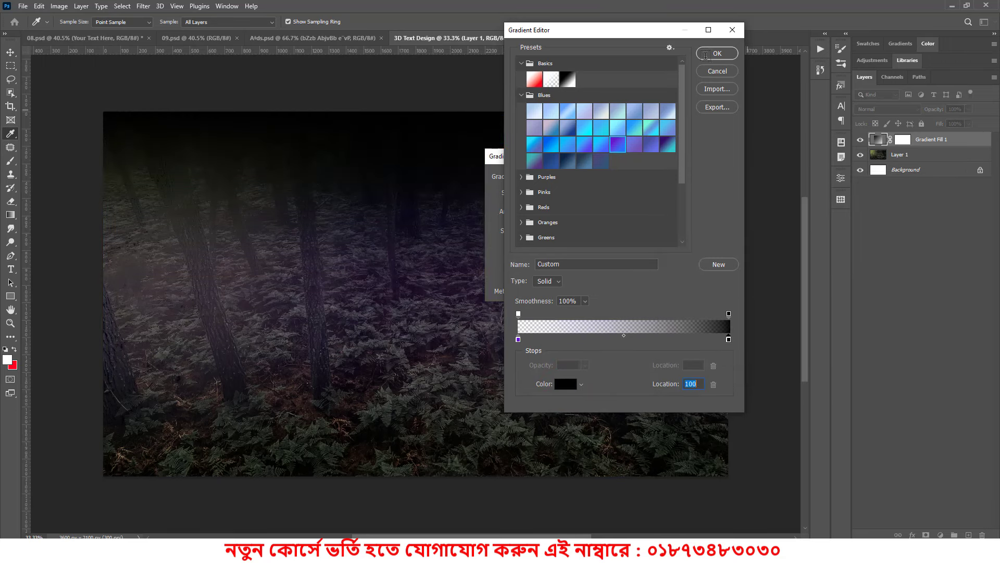
pyautogui.click(705, 55)
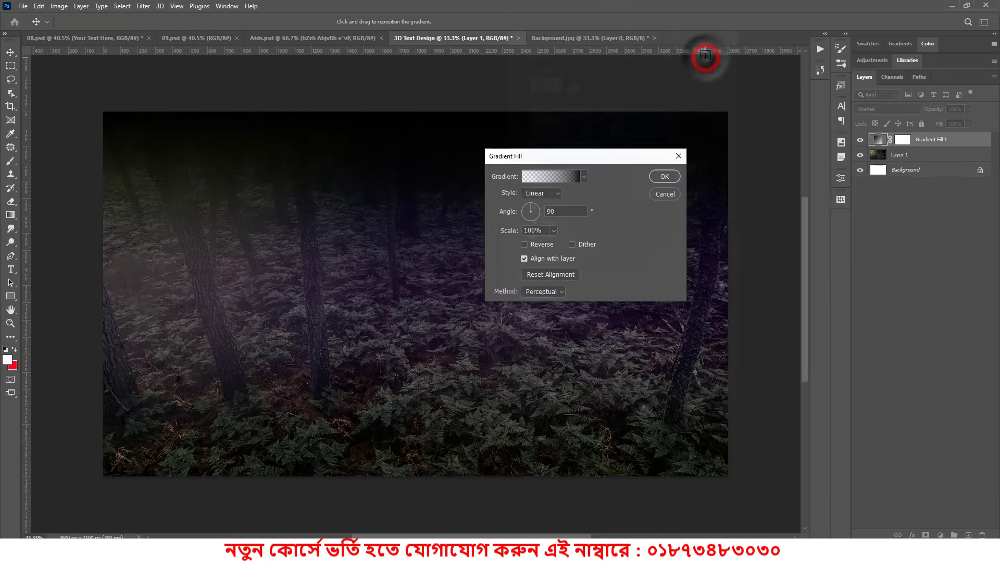
# Adjust the angle and make the gradient fill Radial at 112% scale.
pyautogui.doubleClick(580, 212)
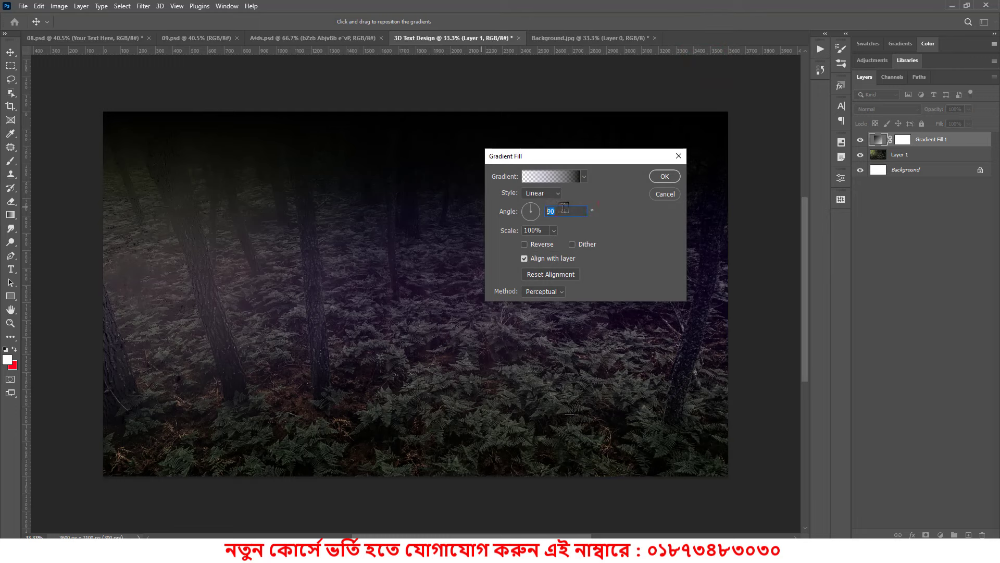
pyautogui.write('0')
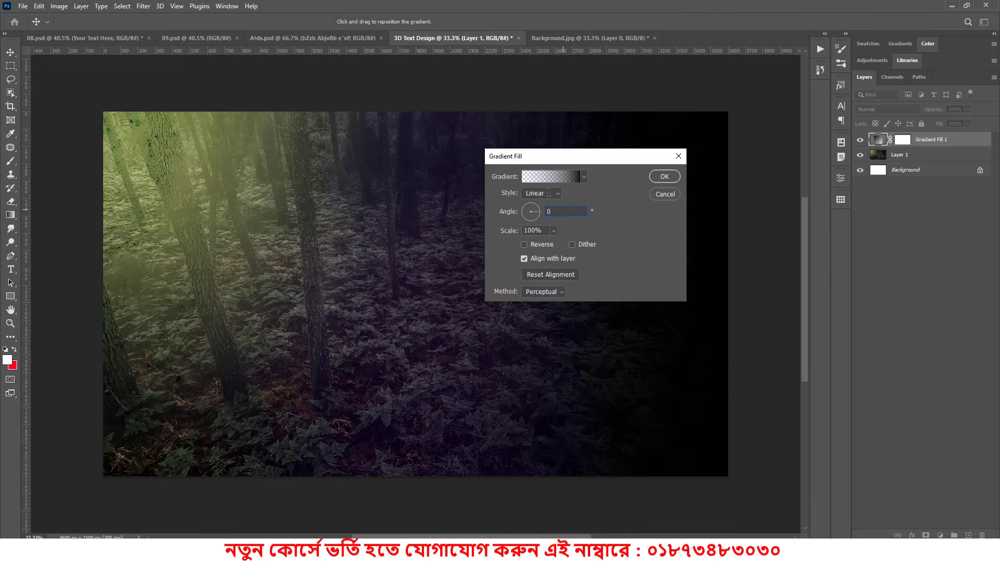
pyautogui.click(551, 194)
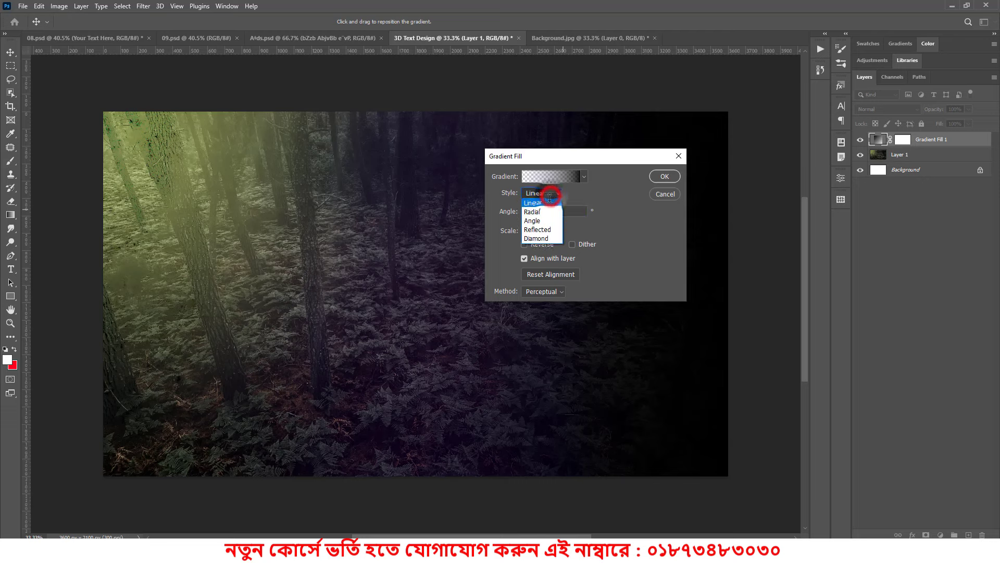
pyautogui.click(537, 206)
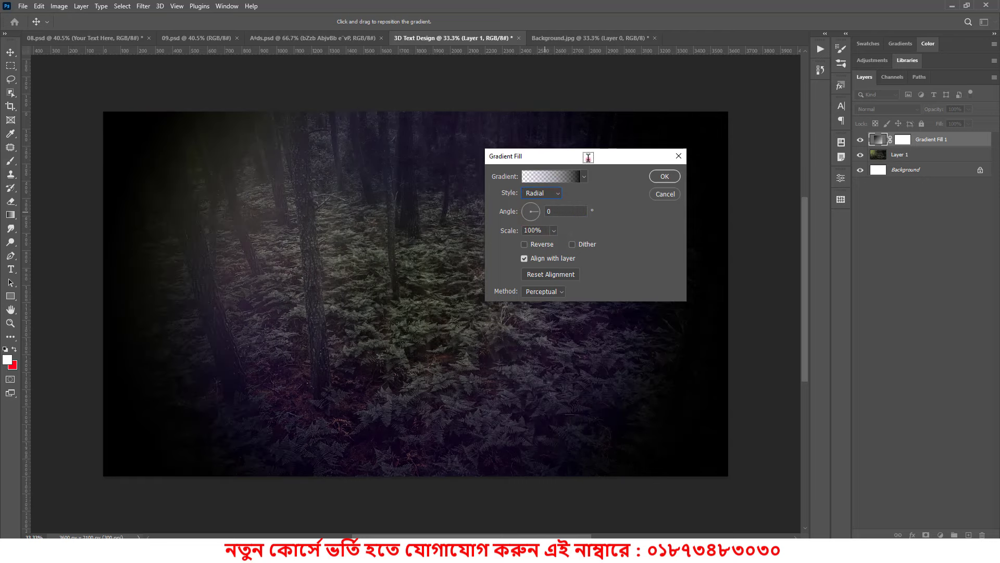
pyautogui.moveTo(588, 158); pyautogui.dragTo(671, 218)
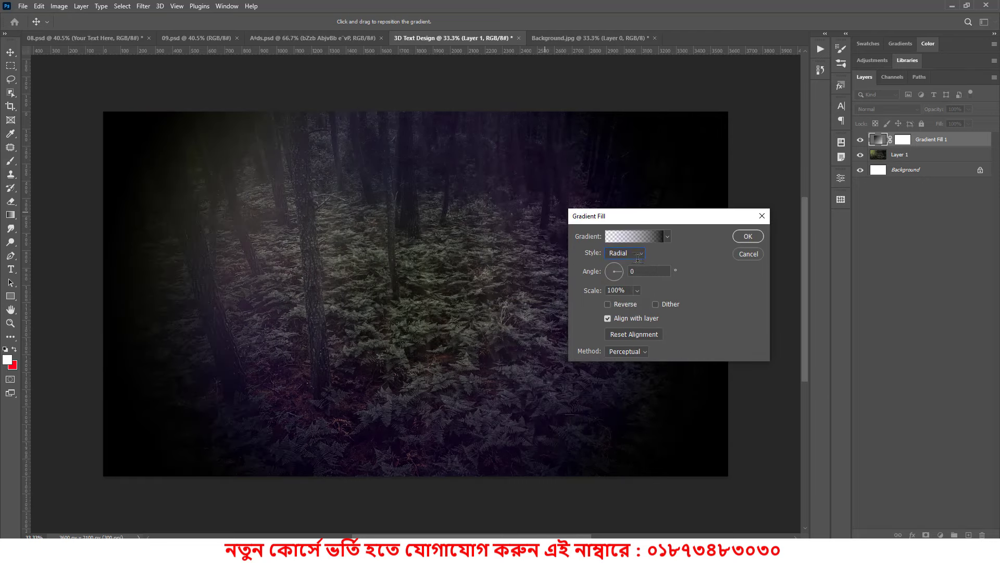
pyautogui.moveTo(586, 290); pyautogui.dragTo(592, 290)
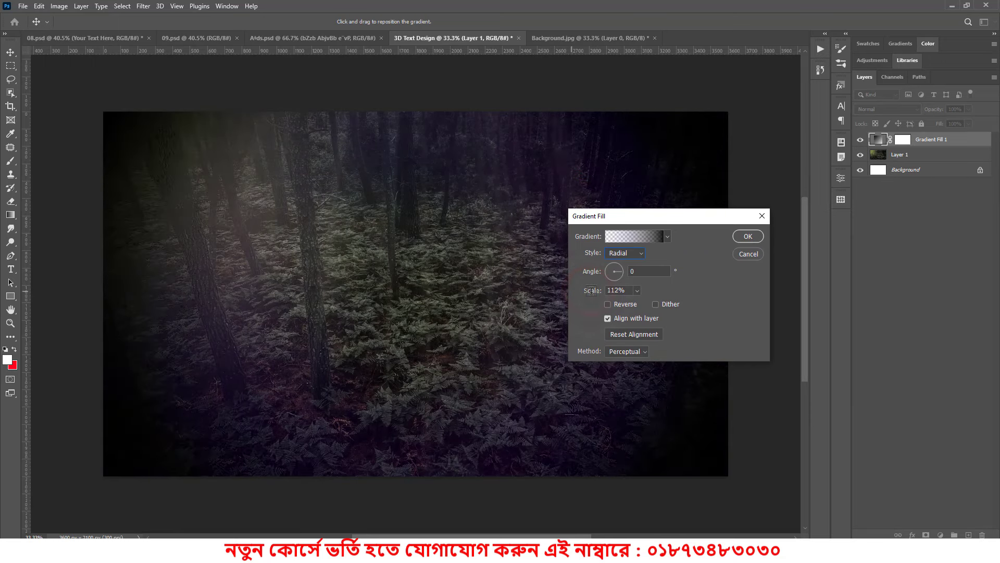
pyautogui.moveTo(599, 212); pyautogui.dragTo(491, 206)
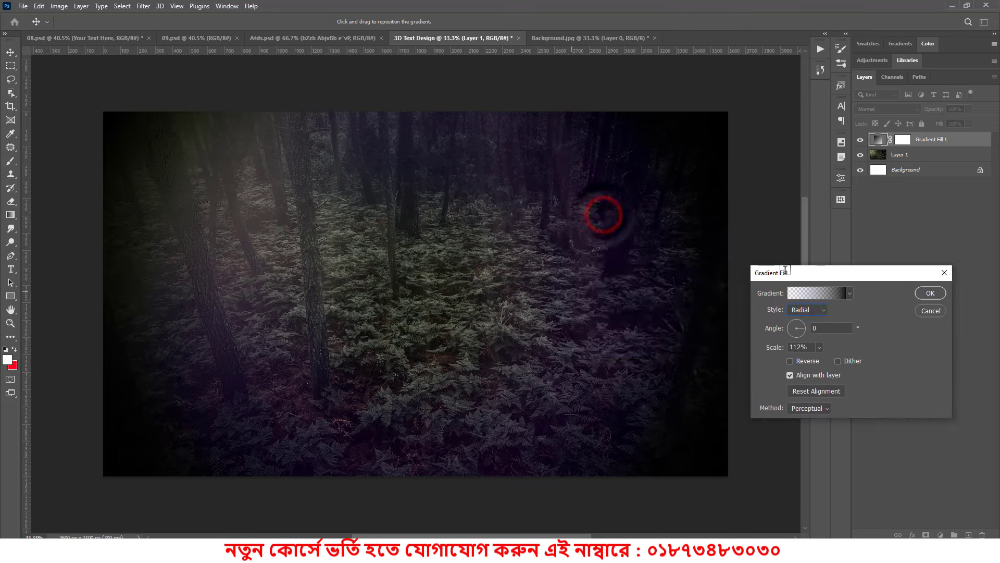
pyautogui.click(636, 218)
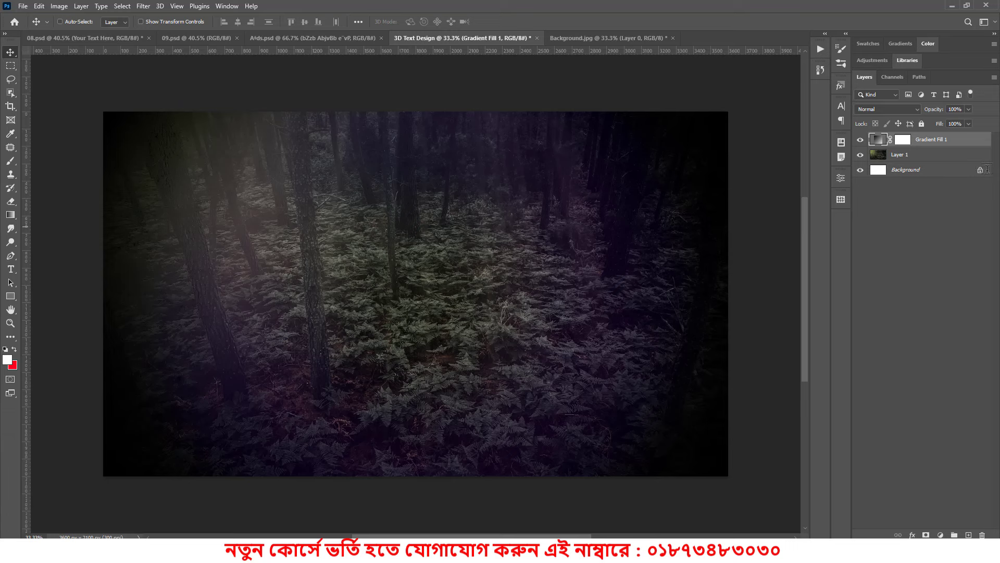
# Group the gradient, forest and Background layers as 'BG', and close Background.jpg without saving.
pyautogui.click(981, 170)
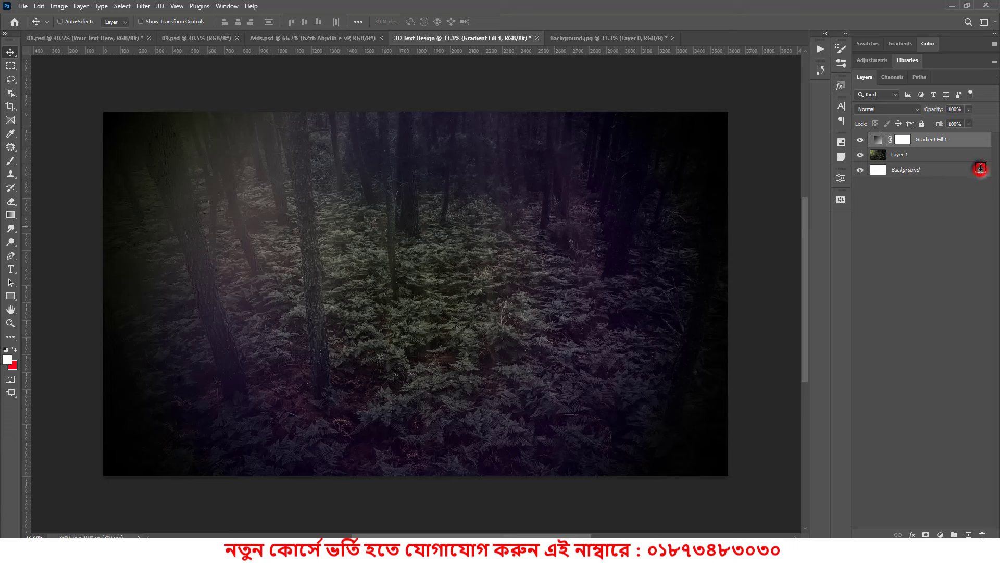
pyautogui.click(945, 138)
pyautogui.keyDown('shift'); pyautogui.click(929, 170); pyautogui.keyUp('shift')
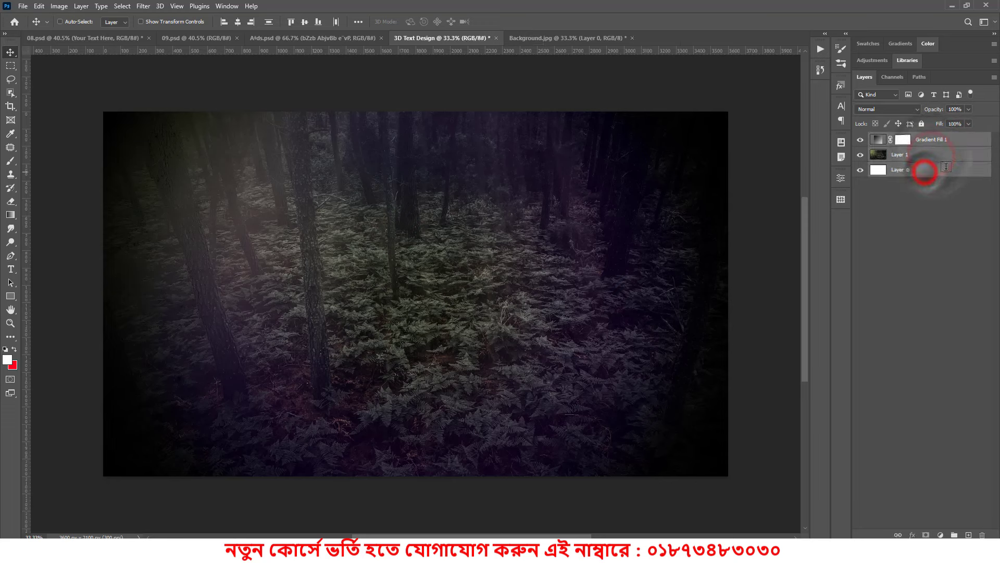
pyautogui.moveTo(940, 155); pyautogui.dragTo(954, 534)
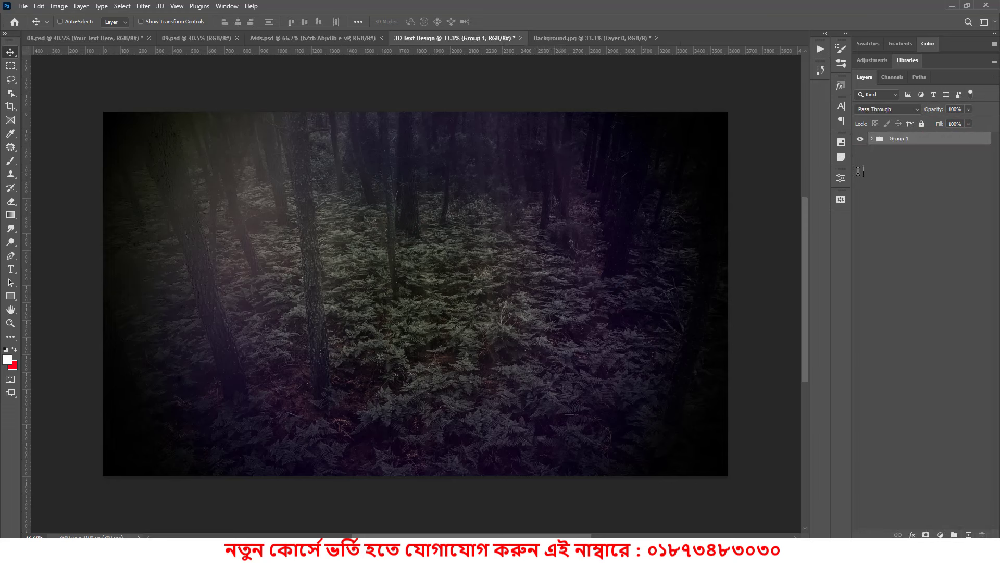
pyautogui.doubleClick(897, 138)
pyautogui.write('BG')
pyautogui.click(925, 180)
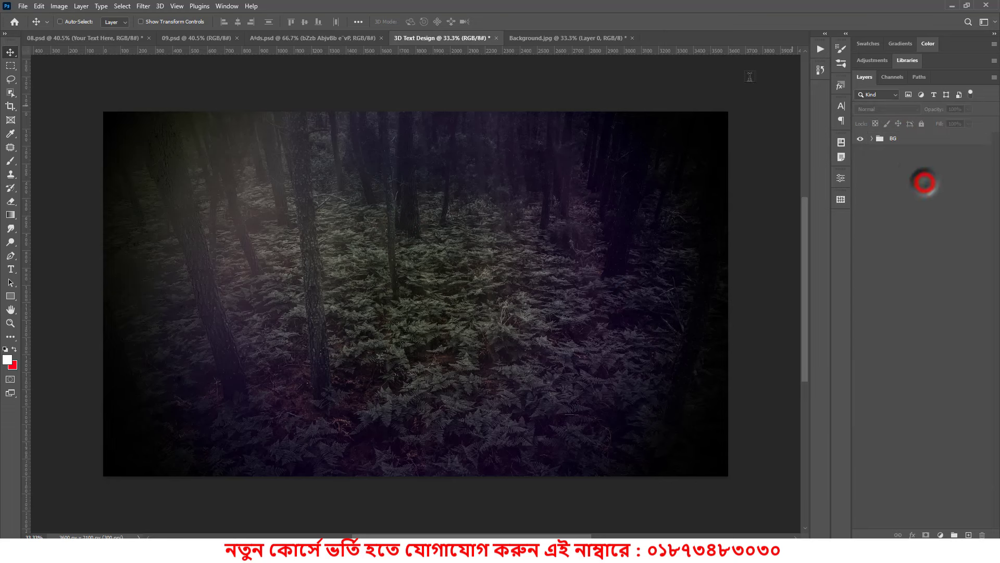
pyautogui.click(635, 36)
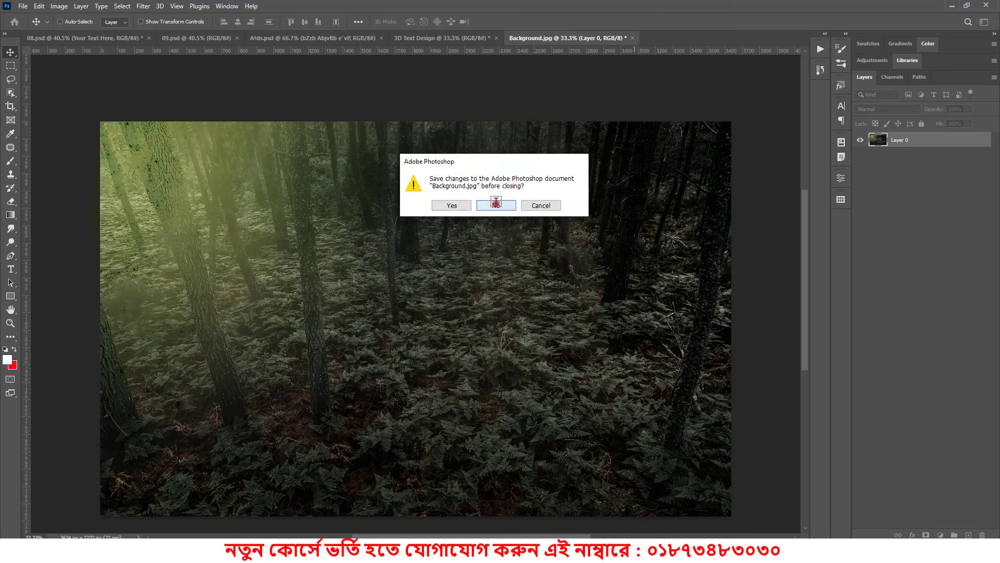
pyautogui.click(493, 201)
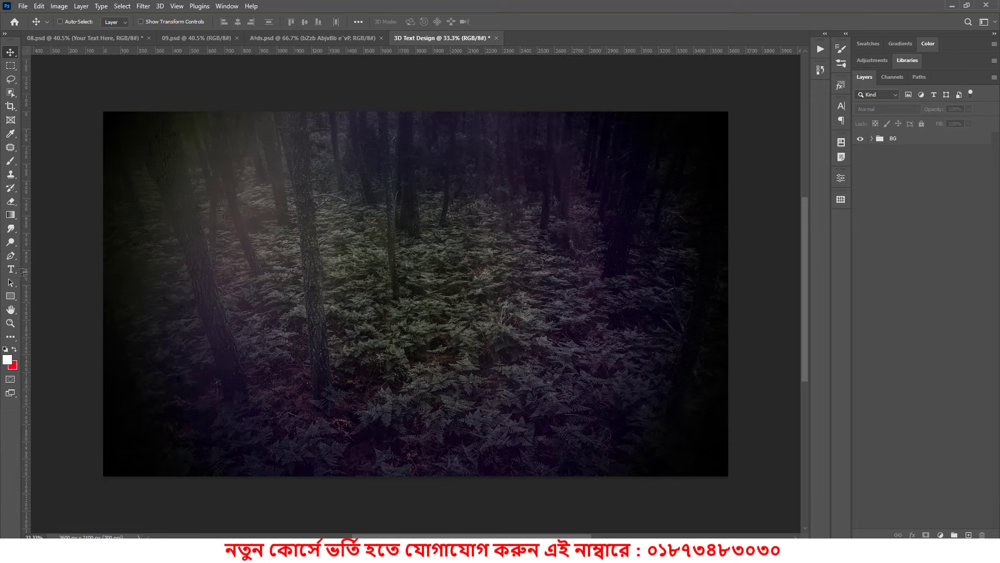
# Add a white Bebas Neue text layer reading '65K' at the centre of the forest image.
pyautogui.click(11, 270)
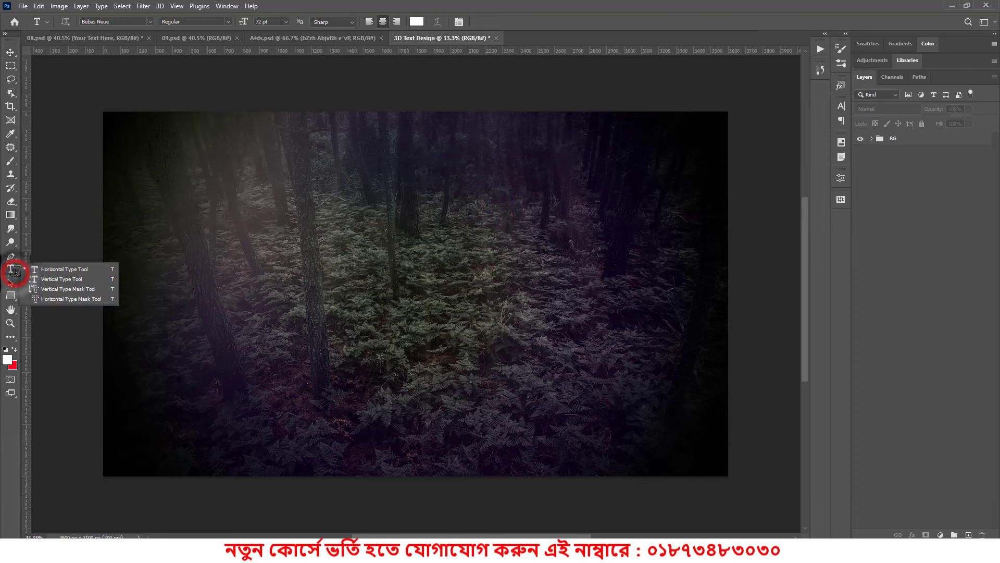
pyautogui.click(48, 269)
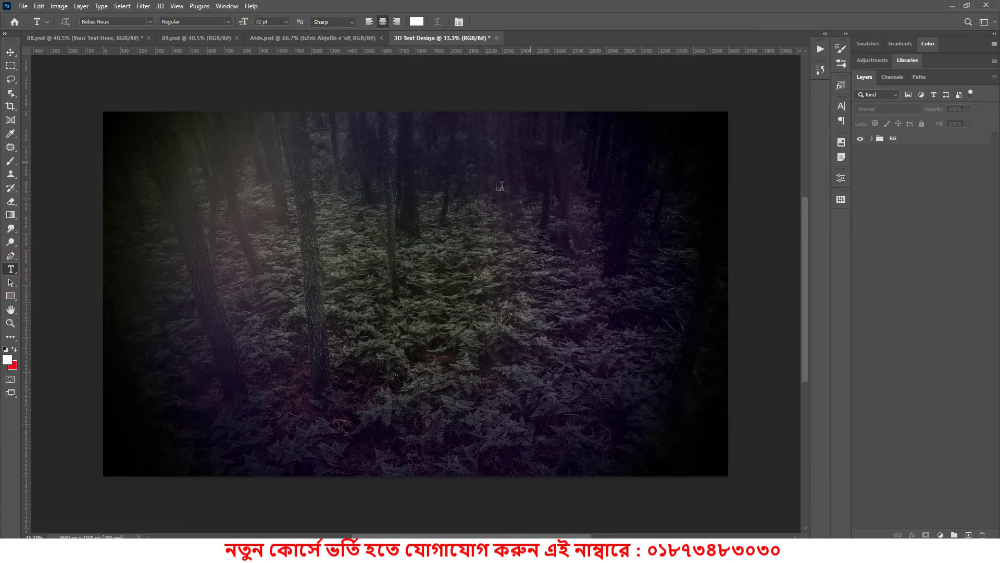
pyautogui.click(130, 21)
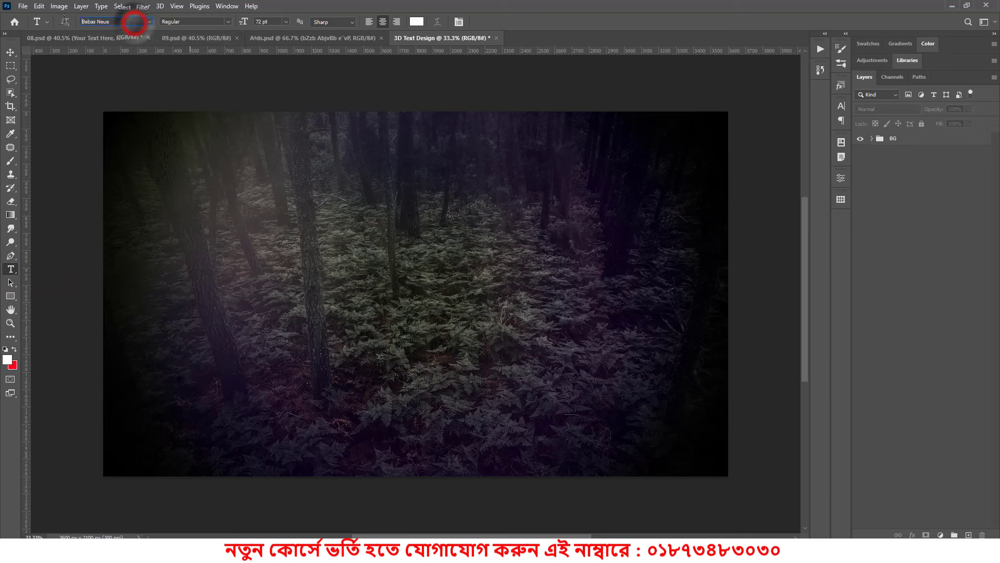
pyautogui.click(277, 22)
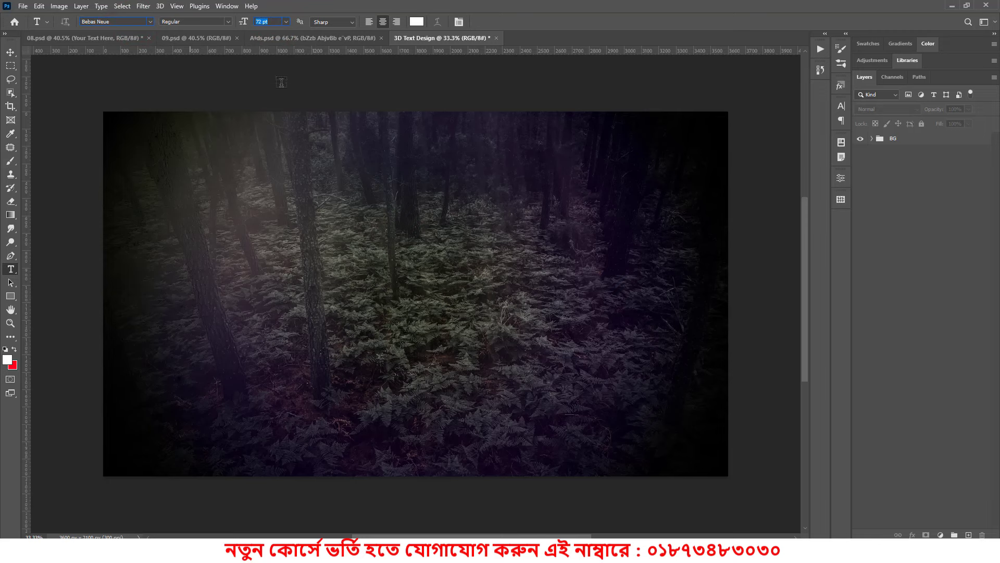
pyautogui.click(416, 21)
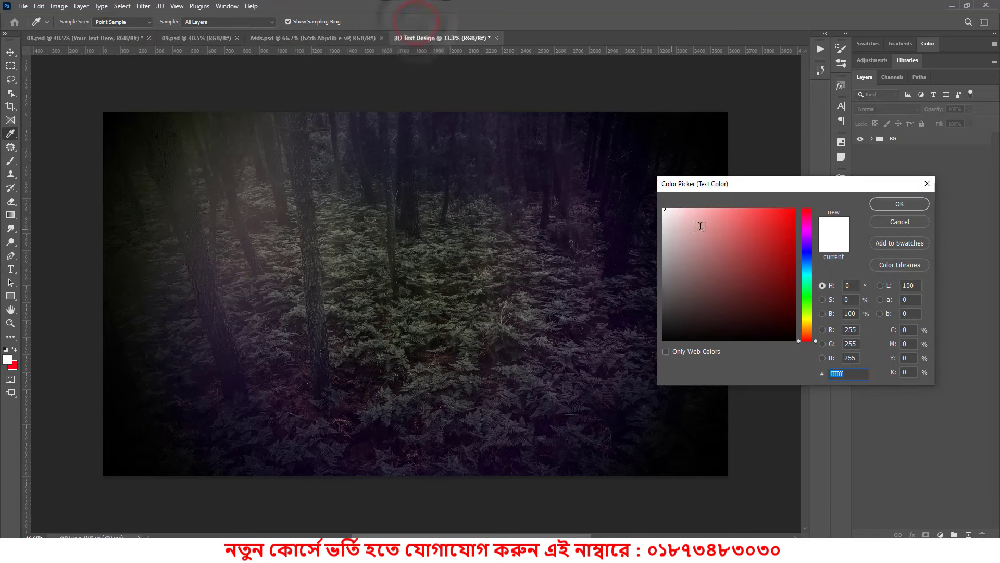
pyautogui.click(880, 203)
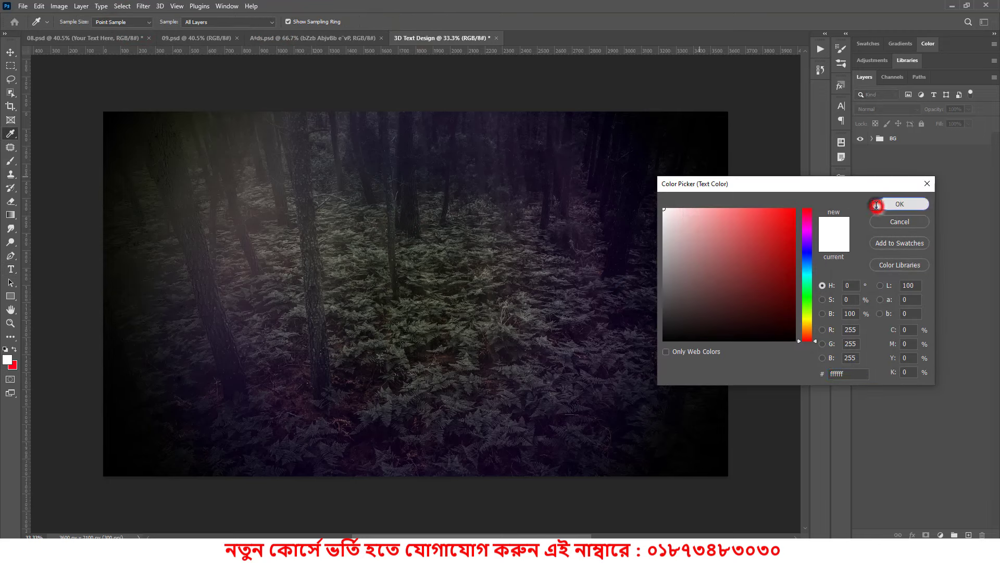
pyautogui.click(396, 271)
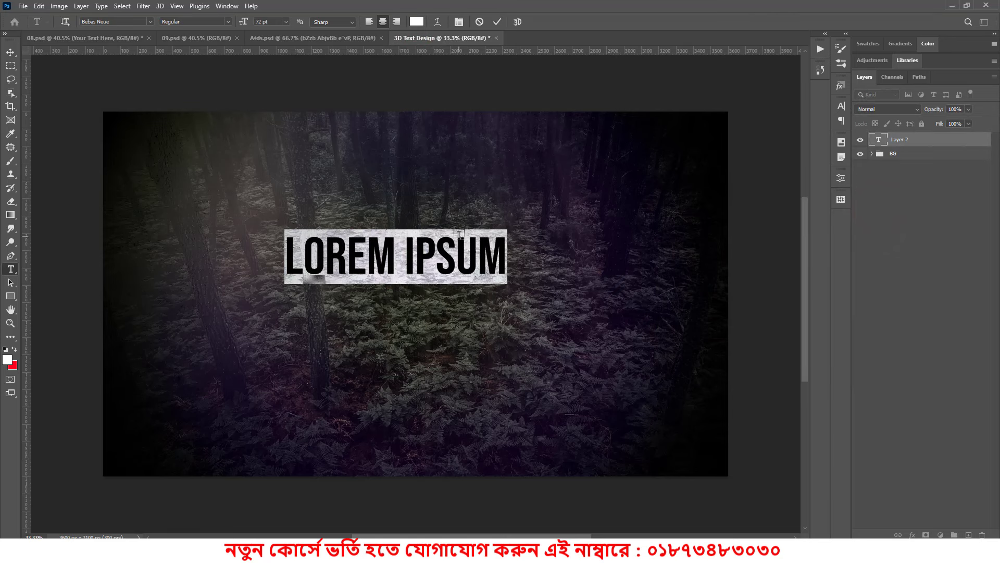
pyautogui.write('65')
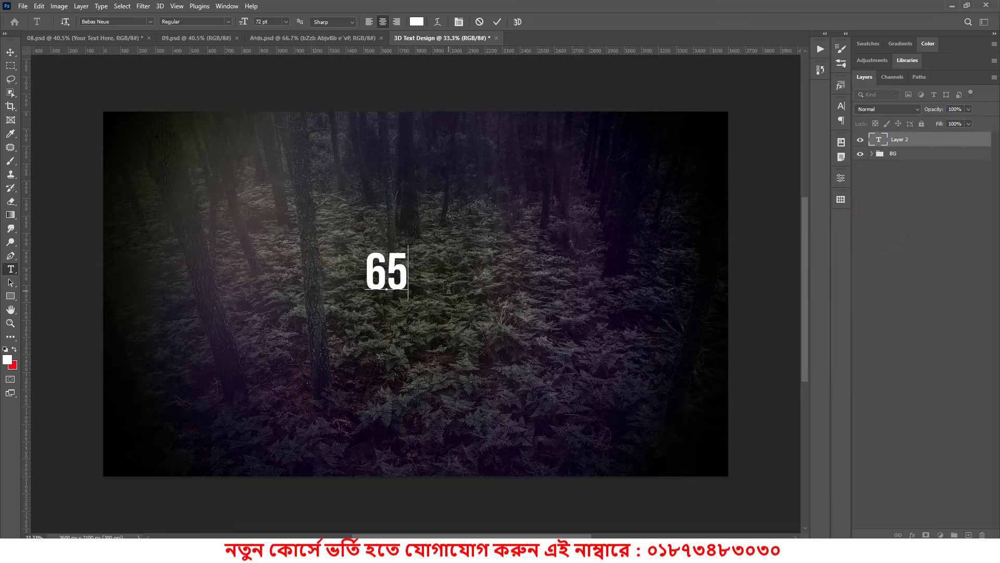
pyautogui.write('K')
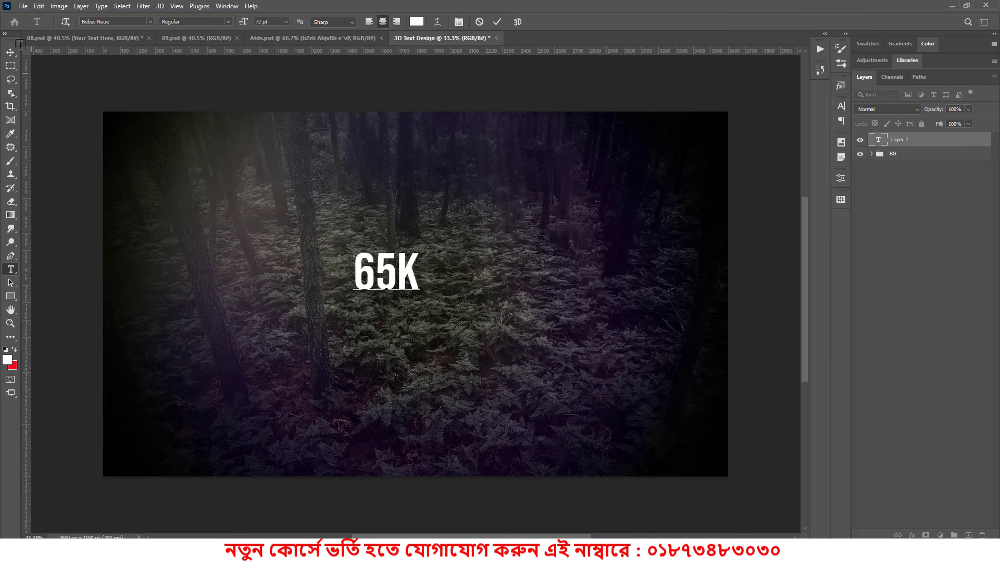
pyautogui.click(10, 52)
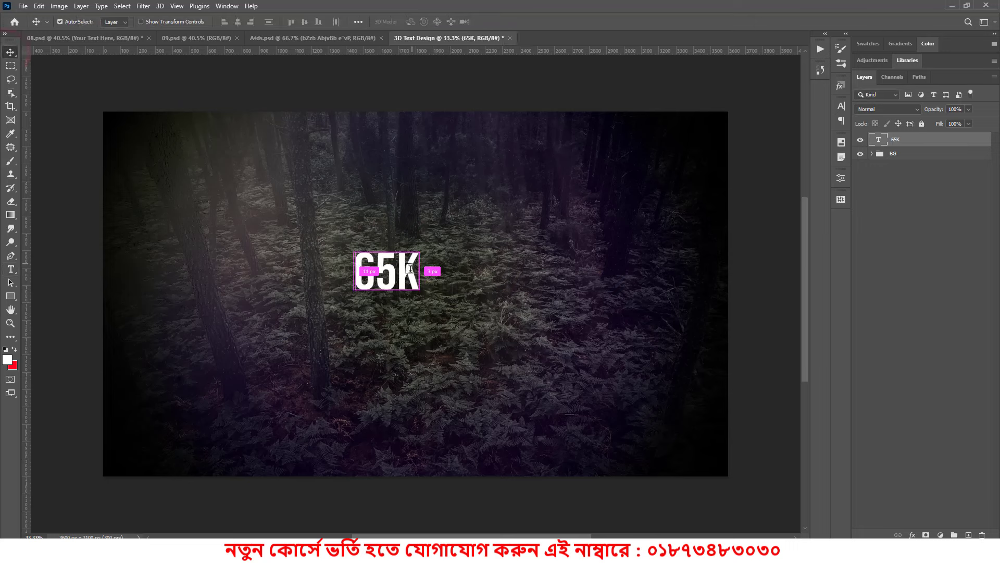
# Scale the 65K text up to fill most of the image and nudge it slightly lower.
pyautogui.hotkey('ctrl', 't')
pyautogui.moveTo(419, 271); pyautogui.dragTo(566, 287)
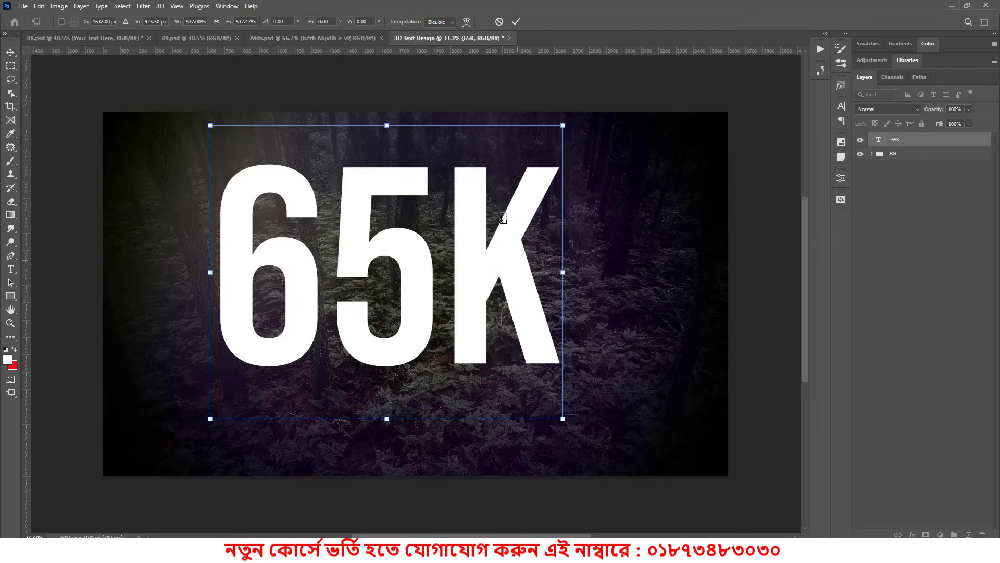
pyautogui.click(515, 21)
pyautogui.moveTo(484, 215); pyautogui.dragTo(508, 247)
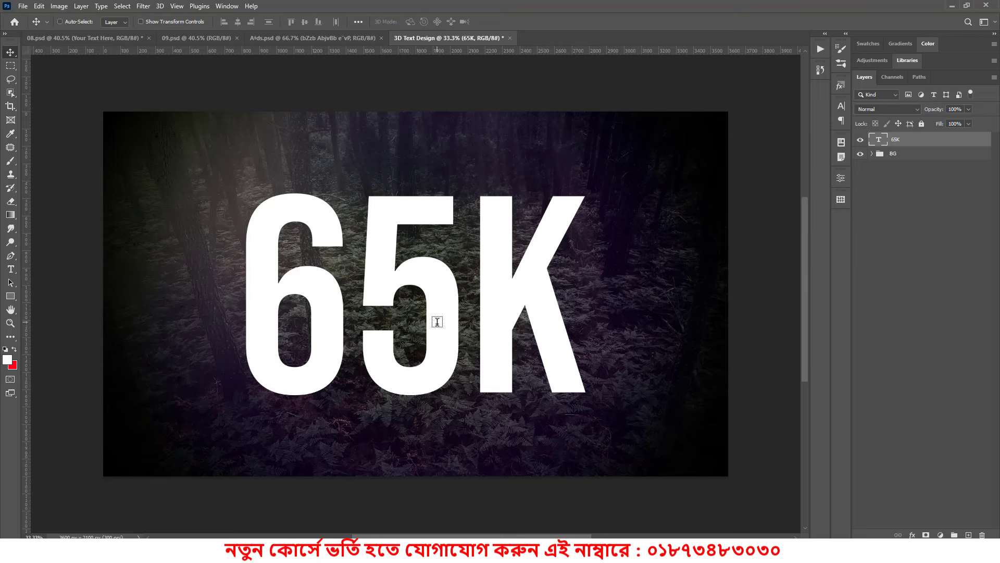
# In the 08.psd 600K example, open the top text layer's smart object contents.
pyautogui.click(97, 39)
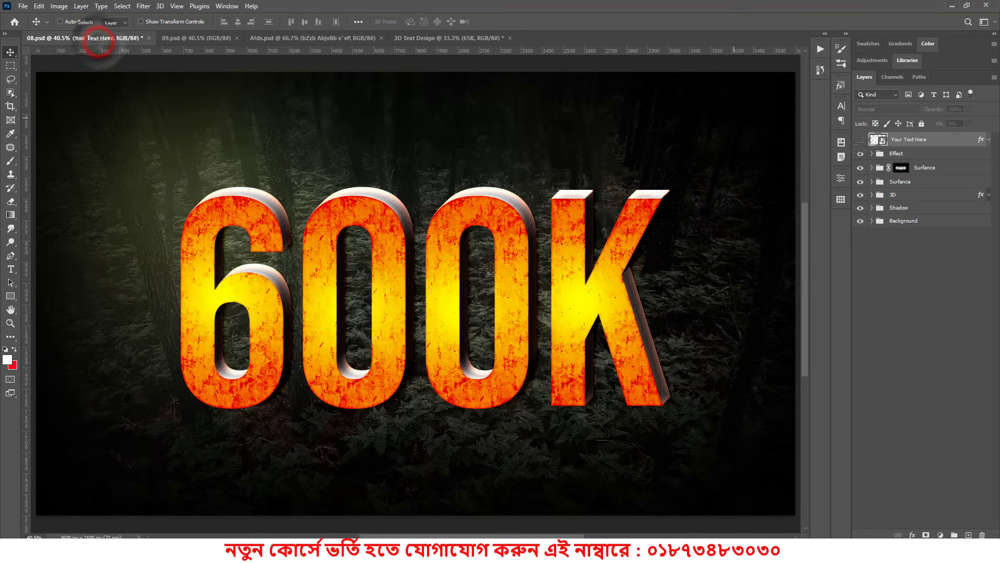
pyautogui.click(881, 140)
pyautogui.doubleClick(880, 139)
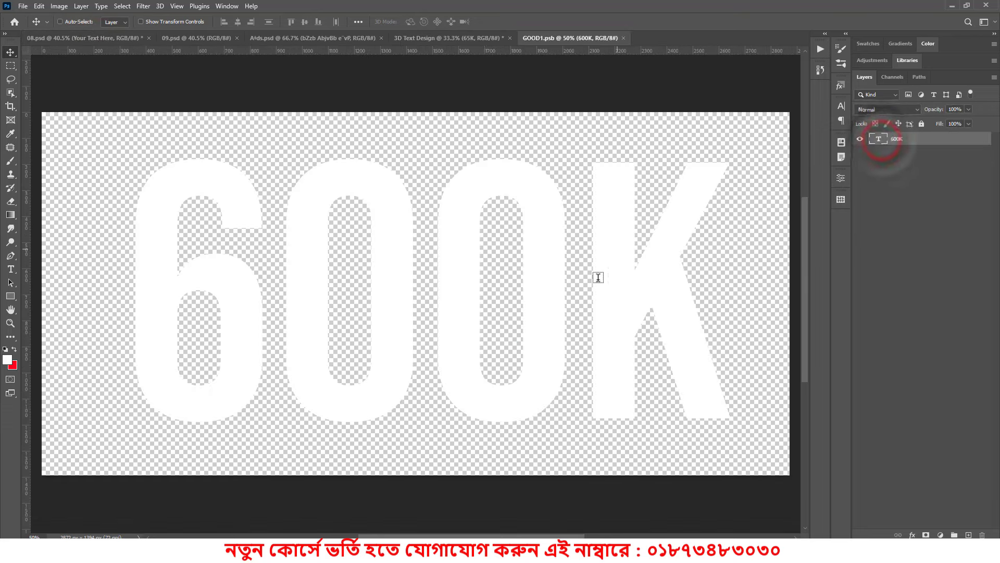
# Close GOOD1.psb and convert the 65K layer in 3D Text Design to a smart object.
pyautogui.click(623, 38)
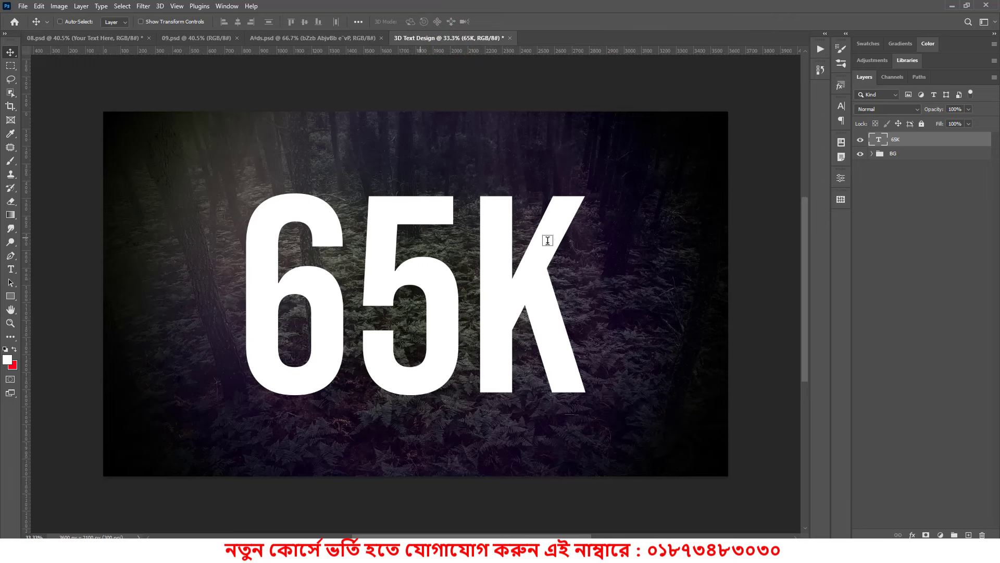
pyautogui.click(900, 140)
pyautogui.rightClick(900, 136)
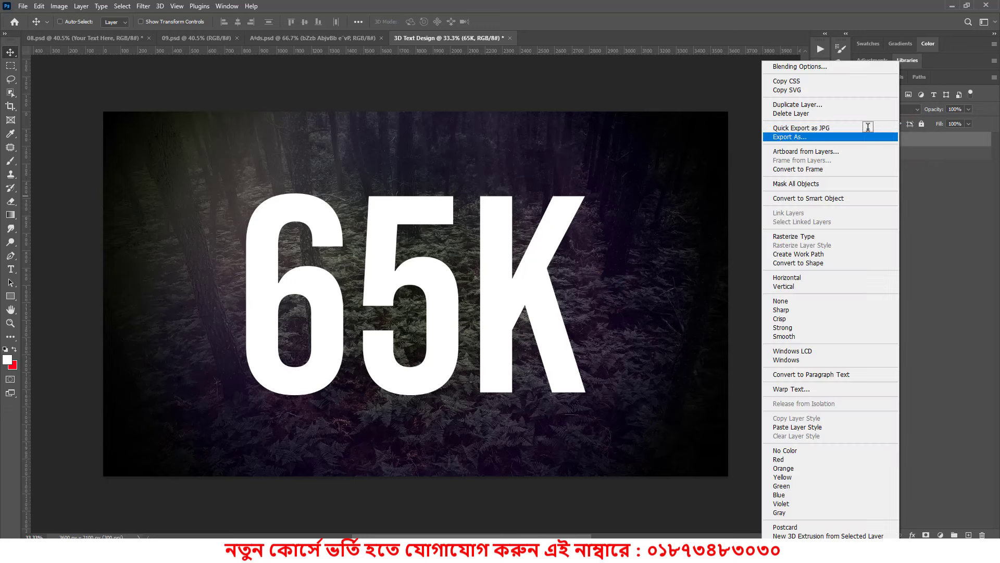
pyautogui.click(801, 198)
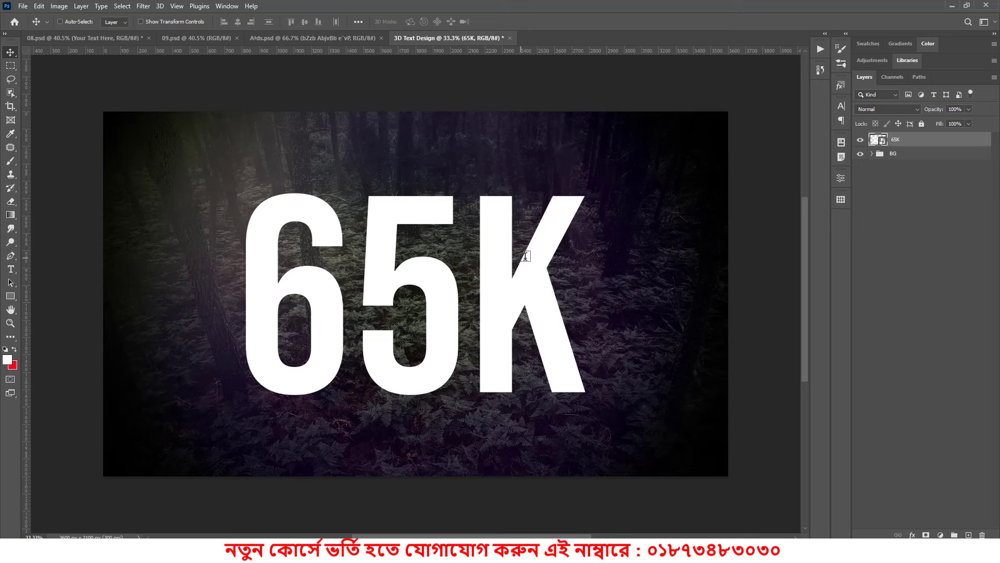
# Open the 65K layer's Layer Style and reset its effects to the default list.
pyautogui.rightClick(930, 135)
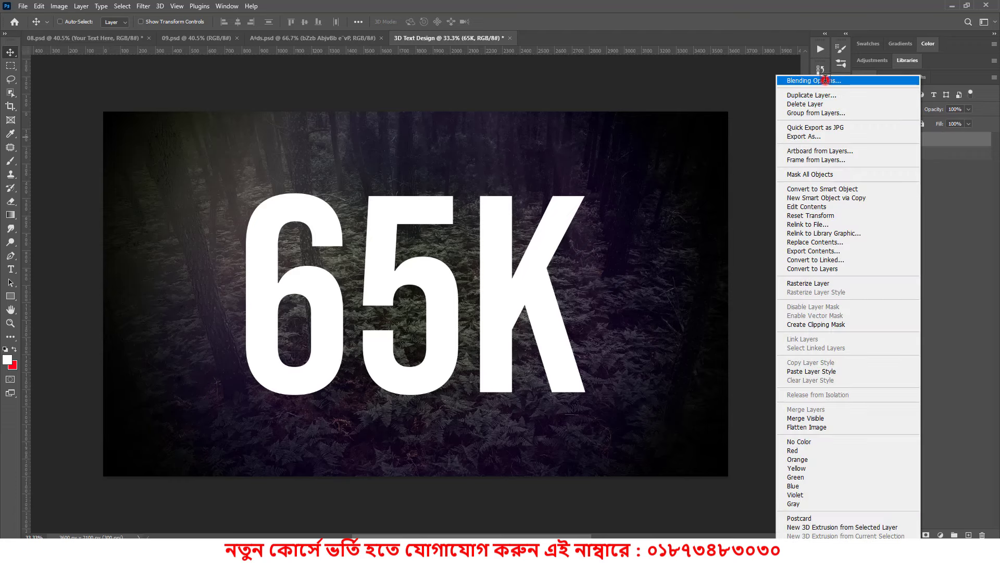
pyautogui.click(823, 81)
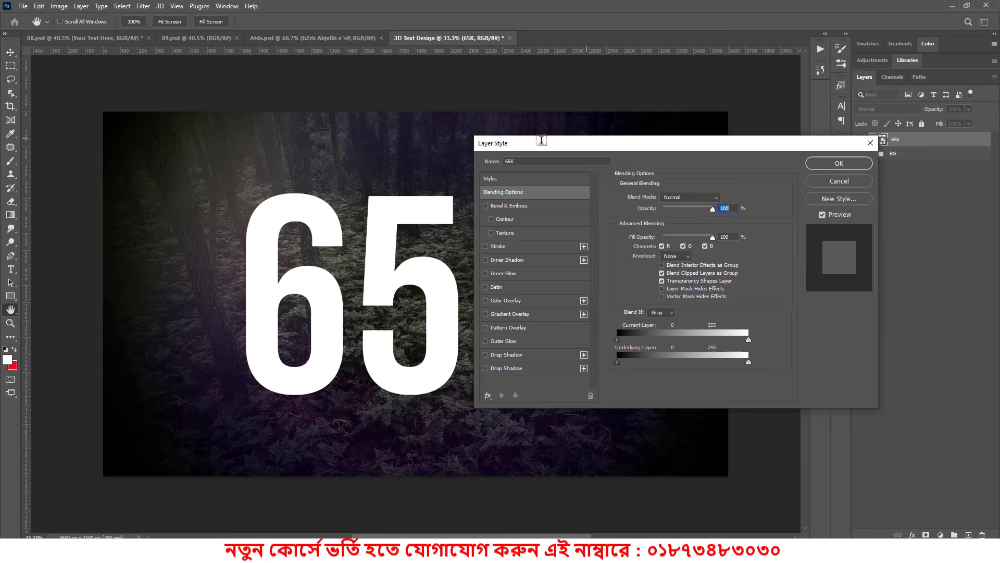
pyautogui.moveTo(541, 140); pyautogui.dragTo(539, 144)
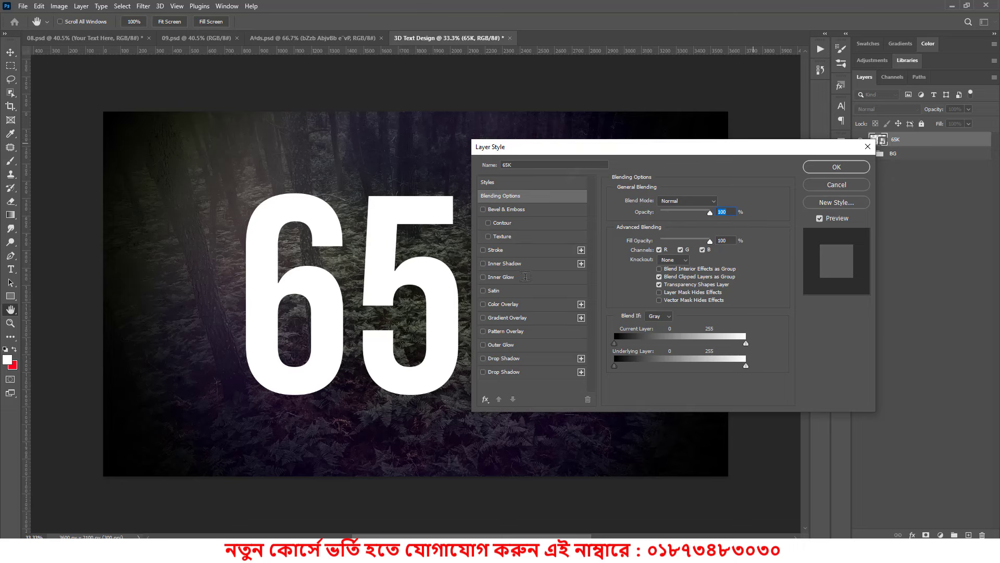
pyautogui.press('Down')
pyautogui.press('Down')
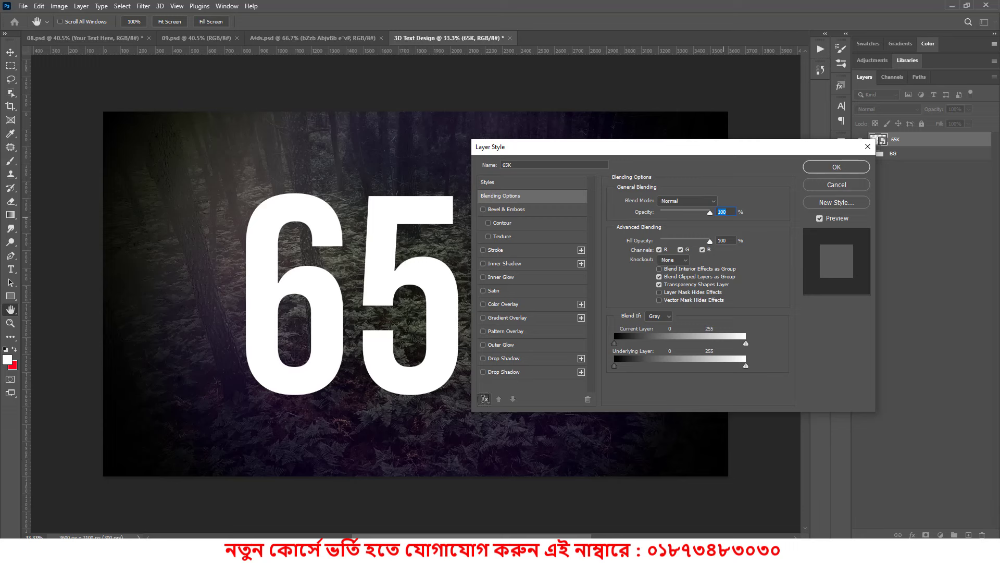
pyautogui.click(484, 399)
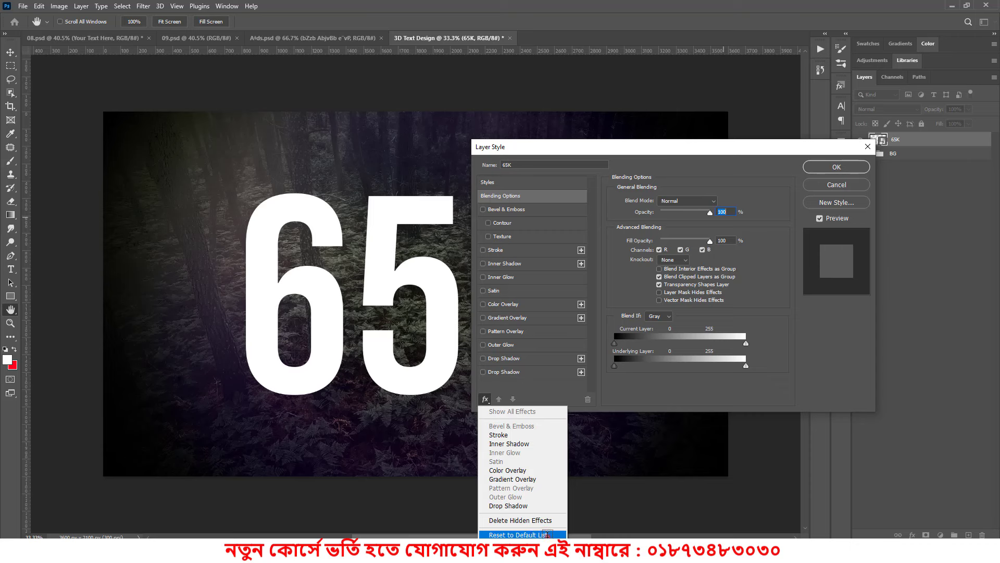
pyautogui.click(547, 534)
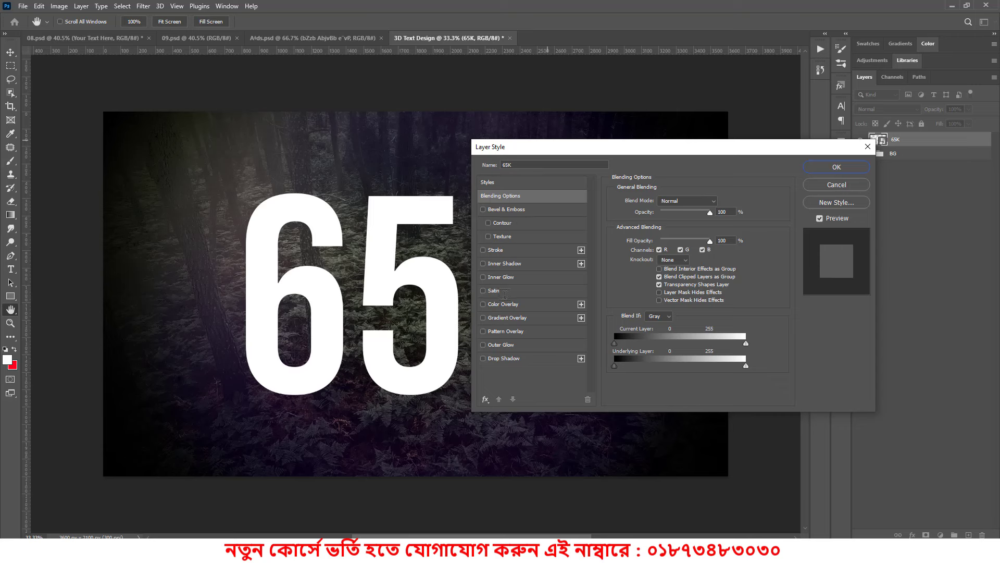
# Drop the 65K text's Fill Opacity to 0 and add a Drop Shadow.
pyautogui.click(536, 383)
pyautogui.moveTo(709, 240); pyautogui.dragTo(641, 240)
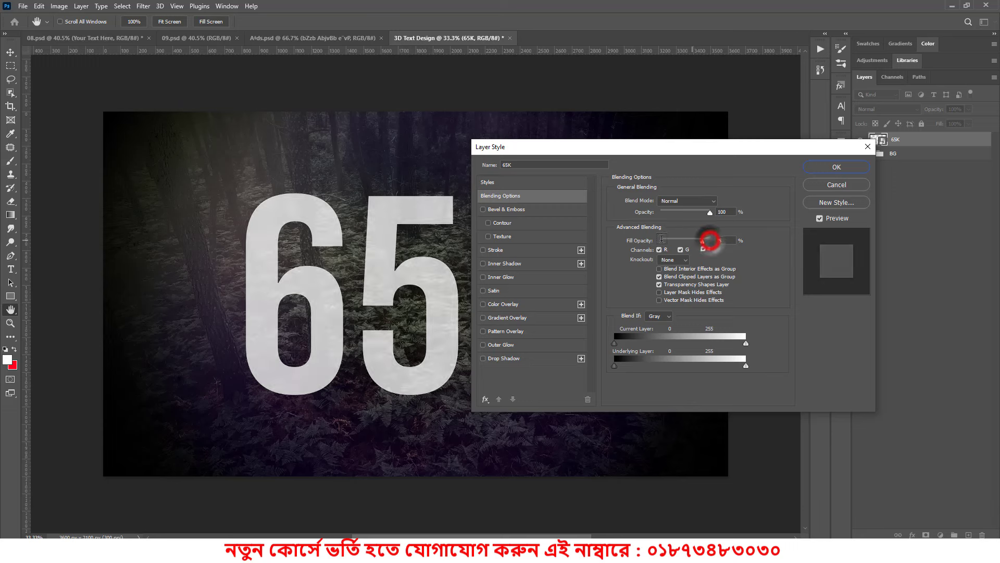
pyautogui.click(536, 373)
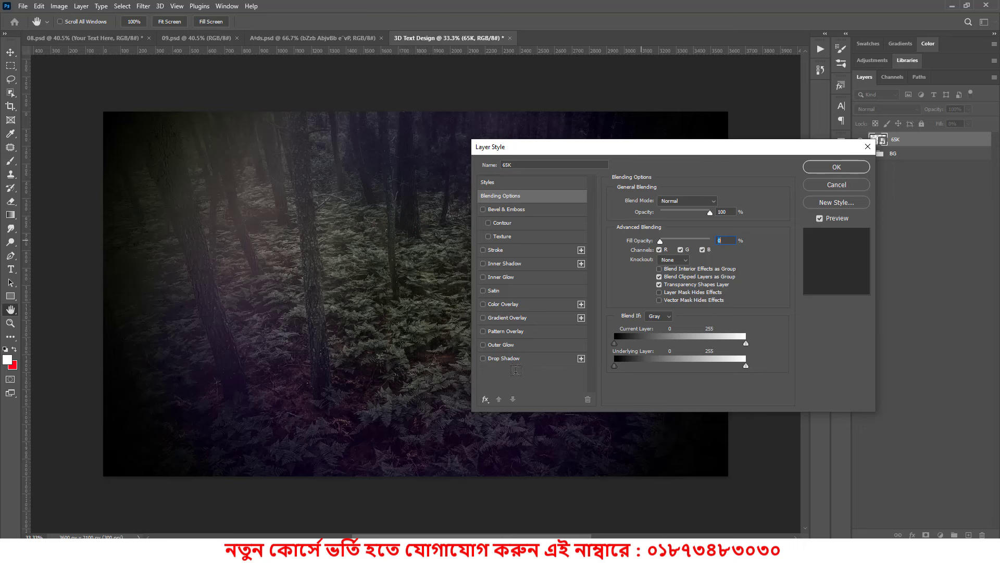
pyautogui.click(513, 357)
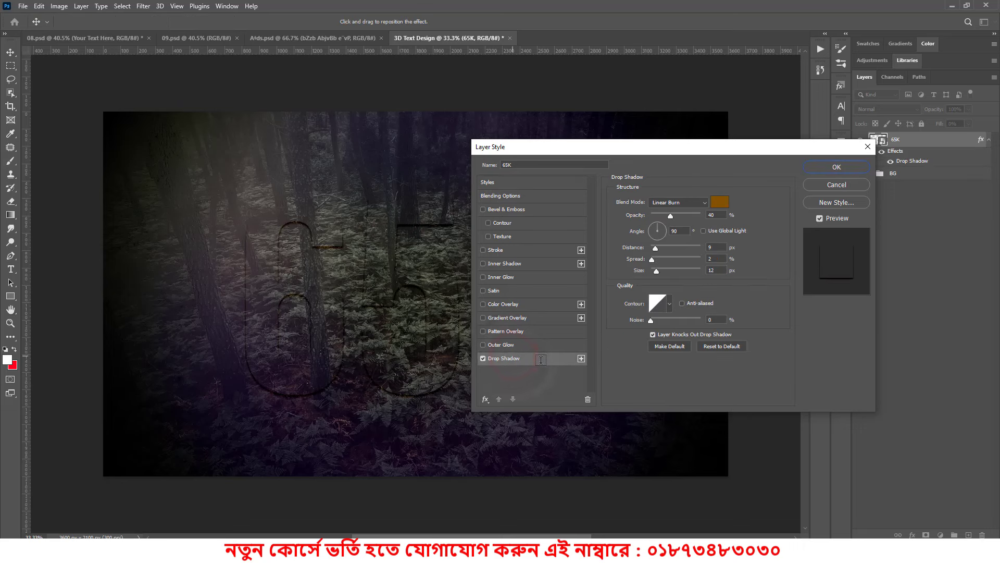
# Give the first drop shadow colour 845100 and a Linear contour.
pyautogui.click(720, 198)
pyautogui.click(926, 179)
pyautogui.click(717, 199)
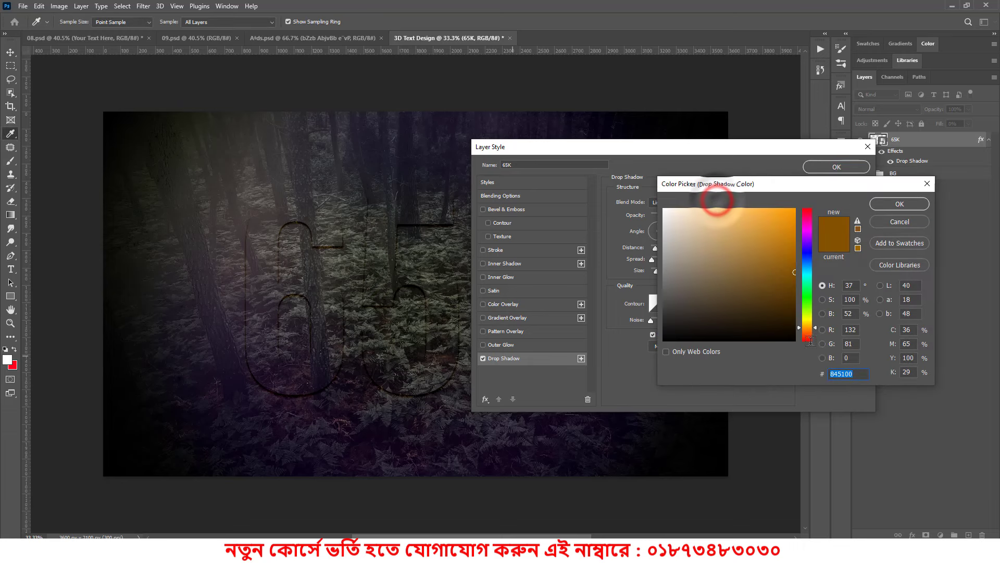
pyautogui.click(857, 375)
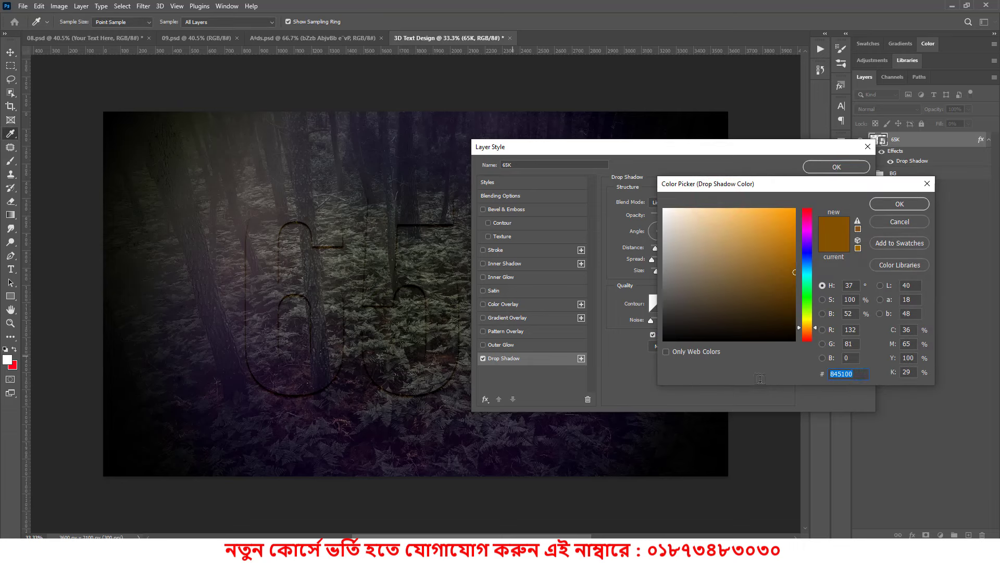
pyautogui.click(900, 204)
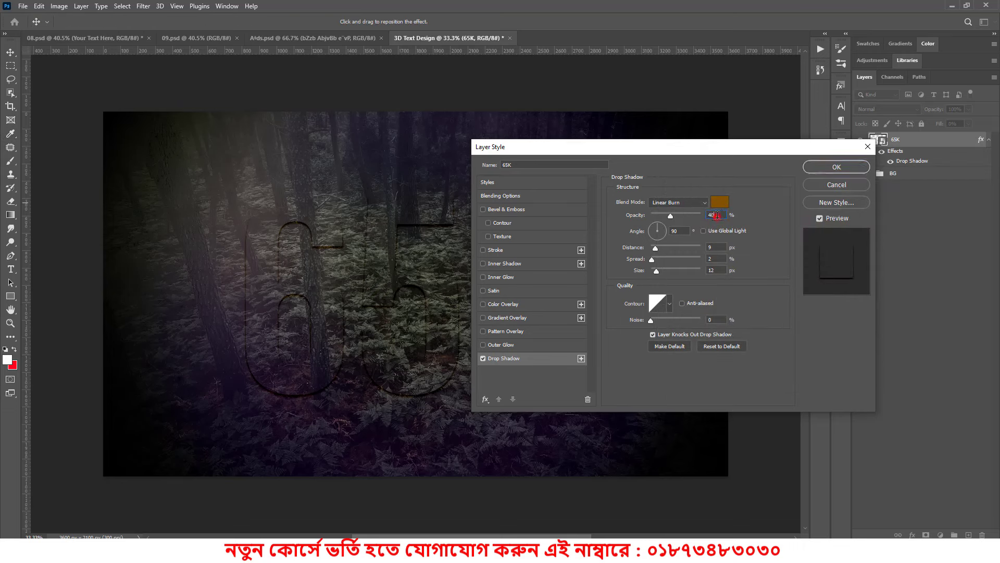
pyautogui.click(715, 214)
pyautogui.click(679, 229)
pyautogui.click(714, 247)
pyautogui.write('8')
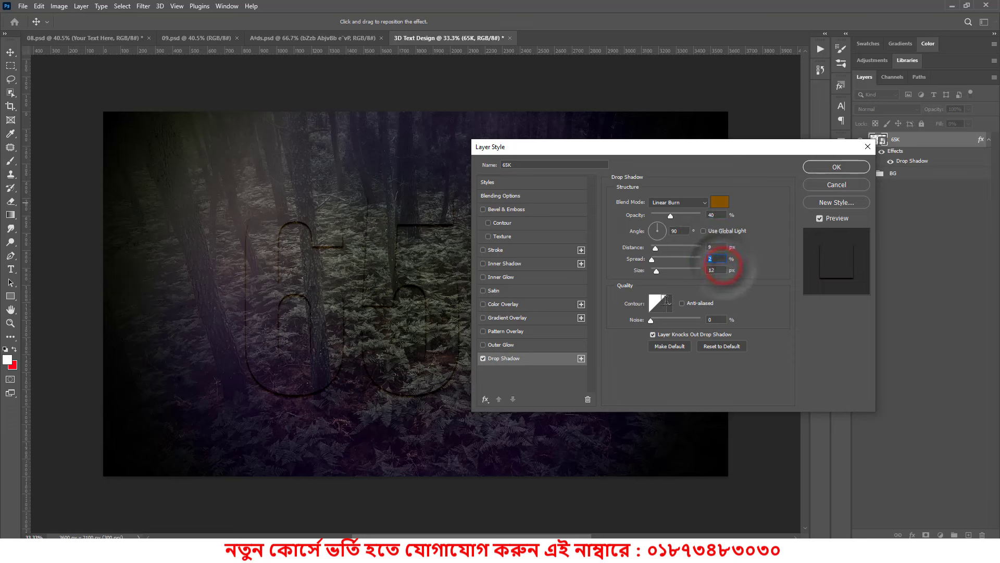
pyautogui.click(667, 302)
pyautogui.doubleClick(603, 328)
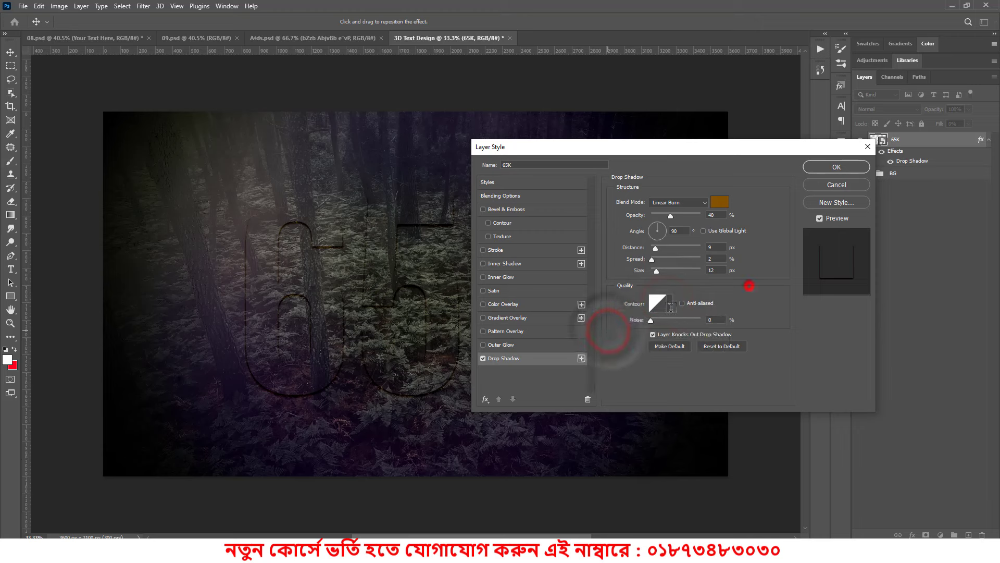
pyautogui.click(748, 285)
pyautogui.click(650, 319)
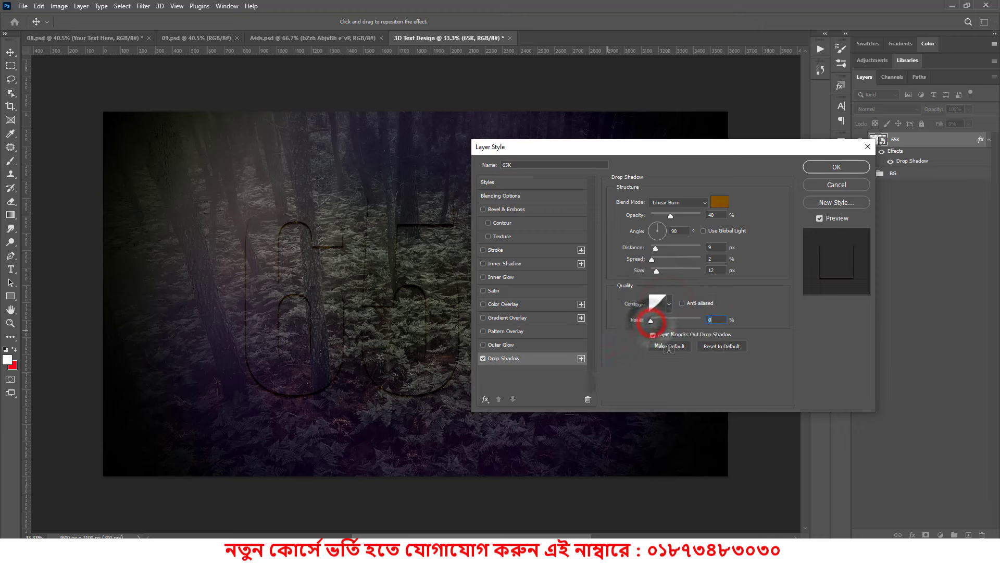
pyautogui.click(541, 367)
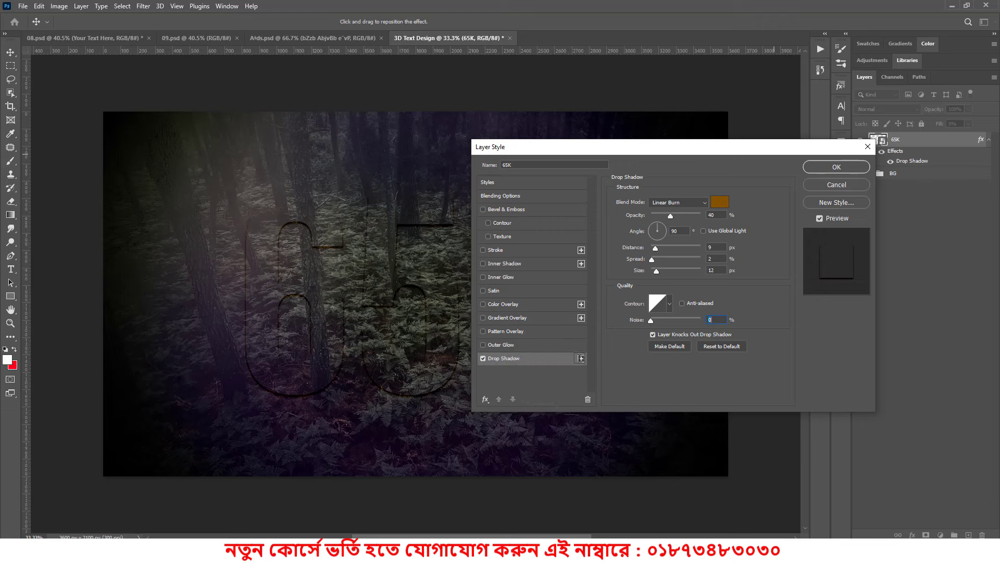
# Add a second drop shadow with opacity 25, distance 20, spread 16, size 22, and apply.
pyautogui.click(582, 358)
pyautogui.click(529, 370)
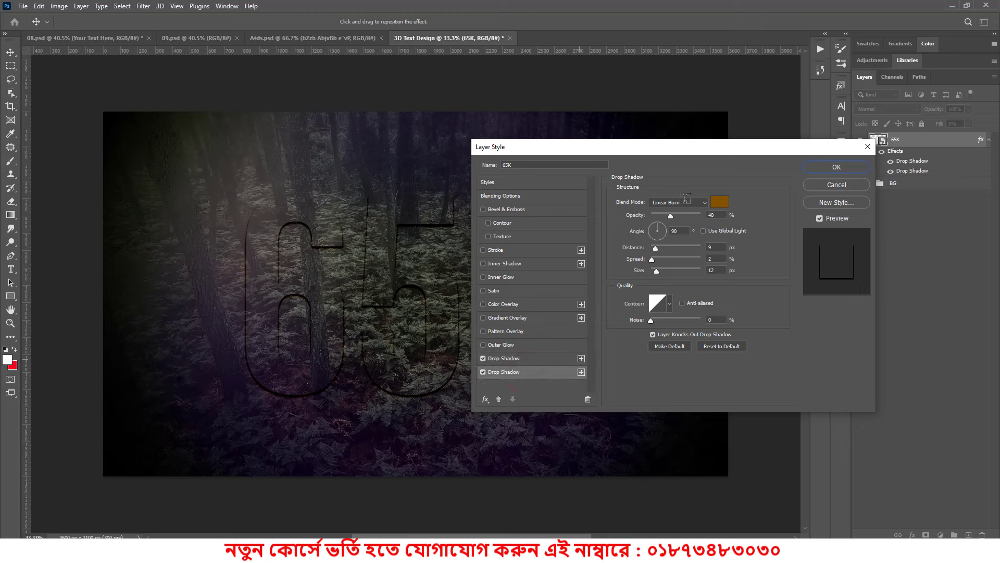
pyautogui.doubleClick(721, 213)
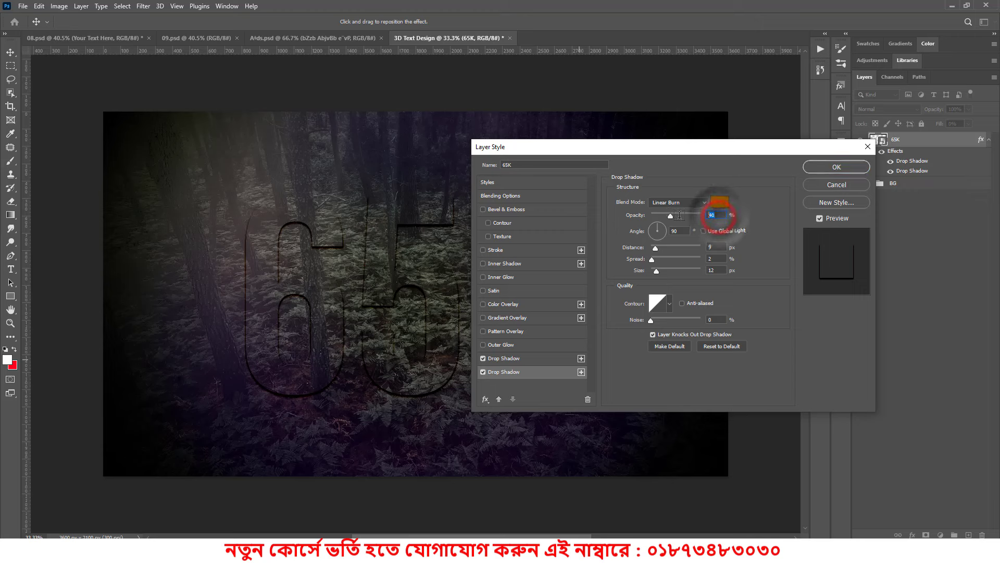
pyautogui.write('25')
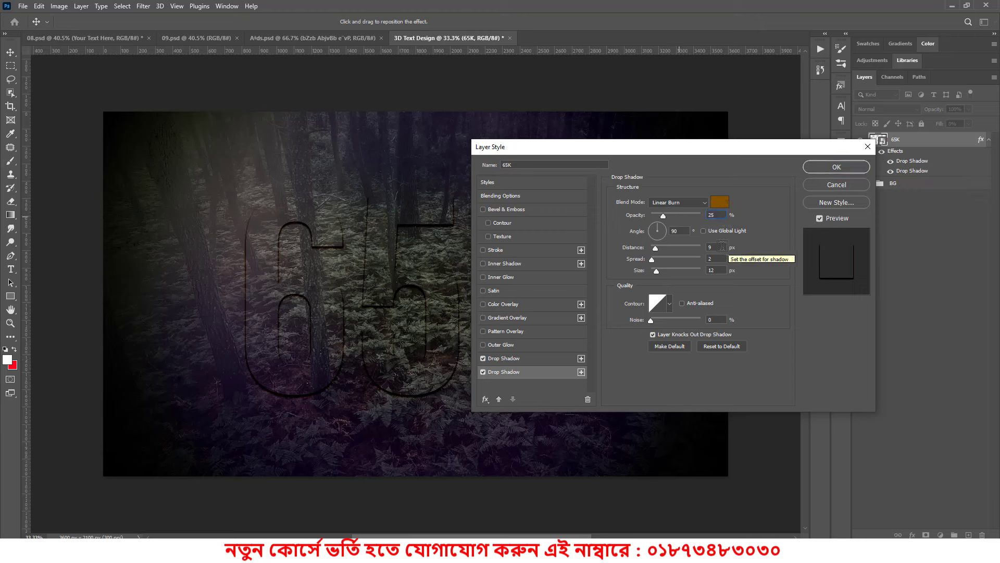
pyautogui.doubleClick(722, 246)
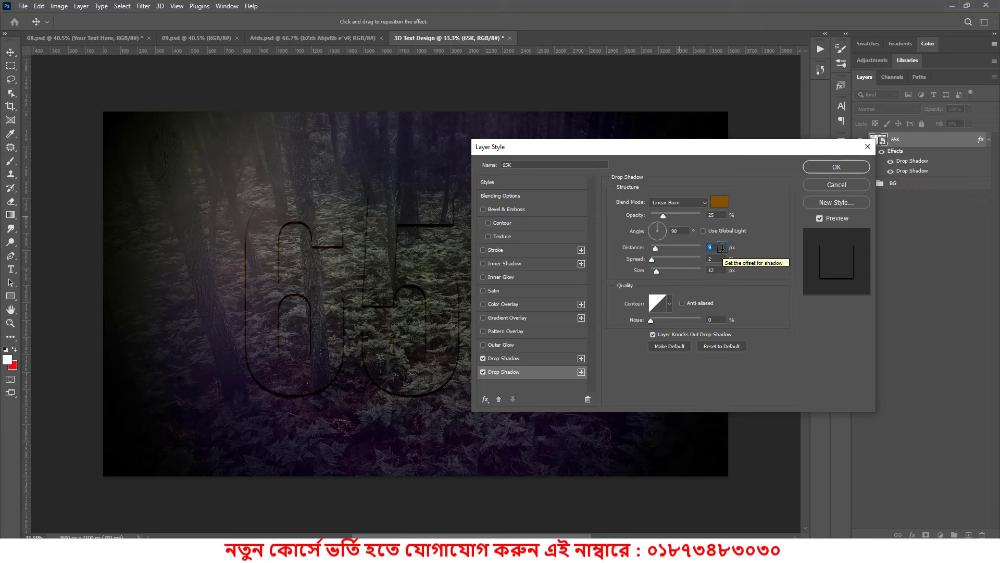
pyautogui.write('20')
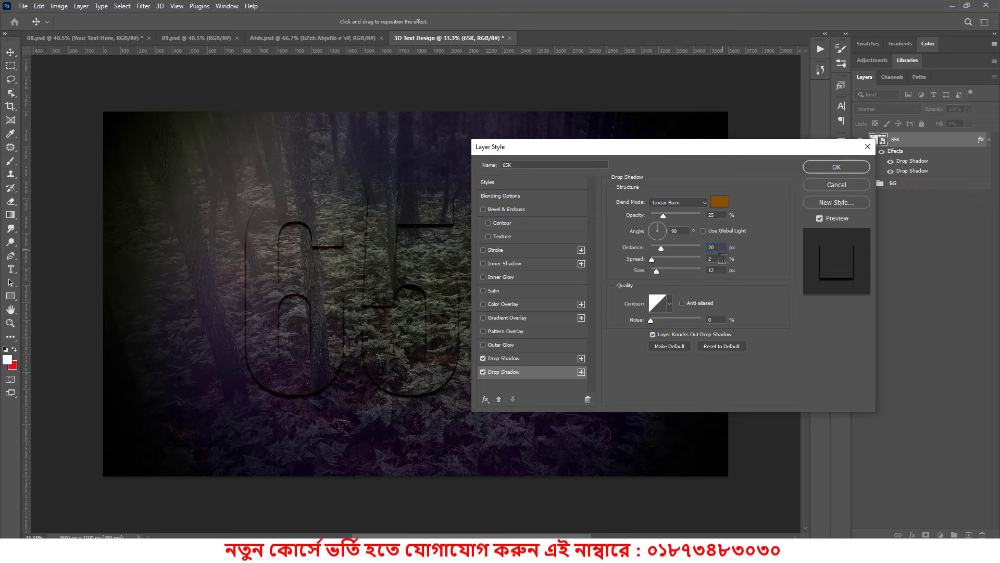
pyautogui.doubleClick(714, 259)
pyautogui.write('1')
pyautogui.write('6')
pyautogui.doubleClick(716, 270)
pyautogui.write('22')
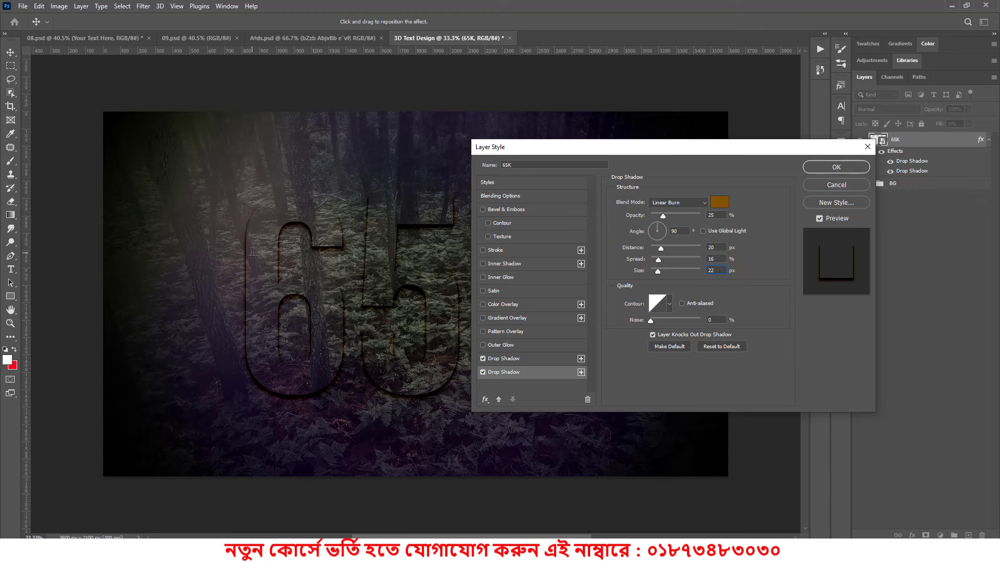
pyautogui.click(821, 166)
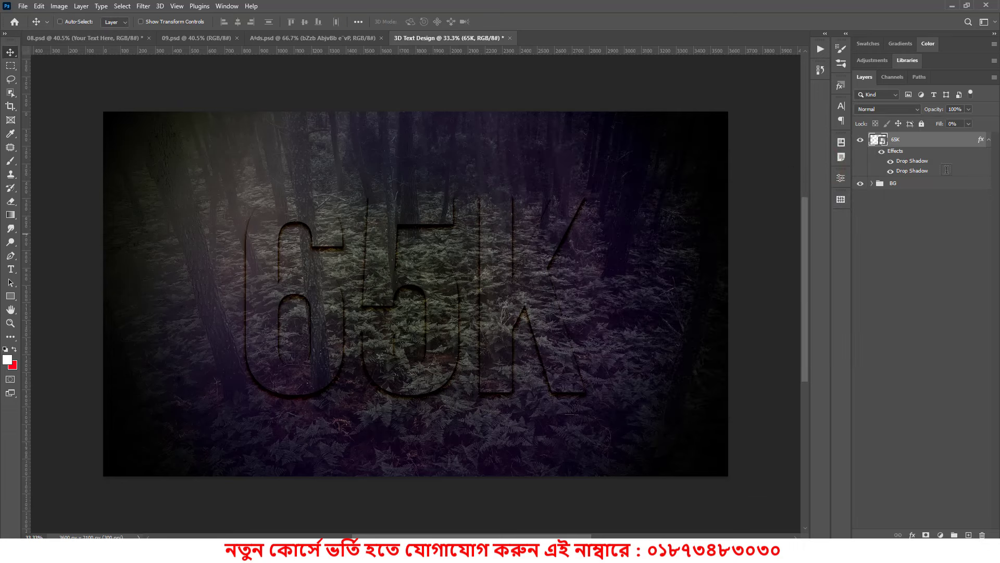
# Duplicate the 65K layer and put the original into a new group named Shadow.
pyautogui.click(989, 139)
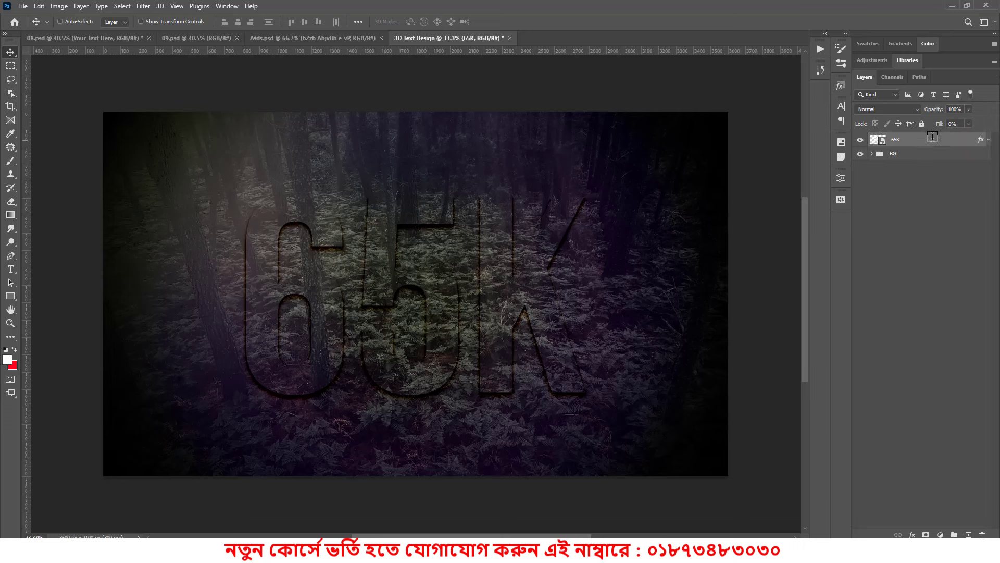
pyautogui.moveTo(945, 139); pyautogui.dragTo(969, 535)
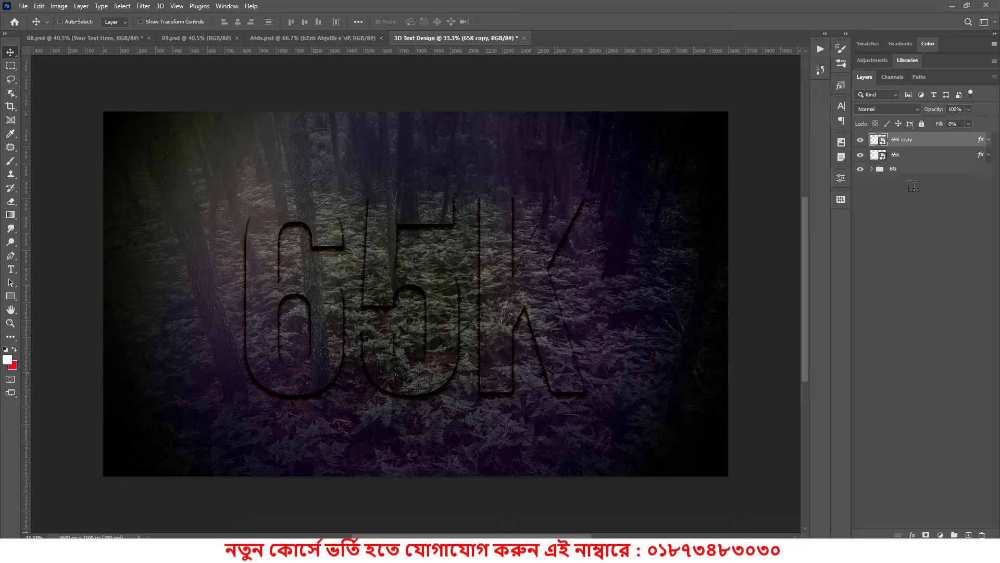
pyautogui.click(909, 156)
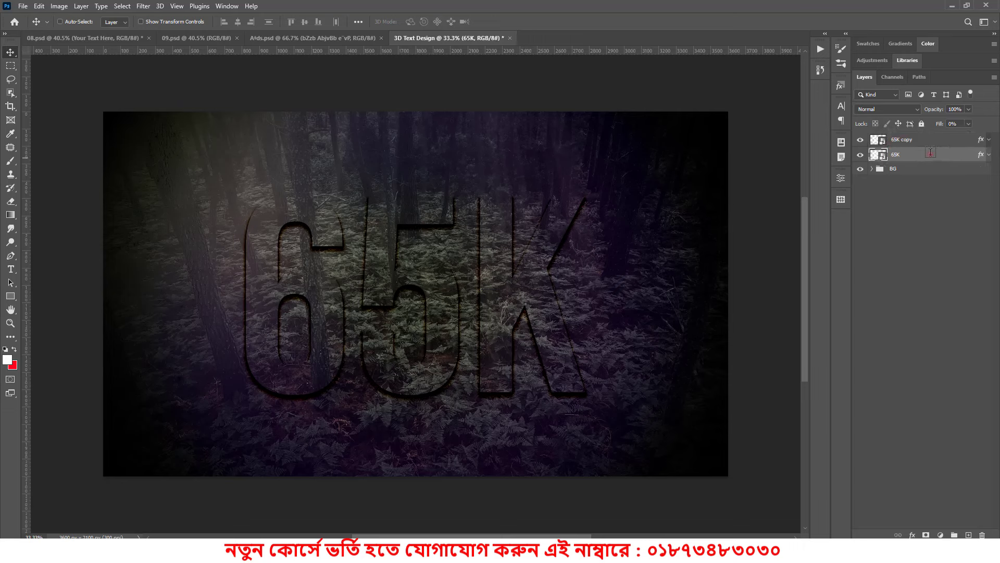
pyautogui.moveTo(930, 156); pyautogui.dragTo(954, 534)
pyautogui.click(872, 153)
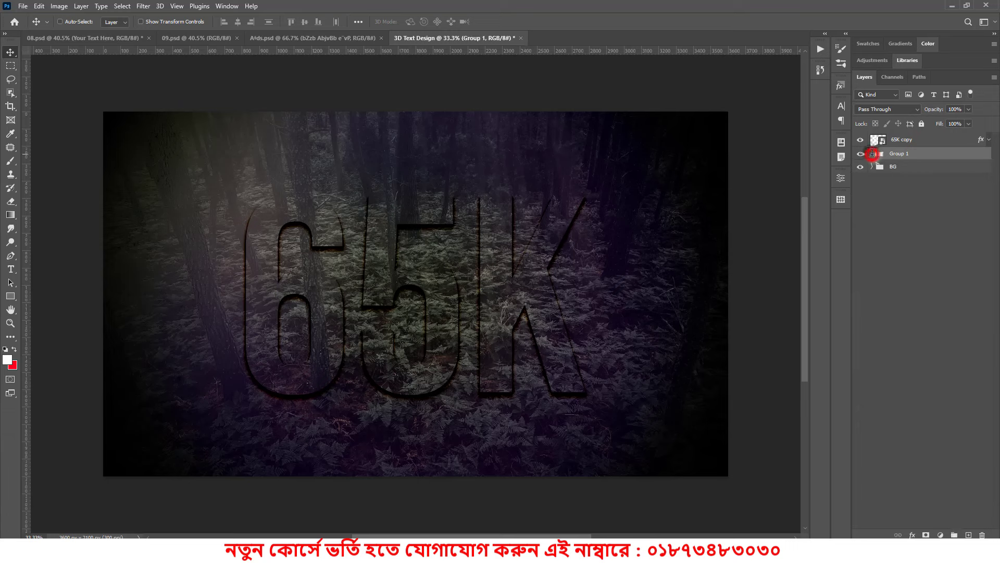
pyautogui.doubleClick(897, 154)
pyautogui.write('Shadow')
pyautogui.click(910, 189)
# Delete all effects from the 65K copy layer.
pyautogui.click(906, 139)
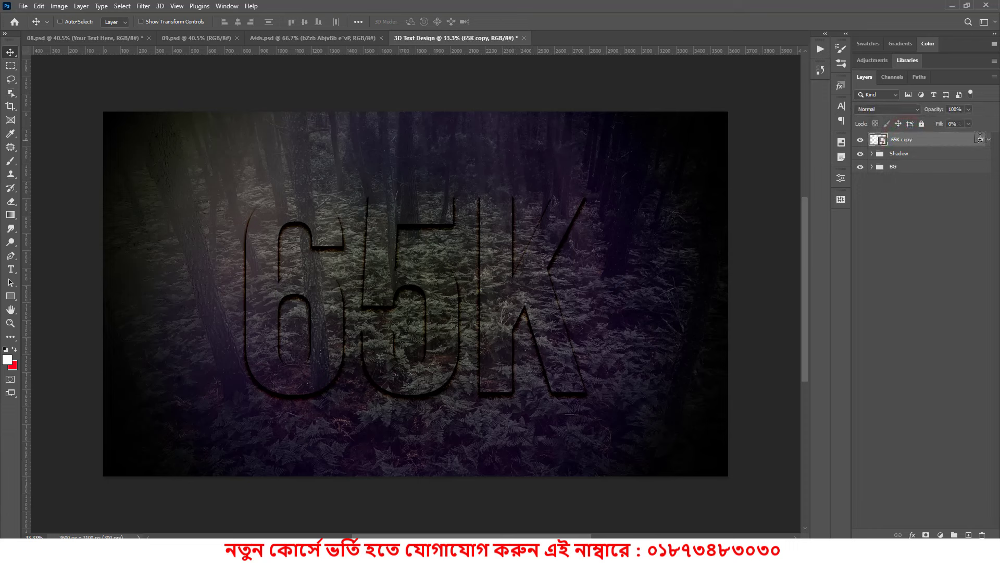
pyautogui.click(989, 139)
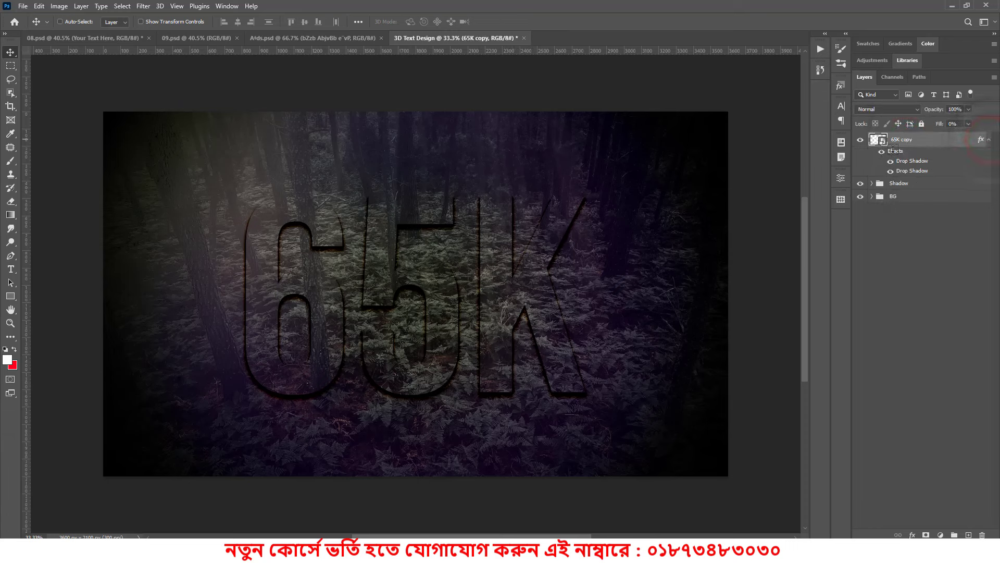
pyautogui.moveTo(897, 150); pyautogui.dragTo(983, 534)
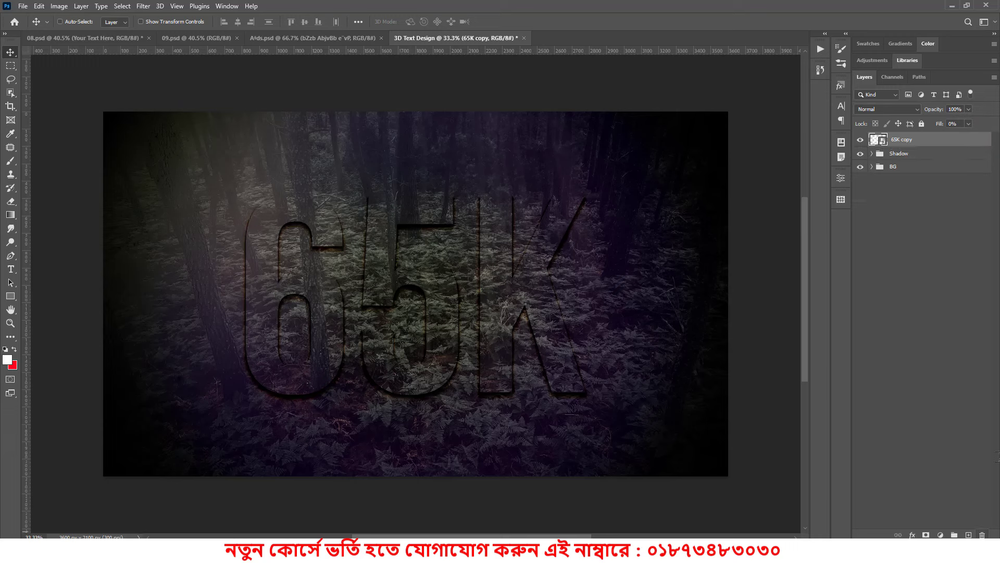
pyautogui.click(903, 136)
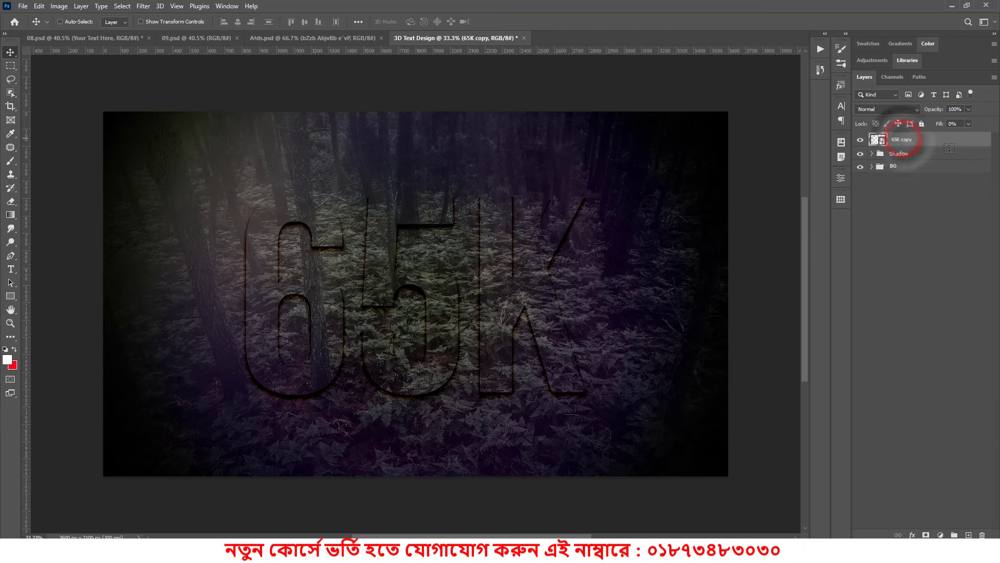
# Add a 2 px inside Linear Burn stroke to the 65K copy text.
pyautogui.rightClick(920, 136)
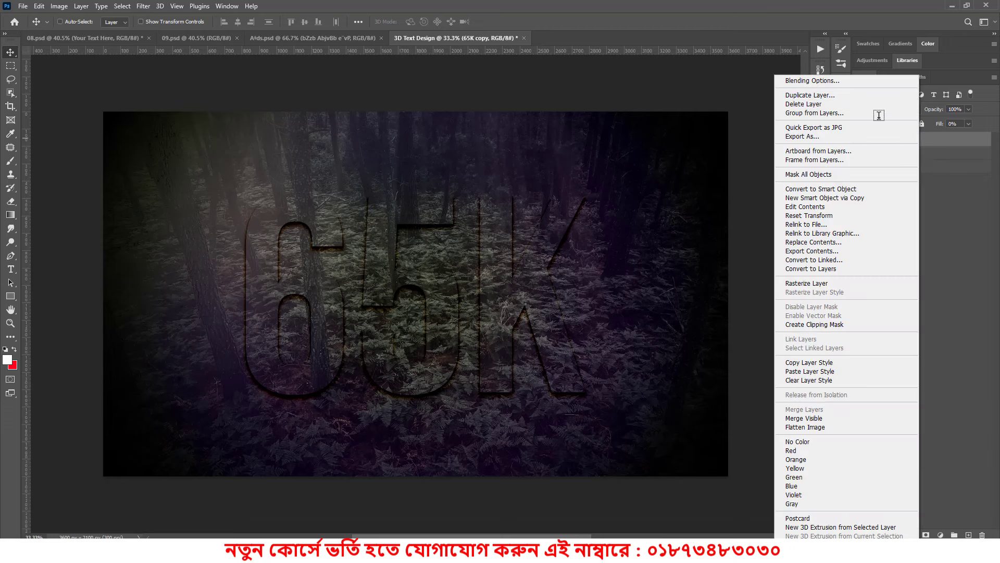
pyautogui.click(826, 78)
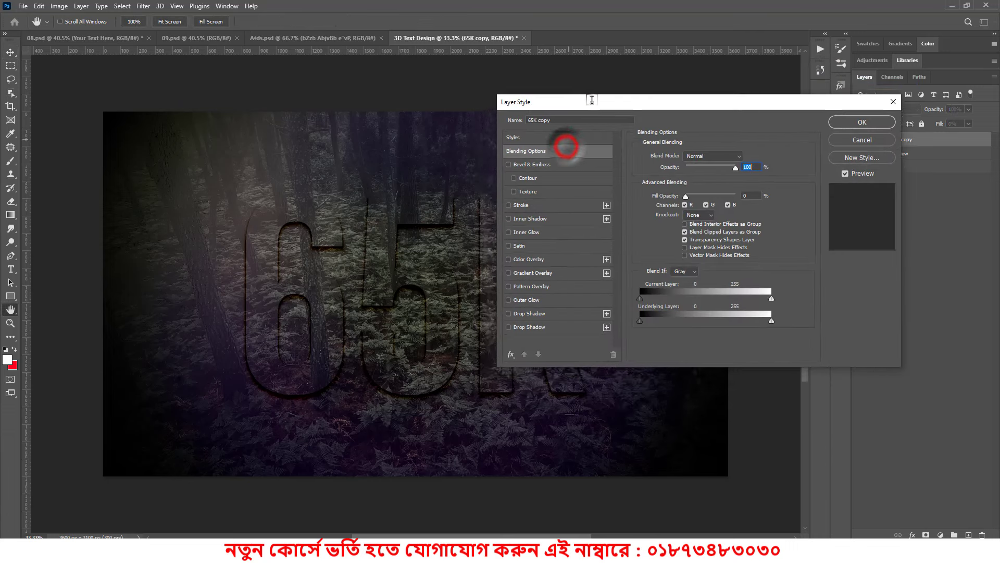
pyautogui.moveTo(567, 146); pyautogui.dragTo(570, 119)
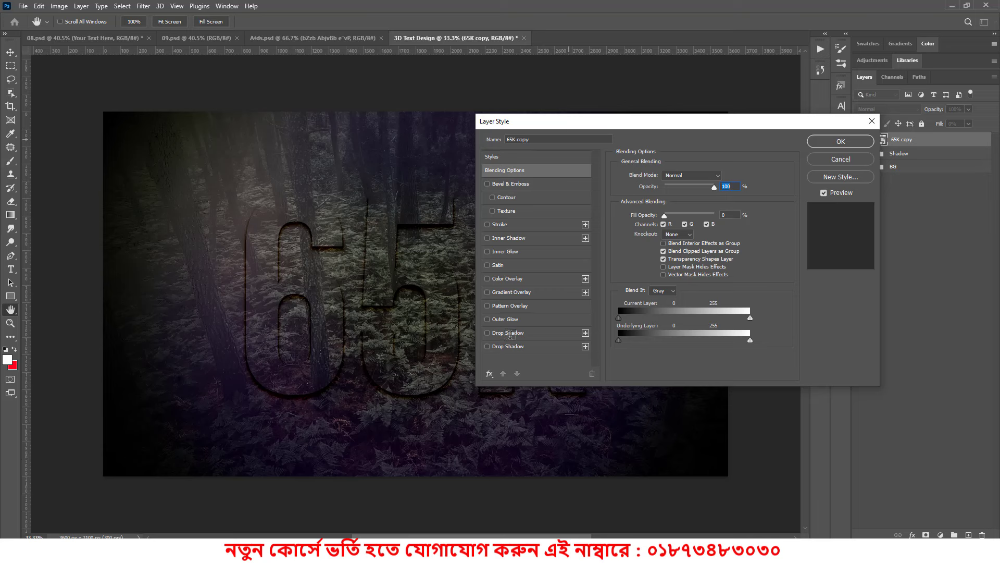
pyautogui.click(499, 225)
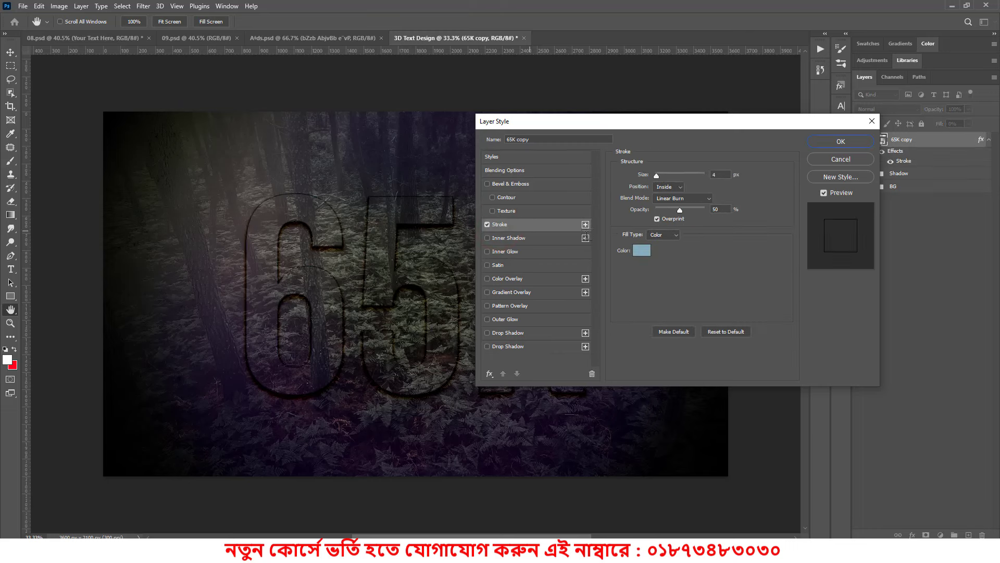
pyautogui.doubleClick(722, 174)
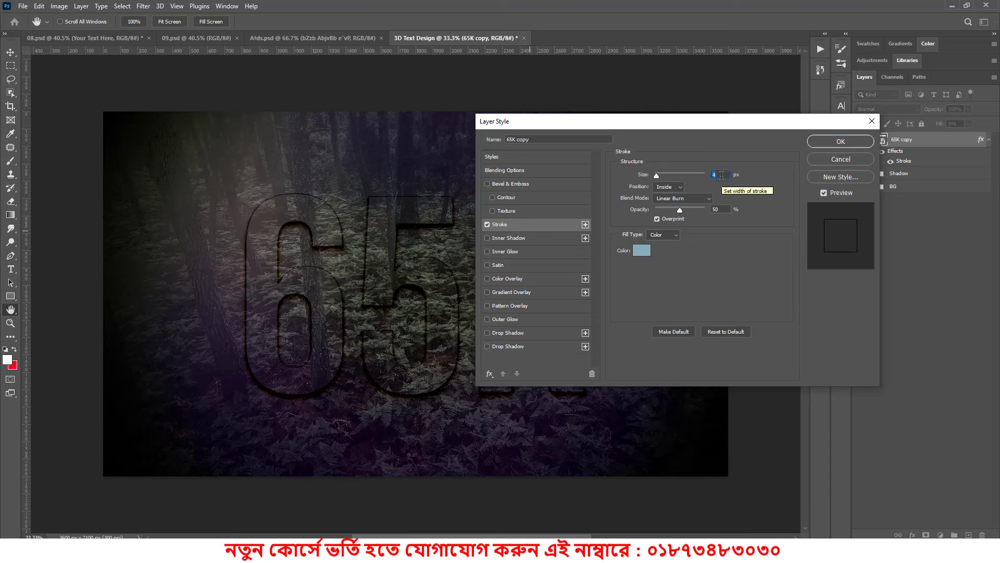
pyautogui.write('2')
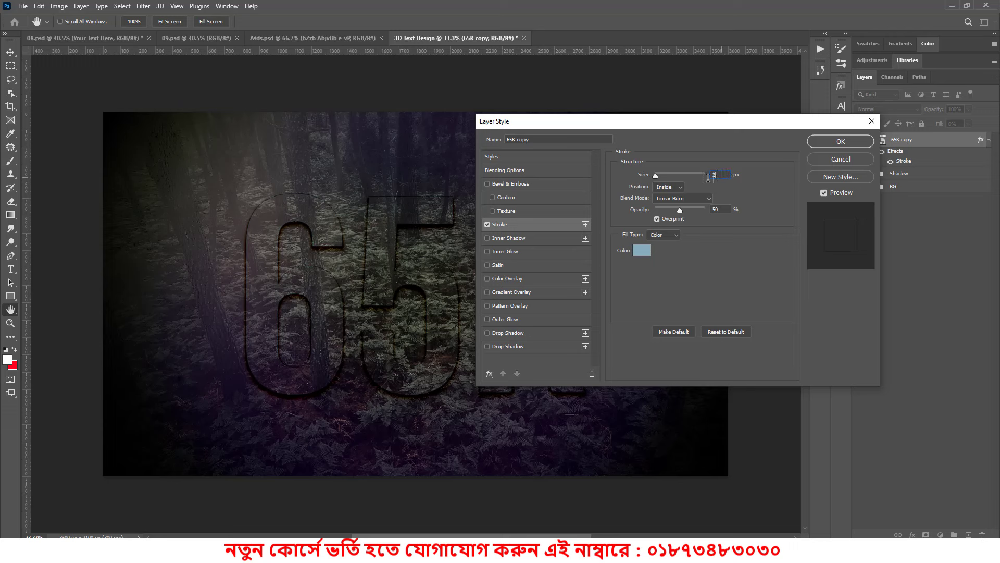
pyautogui.click(677, 186)
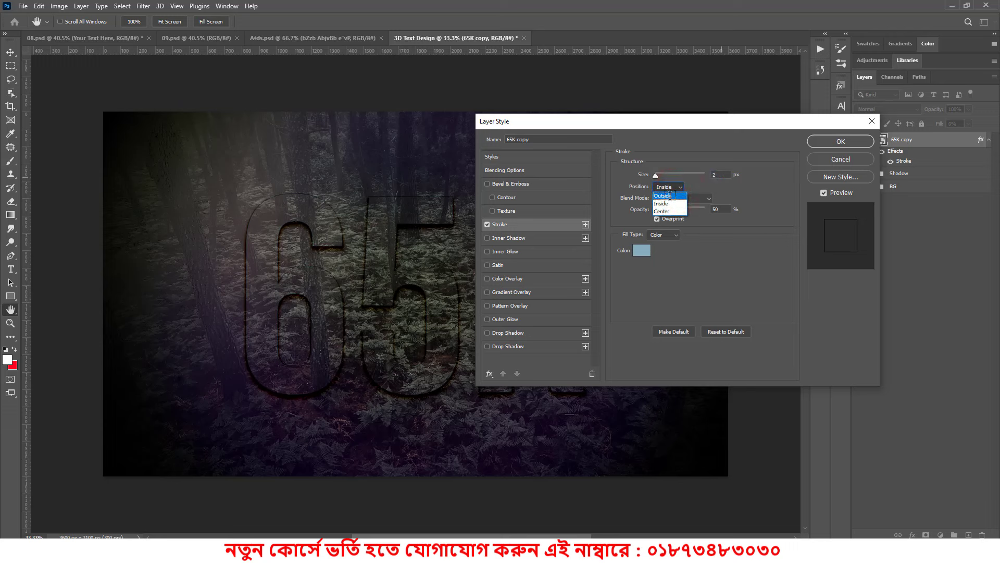
pyautogui.click(668, 203)
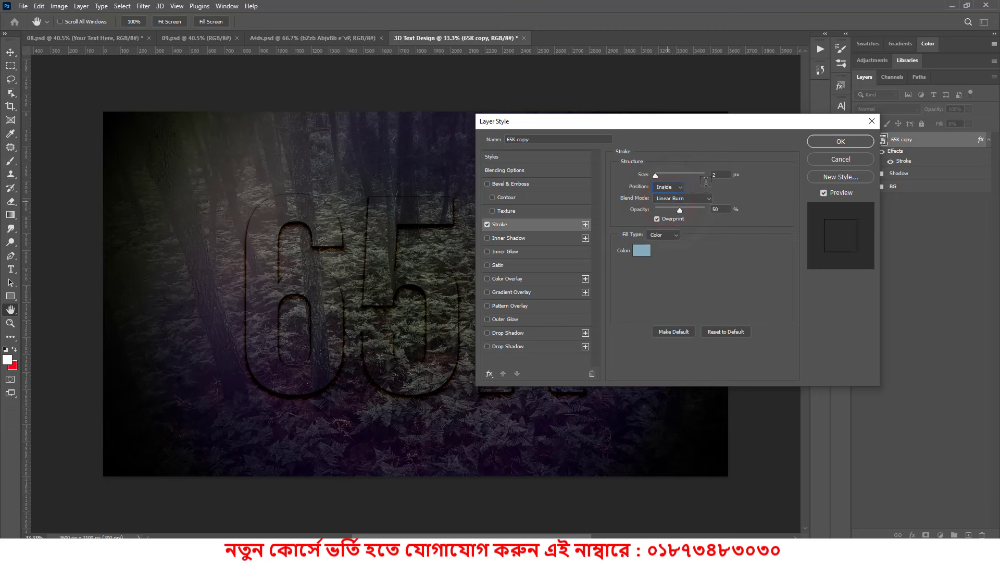
pyautogui.click(701, 198)
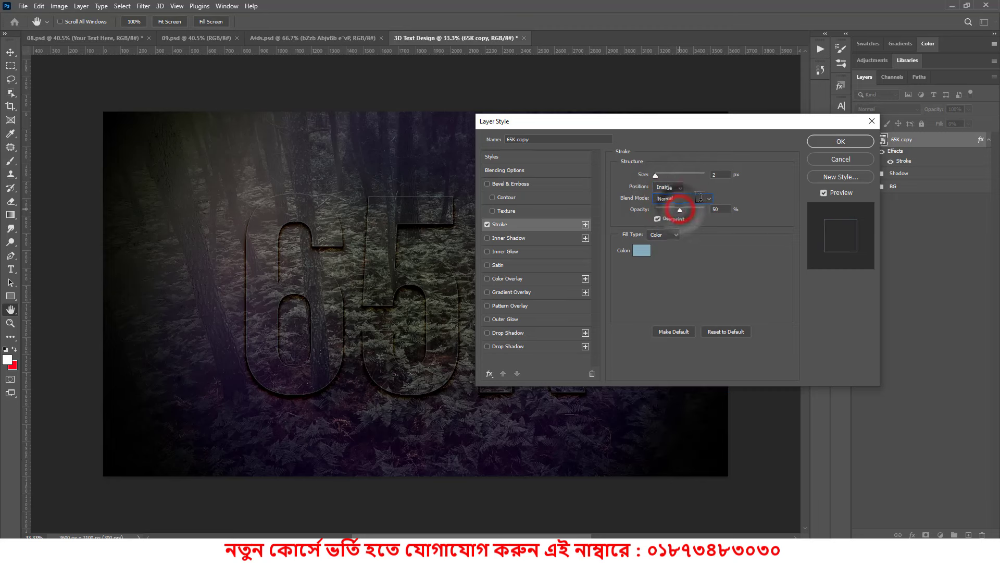
pyautogui.click(702, 196)
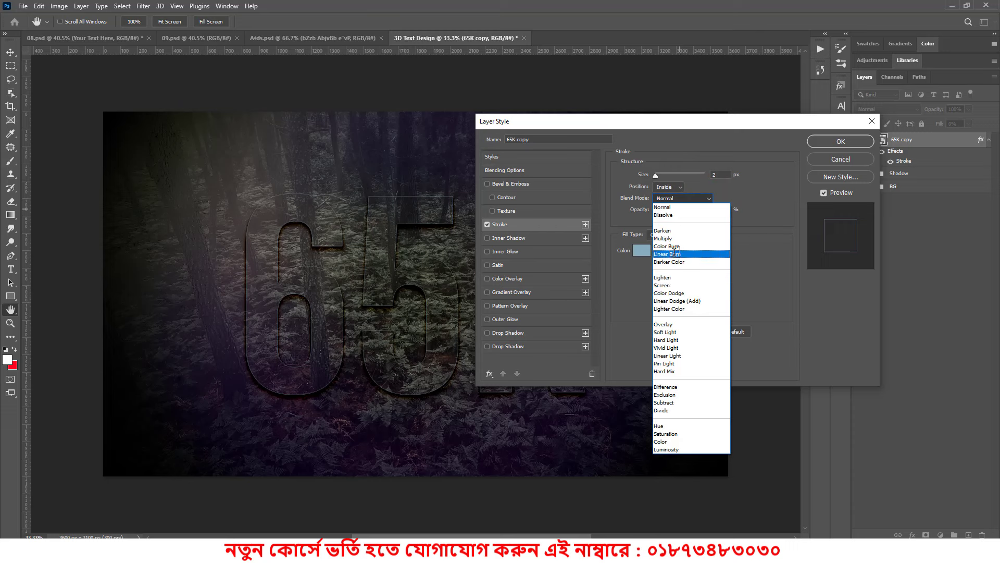
pyautogui.click(686, 254)
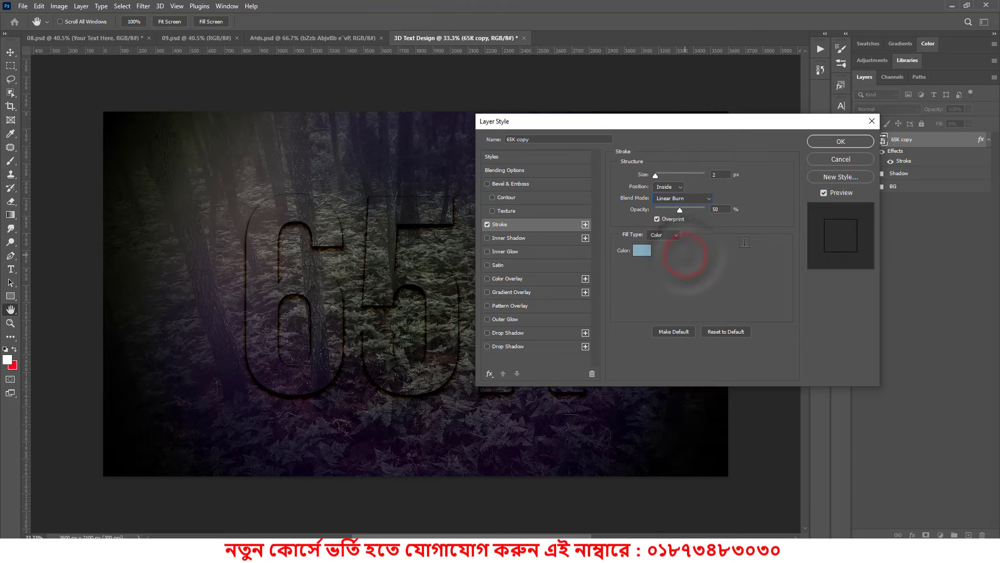
pyautogui.doubleClick(722, 209)
# Set the stroke colour to hex ba8272.
pyautogui.click(643, 251)
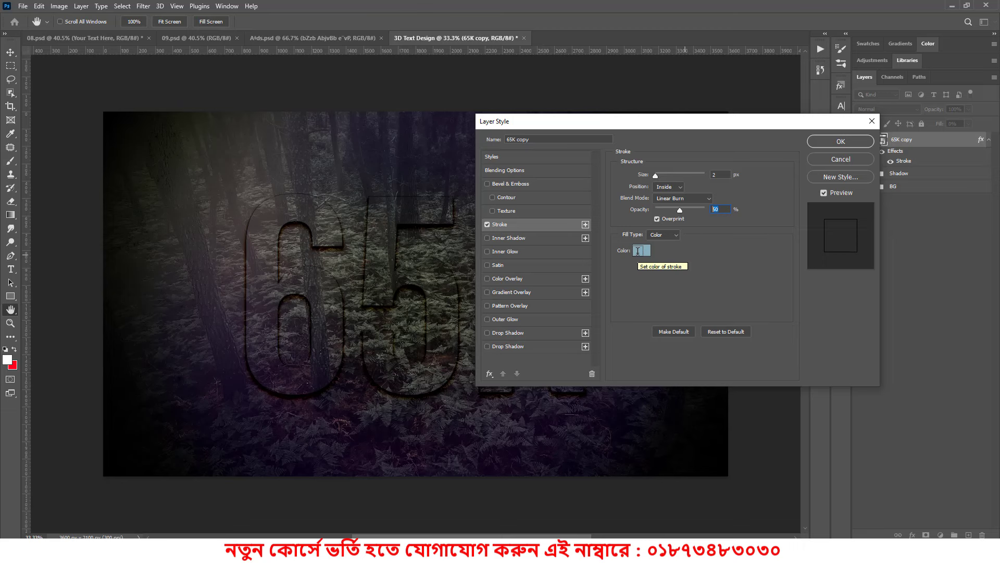
pyautogui.click(638, 250)
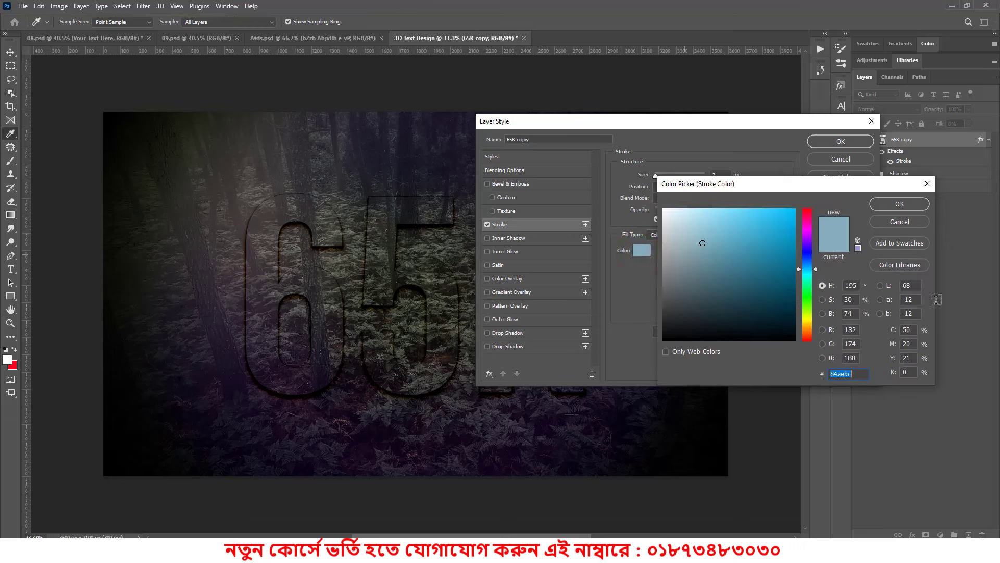
pyautogui.write('b')
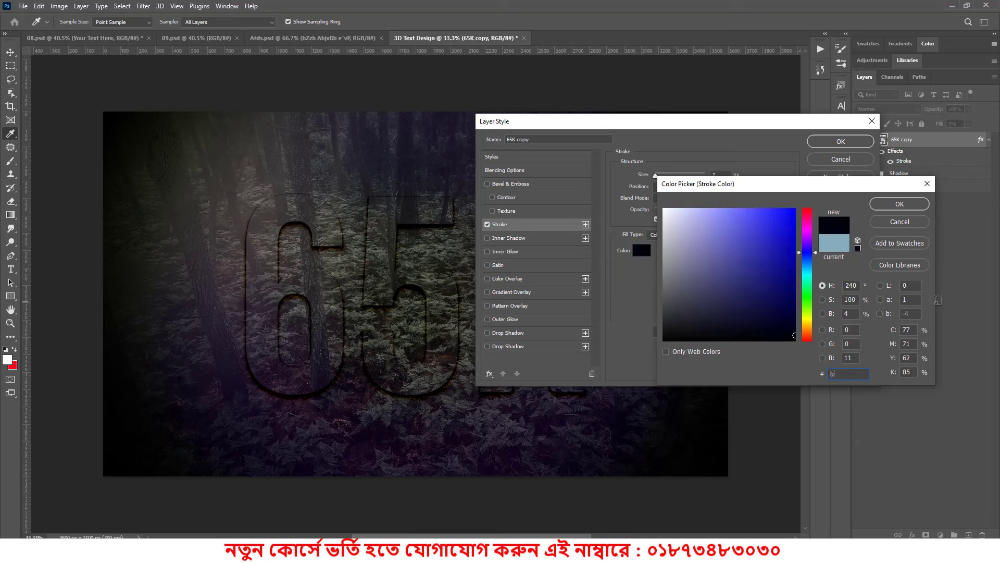
pyautogui.write('a')
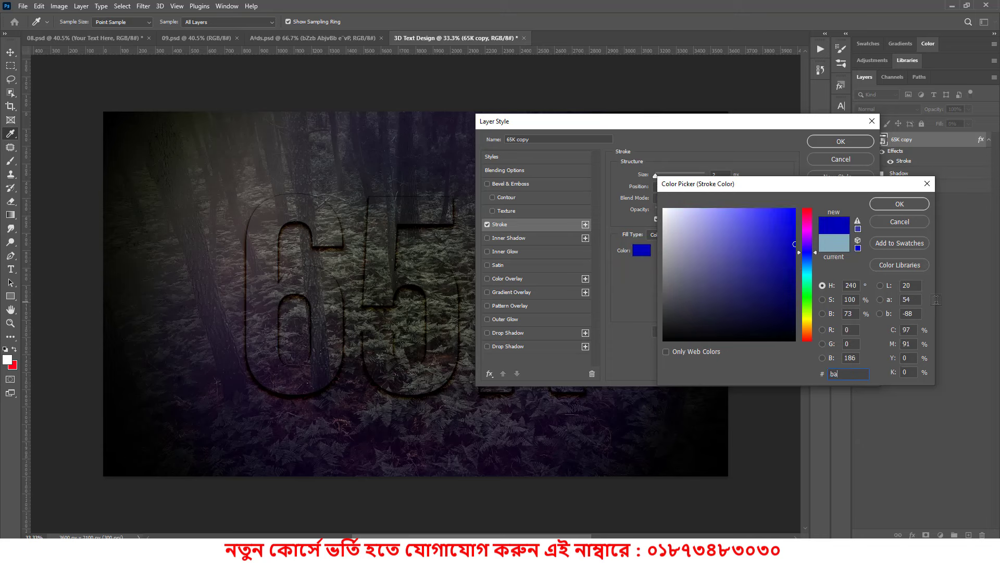
pyautogui.write('827')
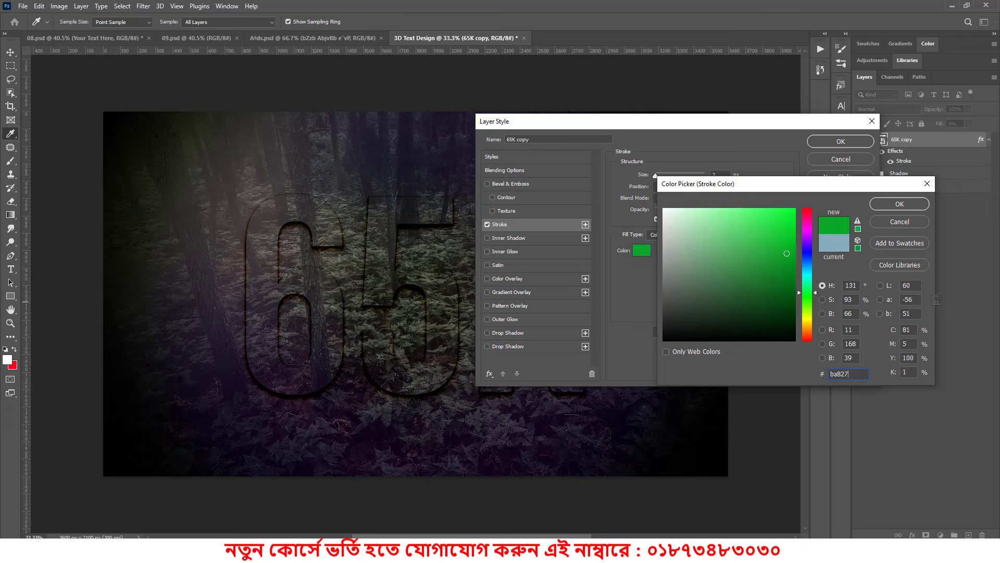
pyautogui.write('2')
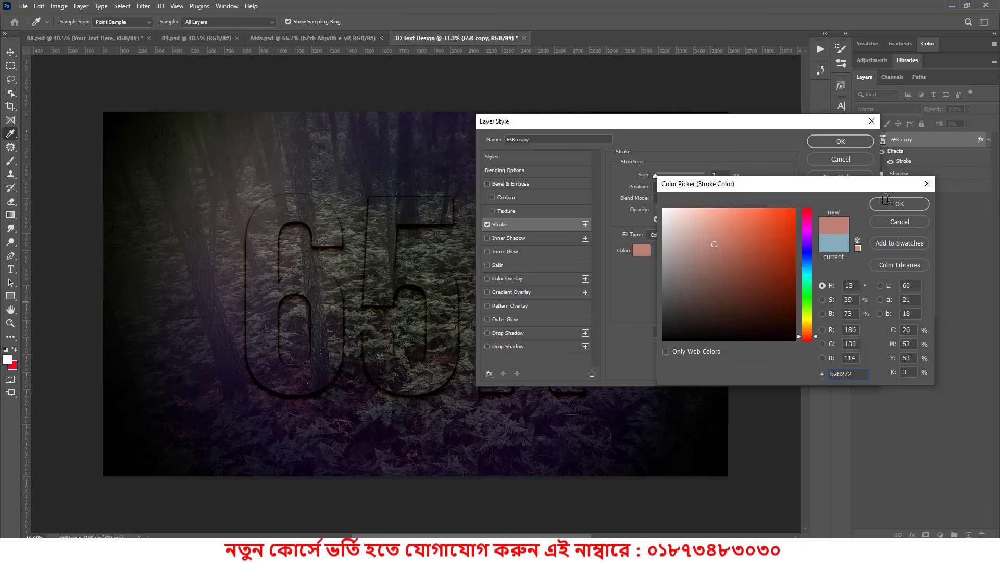
pyautogui.click(889, 201)
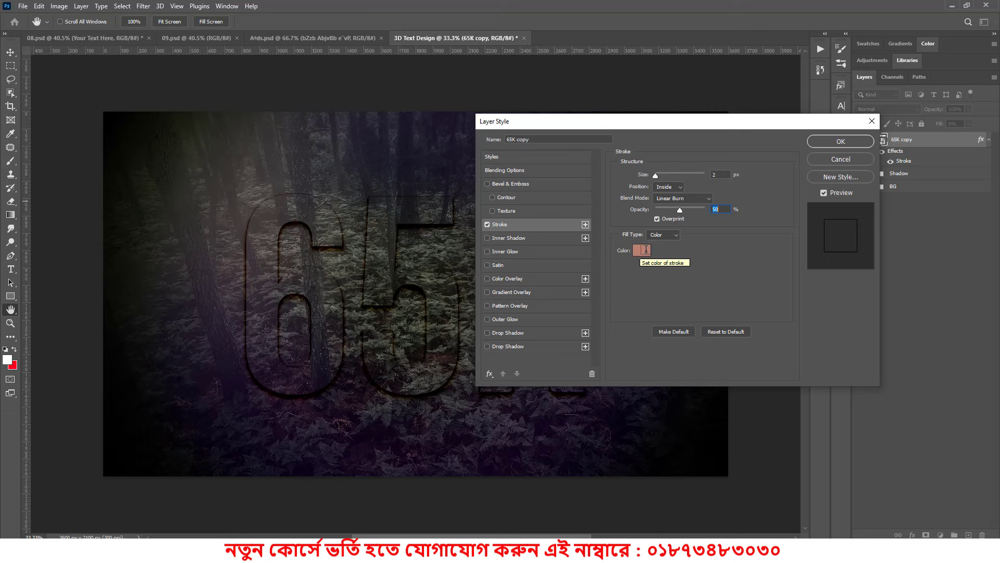
# Add a second stroke: 3 px, Normal blending, 100% opacity, colour ba8272.
pyautogui.click(586, 223)
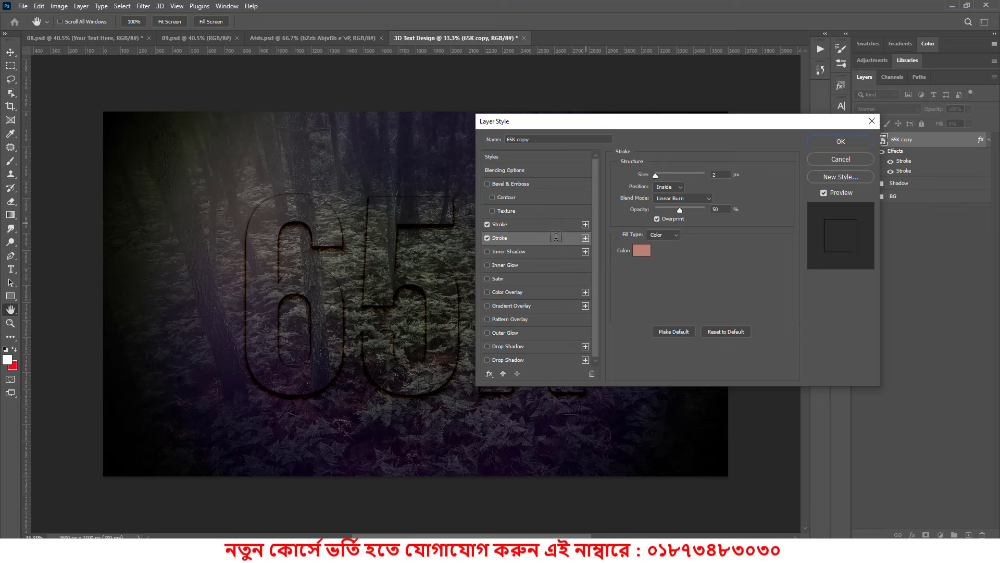
pyautogui.doubleClick(717, 174)
pyautogui.write('3')
pyautogui.click(701, 198)
pyautogui.click(673, 204)
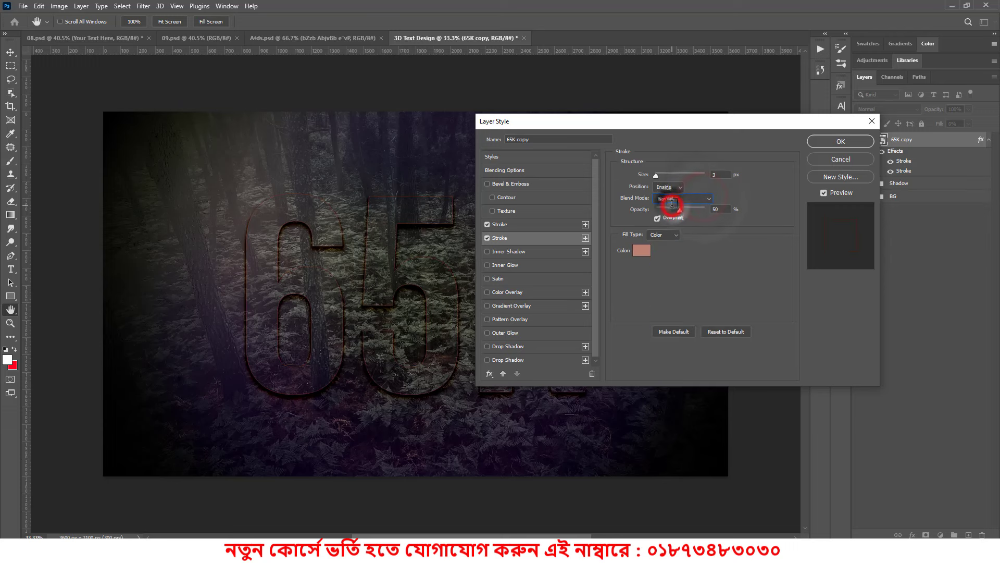
pyautogui.doubleClick(727, 209)
pyautogui.write('100')
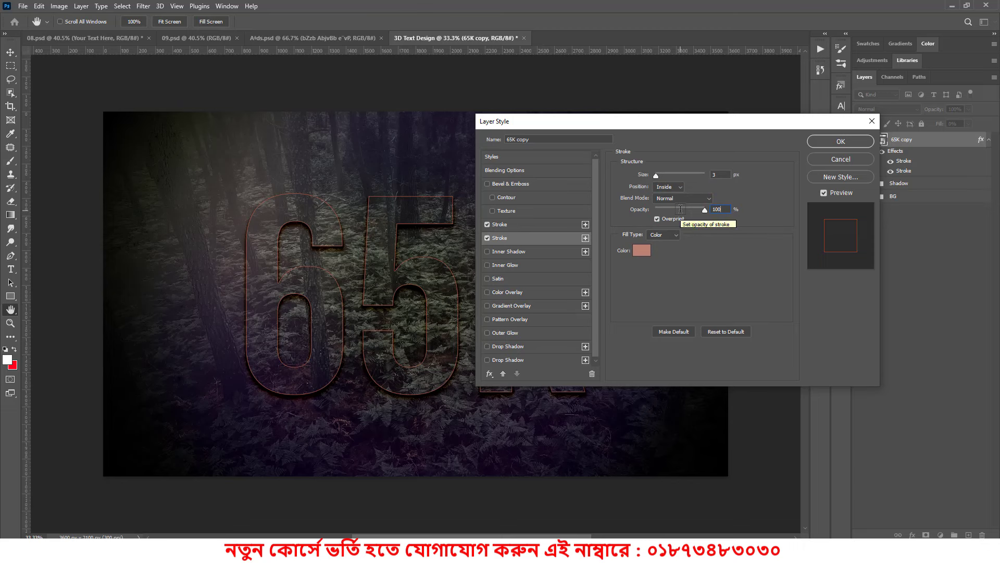
pyautogui.click(641, 250)
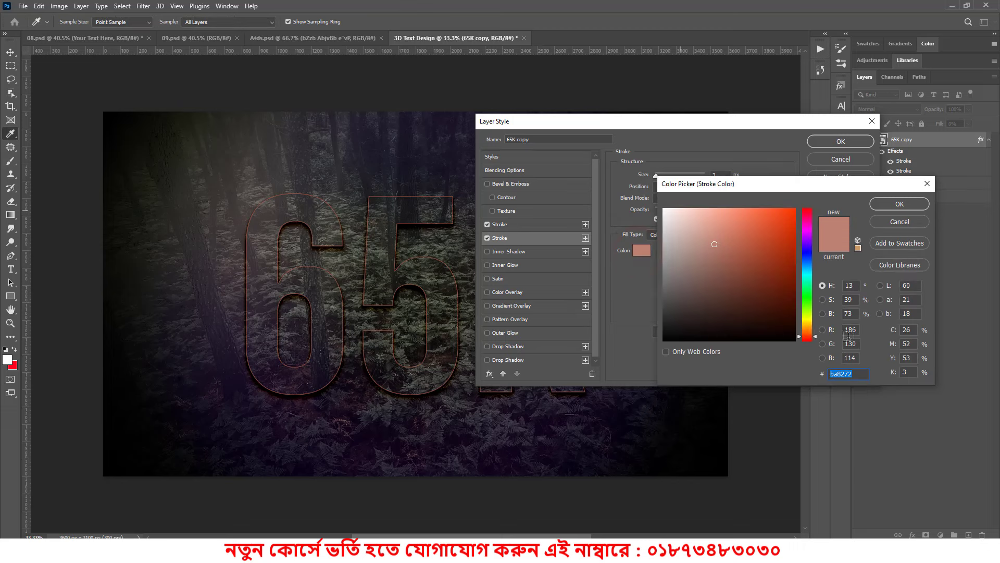
pyautogui.click(875, 203)
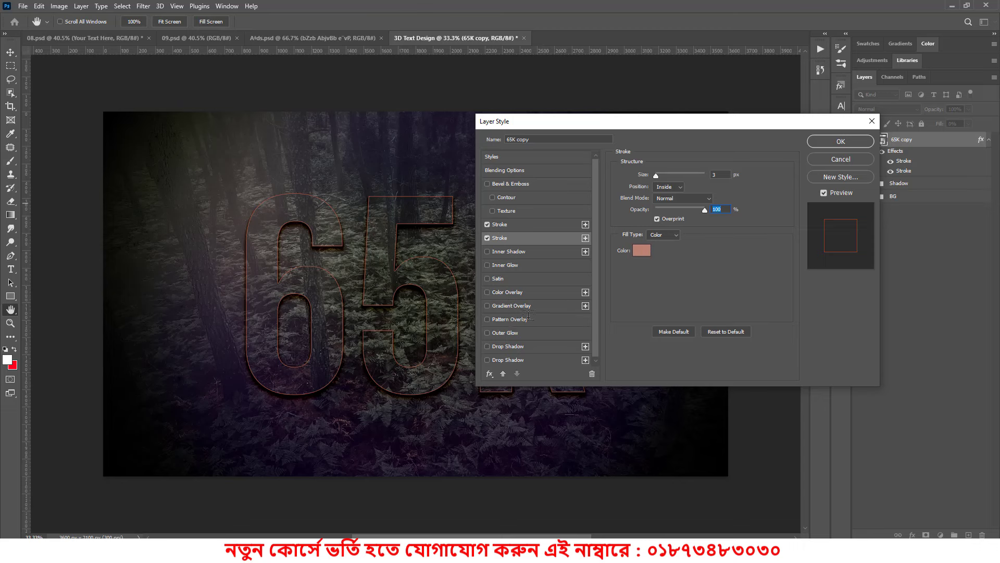
# Turn on Pattern Overlay and try several preset patterns: snowflake, ring, fabric, star.
pyautogui.click(488, 319)
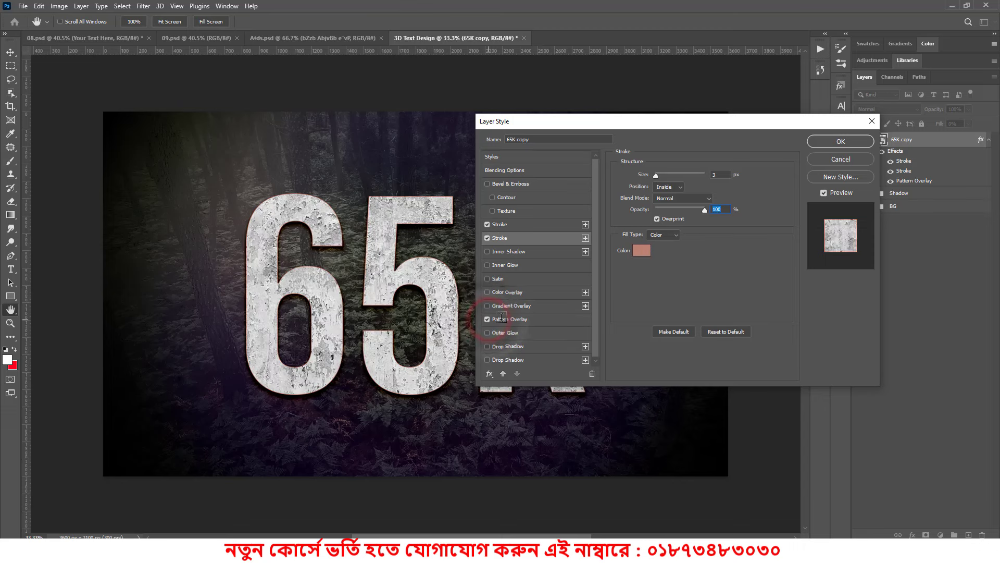
pyautogui.click(508, 319)
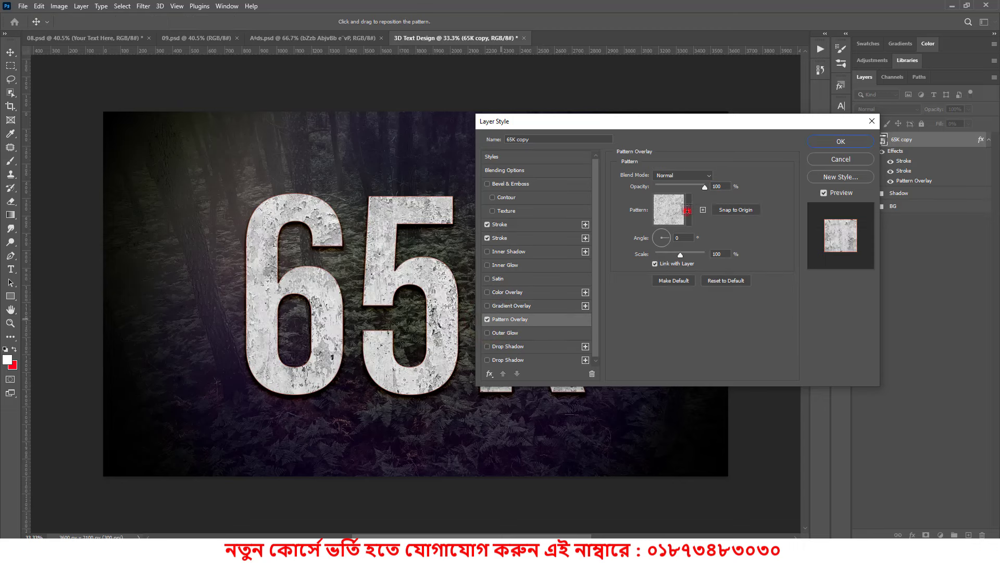
pyautogui.click(688, 210)
pyautogui.click(615, 364)
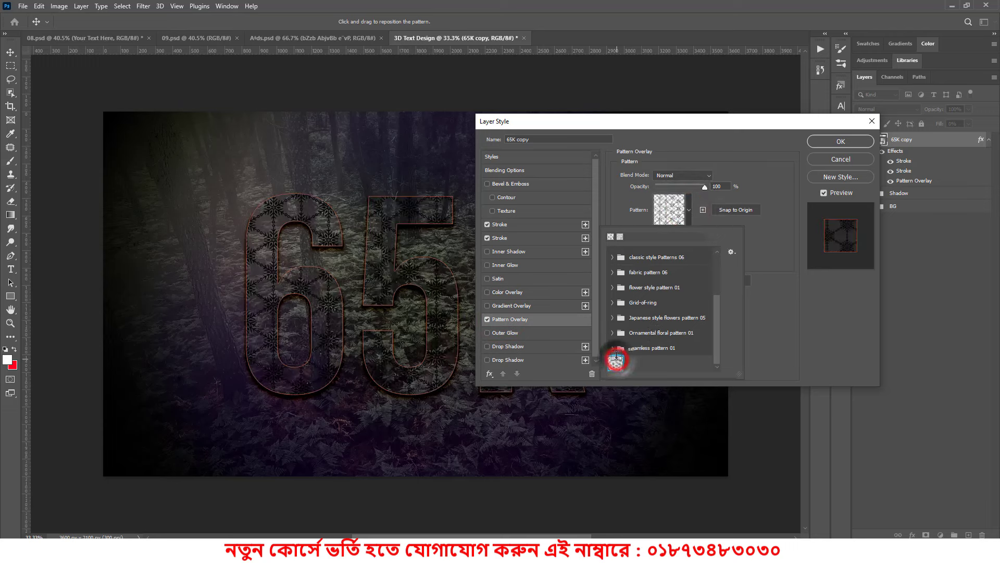
pyautogui.click(612, 257)
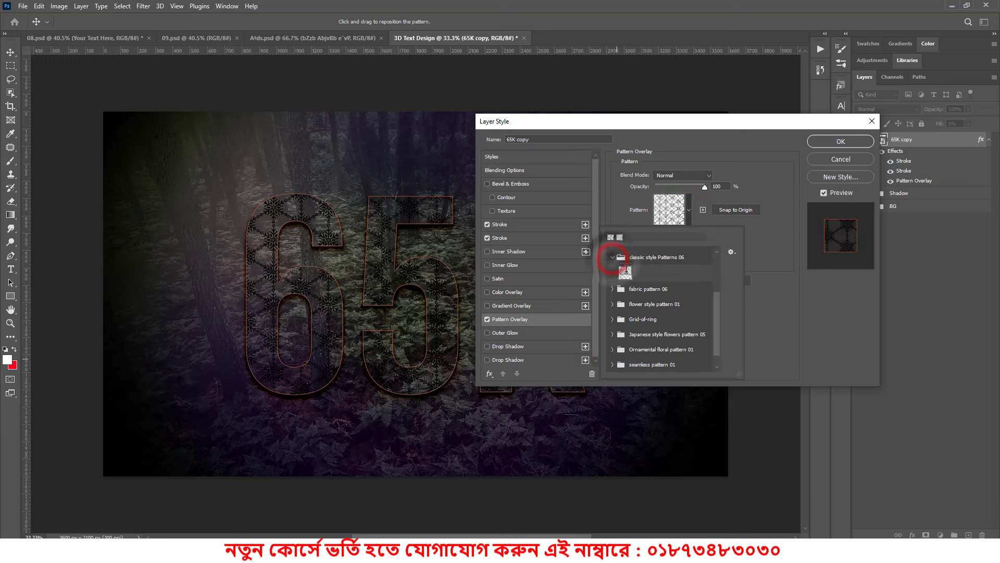
pyautogui.click(625, 272)
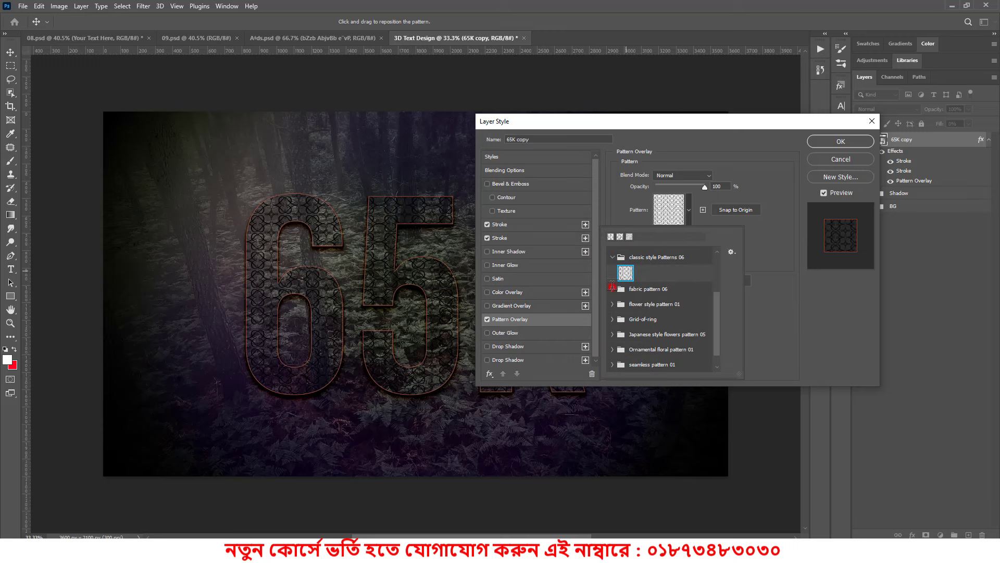
pyautogui.click(612, 288)
pyautogui.click(643, 304)
pyautogui.click(679, 306)
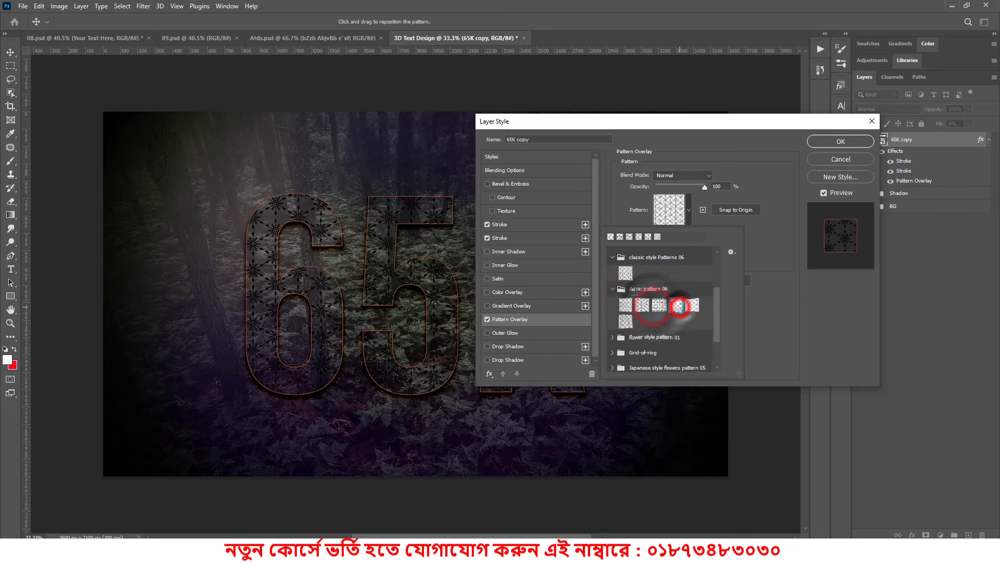
pyautogui.click(613, 288)
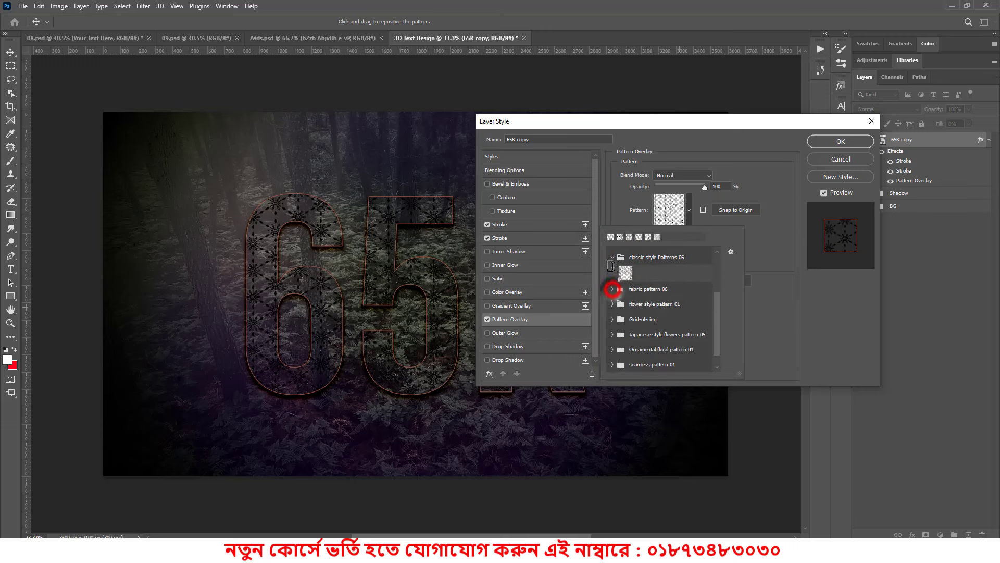
pyautogui.click(613, 257)
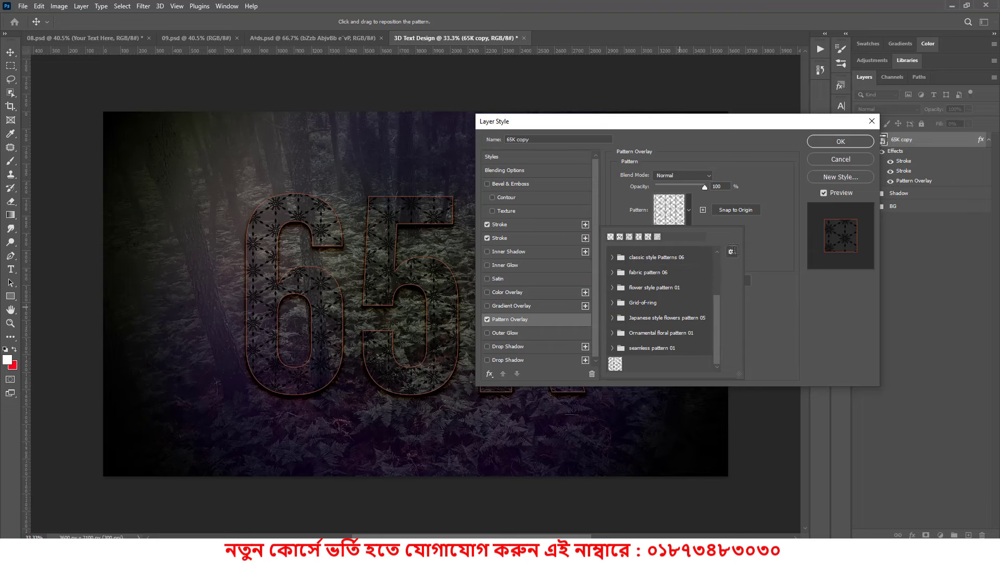
# Load Awal 3D 65K.pat, apply its white concrete pattern, and set scale to 24%.
pyautogui.click(732, 251)
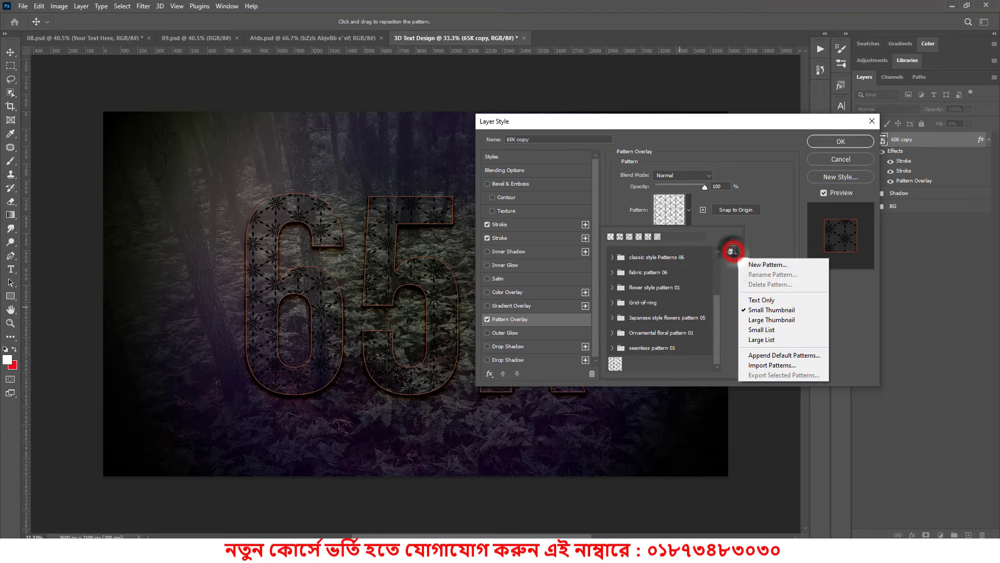
pyautogui.click(771, 365)
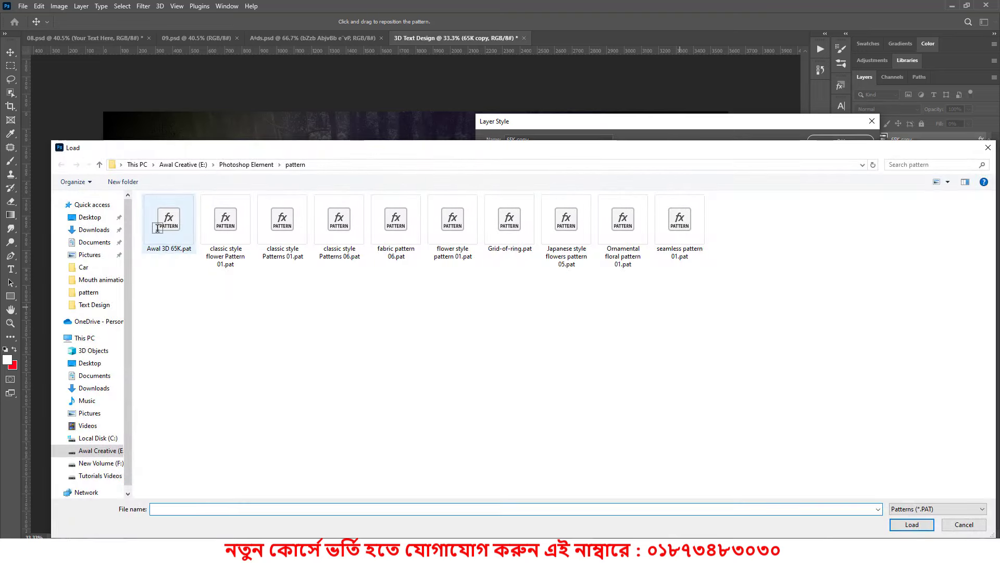
pyautogui.click(157, 227)
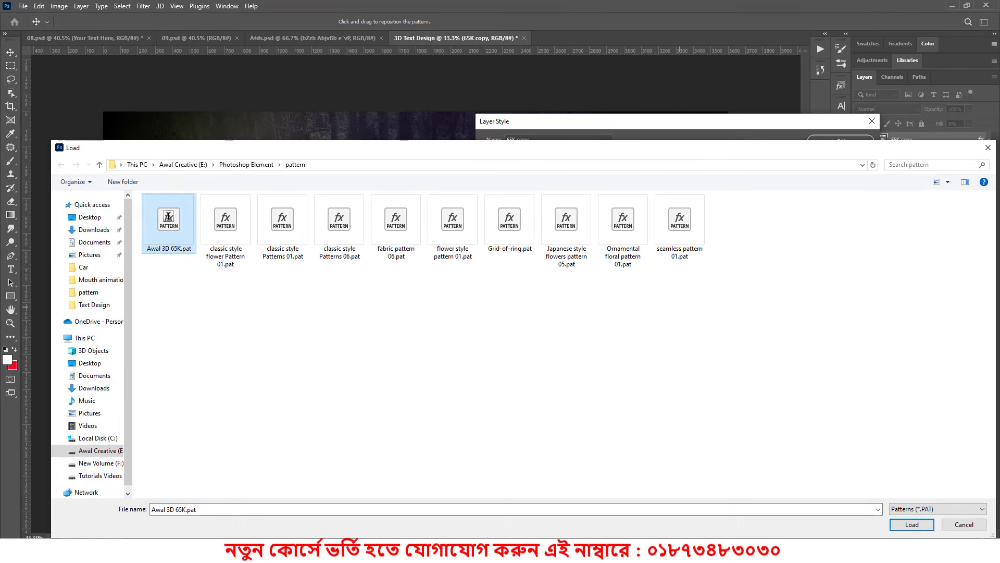
pyautogui.click(901, 520)
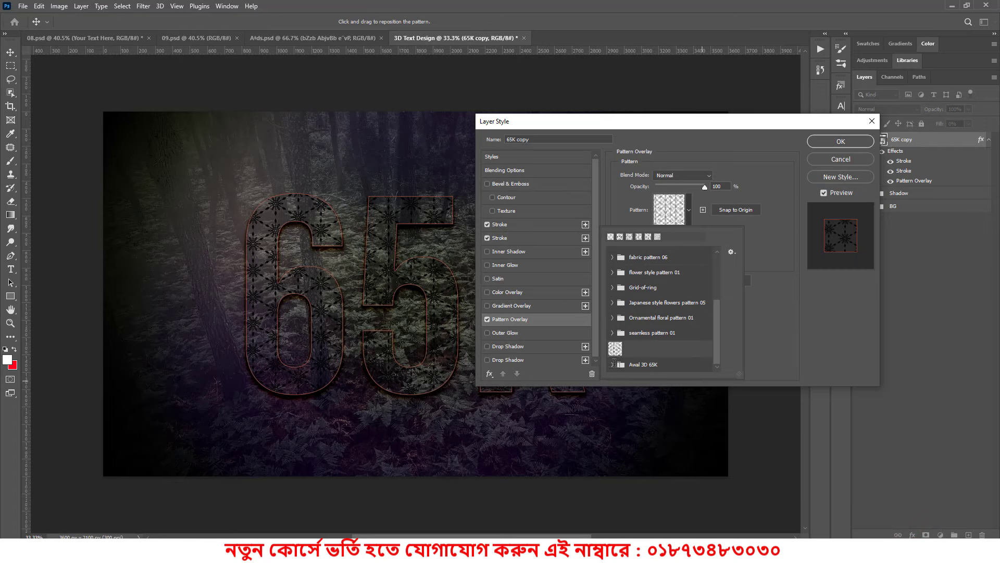
pyautogui.click(613, 364)
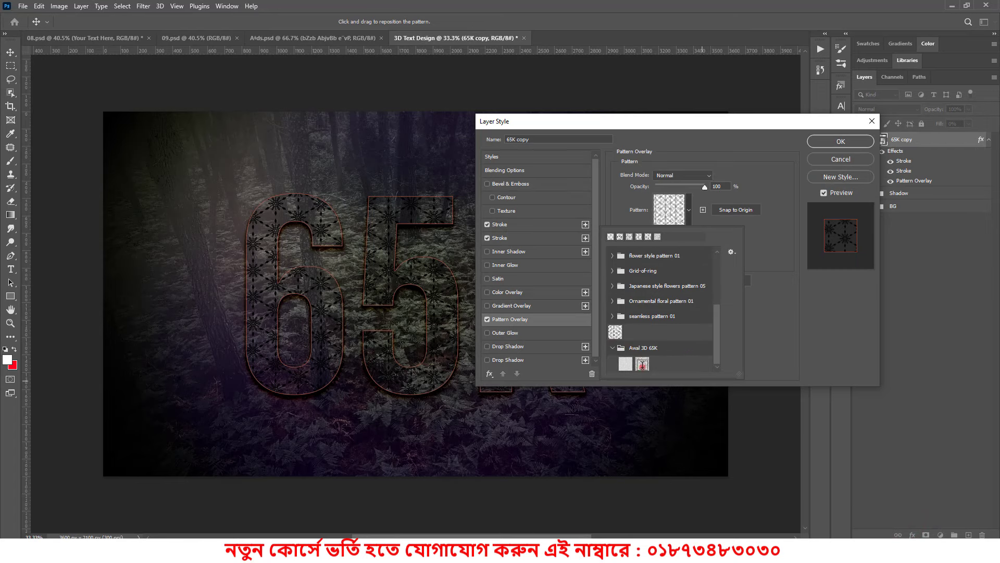
pyautogui.click(644, 363)
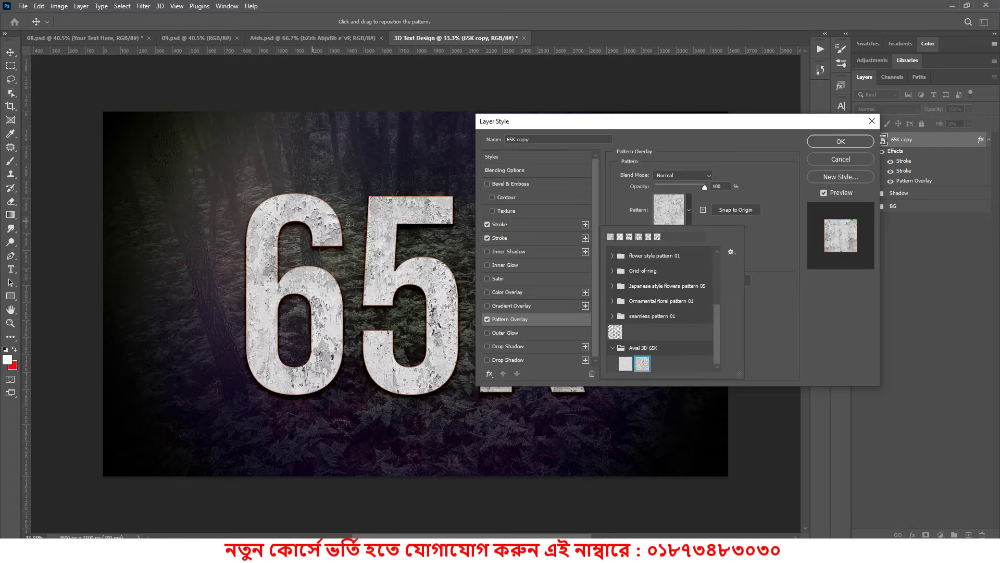
pyautogui.click(775, 227)
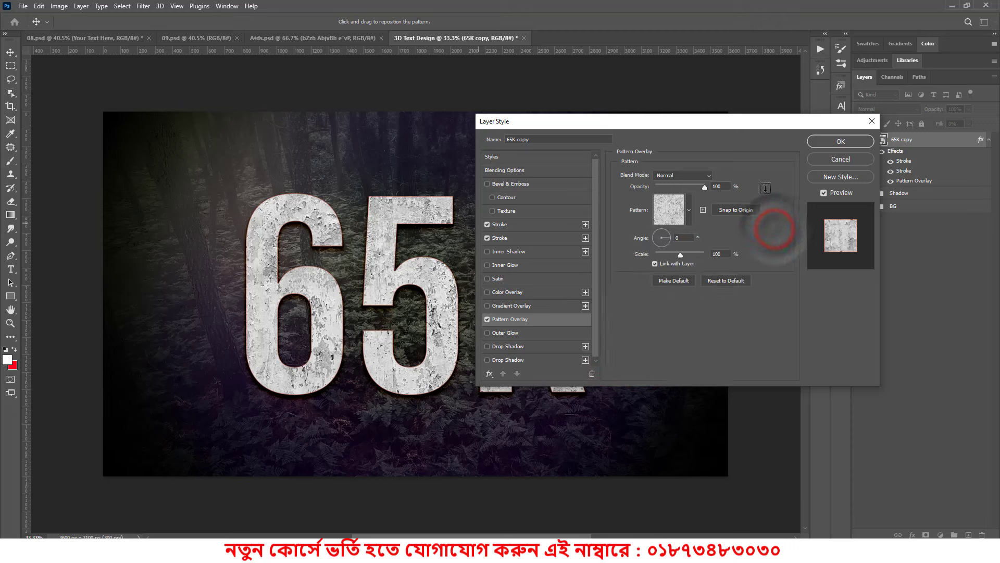
pyautogui.doubleClick(722, 254)
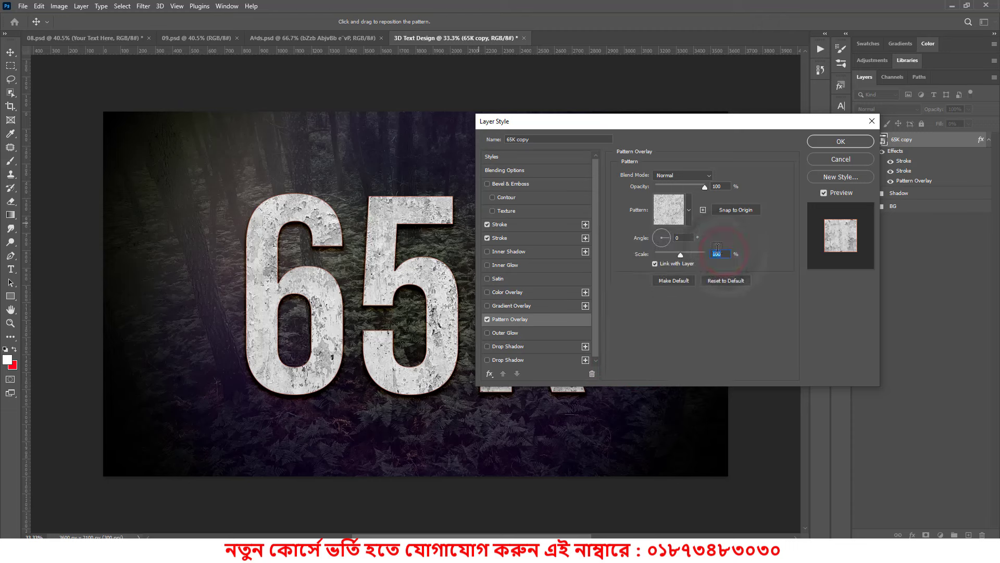
pyautogui.write('24')
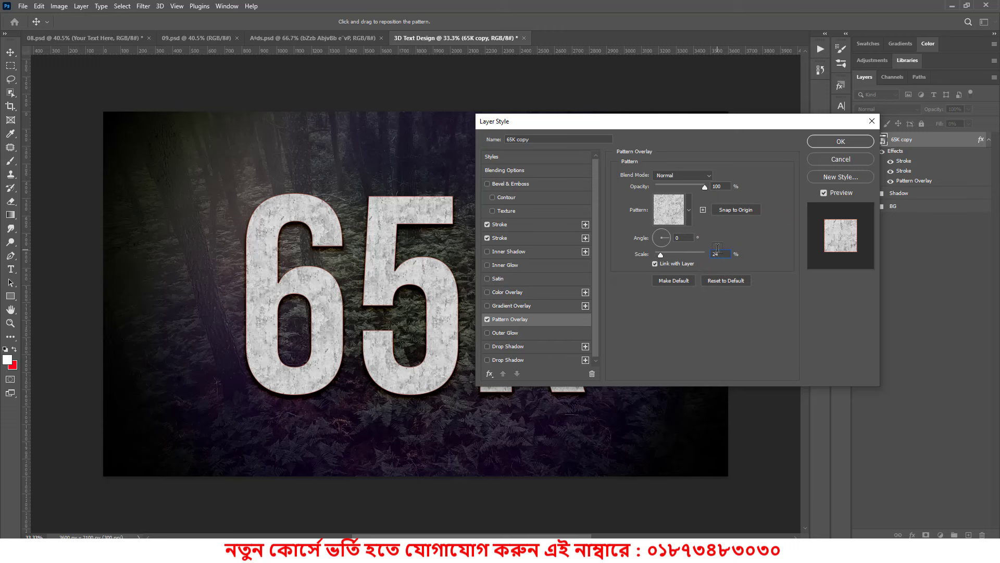
pyautogui.doubleClick(725, 186)
# Enable a Chisel Hard inner bevel with depth 430 and size 19.
pyautogui.click(515, 182)
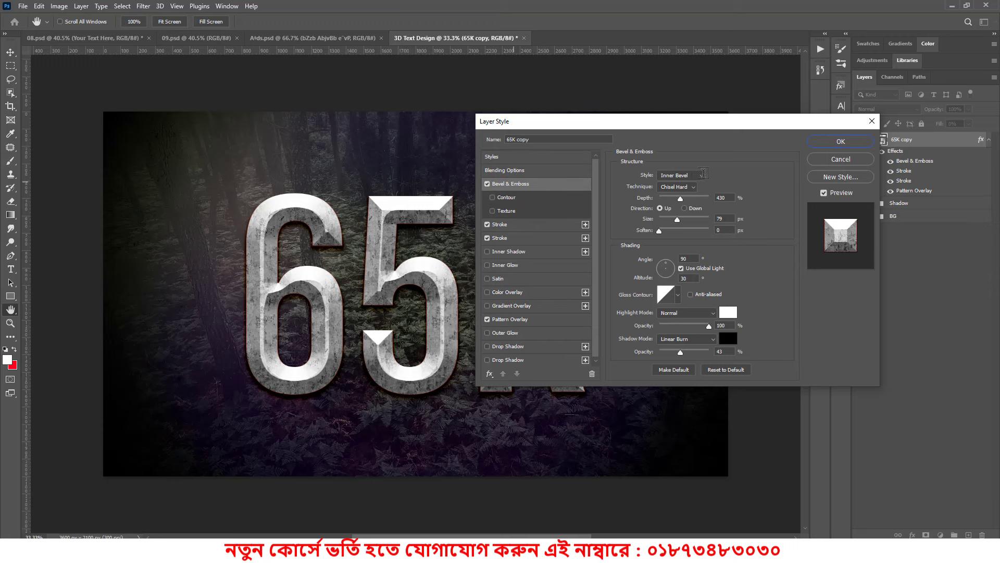
pyautogui.click(678, 187)
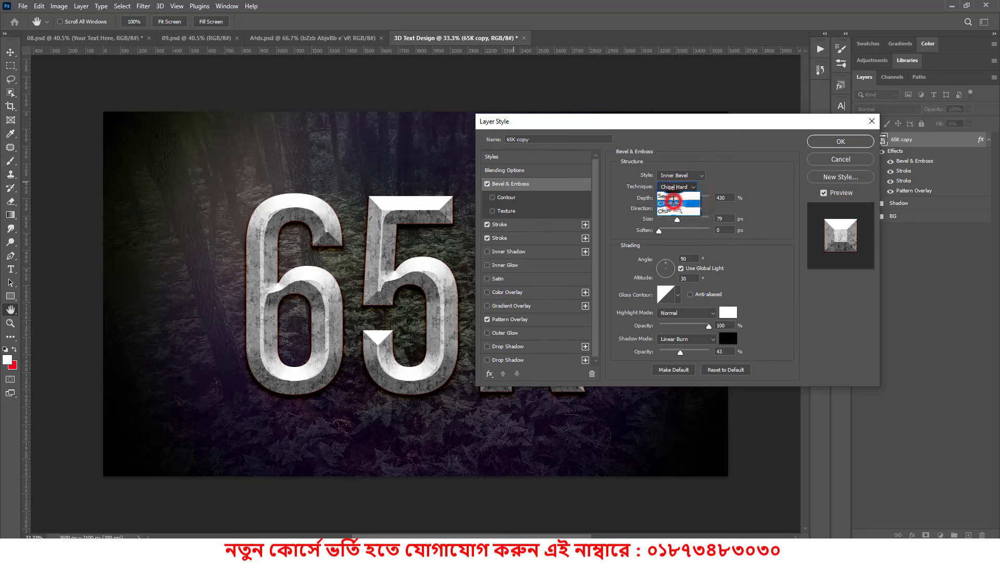
pyautogui.click(673, 201)
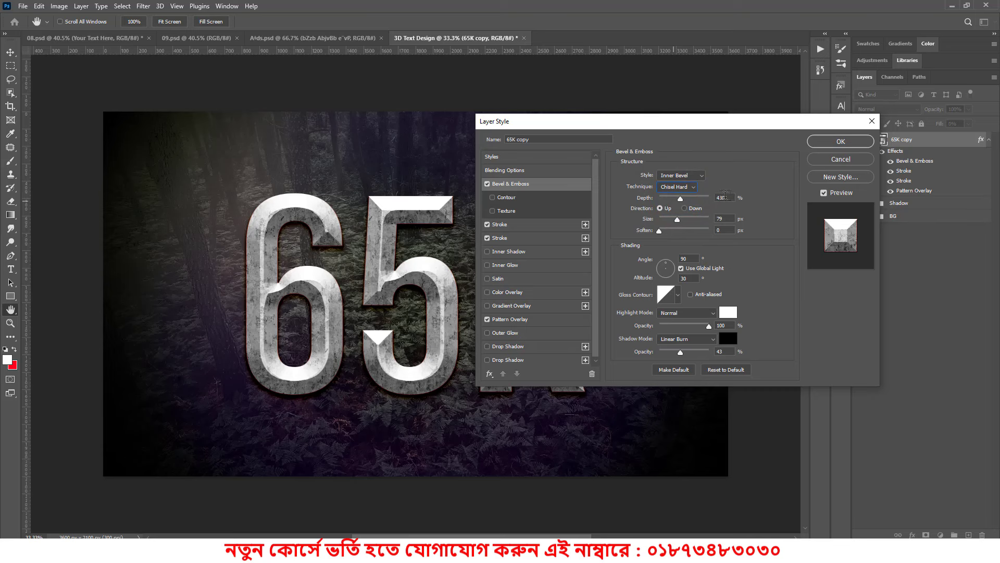
pyautogui.doubleClick(726, 196)
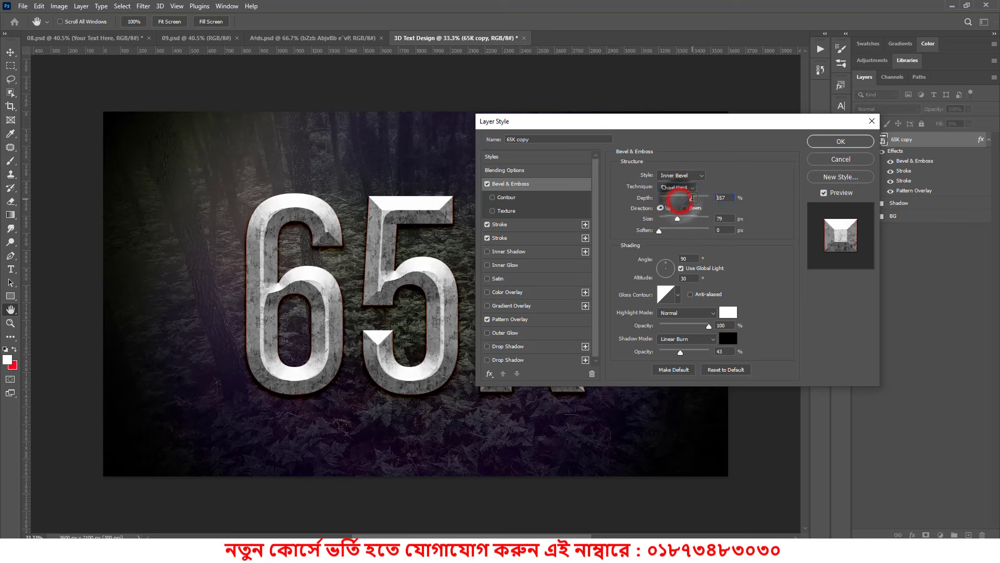
pyautogui.moveTo(680, 199); pyautogui.dragTo(682, 199)
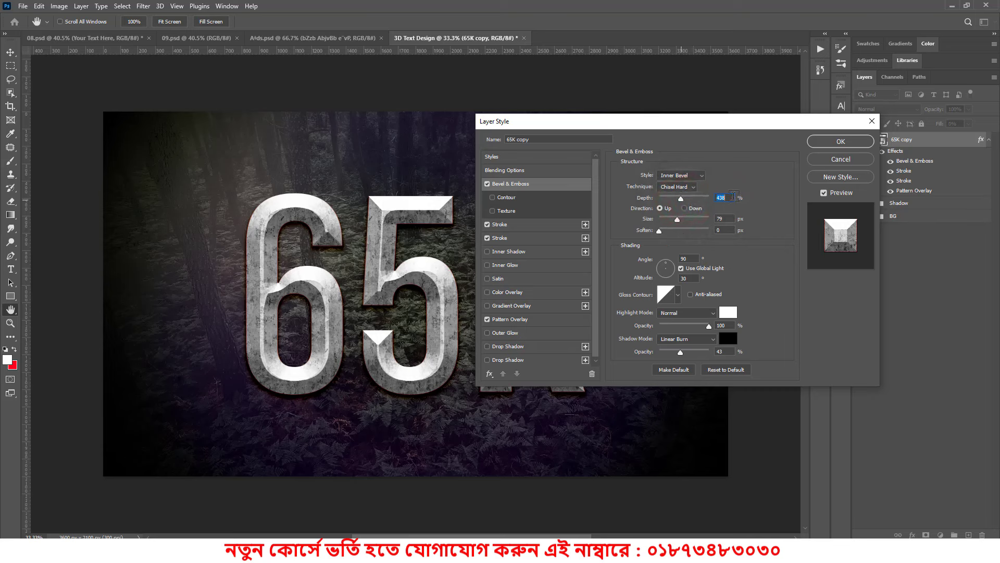
pyautogui.write('4')
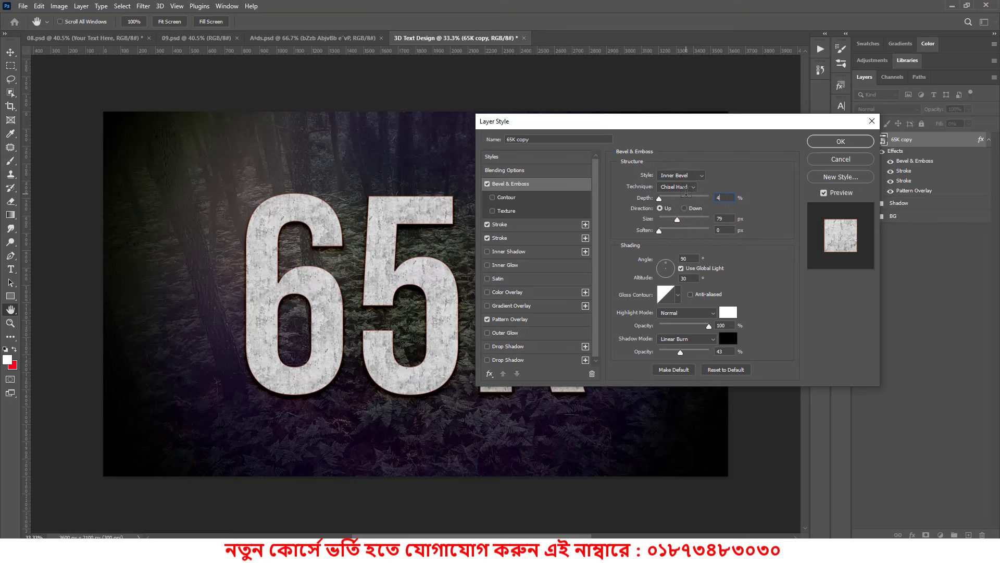
pyautogui.write('30')
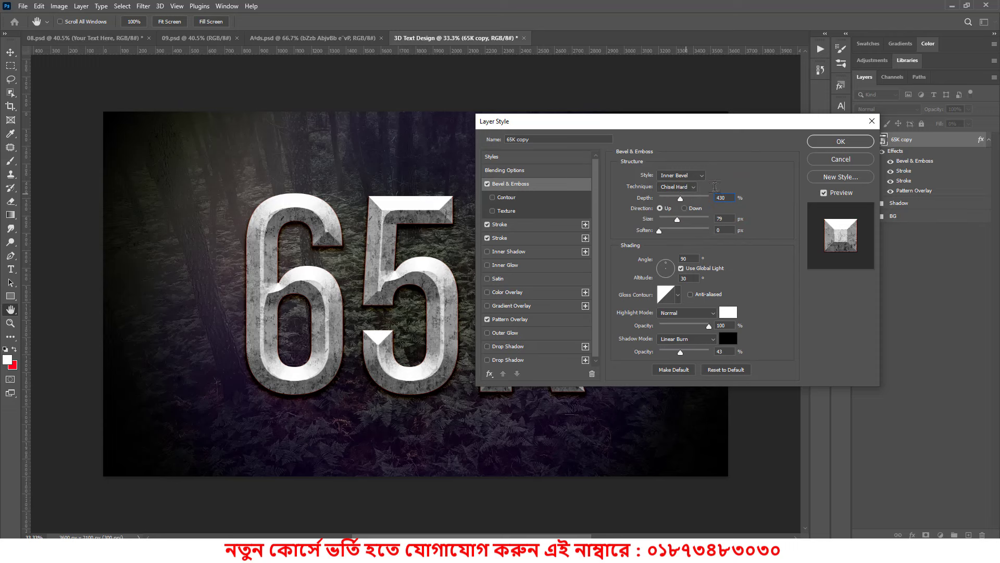
pyautogui.click(660, 208)
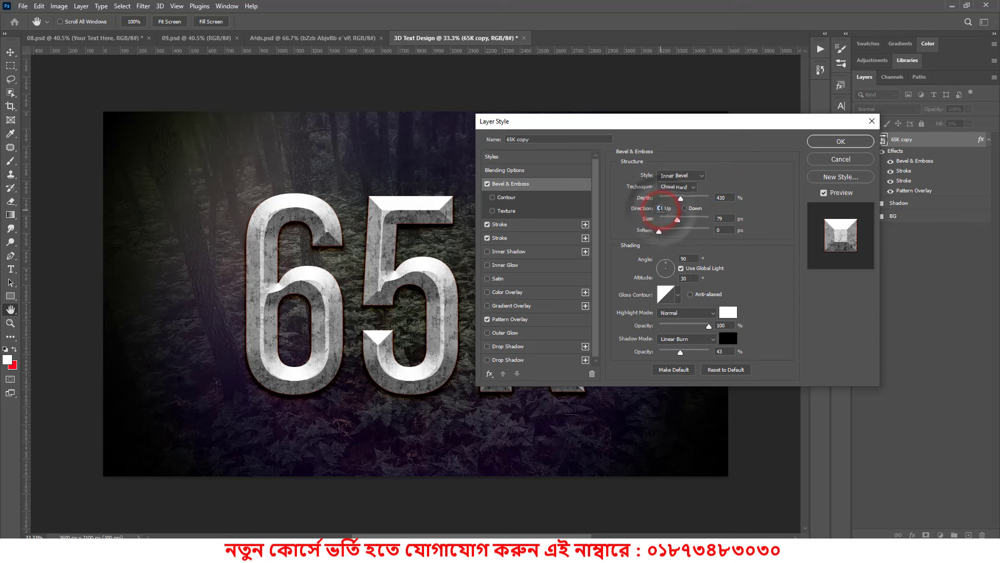
pyautogui.doubleClick(725, 217)
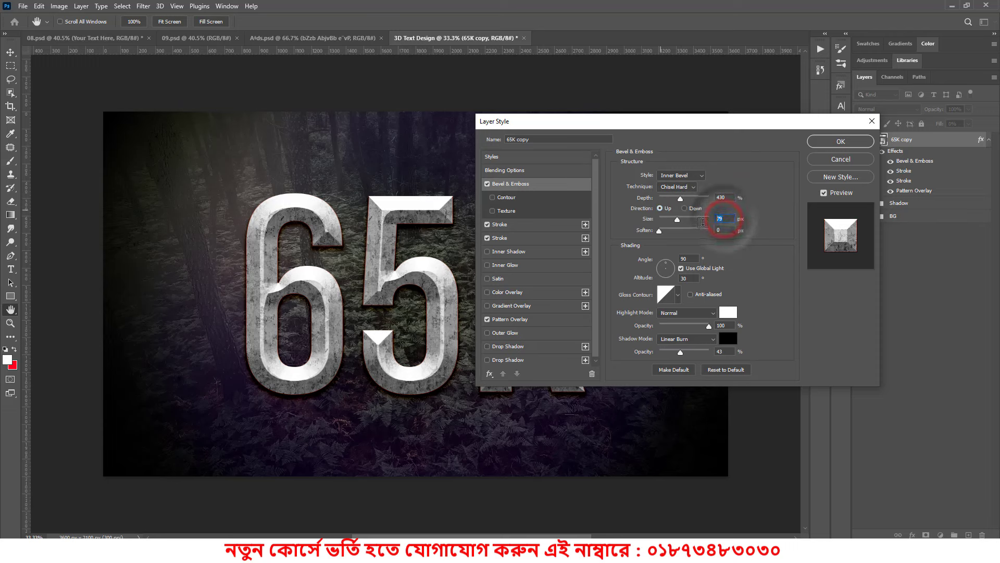
pyautogui.write('19')
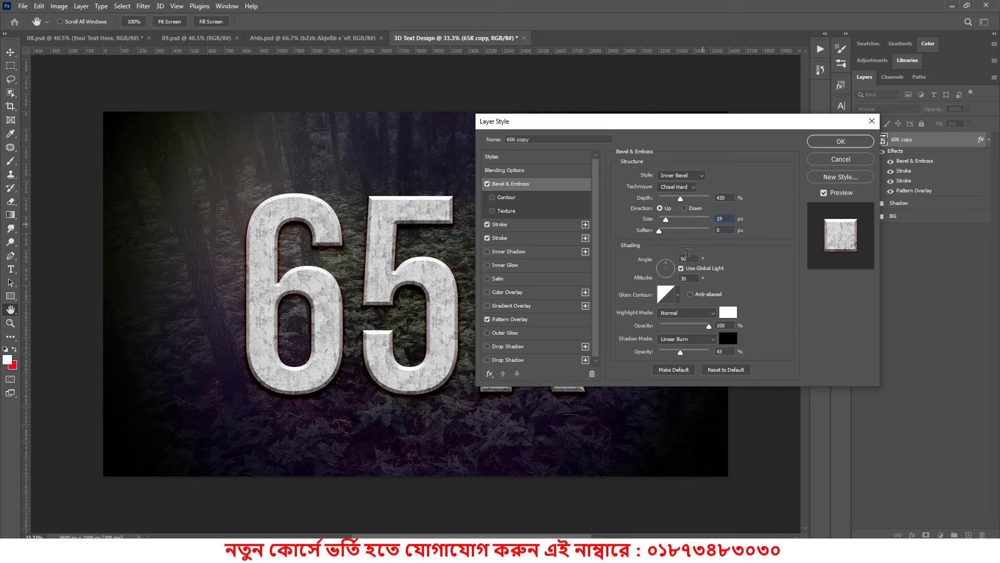
# Set the bevel light angle to 96° and a white highlight, then apply the style.
pyautogui.doubleClick(690, 258)
pyautogui.write('96')
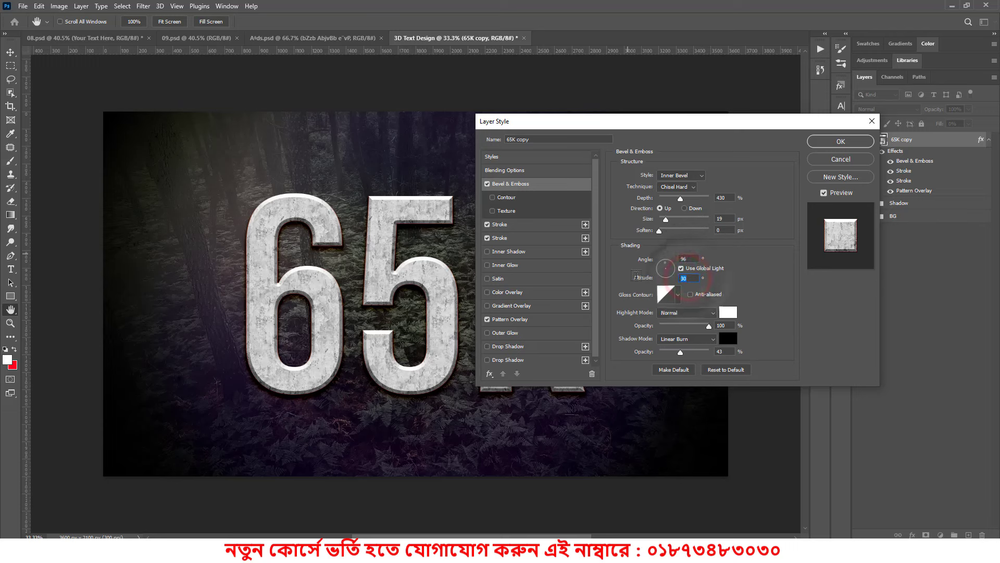
pyautogui.write('37')
pyautogui.click(697, 311)
pyautogui.click(683, 289)
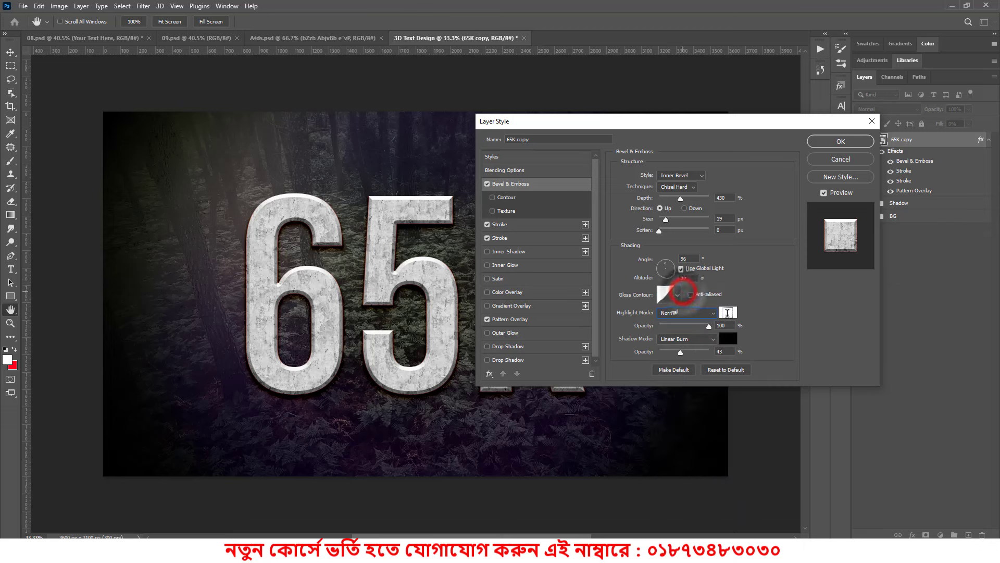
pyautogui.click(728, 312)
pyautogui.moveTo(683, 234); pyautogui.dragTo(664, 209)
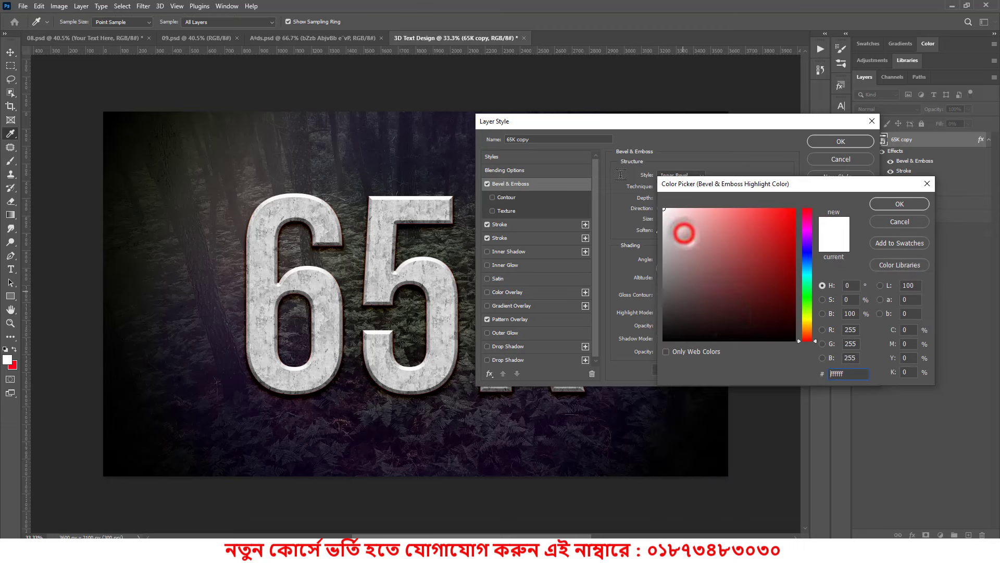
pyautogui.click(892, 205)
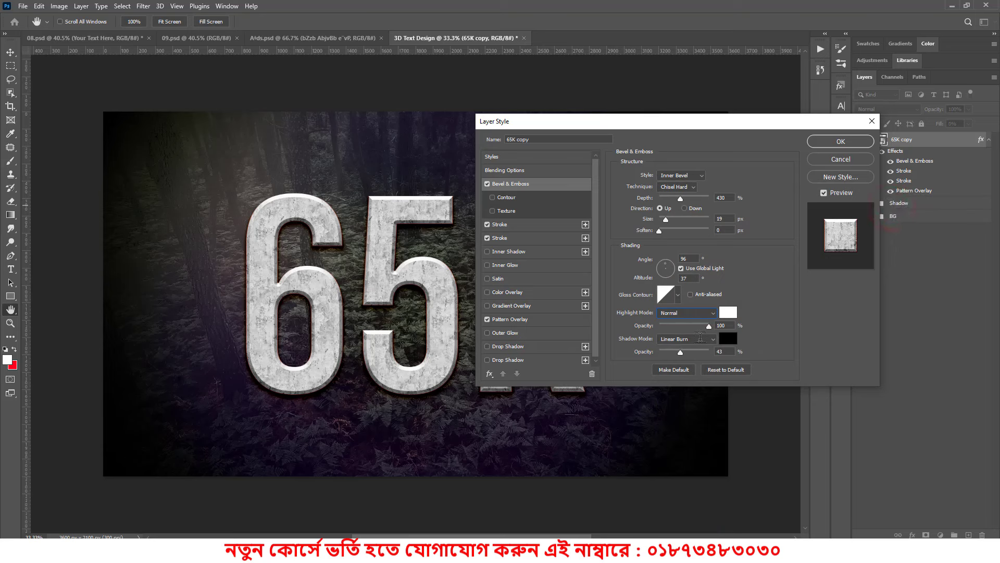
pyautogui.doubleClick(727, 351)
pyautogui.click(840, 141)
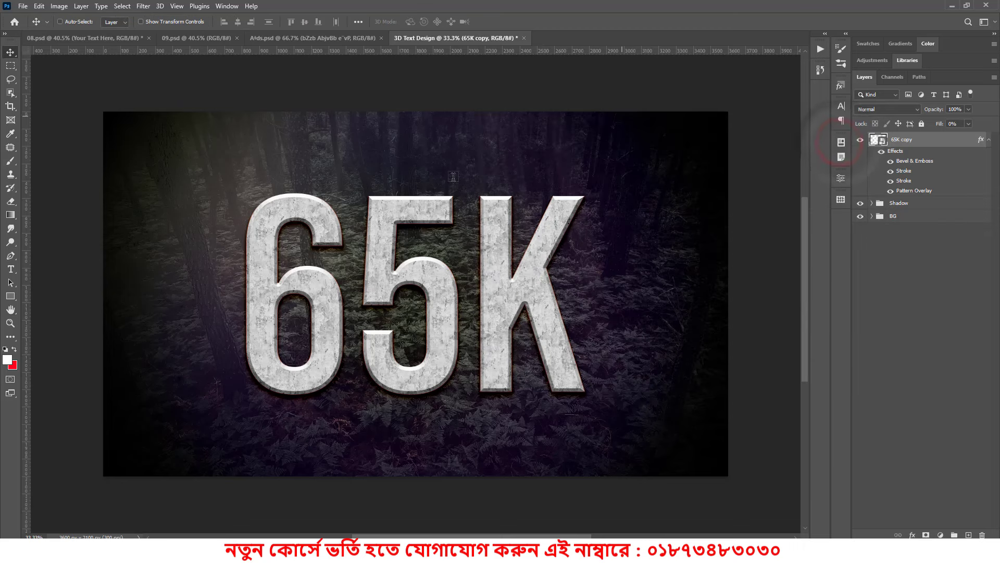
pyautogui.click(989, 141)
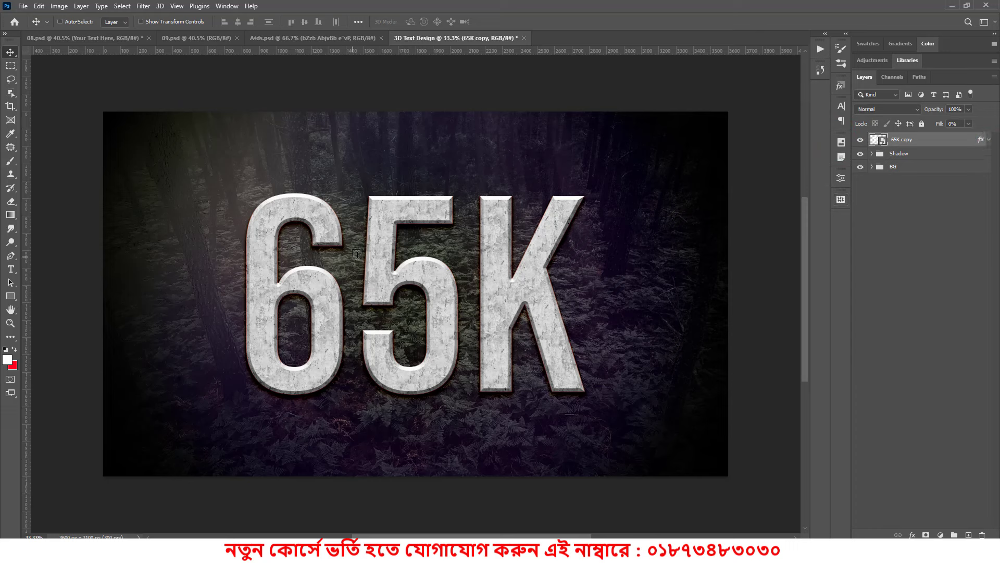
pyautogui.click(911, 142)
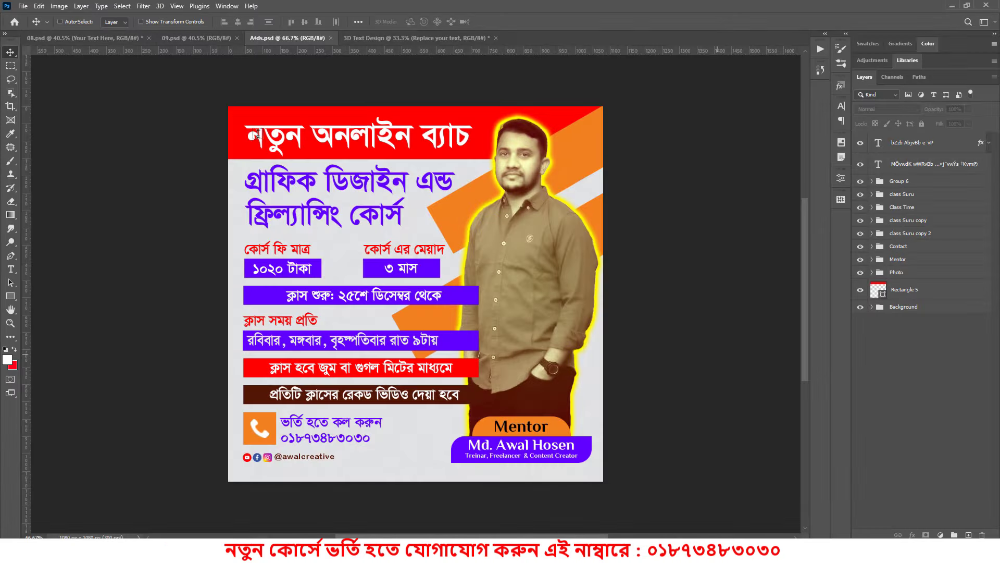
# Look over the course advertisement poster, then pick a layer in the Layers panel.
pyautogui.moveTo(220, 98)
pyautogui.mouseDown()
pyautogui.moveTo(618, 406)
pyautogui.moveTo(615, 495)
pyautogui.mouseUp()
pyautogui.click(905, 380)
# Duplicate and nudge the 65K text layer repeatedly to build copies up to 65K copy 28.
pyautogui.click(912, 404)
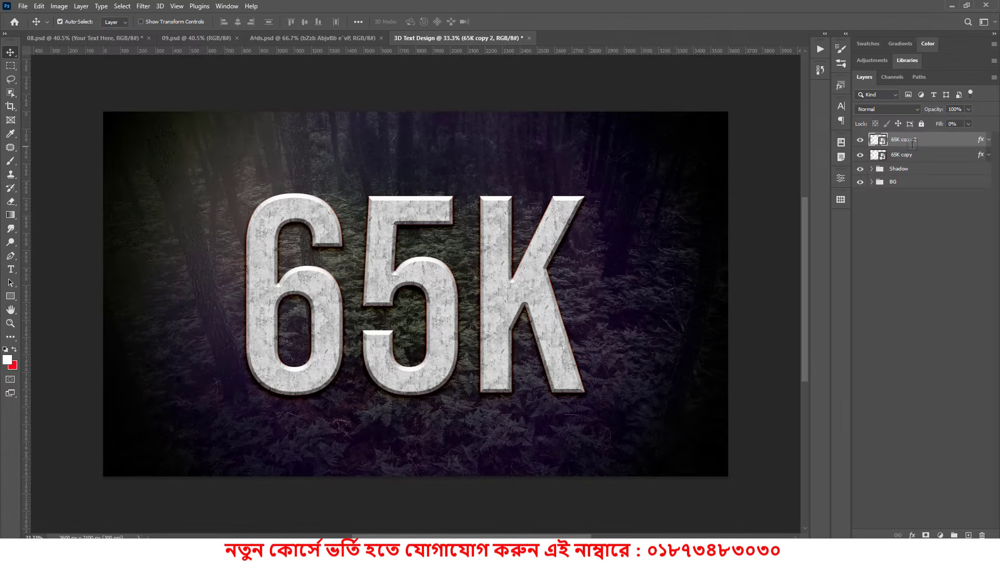
pyautogui.hotkey('alt', 'Down')
pyautogui.hotkey('alt', 'Down')
pyautogui.hotkey('alt', 'Down')
pyautogui.hotkey('alt', 'Down')
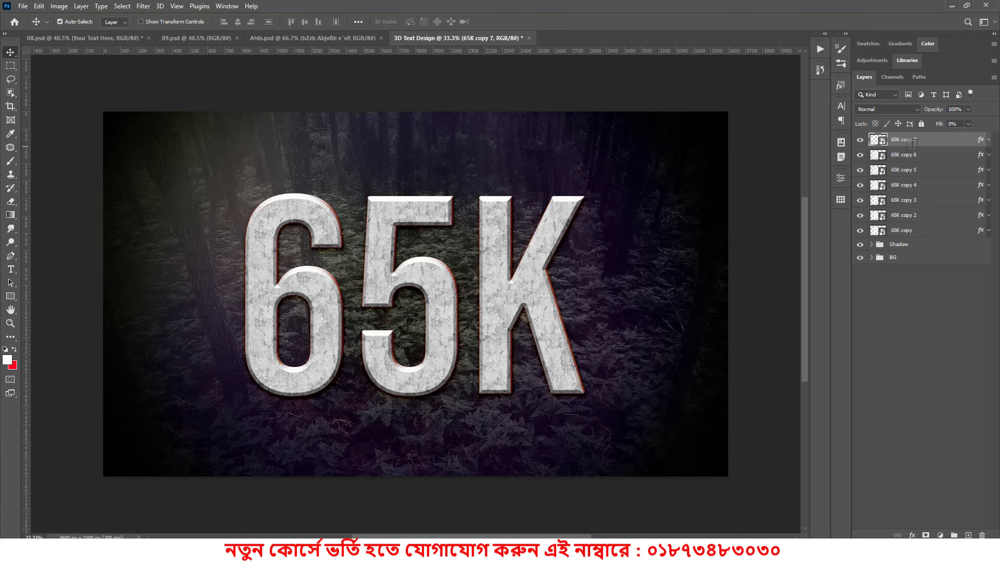
pyautogui.hotkey('alt', 'Down')
pyautogui.hotkey('alt', 'Down')
pyautogui.hotkey('alt', 'Down')
pyautogui.hotkey('alt', 'Down')
pyautogui.hotkey('alt', 'Down')
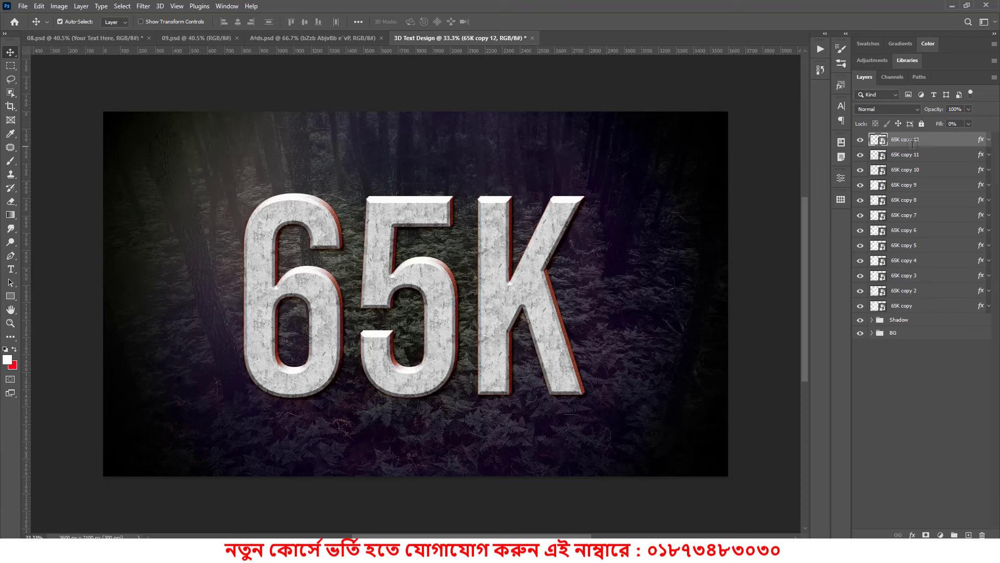
pyautogui.hotkey('alt', 'Down')
pyautogui.hotkey('alt', 'Down')
pyautogui.hotkey('alt', 'Down')
pyautogui.hotkey('alt', 'Down')
pyautogui.hotkey('alt', 'Down')
pyautogui.hotkey('alt', 'Down')
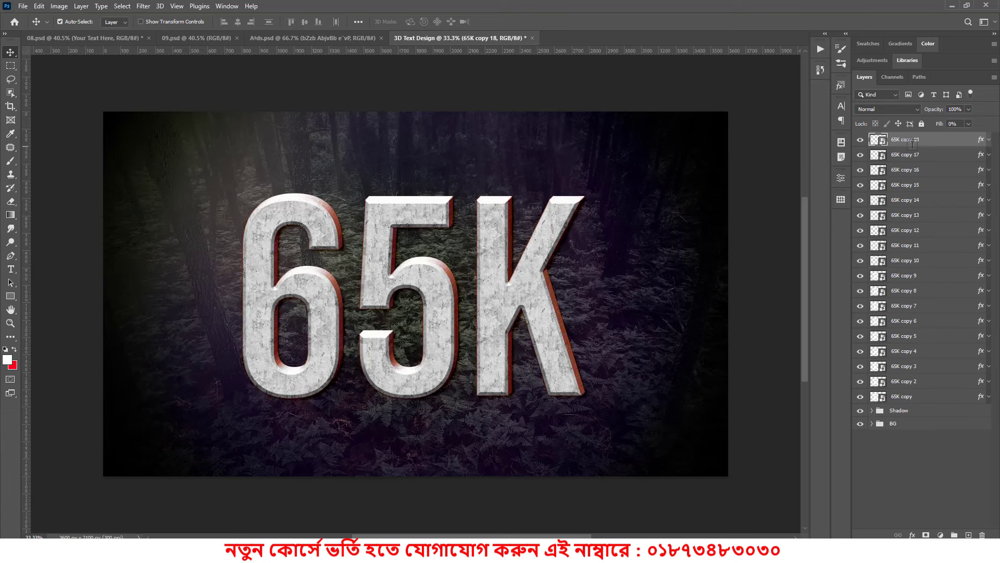
pyautogui.hotkey('alt', 'Down')
pyautogui.hotkey('alt', 'Down')
pyautogui.hotkey('alt', 'Down')
pyautogui.hotkey('alt', 'Down')
pyautogui.hotkey('alt', 'Down')
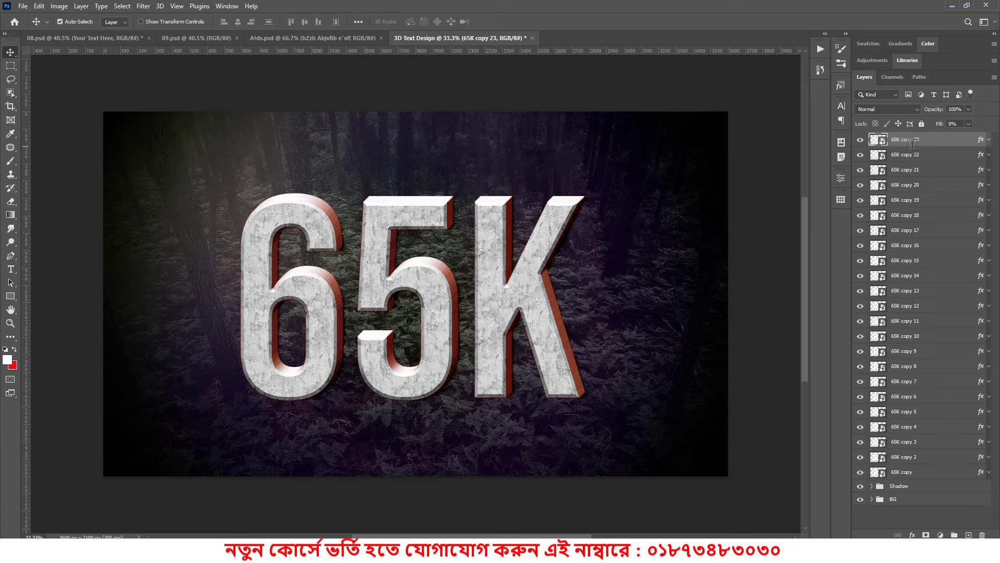
pyautogui.hotkey('alt', 'Down')
pyautogui.hotkey('alt', 'Down')
pyautogui.hotkey('alt', 'Down')
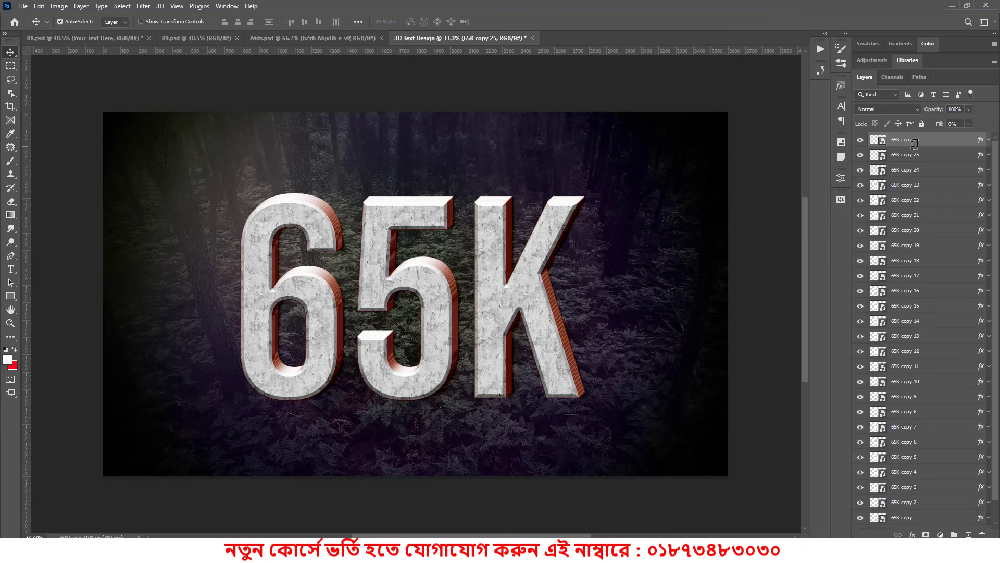
pyautogui.hotkey('alt', 'Down')
pyautogui.hotkey('alt', 'Down')
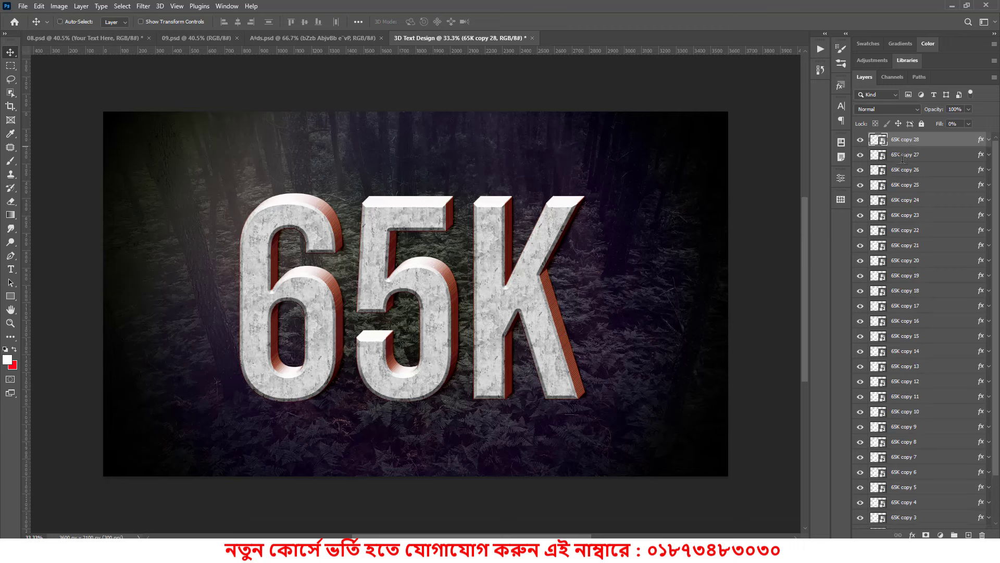
# Select the layers from 65K copy 27 down to 65K copy.
pyautogui.click(904, 155)
pyautogui.scroll(-3, 929, 378)
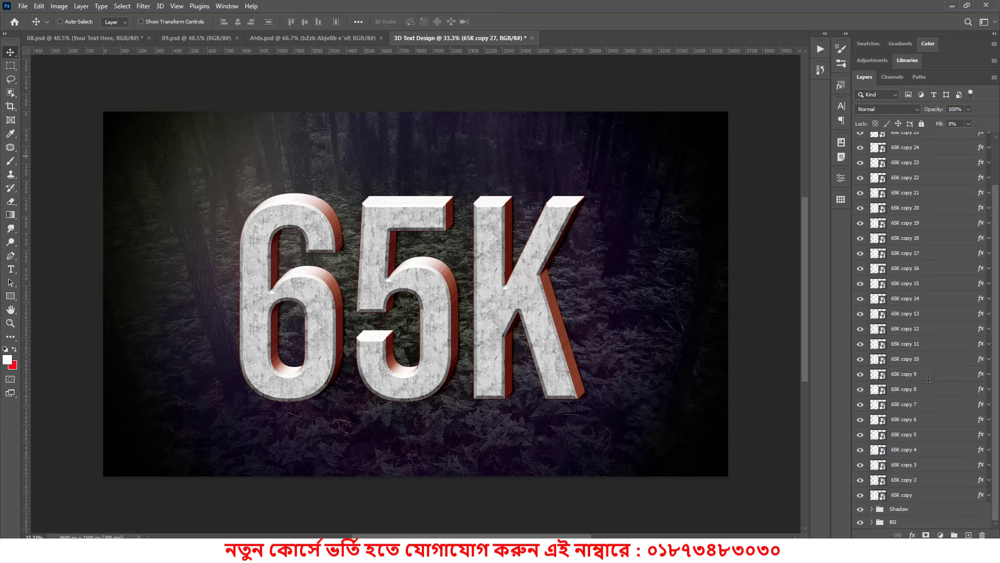
pyautogui.keyDown('shift'); pyautogui.click(911, 496); pyautogui.keyUp('shift')
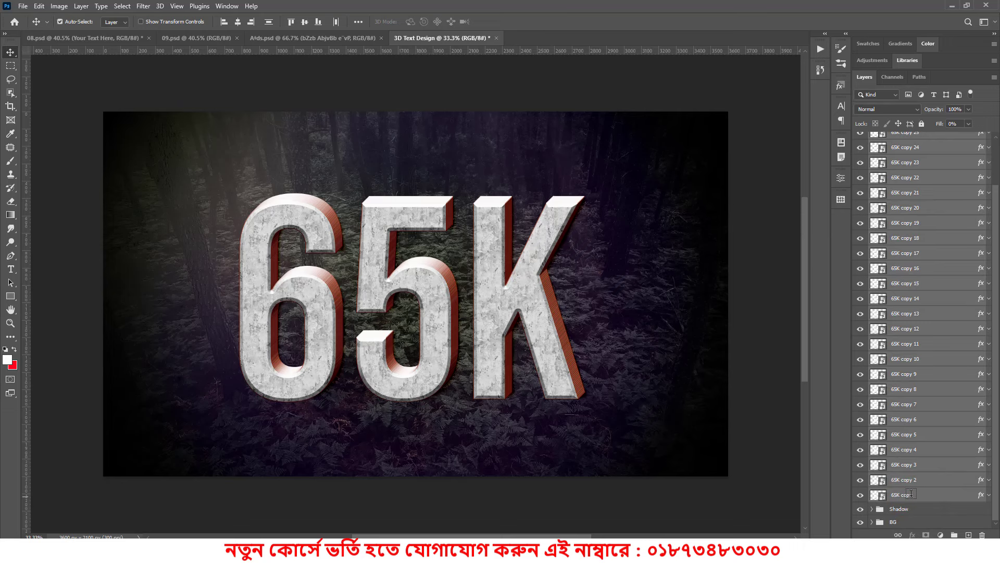
# Group the selected extrusion copies and name the group '3D'.
pyautogui.hotkey('ctrl', 'g')
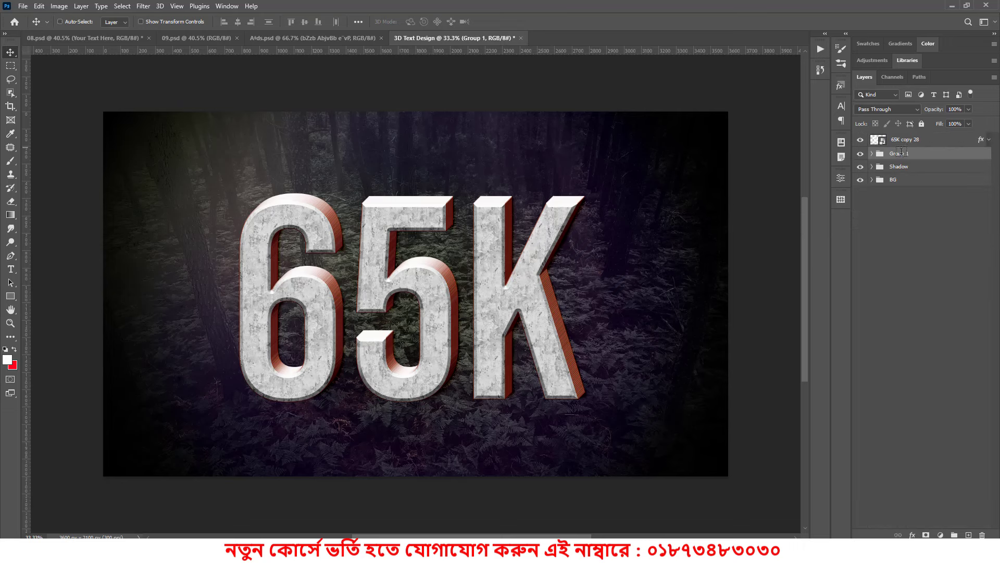
pyautogui.doubleClick(900, 153)
pyautogui.write('Surfance')
pyautogui.click(932, 150)
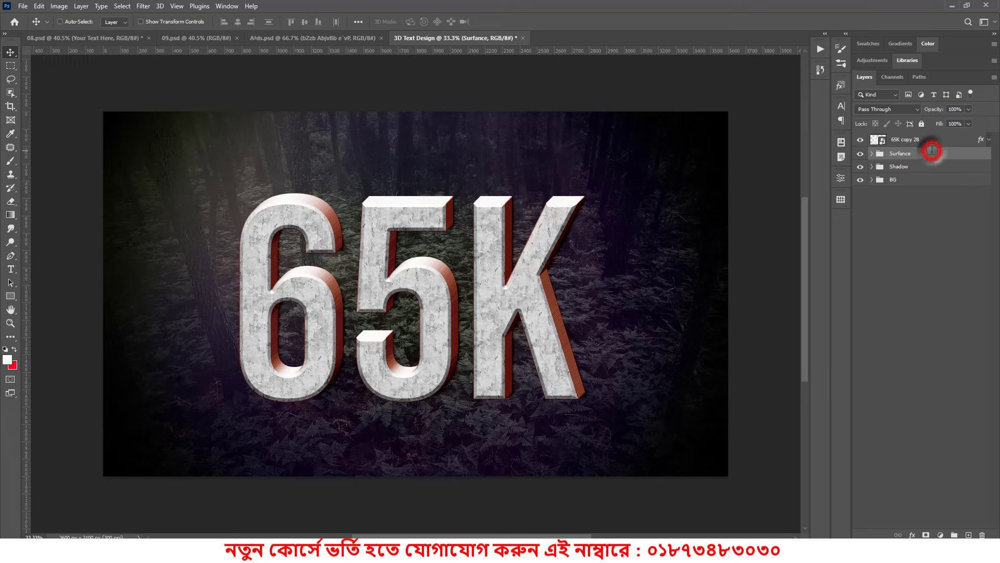
pyautogui.doubleClick(902, 154)
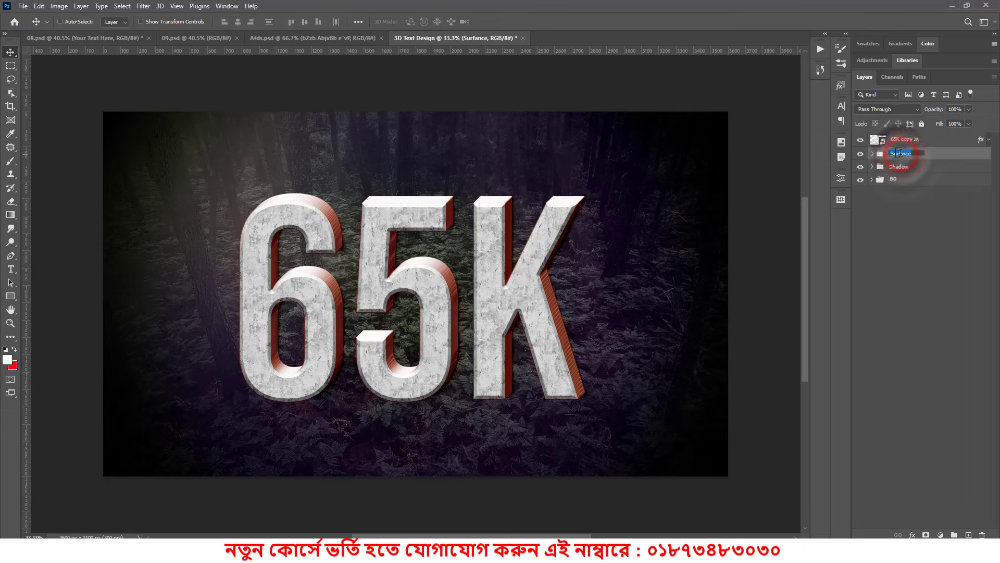
pyautogui.click(938, 152)
# Move the fx effects off the top 65K copy 28 layer and reselect it.
pyautogui.click(906, 139)
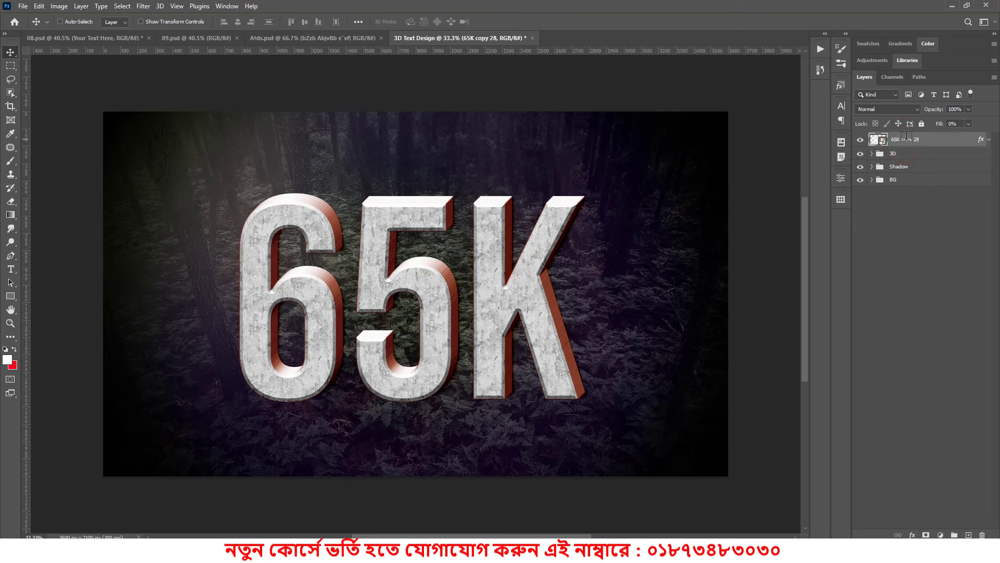
pyautogui.click(989, 139)
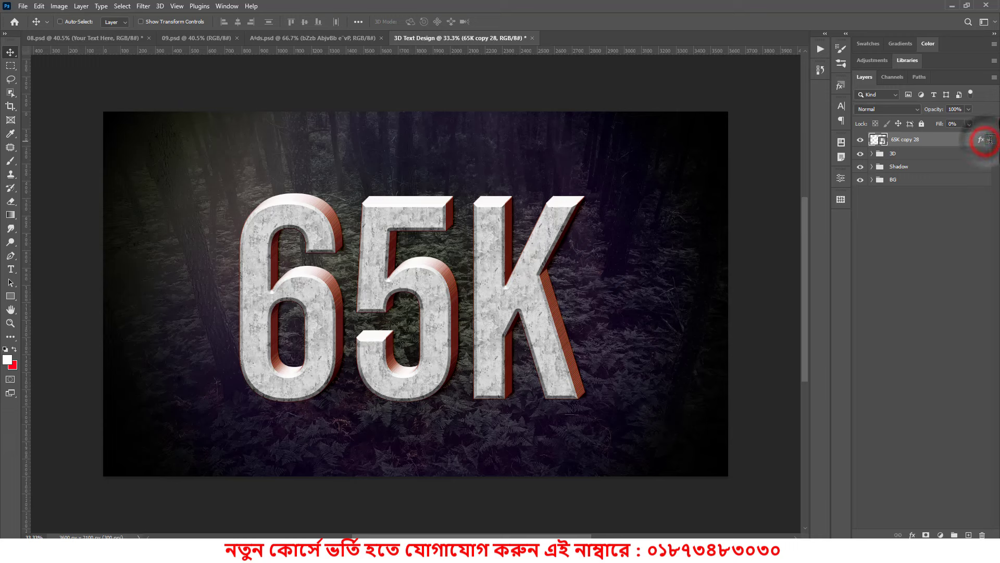
pyautogui.click(989, 140)
pyautogui.moveTo(896, 151)
pyautogui.mouseDown()
pyautogui.moveTo(924, 205)
pyautogui.moveTo(982, 535)
pyautogui.mouseUp()
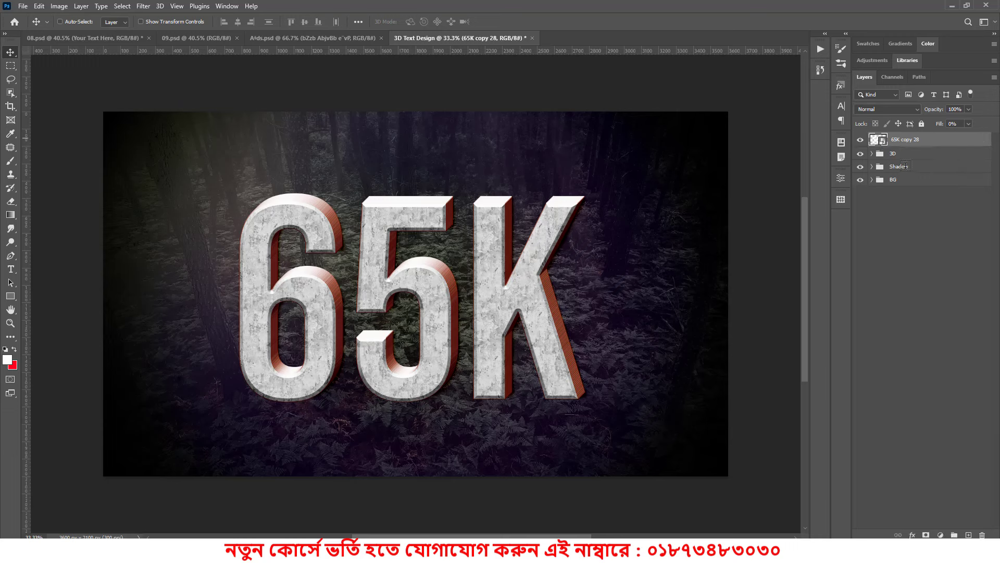
pyautogui.click(916, 139)
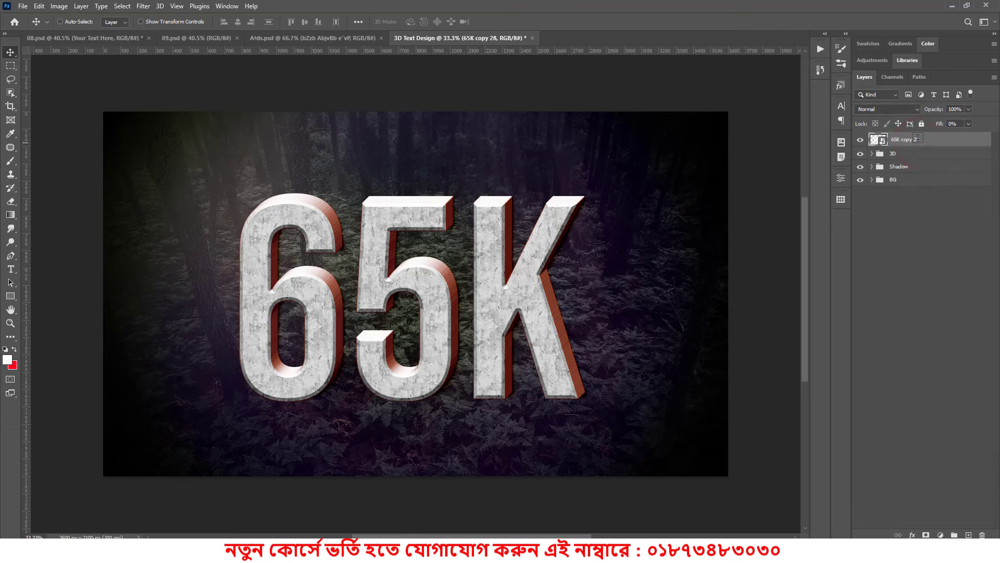
# Check the blending options of 65K copy 28 and close them without changes.
pyautogui.rightClick(917, 138)
pyautogui.click(808, 78)
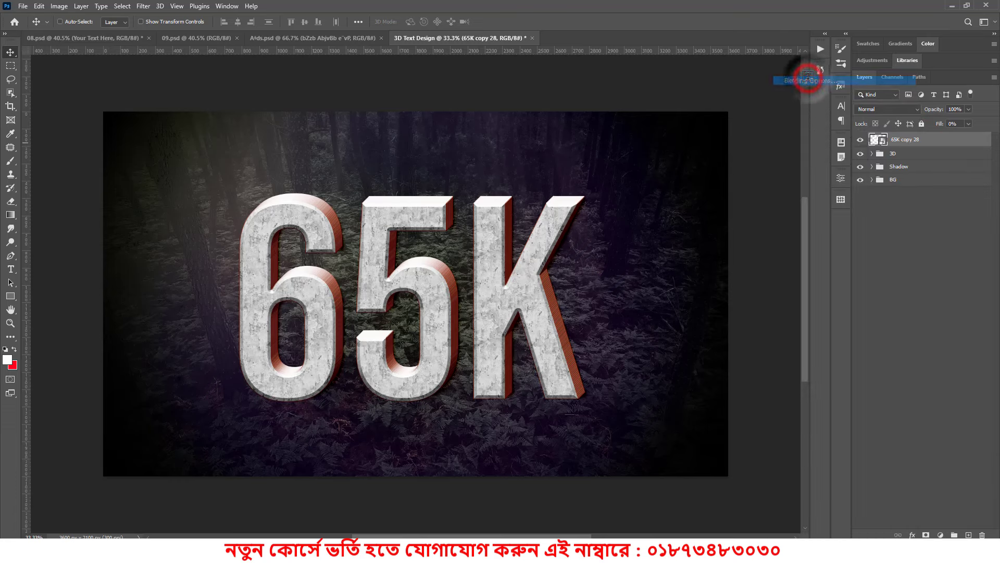
pyautogui.moveTo(528, 121)
pyautogui.mouseDown()
pyautogui.moveTo(477, 113)
pyautogui.moveTo(496, 118)
pyautogui.mouseUp()
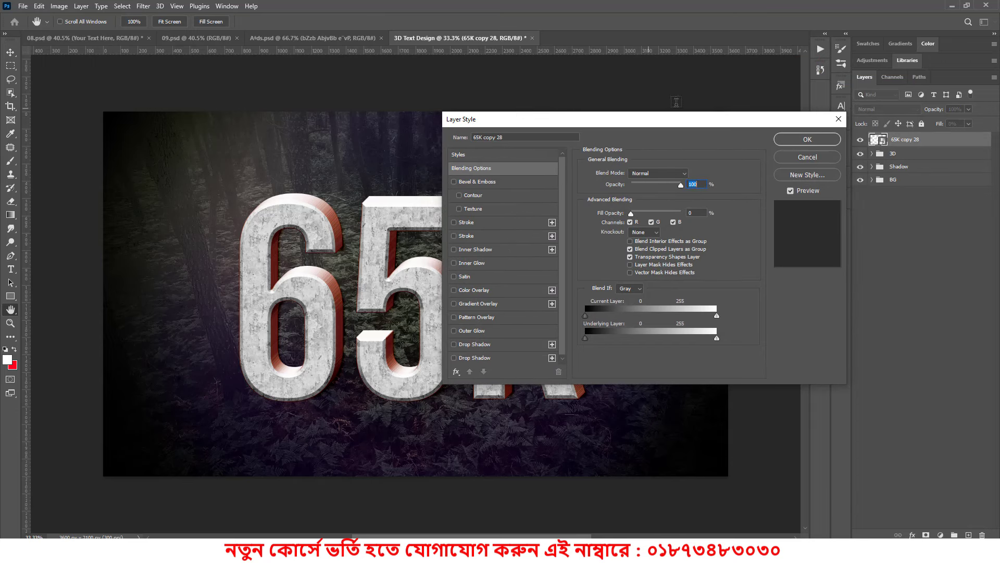
pyautogui.click(832, 119)
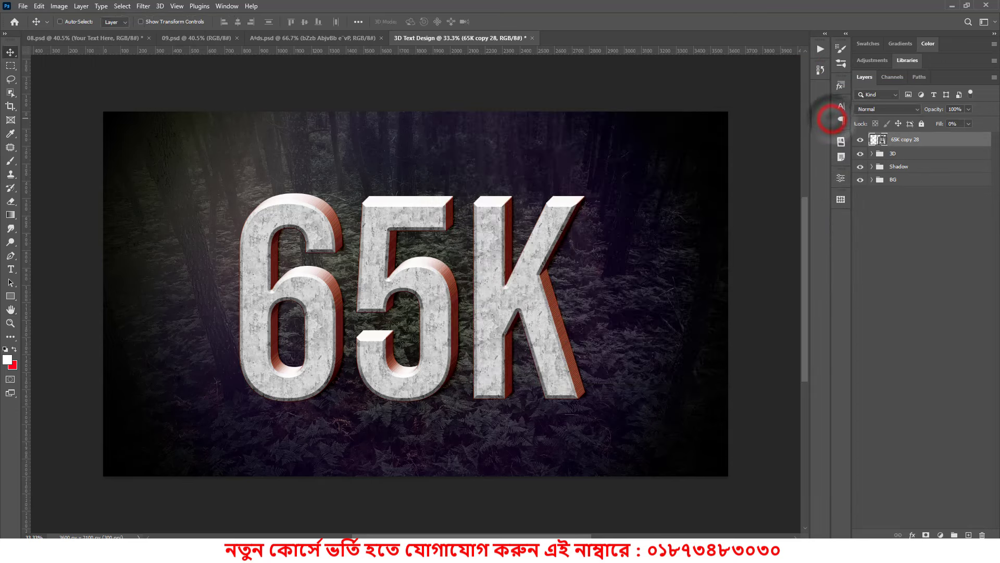
# Hide 65K copy 28 and open Blending Options for the 3D group.
pyautogui.click(905, 153)
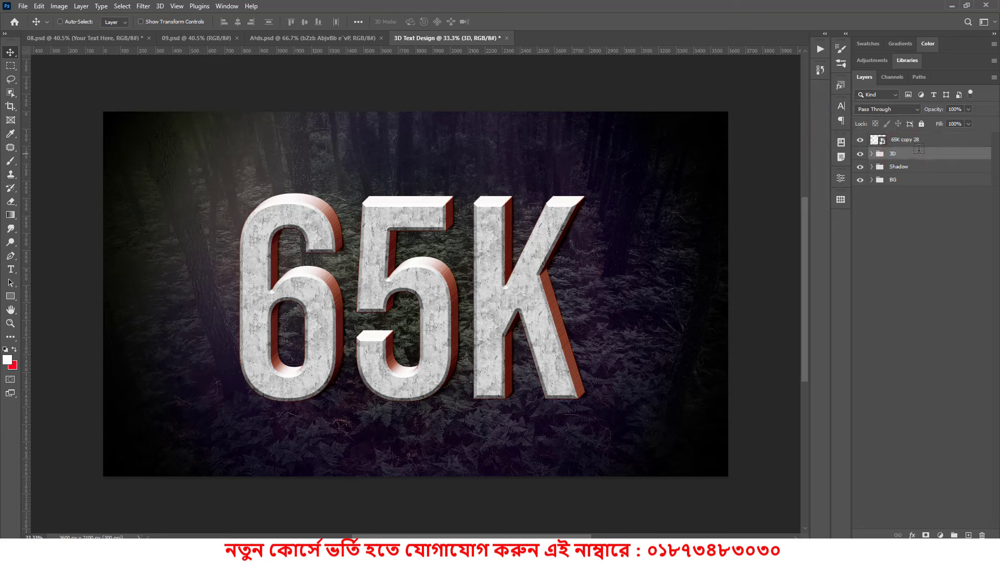
pyautogui.click(860, 139)
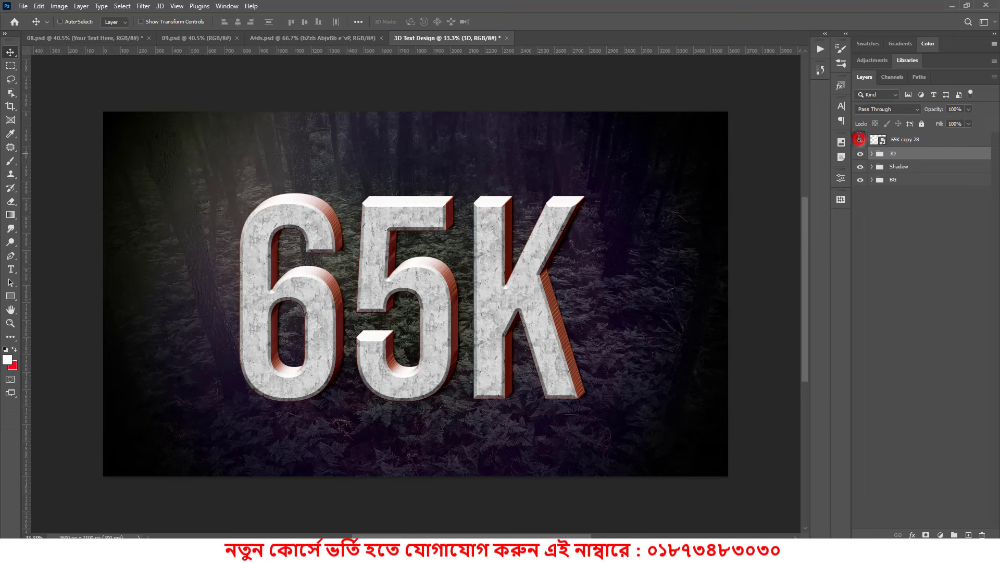
pyautogui.rightClick(912, 153)
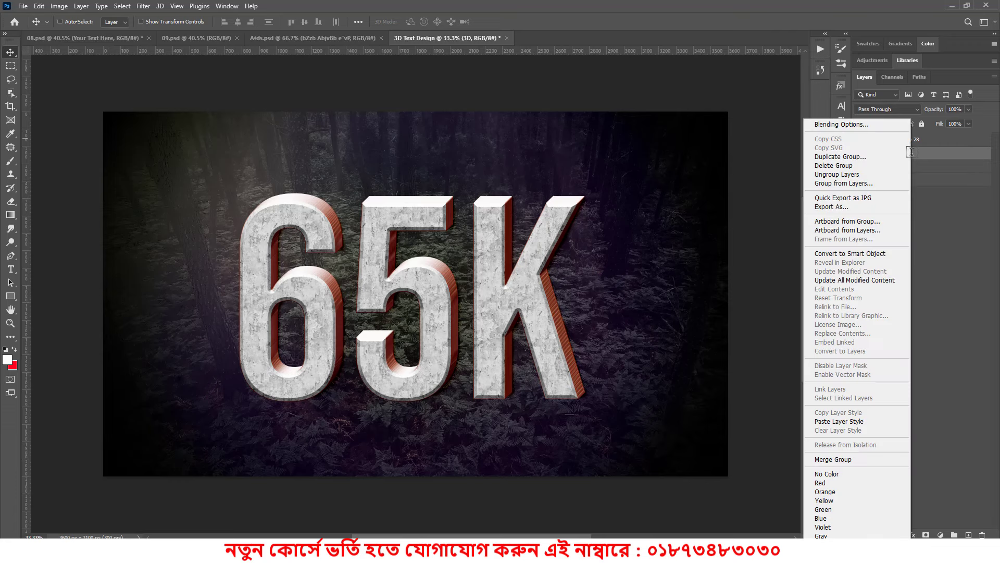
pyautogui.click(839, 119)
pyautogui.moveTo(495, 122); pyautogui.dragTo(643, 101)
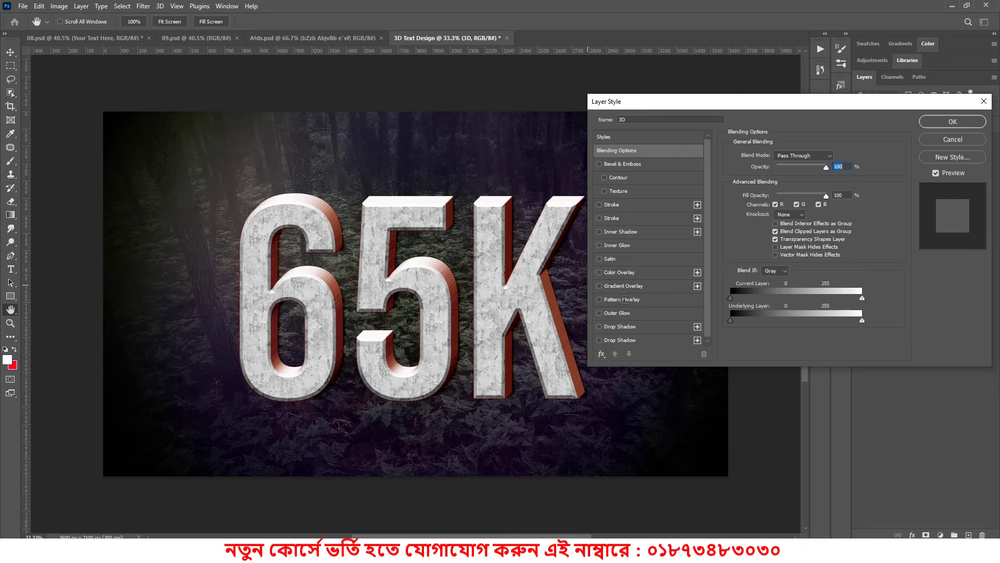
# Add a Color-mode Color Overlay in #51585d to the 3D group, setting its opacity to 75%.
pyautogui.click(623, 271)
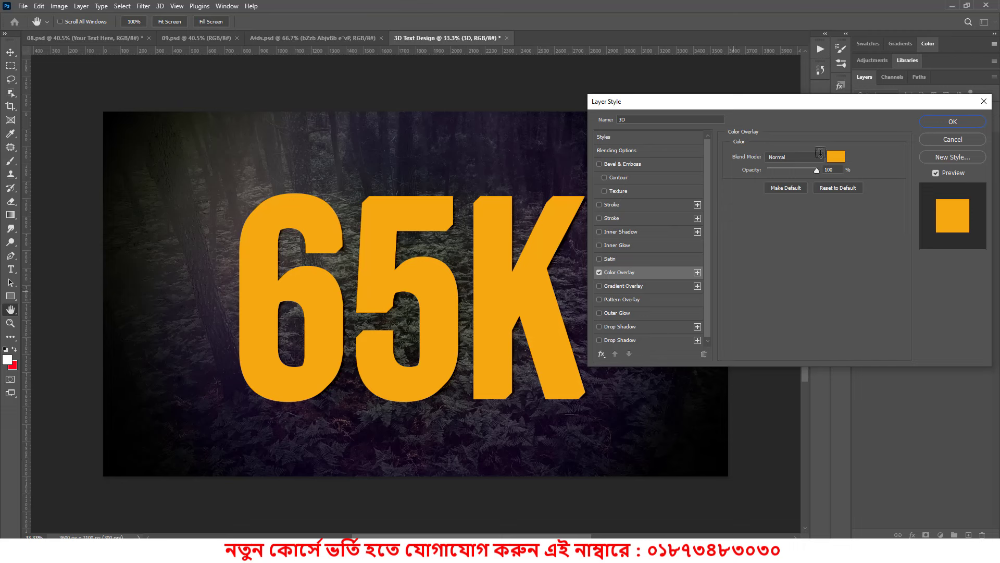
pyautogui.click(820, 157)
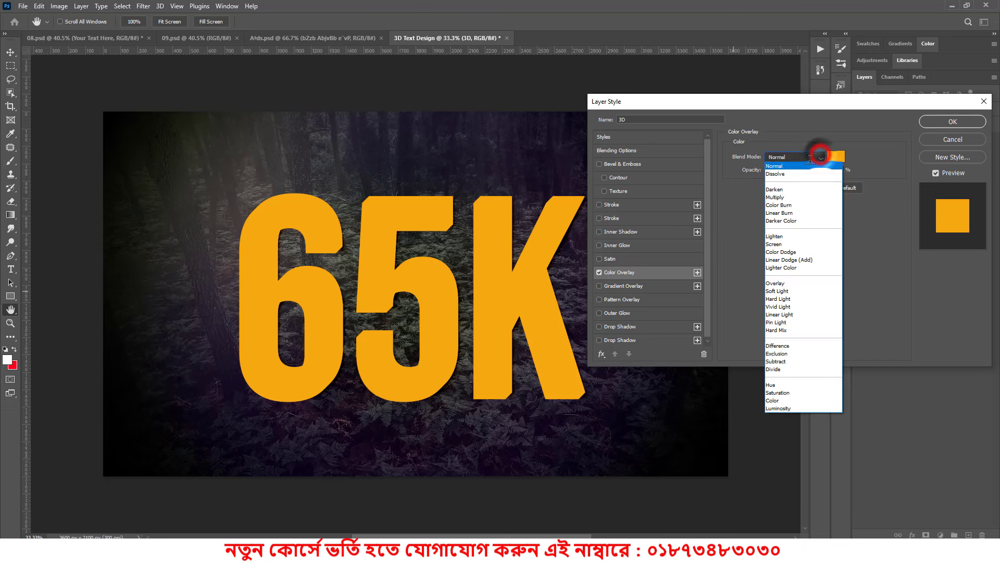
pyautogui.click(772, 400)
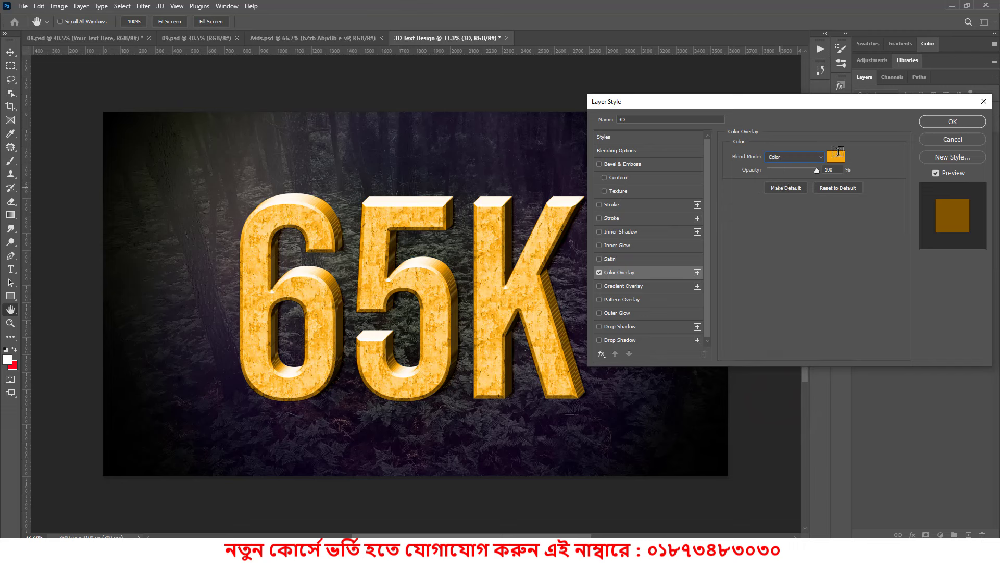
pyautogui.click(836, 157)
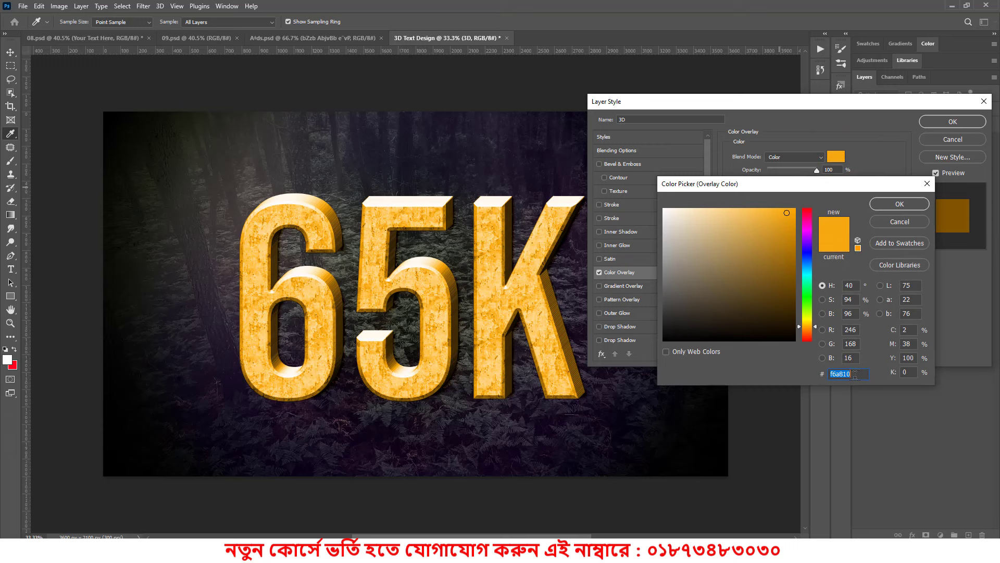
pyautogui.write('5158')
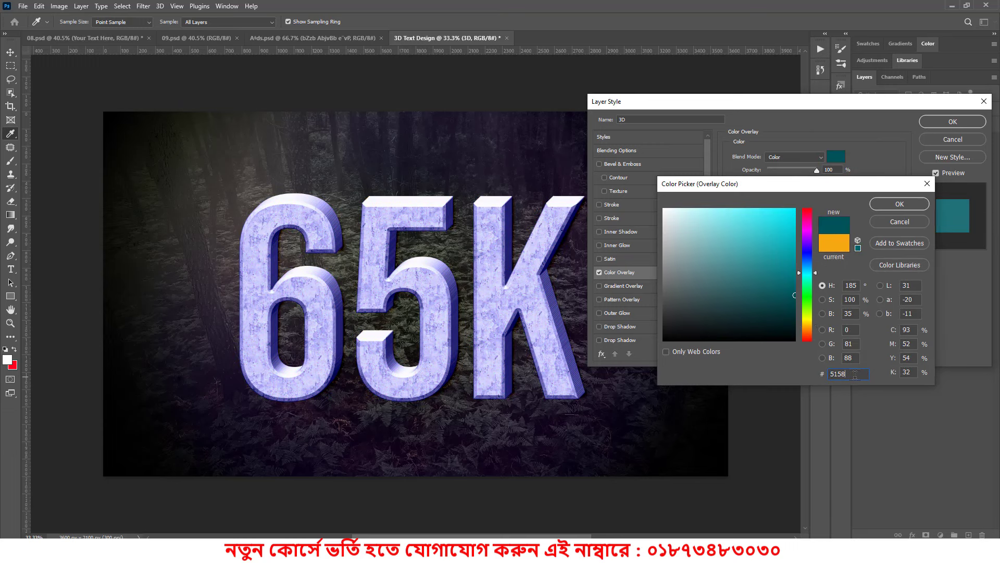
pyautogui.write('5d')
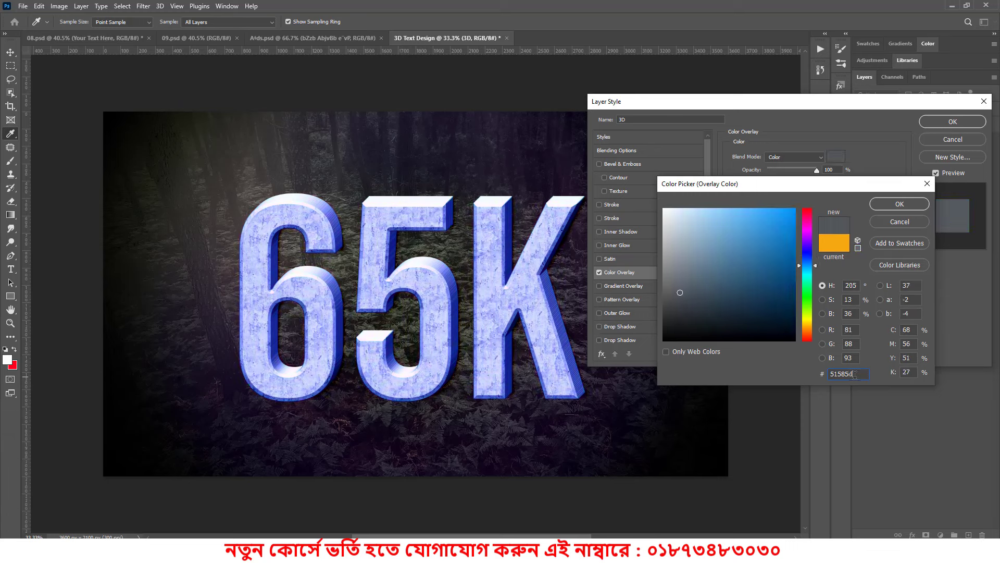
pyautogui.click(888, 203)
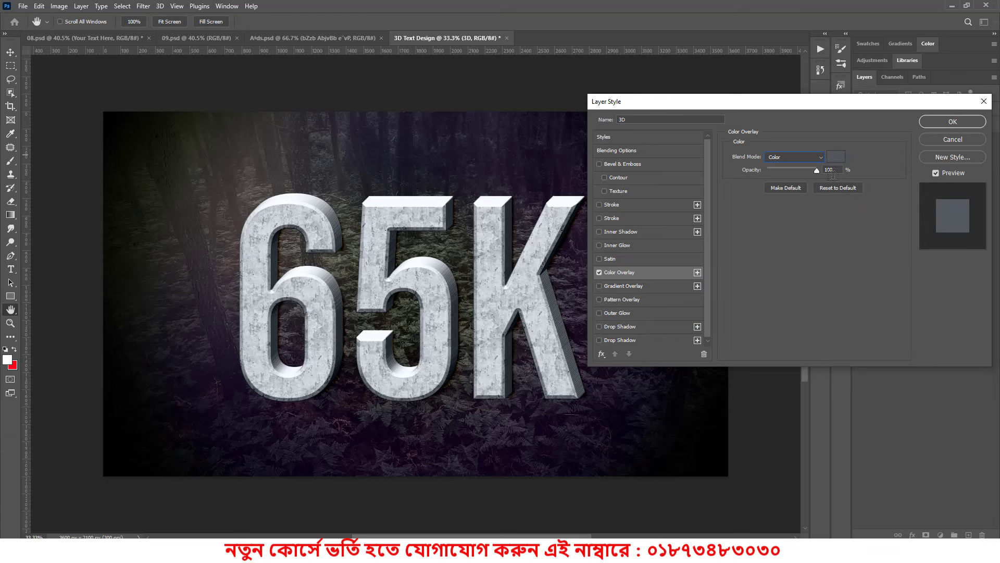
pyautogui.click(834, 169)
# Commit the 75% overlay, then add a Linear Burn Satin with distance 40 px and size 41 px.
pyautogui.click(765, 256)
pyautogui.click(601, 259)
pyautogui.click(626, 255)
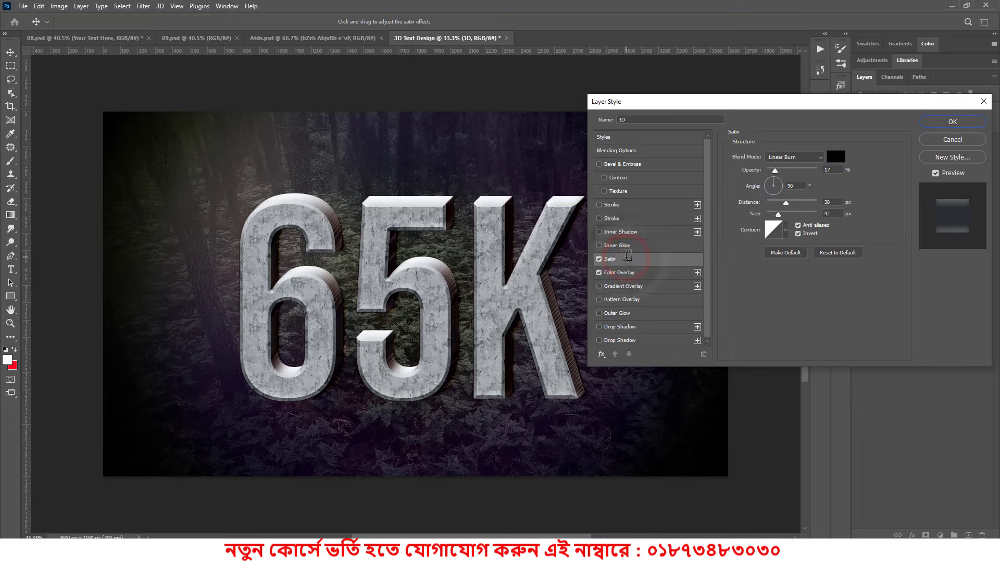
pyautogui.click(814, 157)
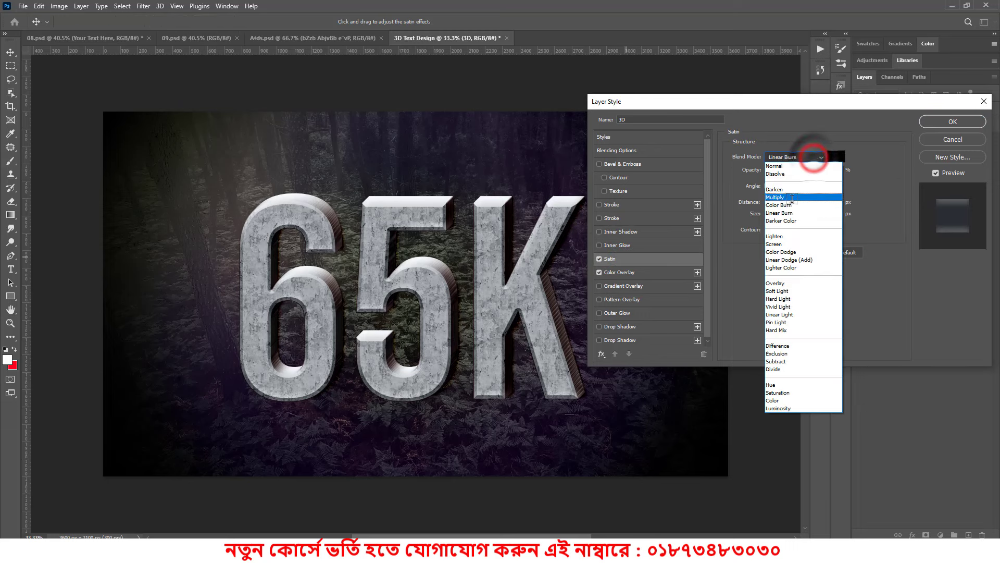
pyautogui.click(787, 208)
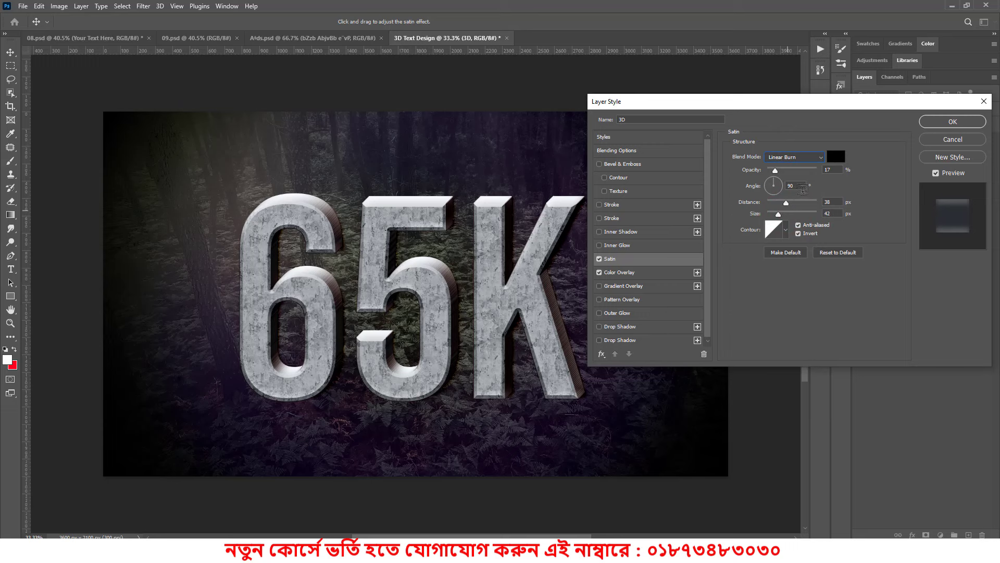
pyautogui.click(837, 169)
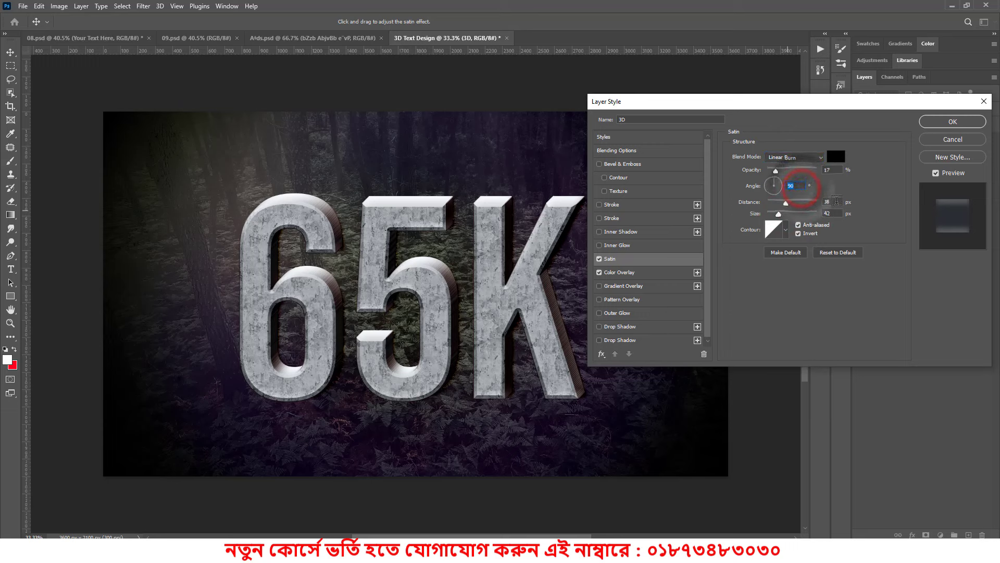
pyautogui.click(833, 203)
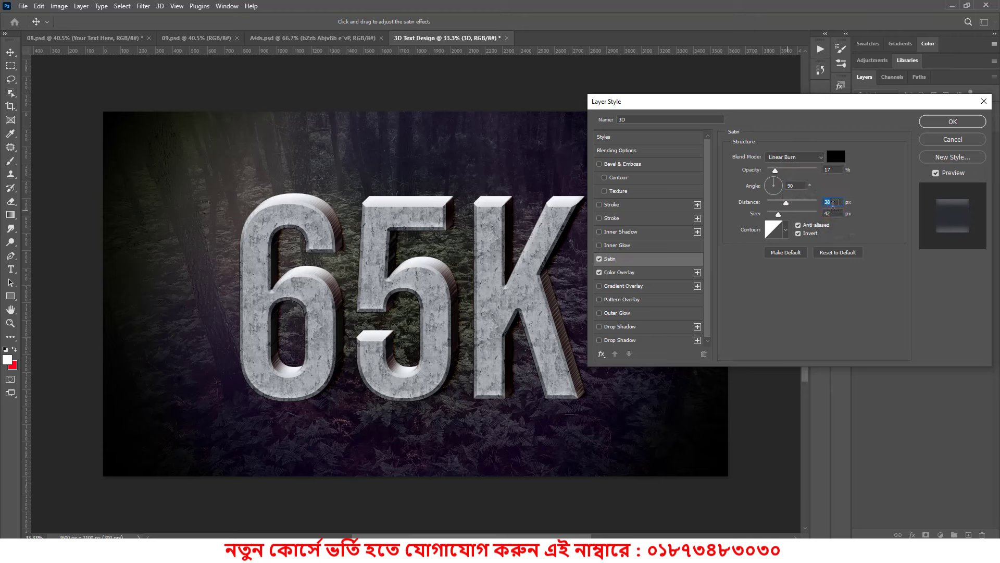
pyautogui.press('Up')
pyautogui.press('Up')
pyautogui.click(833, 214)
pyautogui.press('Down')
# Add a Color Dodge Inner Glow at 50% opacity in orange #ff6000 to the 3D group.
pyautogui.click(614, 243)
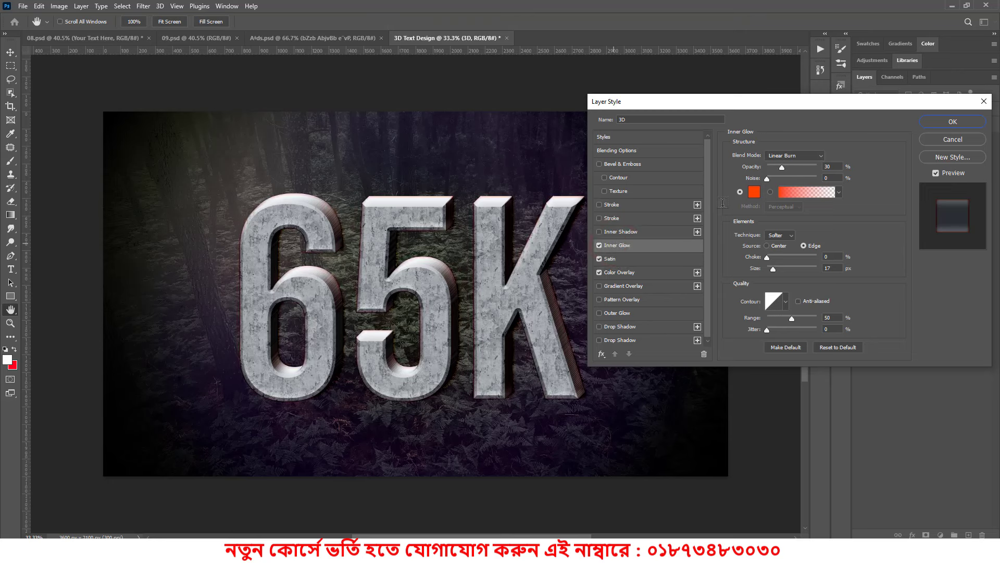
pyautogui.click(801, 155)
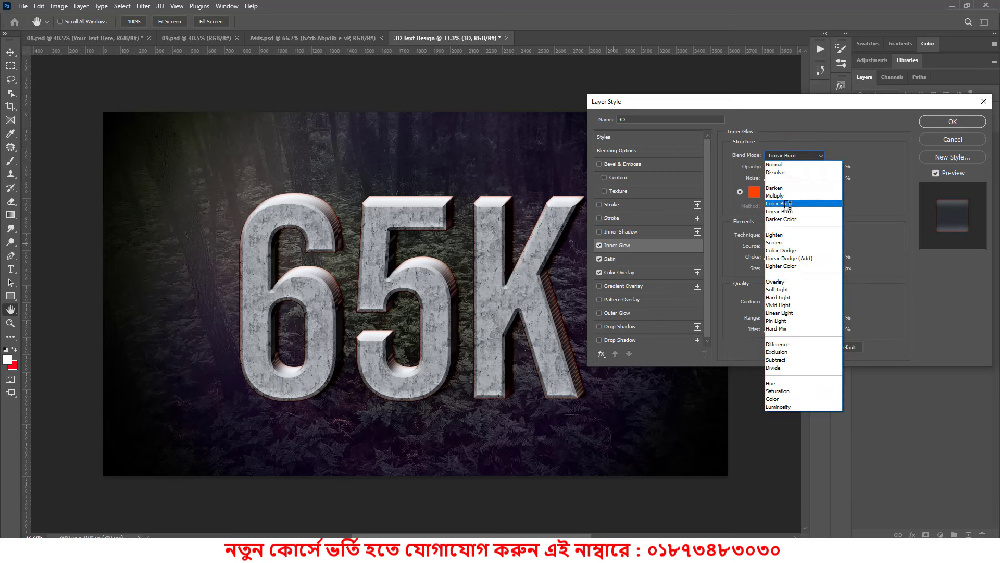
pyautogui.click(788, 250)
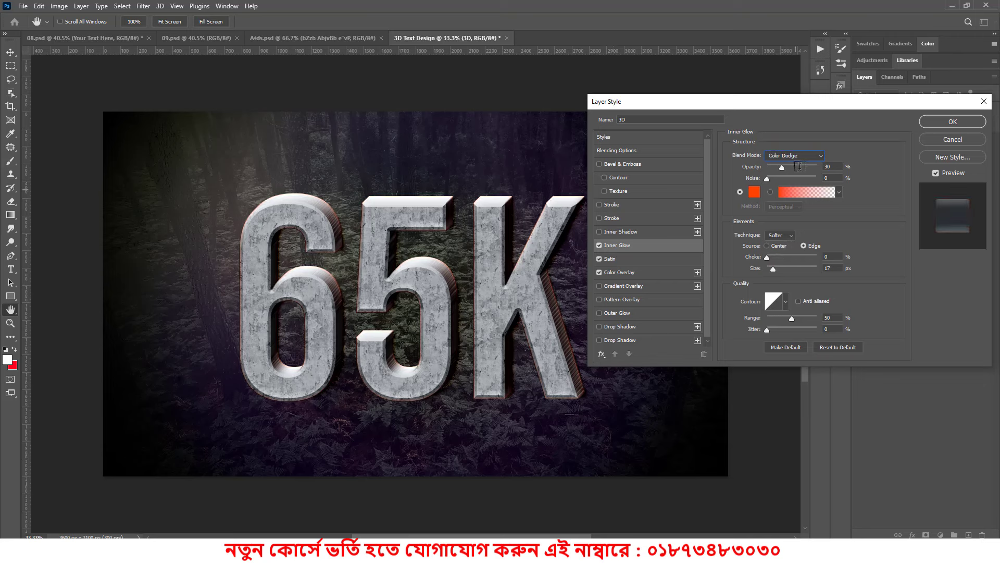
pyautogui.doubleClick(829, 166)
pyautogui.write('50')
pyautogui.doubleClick(829, 178)
pyautogui.click(754, 192)
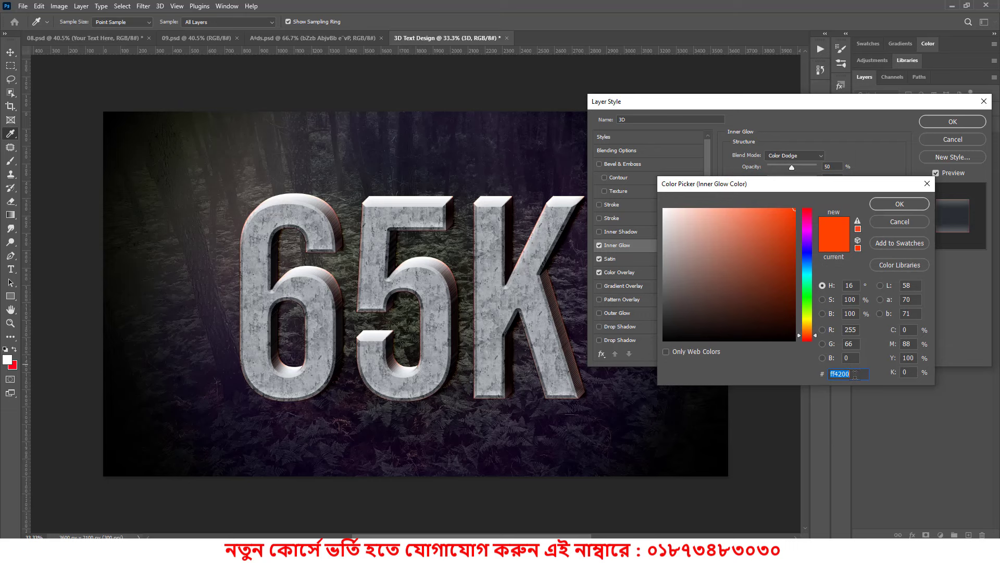
pyautogui.write('ff')
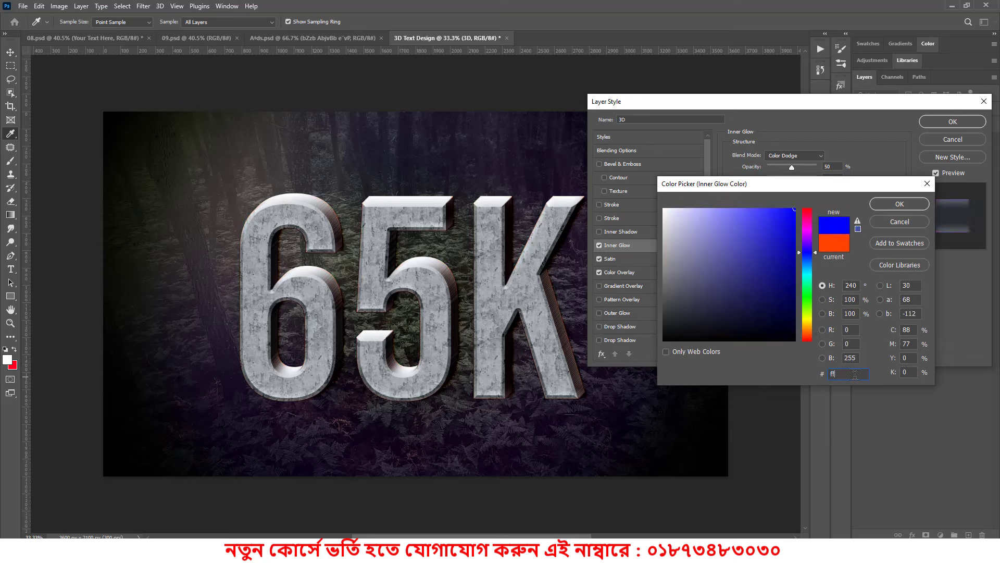
pyautogui.write('600')
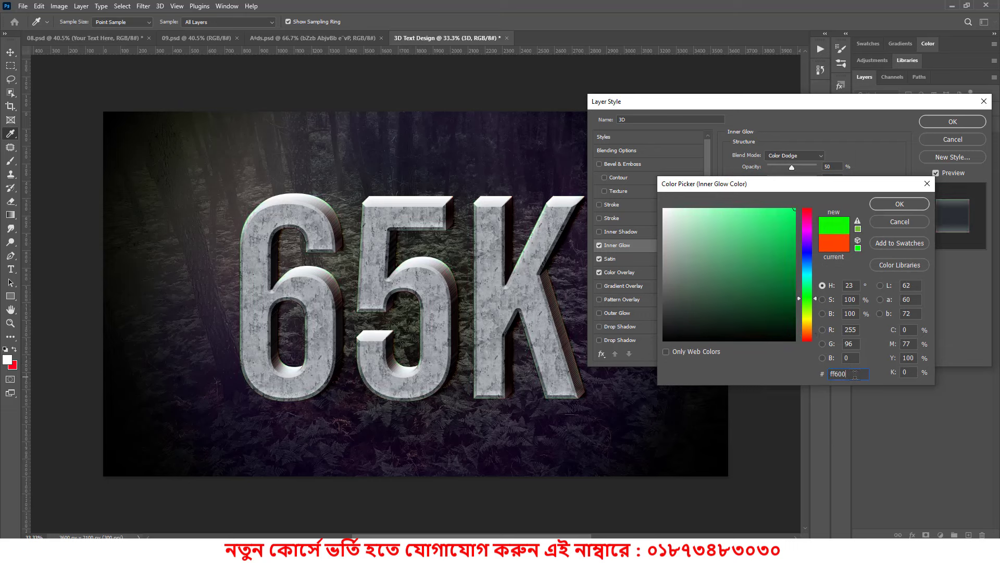
pyautogui.write('0')
pyautogui.click(886, 204)
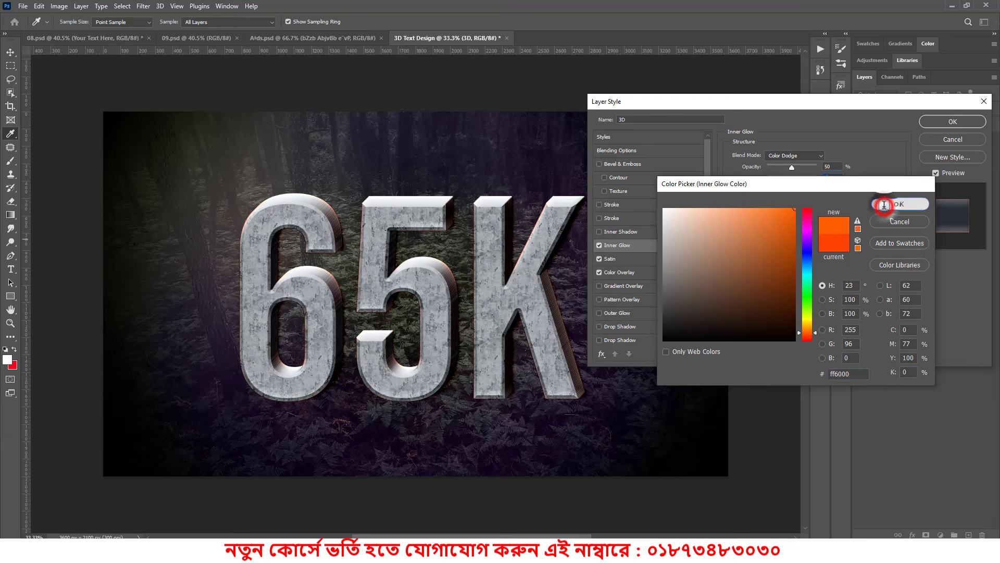
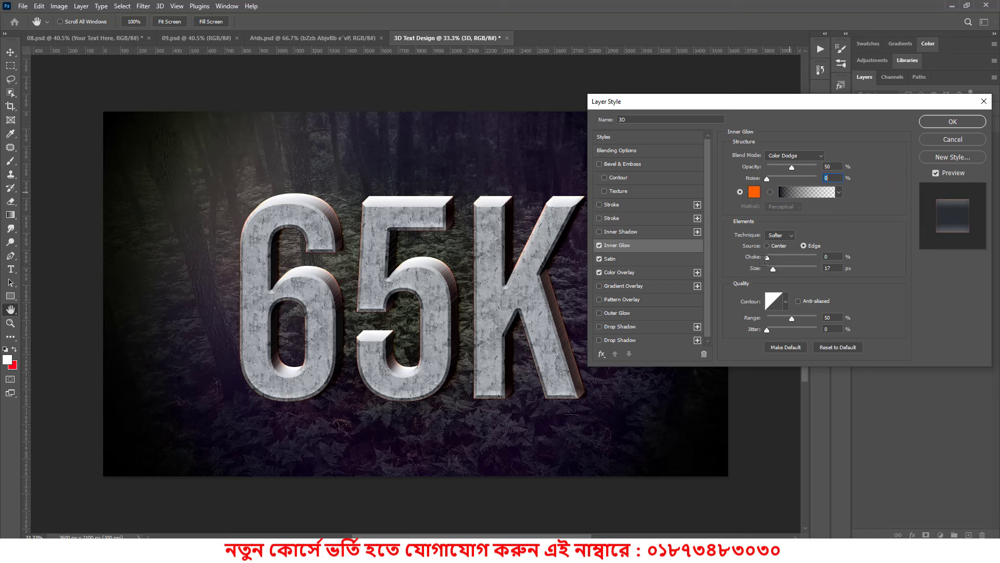
# Widen the 3D group's orange inner glow to 39 px and apply the layer style.
pyautogui.click(833, 268)
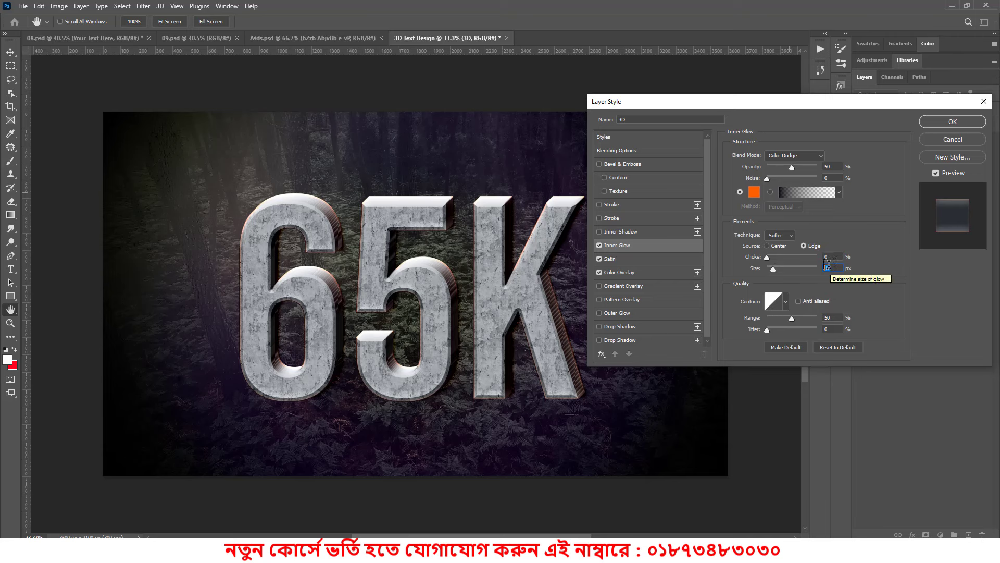
pyautogui.write('30')
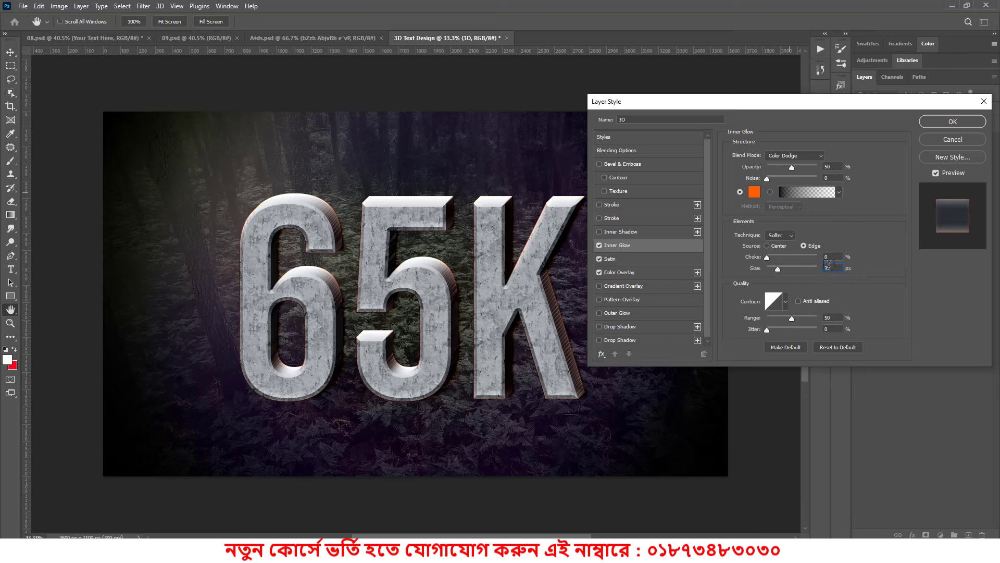
pyautogui.doubleClick(833, 317)
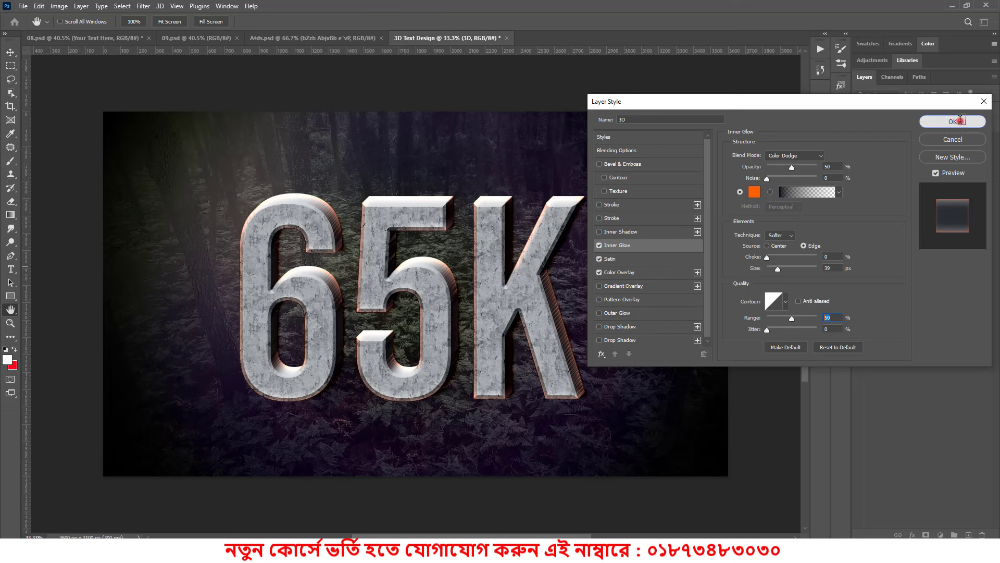
pyautogui.click(960, 121)
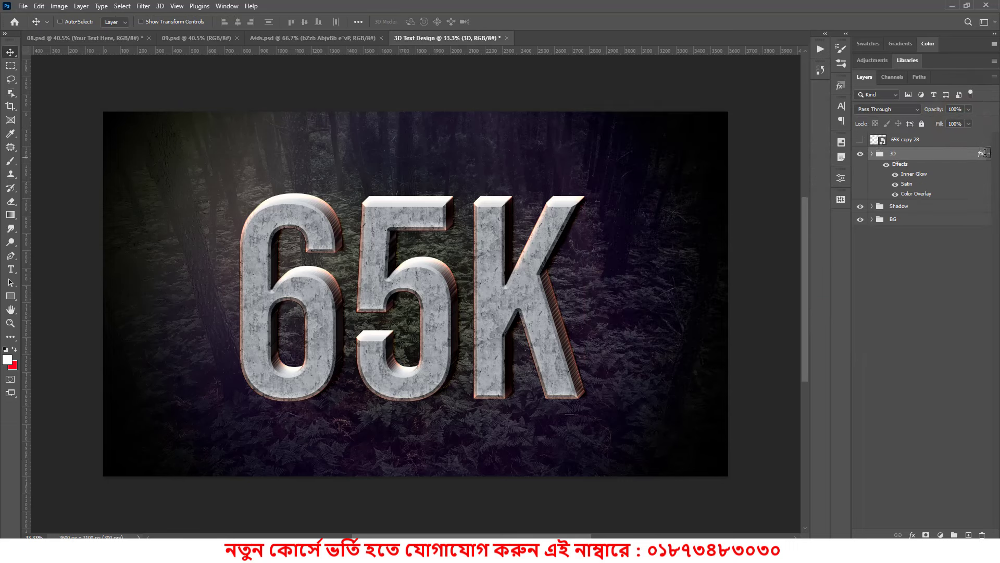
# Select and unhide 65K copy 28, then enable Inner Glow in its blending options.
pyautogui.click(989, 154)
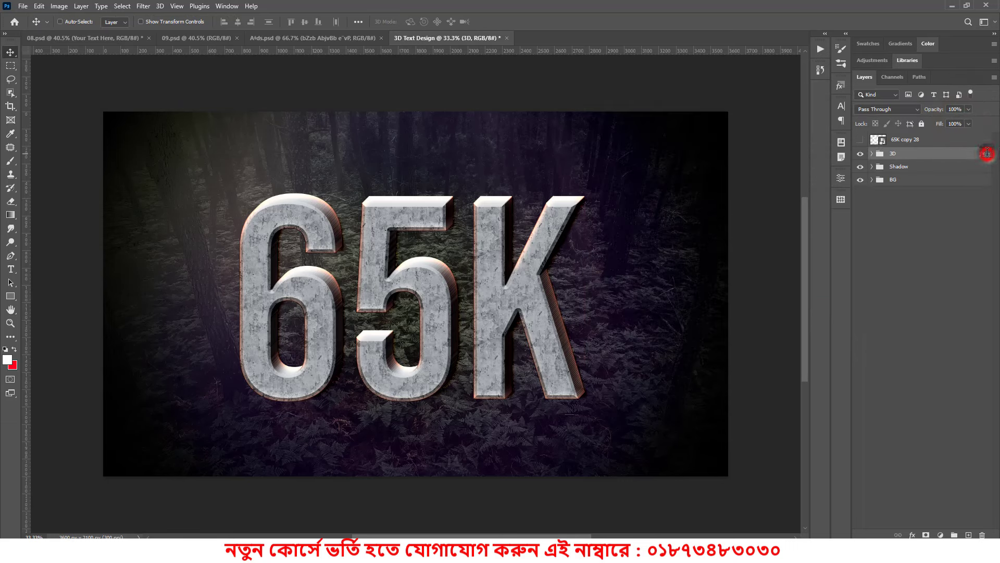
pyautogui.click(896, 139)
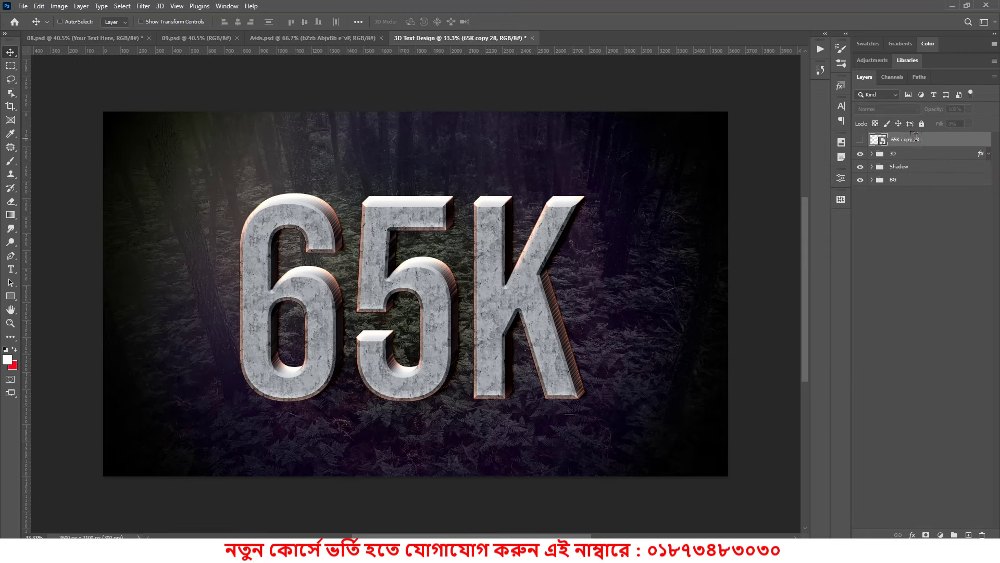
pyautogui.click(859, 138)
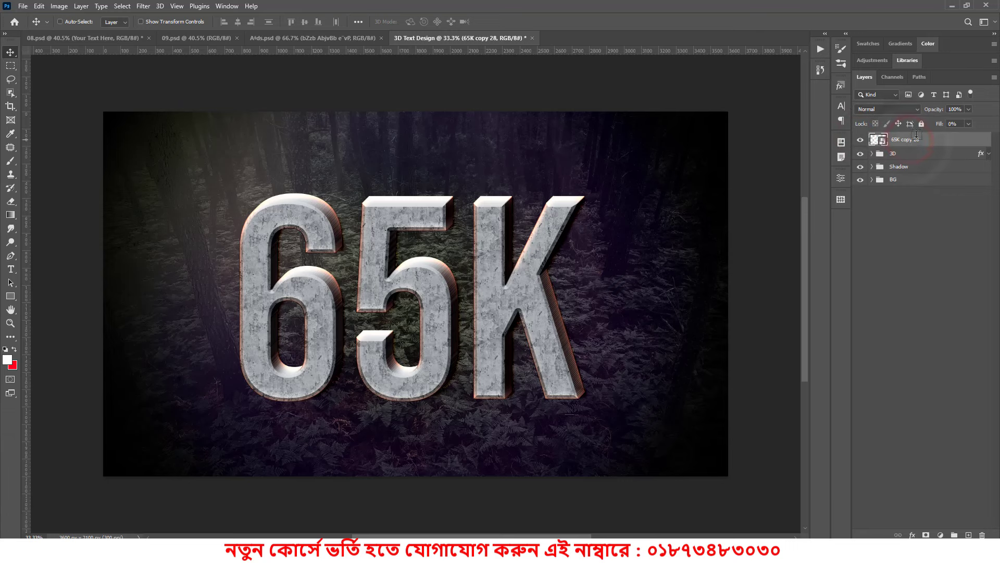
pyautogui.rightClick(935, 139)
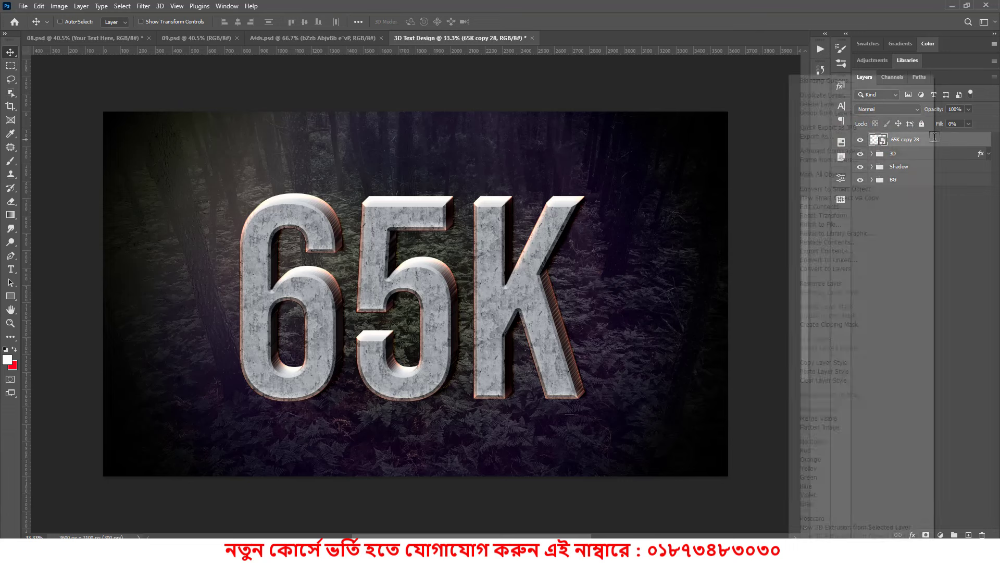
pyautogui.click(826, 80)
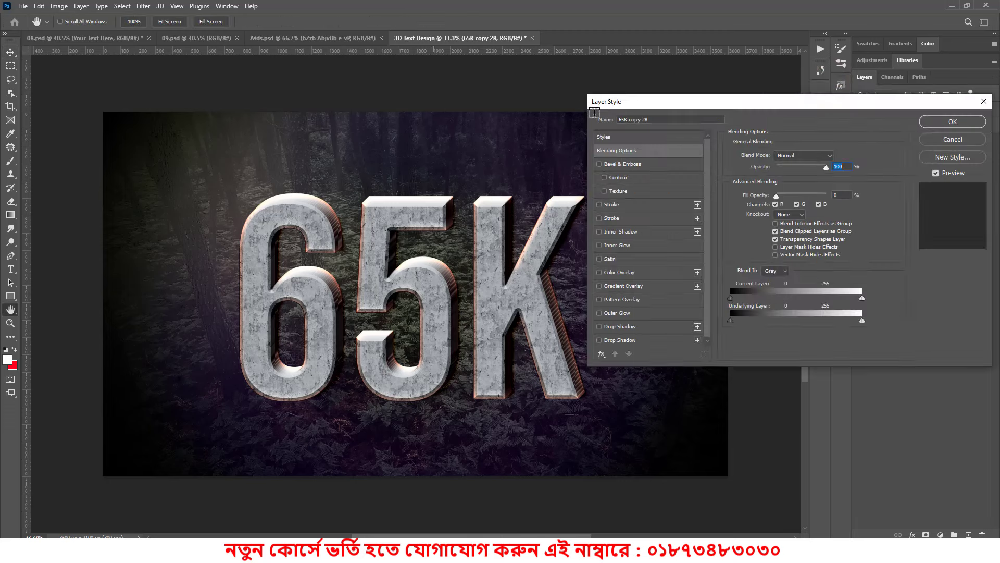
pyautogui.moveTo(638, 99); pyautogui.dragTo(549, 119)
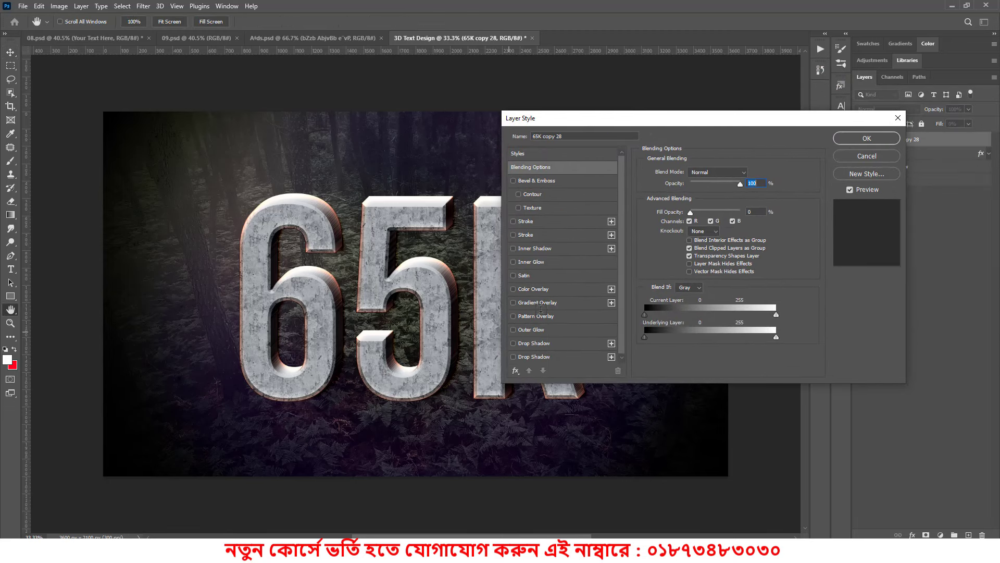
pyautogui.click(532, 260)
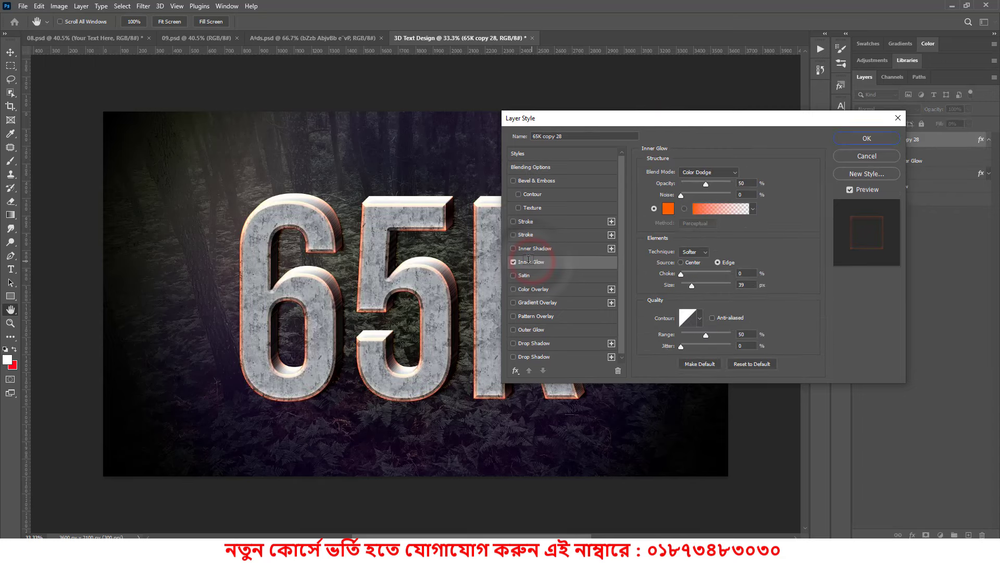
# Set the inner glow blend mode to Linear Burn at 30% opacity.
pyautogui.click(713, 173)
pyautogui.click(703, 228)
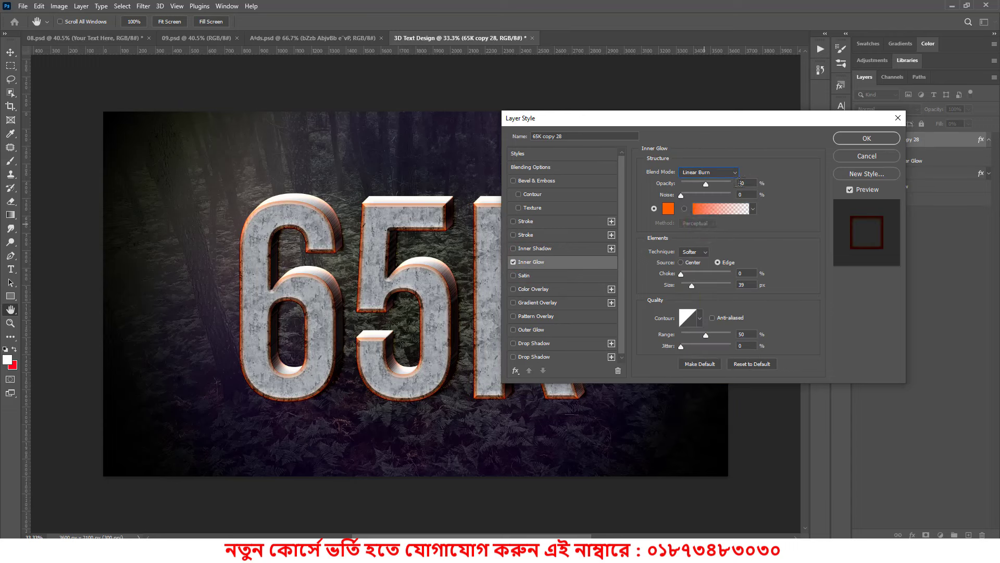
pyautogui.doubleClick(742, 182)
pyautogui.write('3')
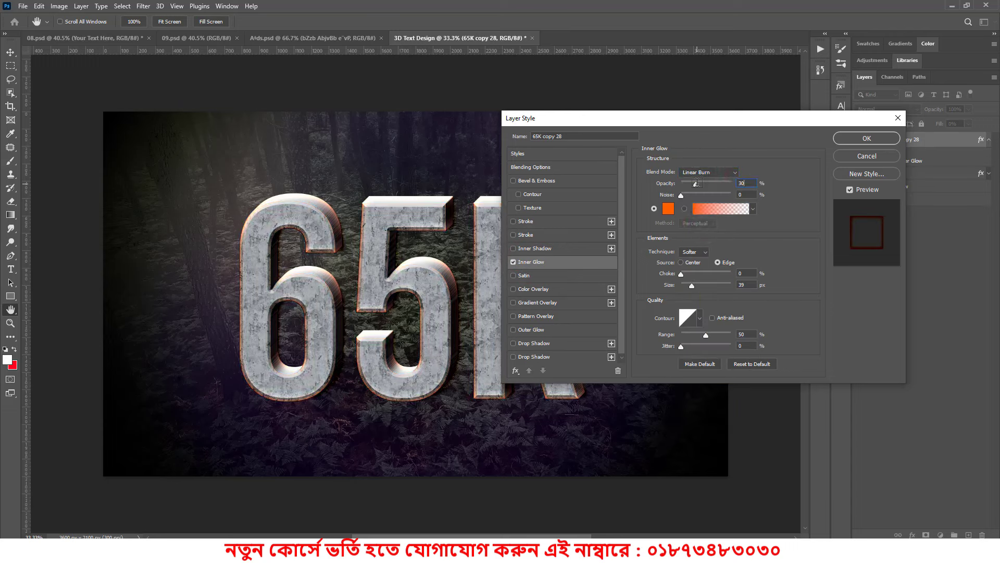
pyautogui.write('0')
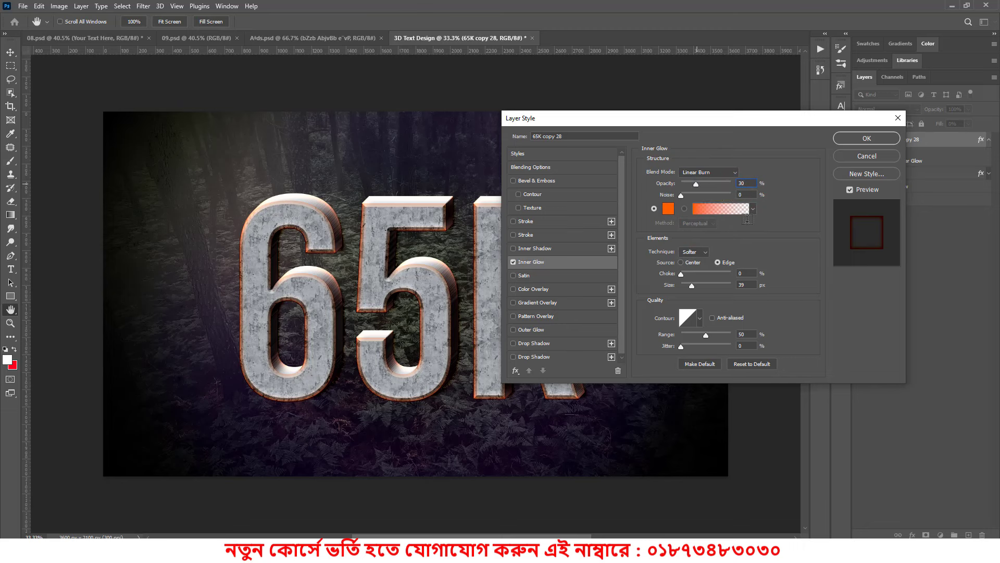
pyautogui.doubleClick(744, 194)
# Make the glow colour ff4200 and size 16 px, and enable Color Overlay.
pyautogui.click(669, 209)
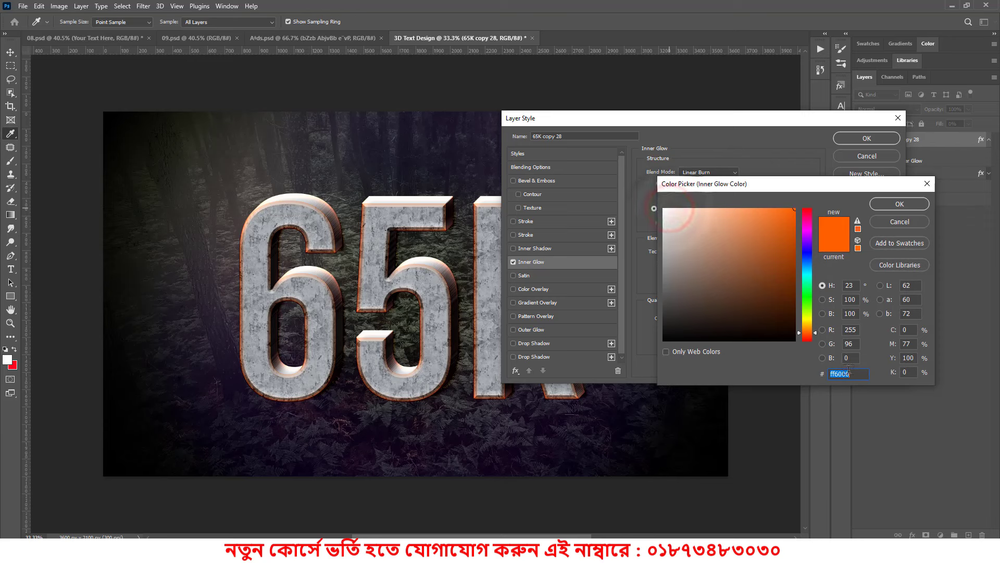
pyautogui.write('f')
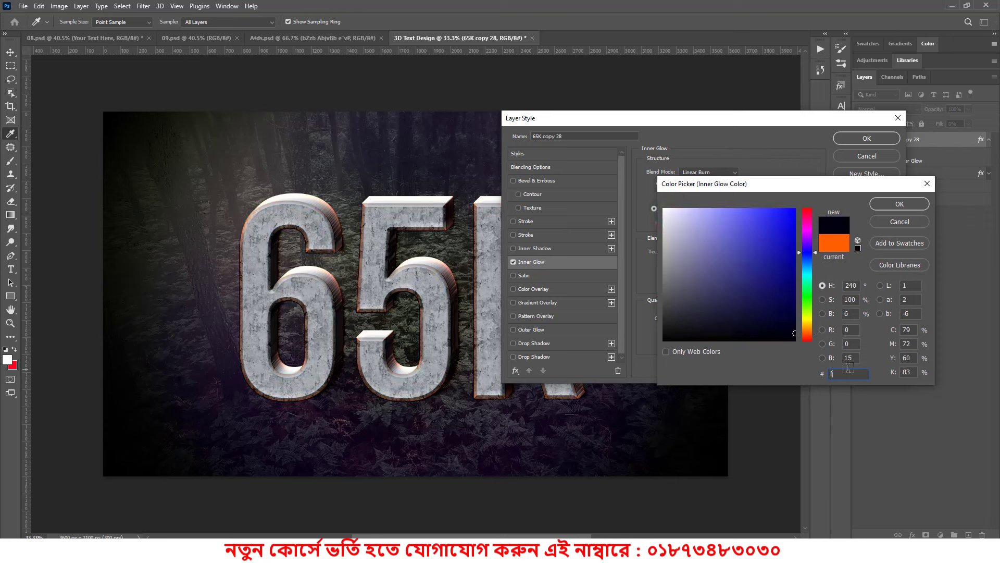
pyautogui.write('f42')
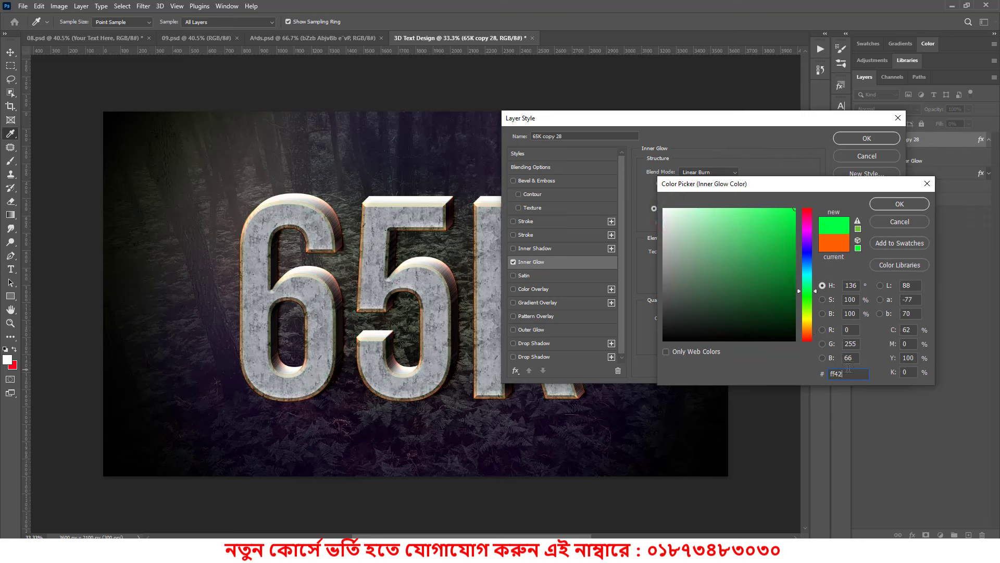
pyautogui.write('00')
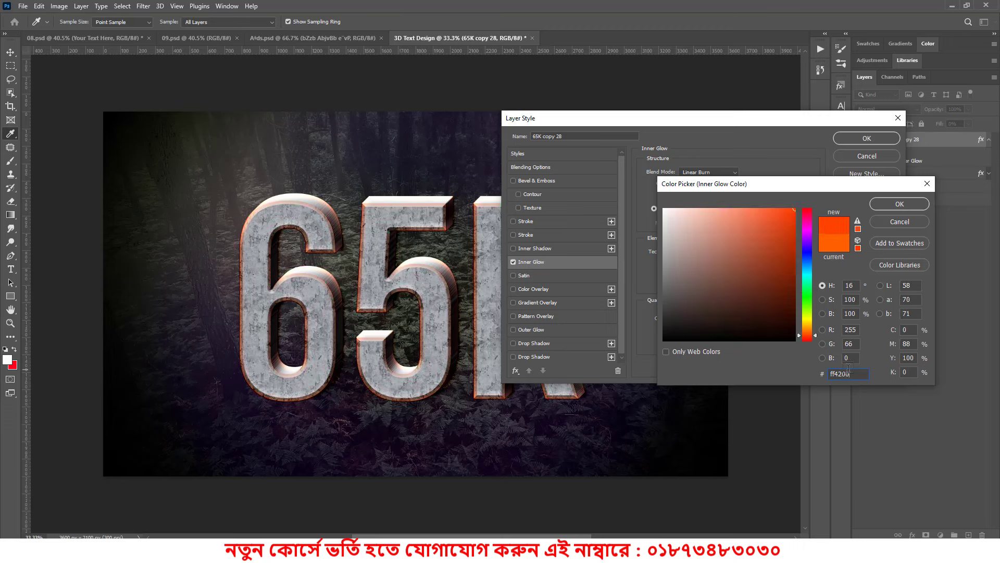
pyautogui.click(900, 204)
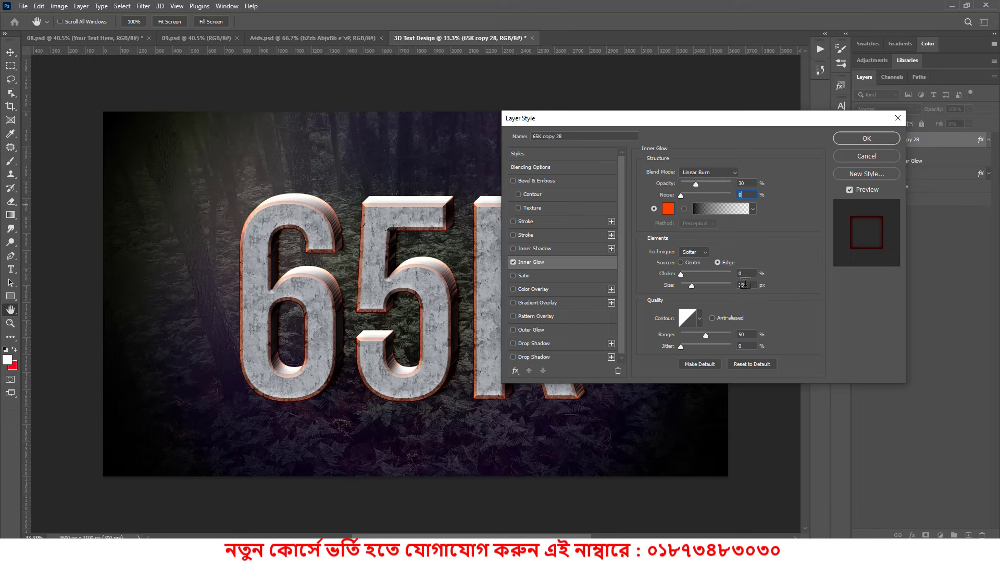
pyautogui.doubleClick(745, 283)
pyautogui.write('16')
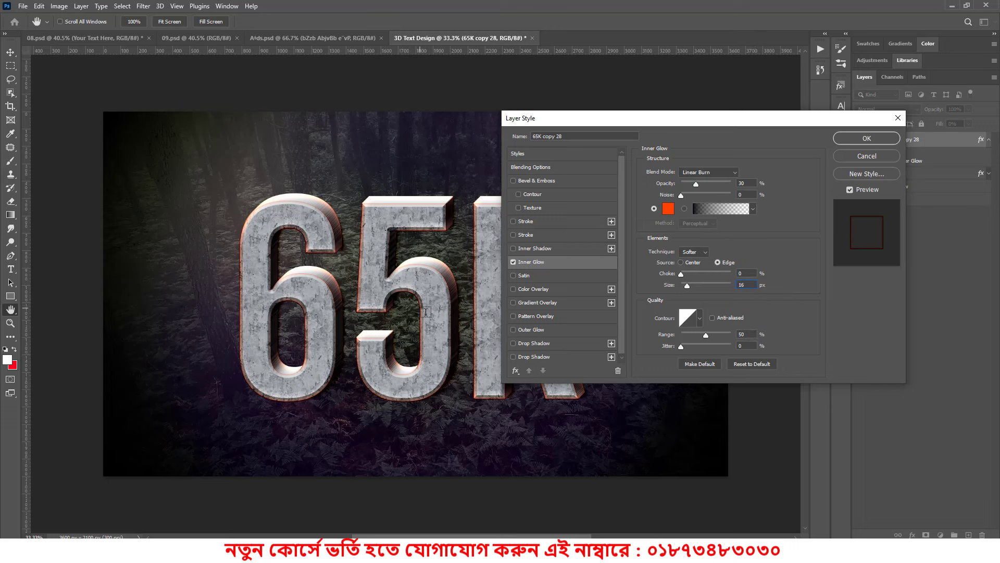
pyautogui.click(530, 288)
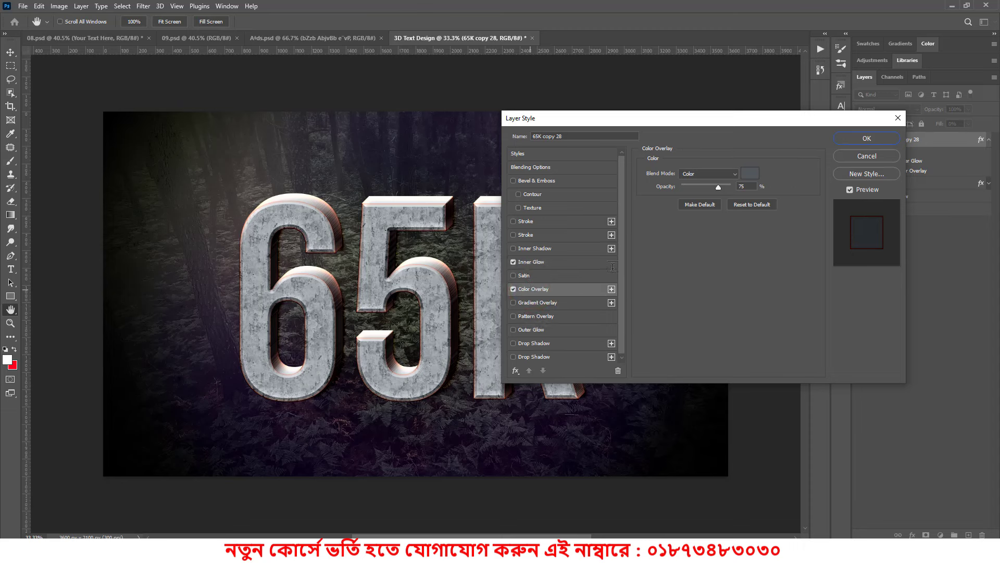
# Set the colour overlay to Normal, colour f6a810, at full opacity, and apply the style.
pyautogui.click(712, 172)
pyautogui.click(701, 180)
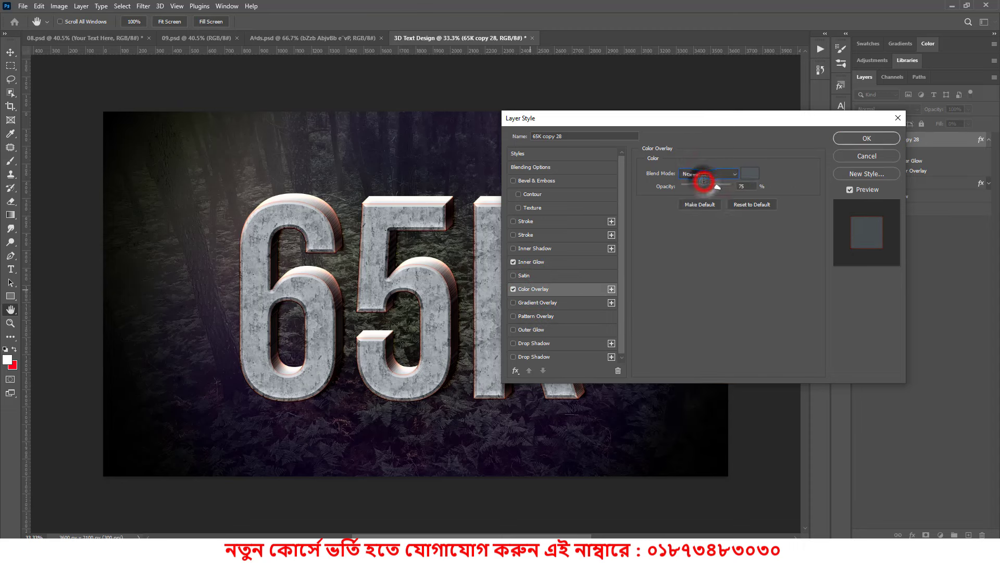
pyautogui.click(750, 173)
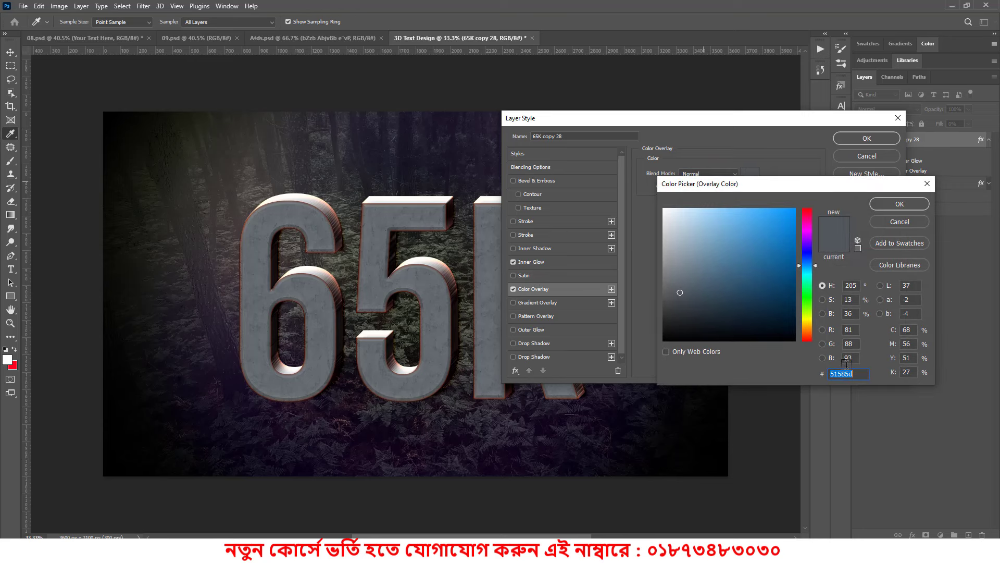
pyautogui.write('f6')
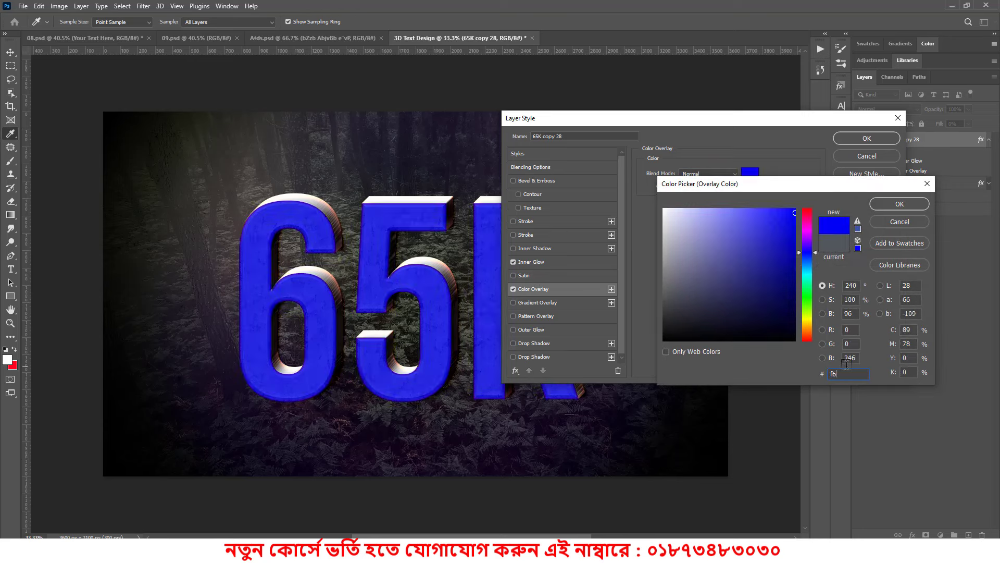
pyautogui.write('a')
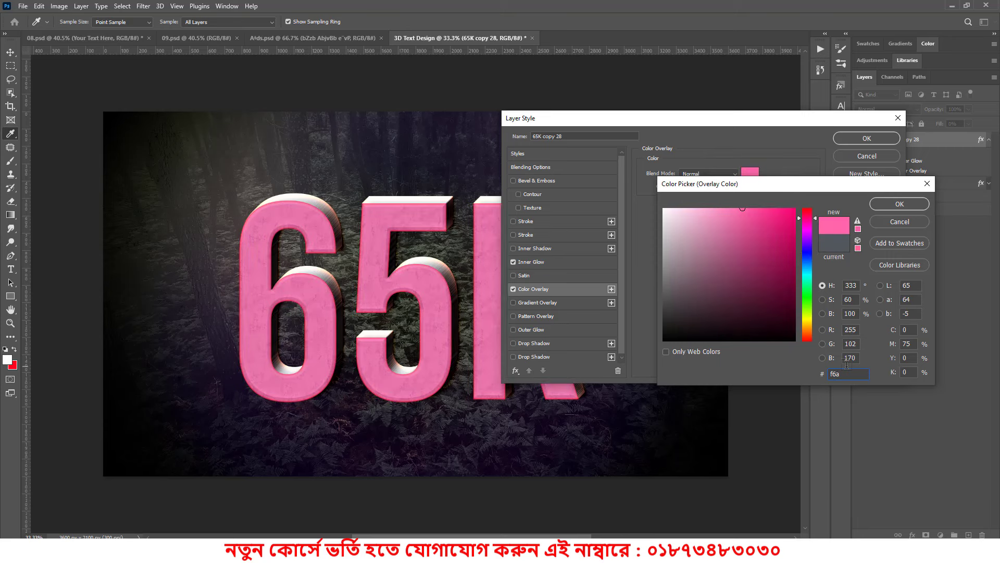
pyautogui.write('81')
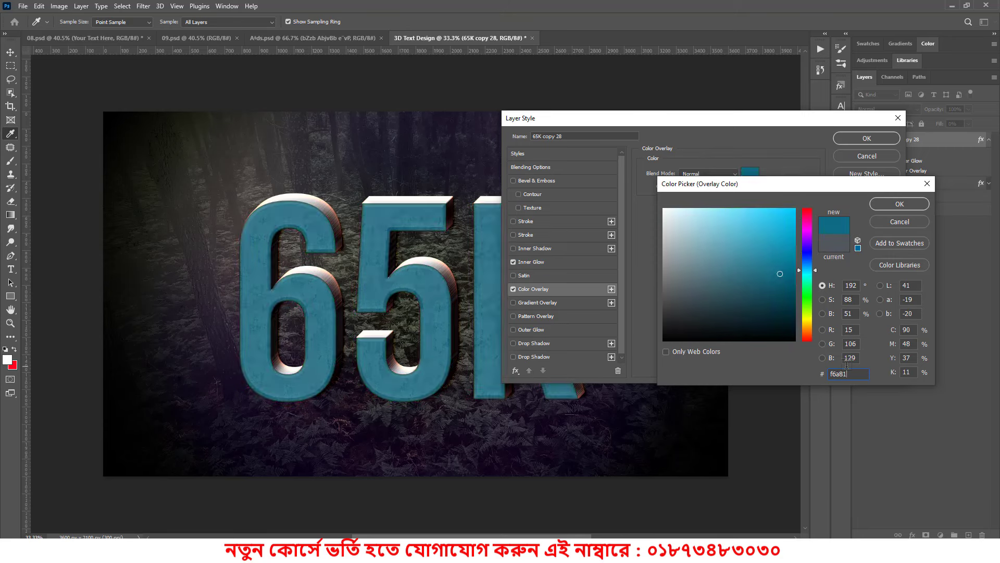
pyautogui.write('0')
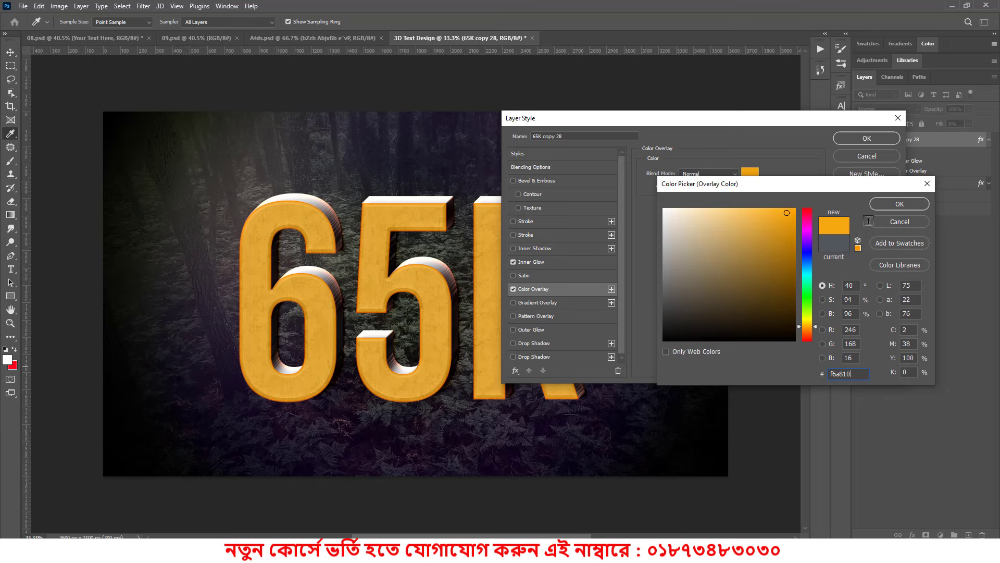
pyautogui.click(887, 204)
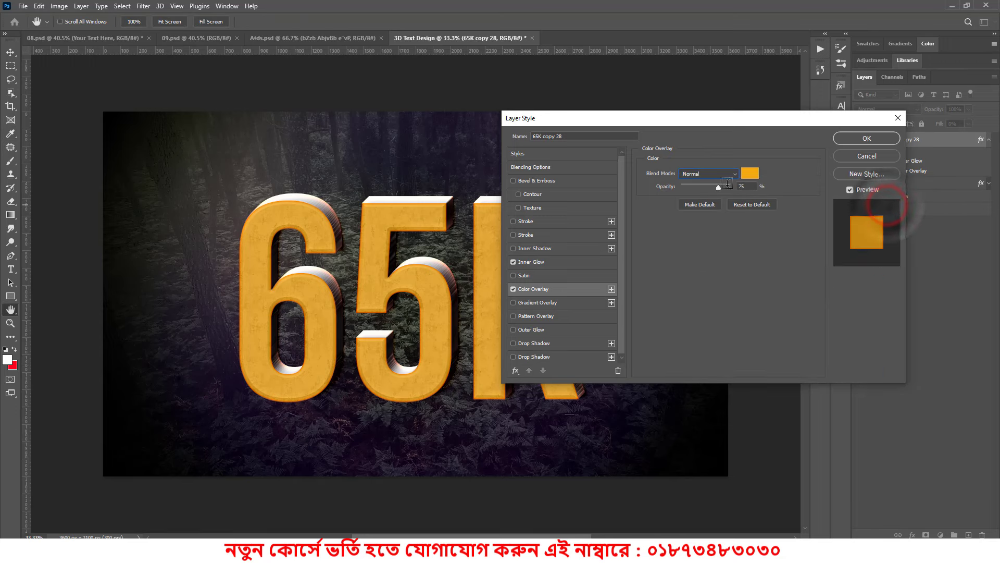
pyautogui.moveTo(718, 187); pyautogui.dragTo(739, 186)
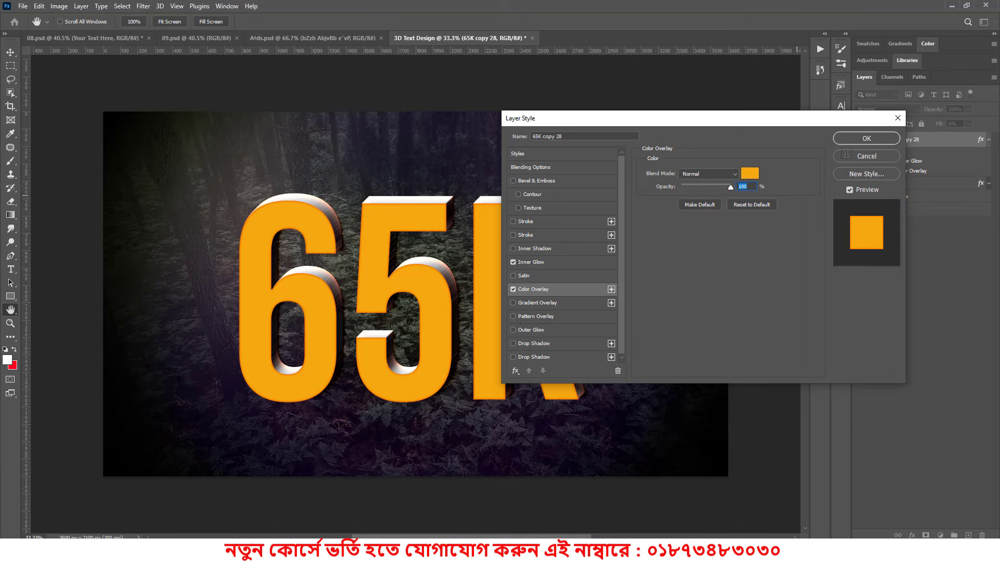
pyautogui.click(855, 138)
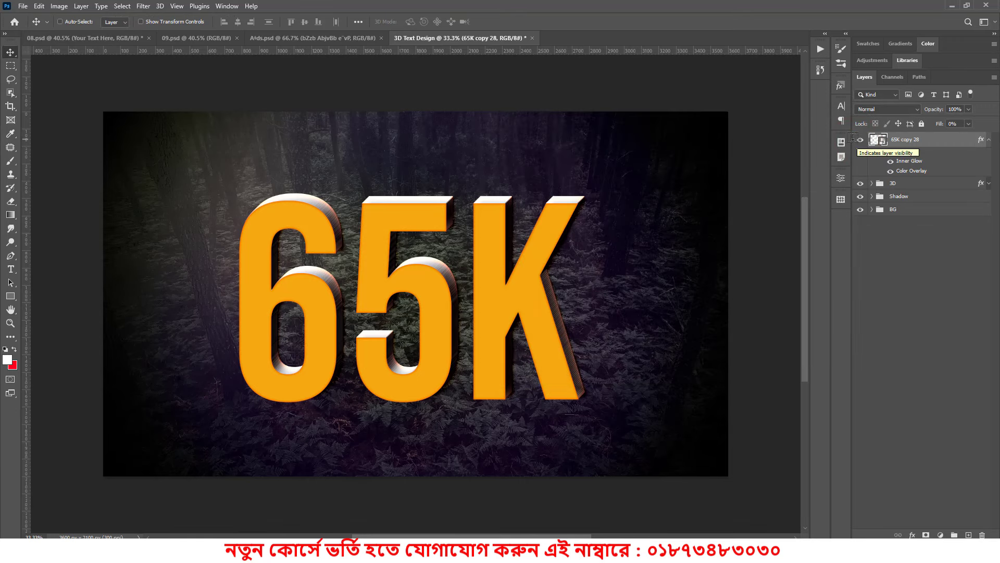
# Duplicate 65K copy 28 as copy 29 and strip all its effects.
pyautogui.click(988, 139)
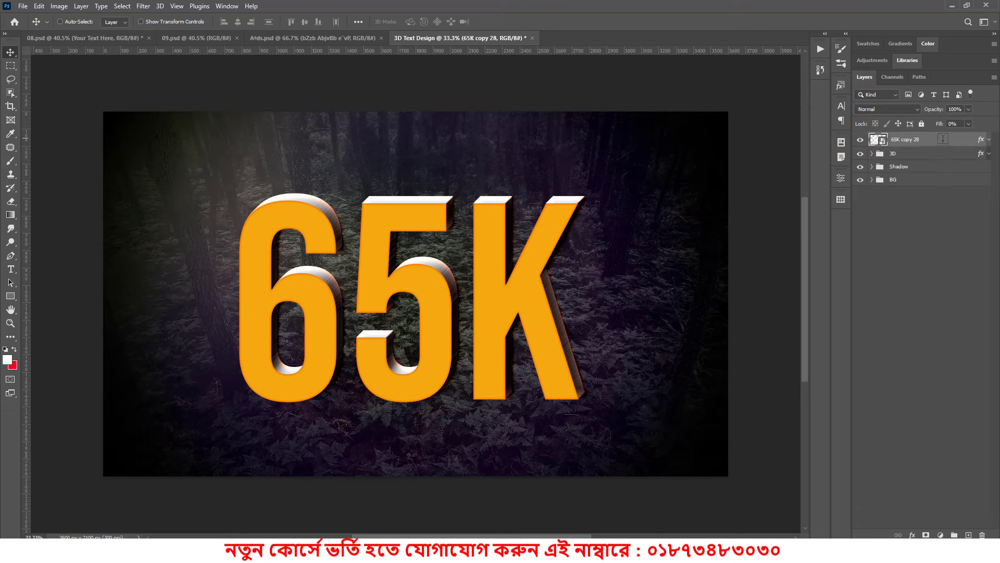
pyautogui.moveTo(942, 139)
pyautogui.mouseDown()
pyautogui.moveTo(906, 375)
pyautogui.moveTo(968, 535)
pyautogui.mouseUp()
pyautogui.click(989, 139)
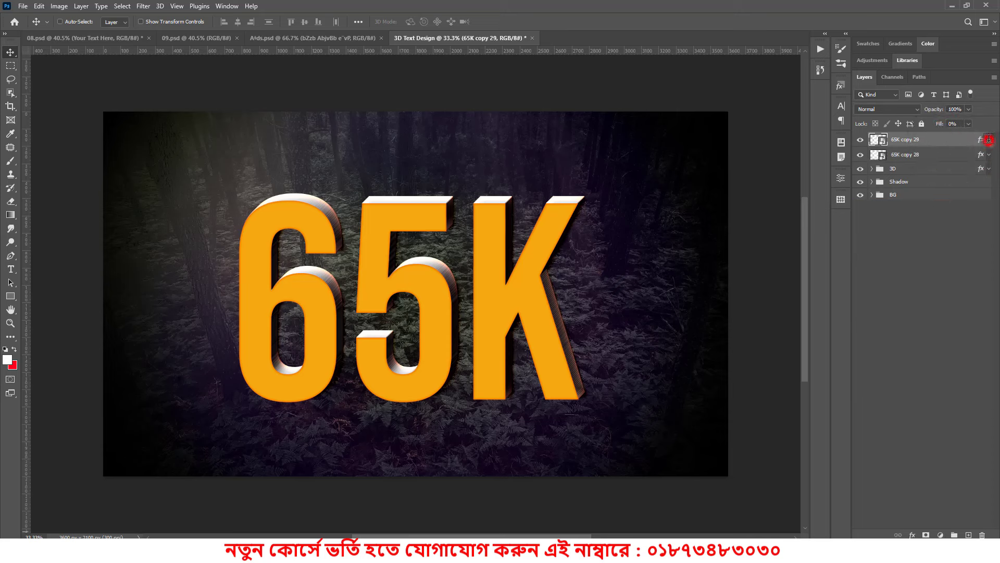
pyautogui.moveTo(895, 149); pyautogui.dragTo(982, 533)
pyautogui.click(960, 139)
# Add a Pattern Overlay using the grunge texture pattern to 65K copy 29.
pyautogui.rightClick(959, 139)
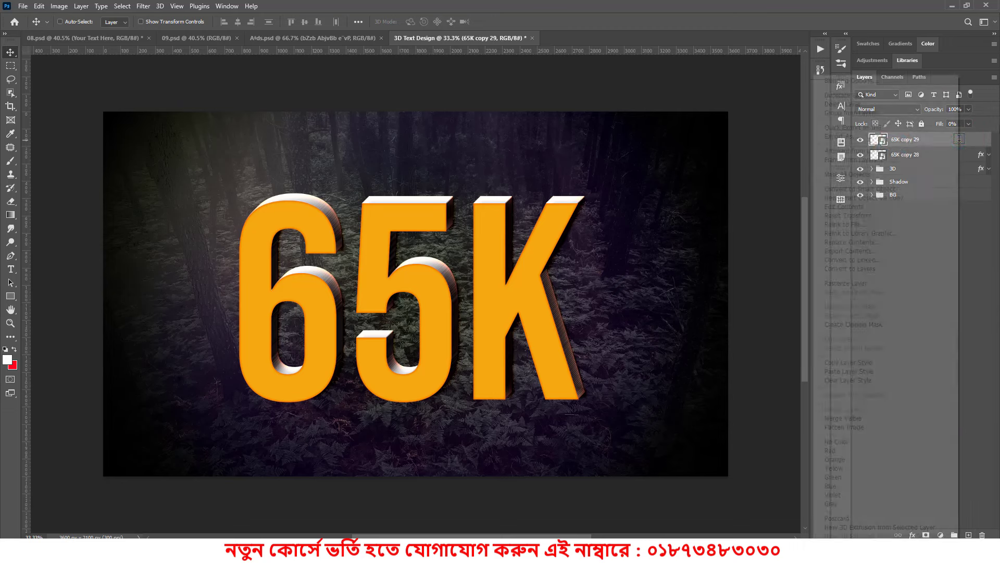
pyautogui.click(838, 80)
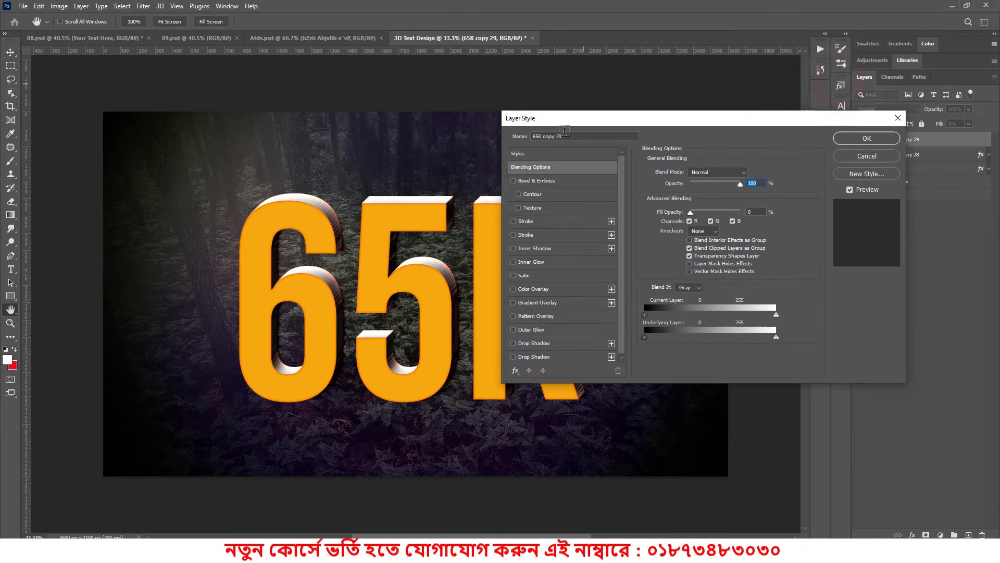
pyautogui.moveTo(564, 119)
pyautogui.mouseDown()
pyautogui.moveTo(522, 132)
pyautogui.moveTo(537, 132)
pyautogui.mouseUp()
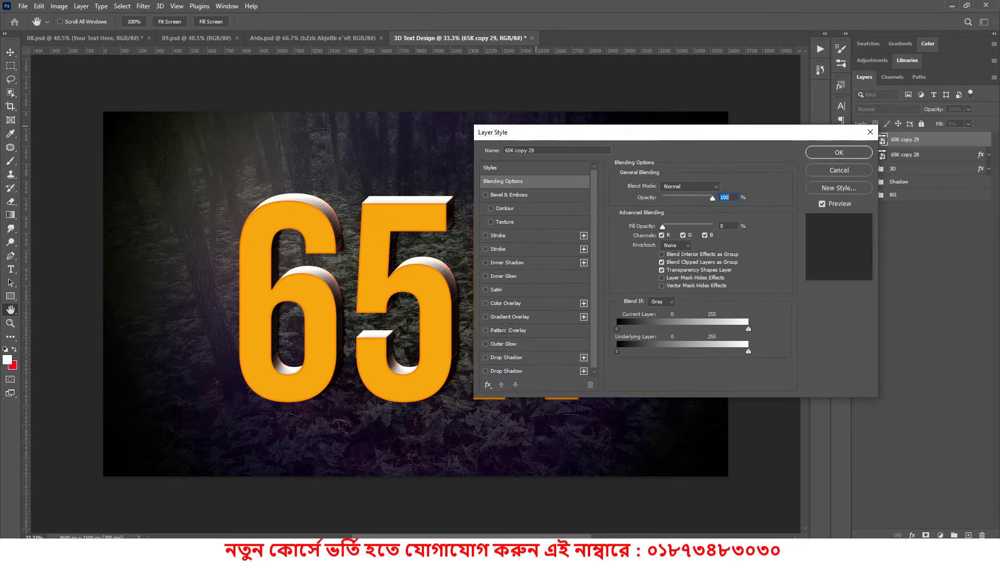
pyautogui.click(507, 330)
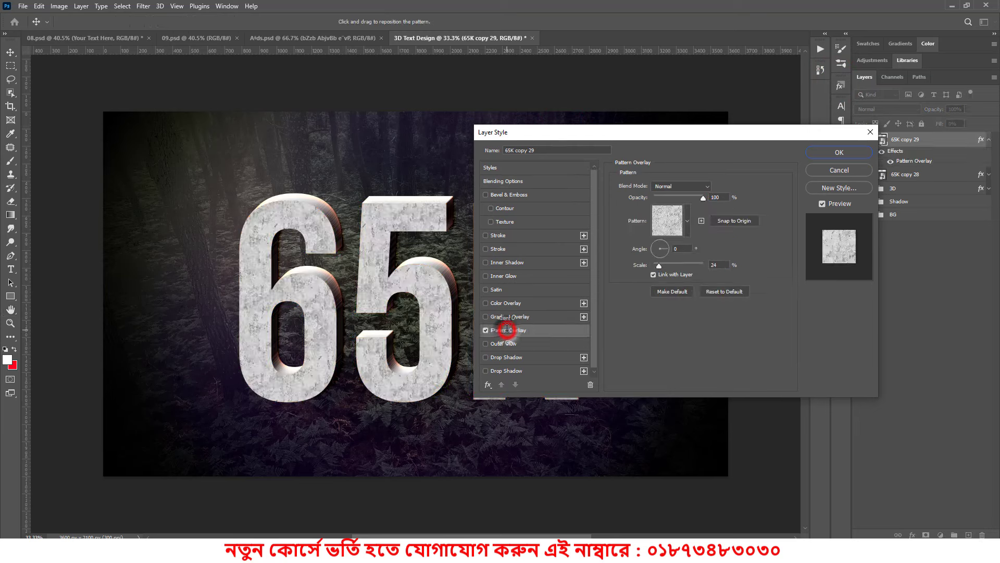
pyautogui.click(687, 220)
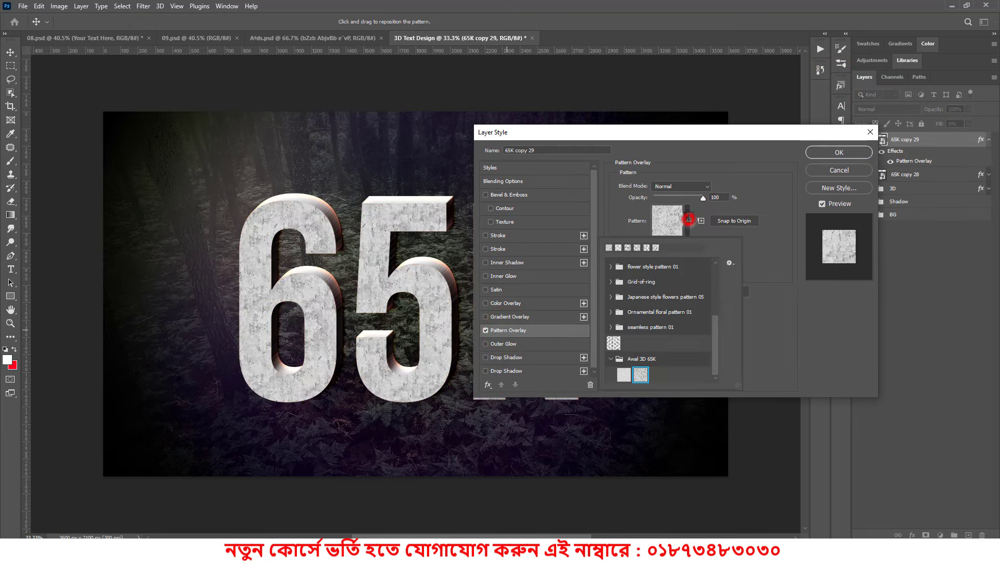
pyautogui.click(641, 374)
pyautogui.click(736, 160)
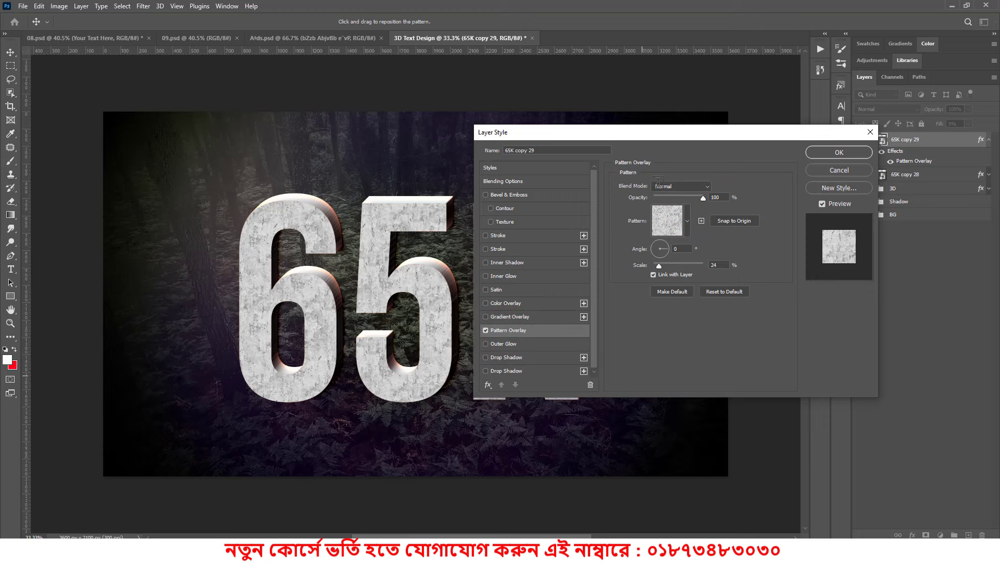
# Blend the grunge pattern in Color Burn mode at scale 24.
pyautogui.click(708, 186)
pyautogui.click(688, 227)
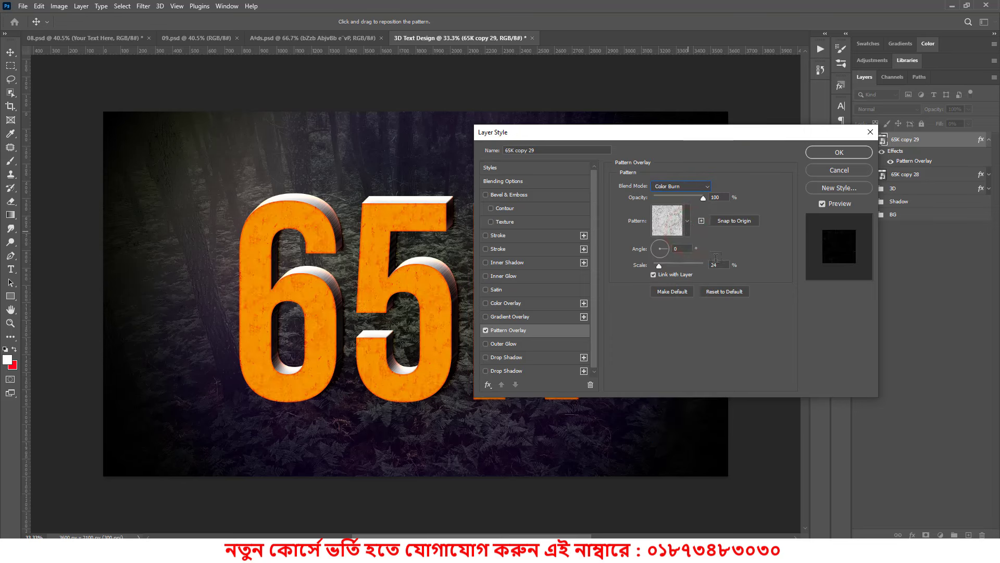
pyautogui.moveTo(659, 266); pyautogui.dragTo(665, 266)
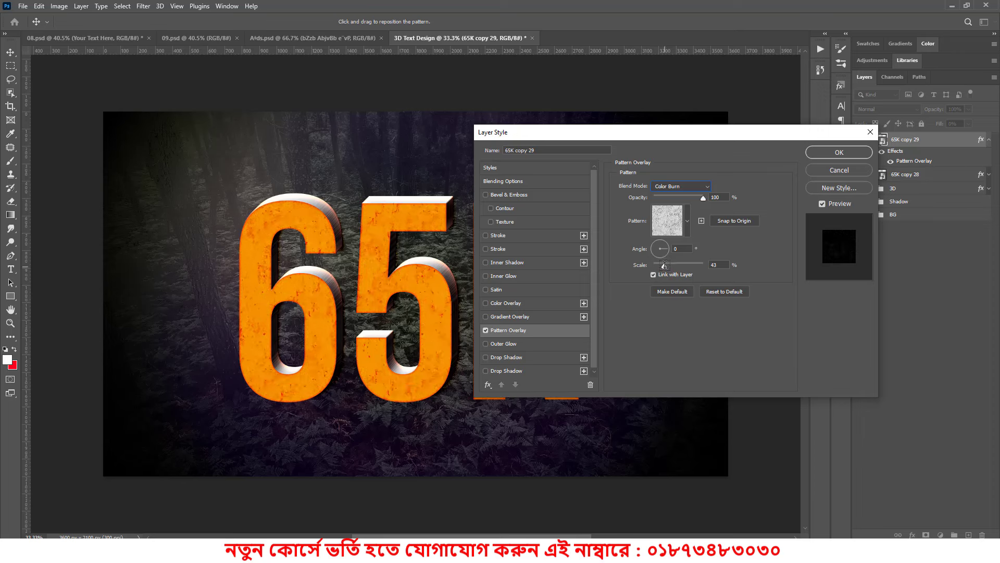
pyautogui.write('24')
pyautogui.click(720, 264)
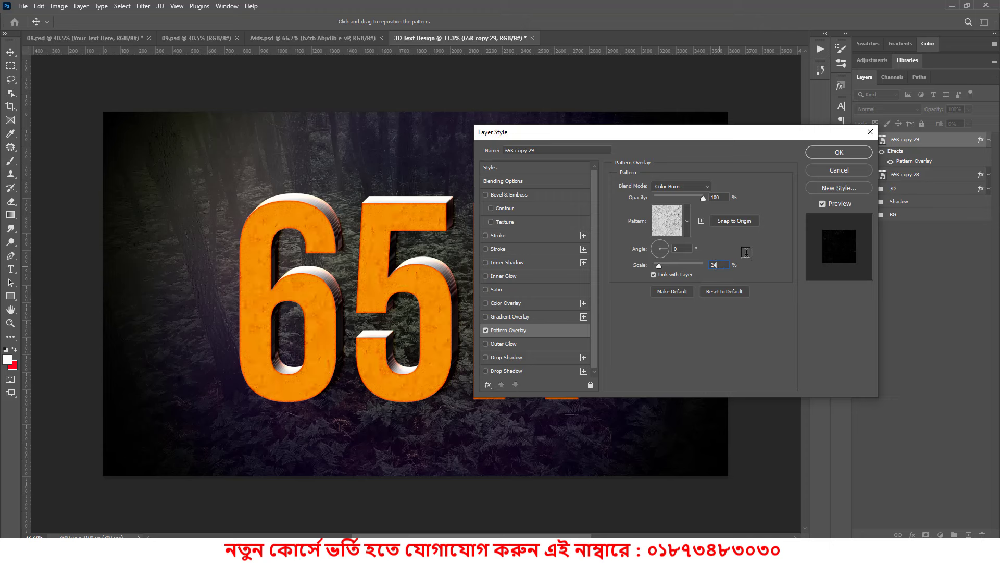
pyautogui.doubleClick(716, 264)
pyautogui.doubleClick(718, 197)
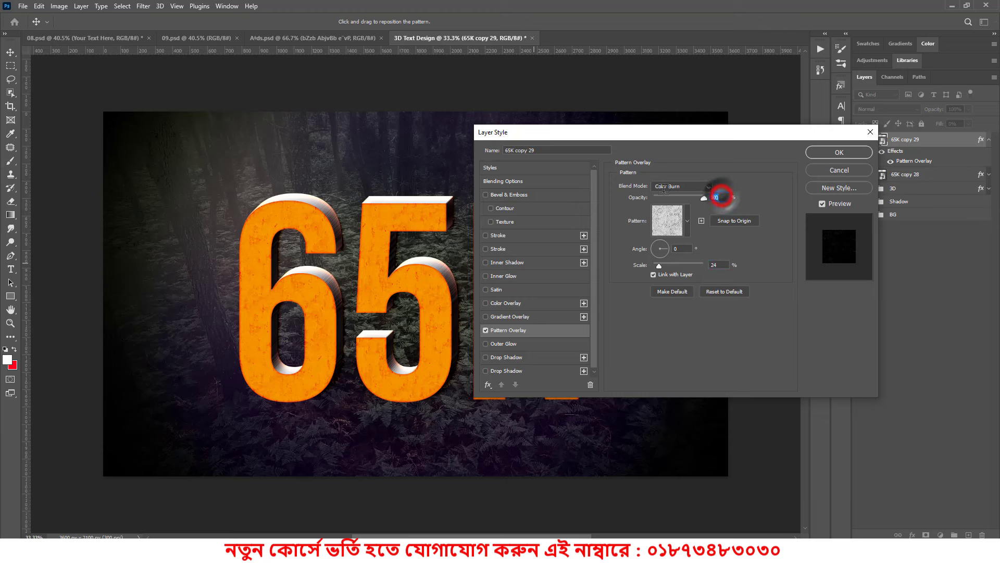
pyautogui.doubleClick(718, 264)
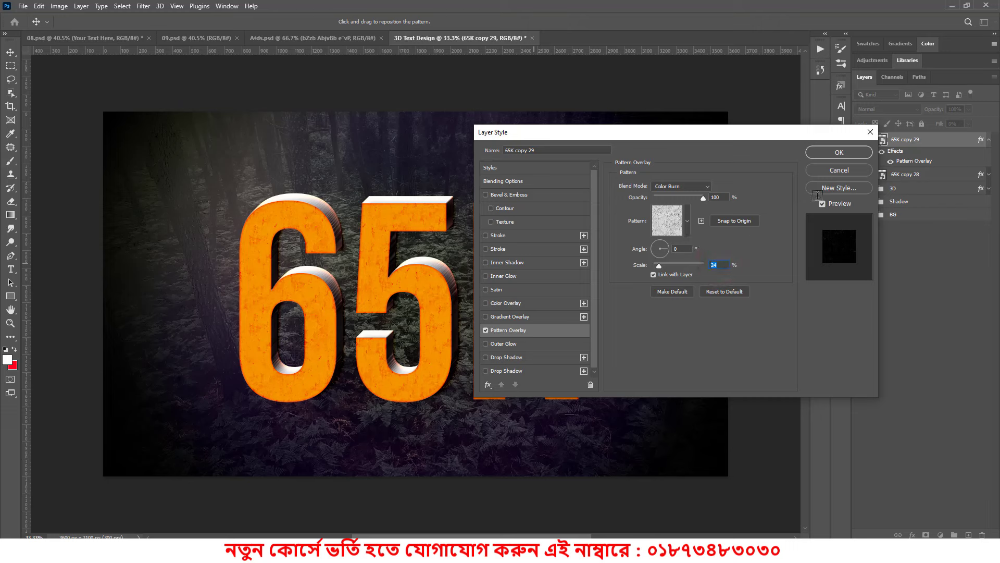
# Apply the pattern overlay and group both textured 65K copies as 'Surfance'.
pyautogui.click(839, 152)
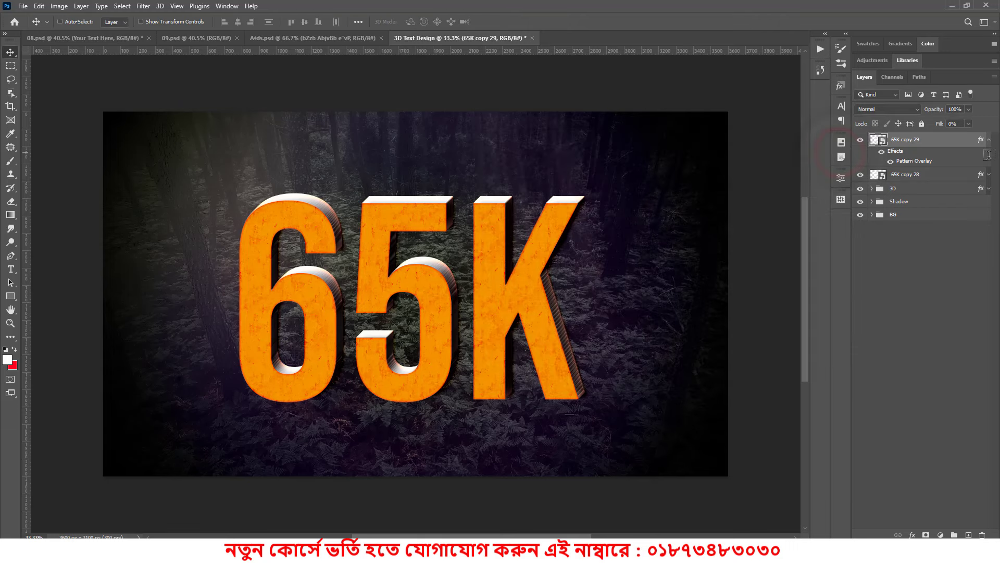
pyautogui.click(989, 141)
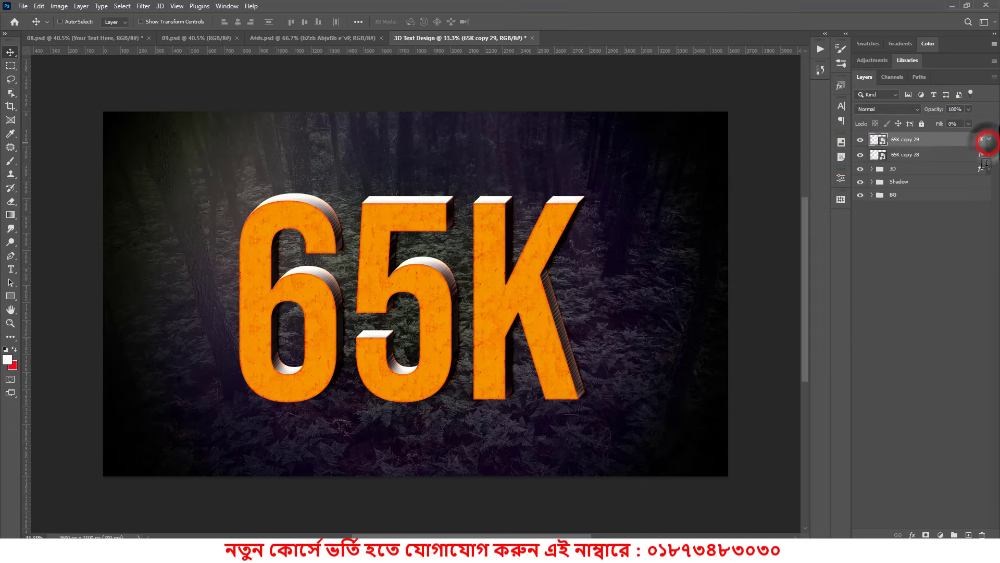
pyautogui.keyDown('ctrl'); pyautogui.click(915, 154); pyautogui.keyUp('ctrl')
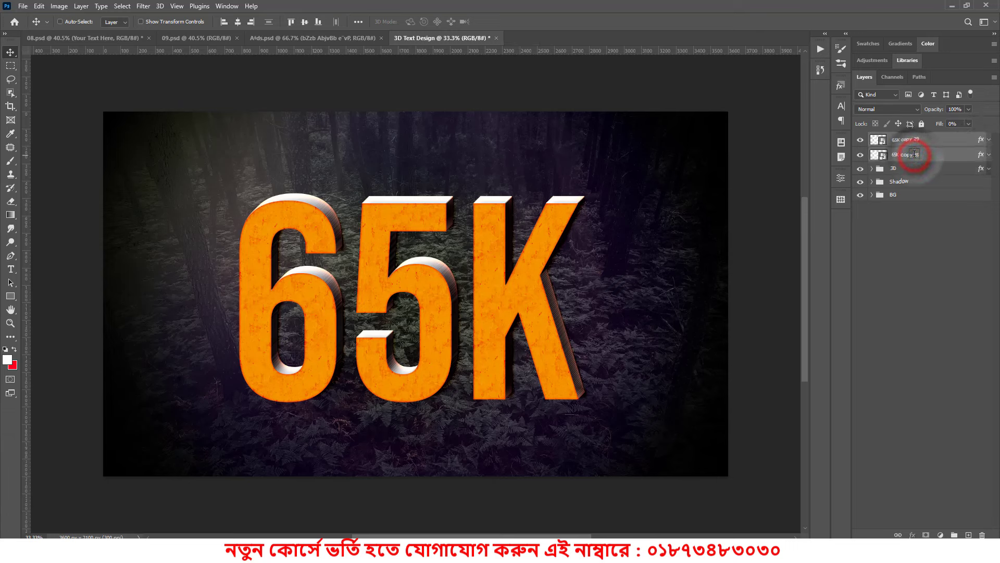
pyautogui.hotkey('ctrl', 'g')
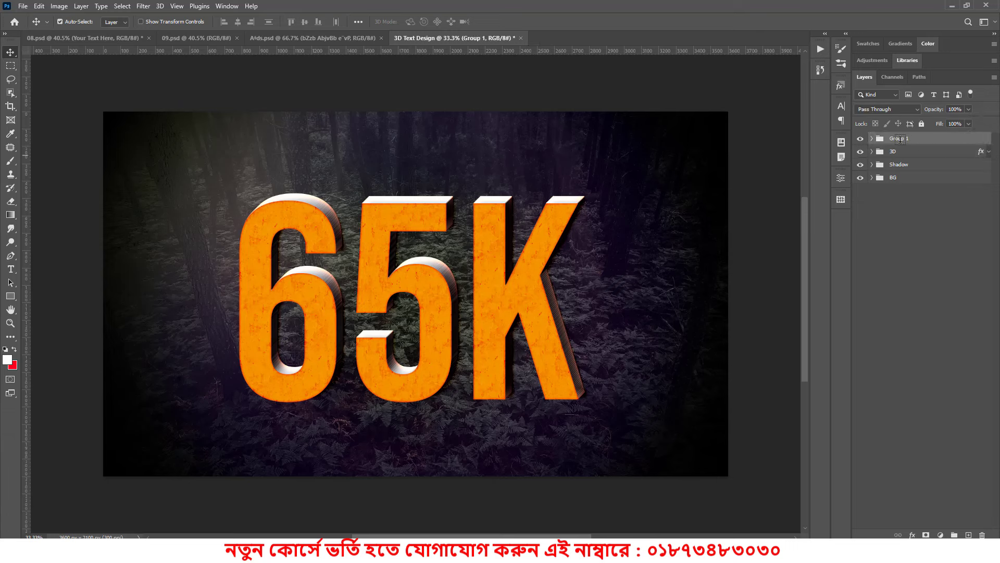
pyautogui.doubleClick(901, 138)
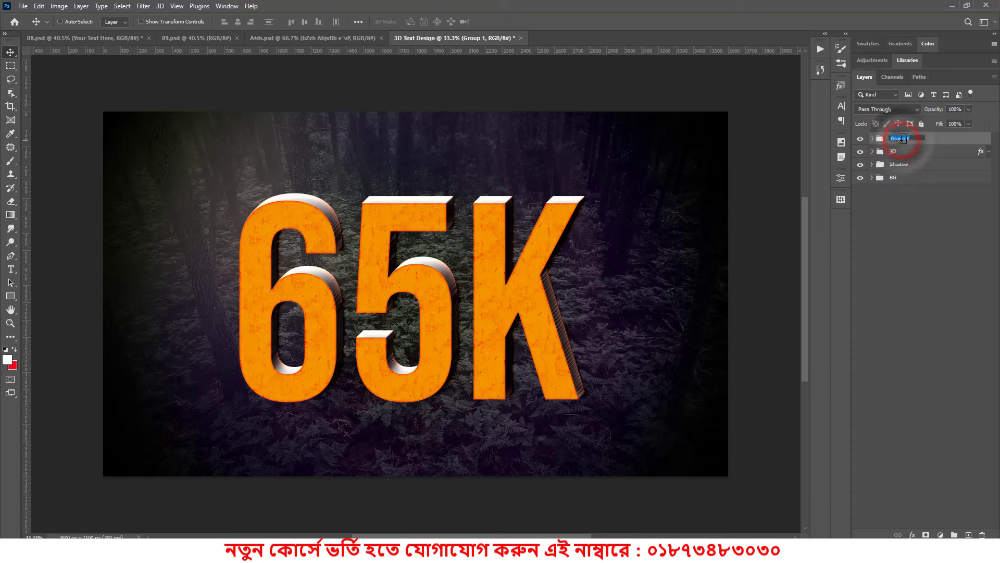
pyautogui.write('Surface')
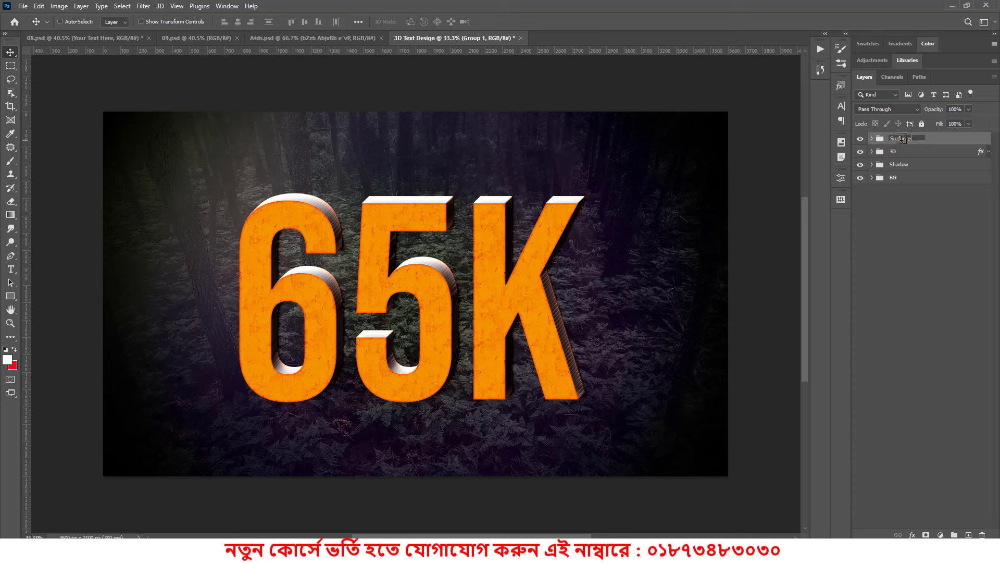
pyautogui.press('Return')
# Duplicate copy 29 above Surfance as copy 30 and group it into Group 1.
pyautogui.click(871, 138)
pyautogui.moveTo(922, 154); pyautogui.dragTo(969, 535)
pyautogui.moveTo(920, 149); pyautogui.dragTo(921, 133)
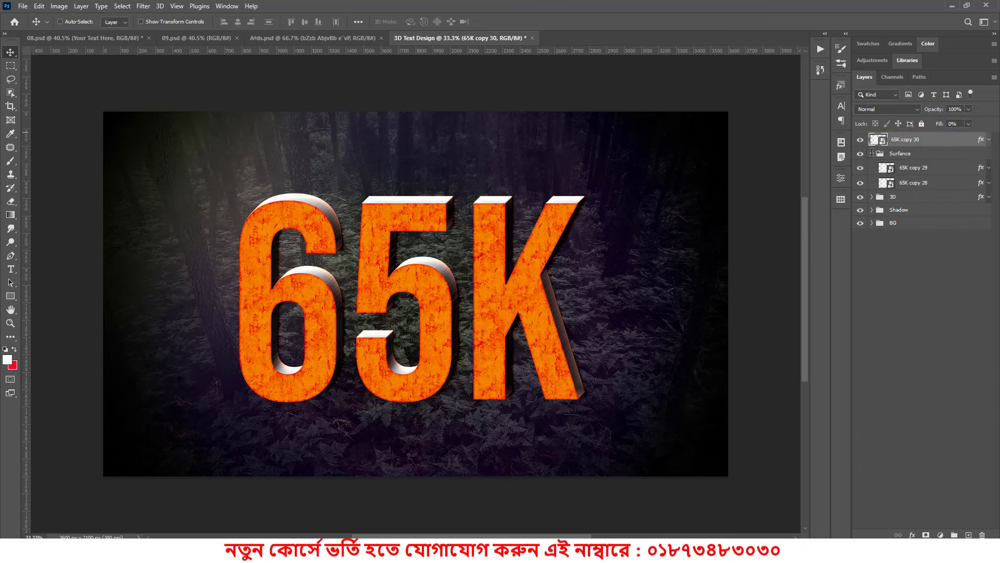
pyautogui.click(872, 154)
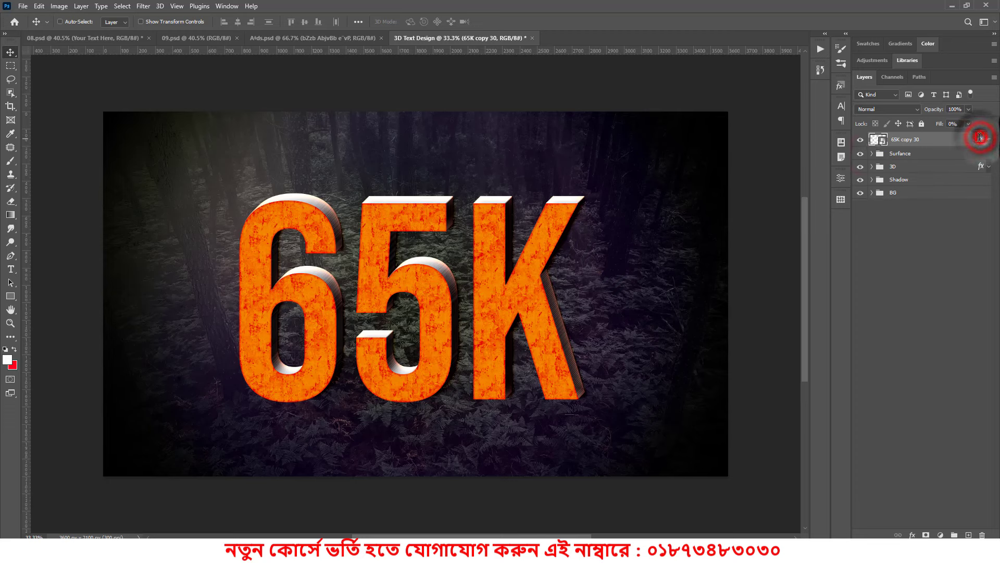
pyautogui.doubleClick(980, 138)
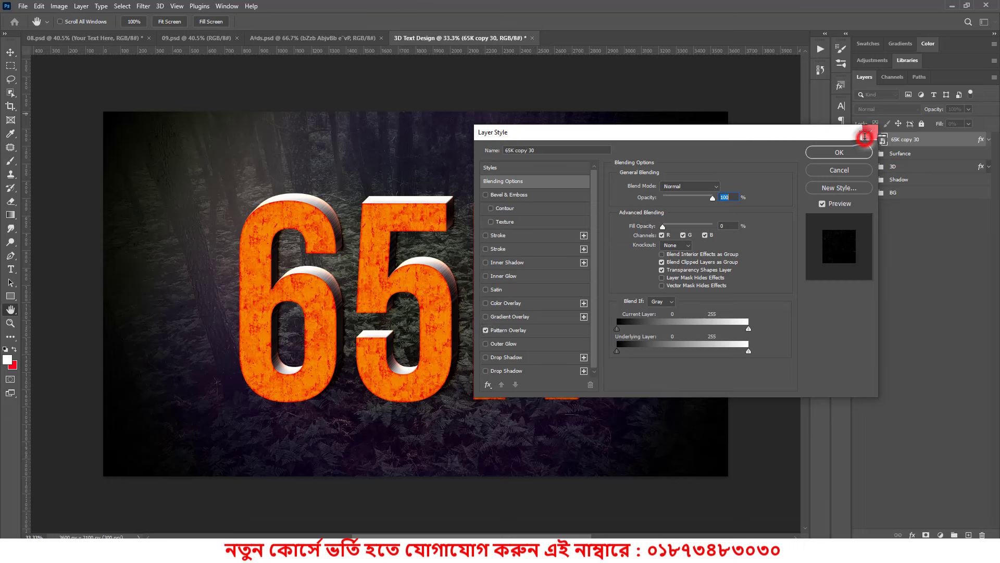
pyautogui.click(858, 151)
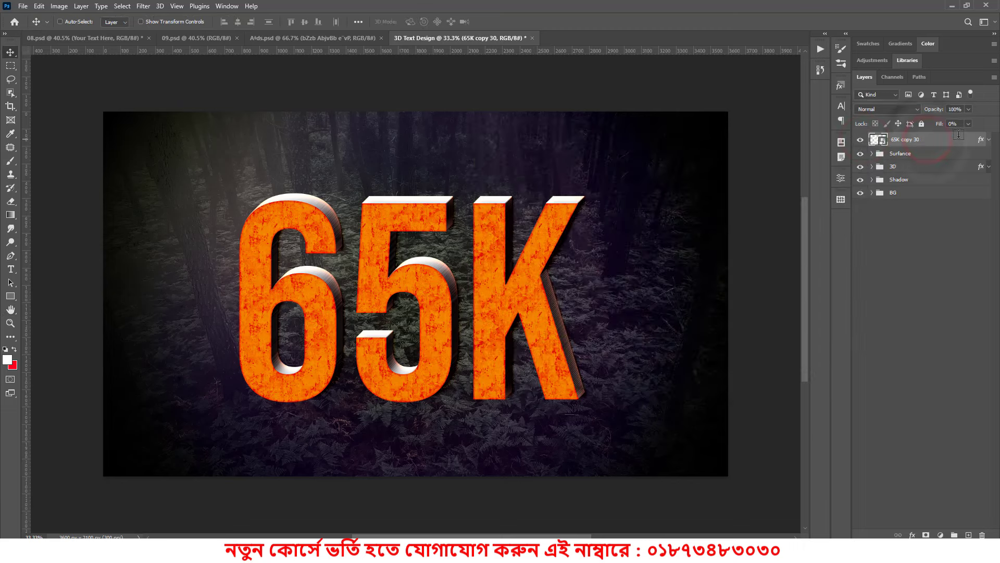
pyautogui.press('ctrl')
pyautogui.hotkey('ctrl', 'g')
pyautogui.click(871, 138)
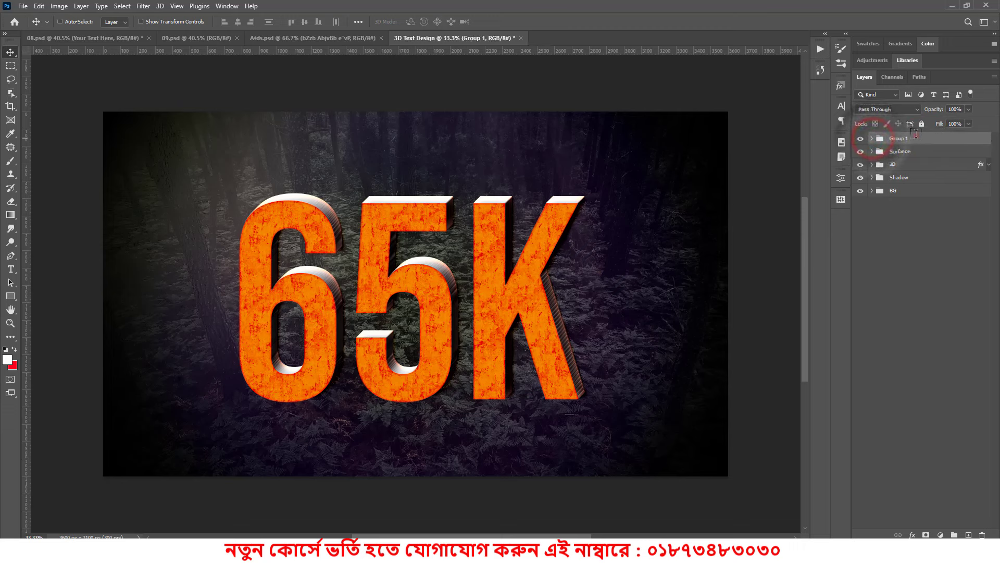
pyautogui.rightClick(917, 136)
# Give Group 1 an ffe400 yellow colour overlay at 80% opacity.
pyautogui.click(823, 125)
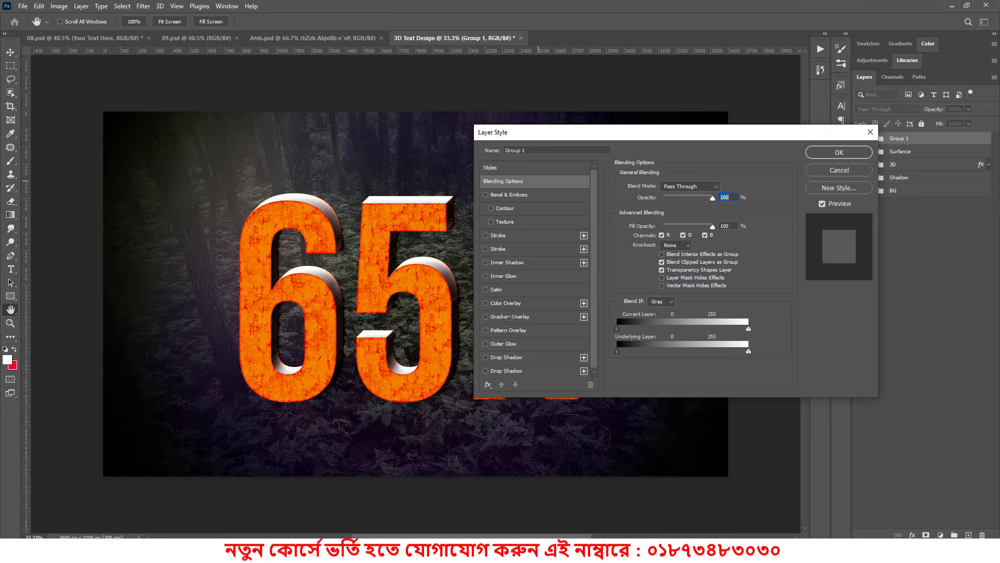
pyautogui.click(506, 302)
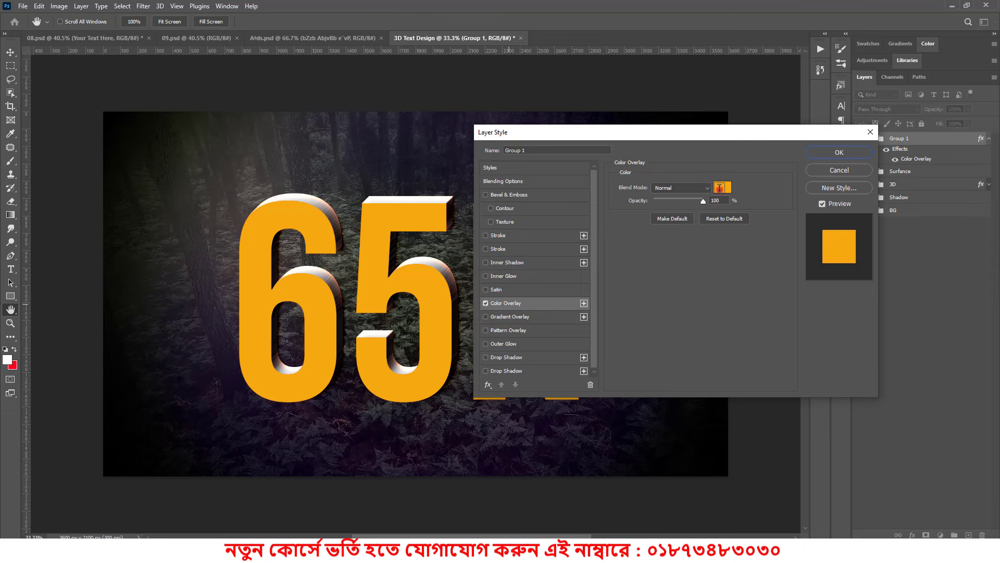
pyautogui.click(719, 187)
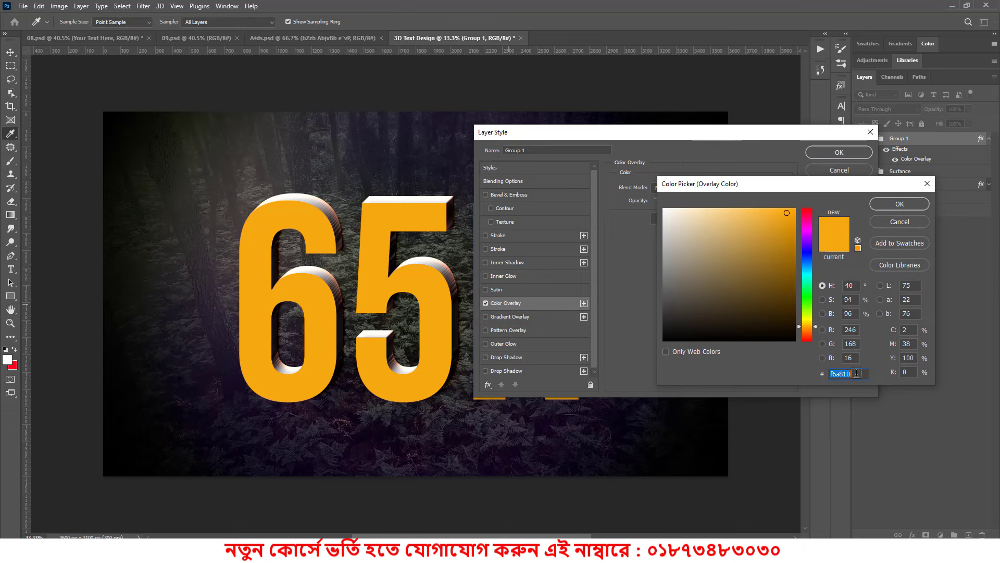
pyautogui.write('ff')
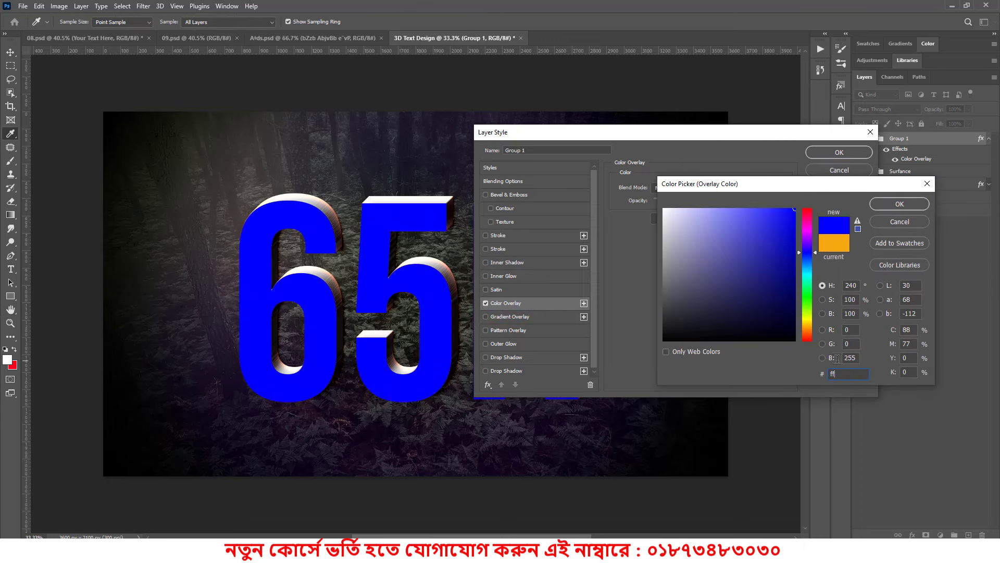
pyautogui.write('e4')
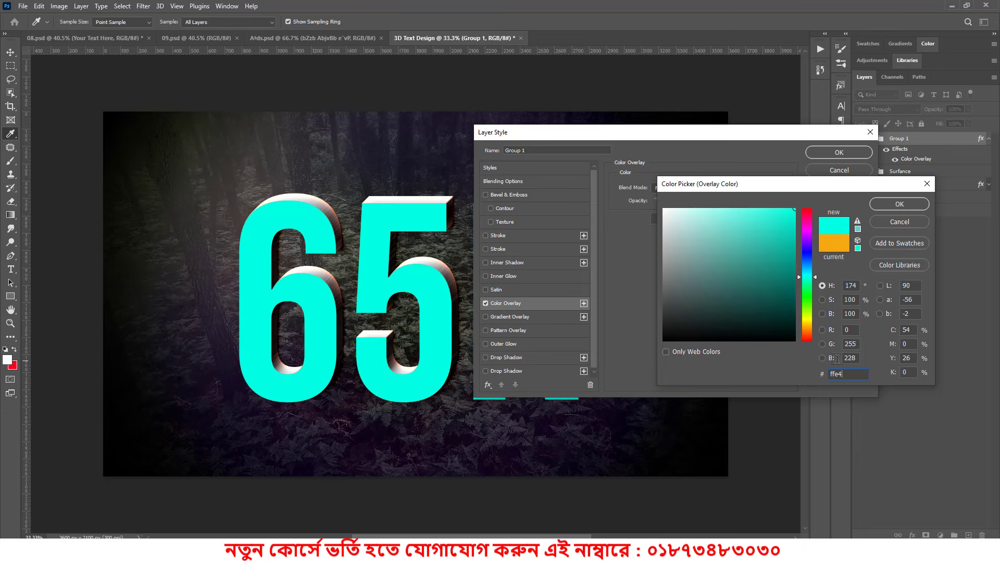
pyautogui.write('00')
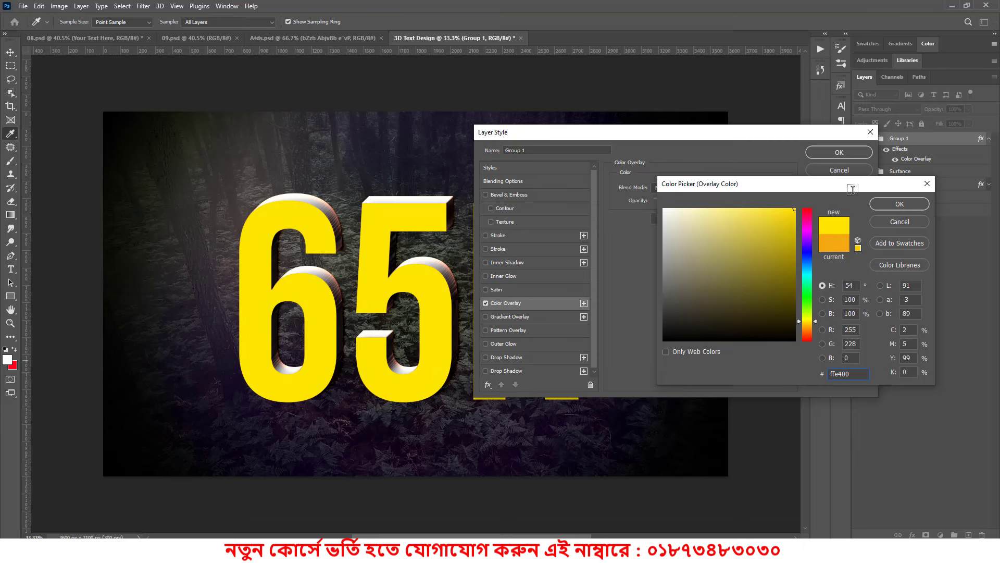
pyautogui.click(889, 203)
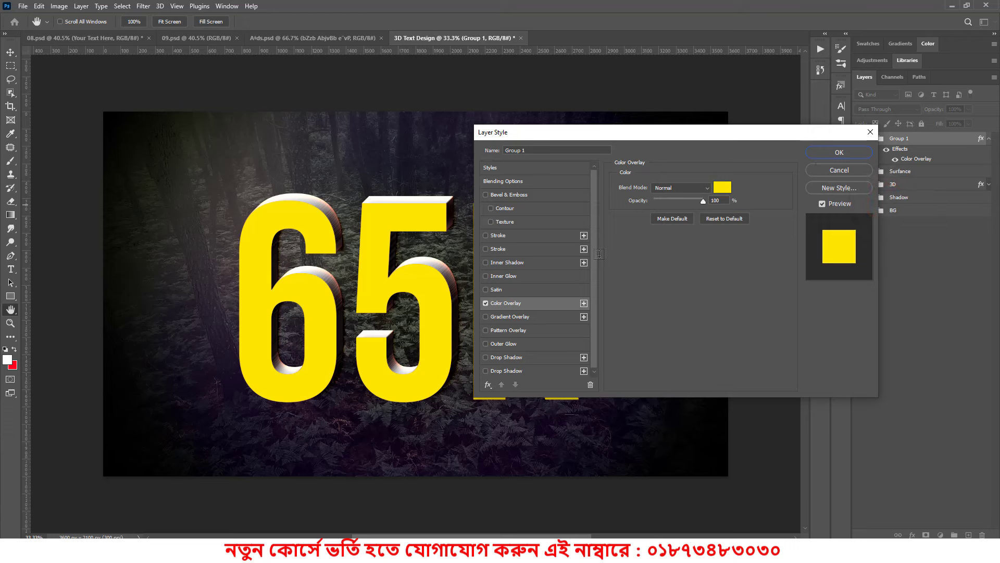
pyautogui.doubleClick(715, 200)
pyautogui.write('80')
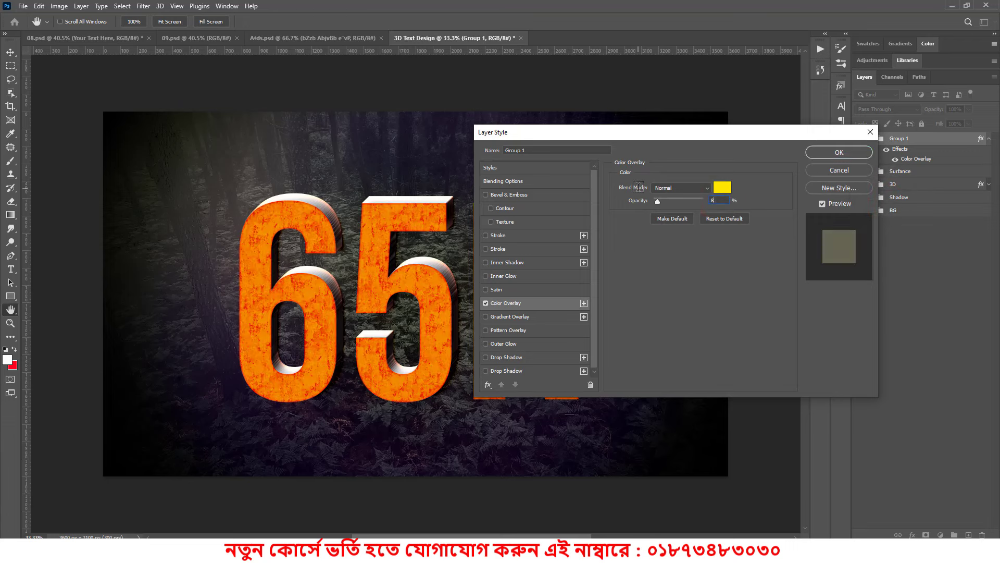
pyautogui.click(820, 153)
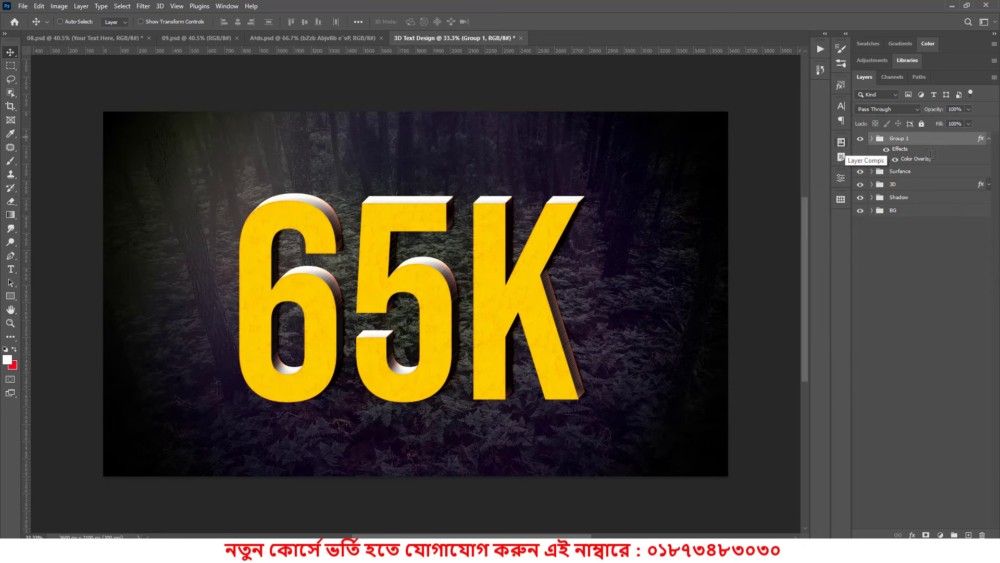
# Add a layer mask to Group 1 and invert it to hide the yellow overlay.
pyautogui.click(989, 139)
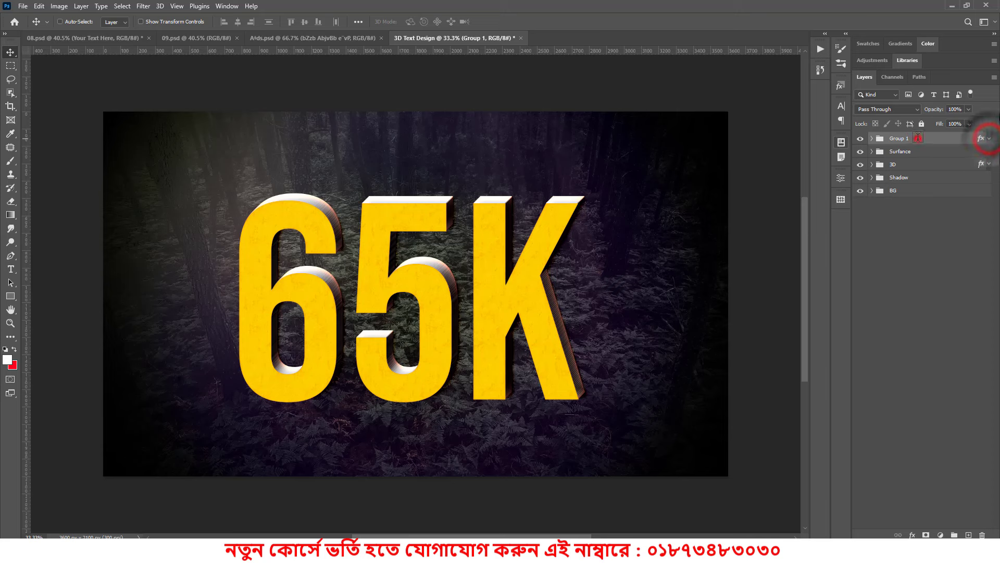
pyautogui.click(926, 534)
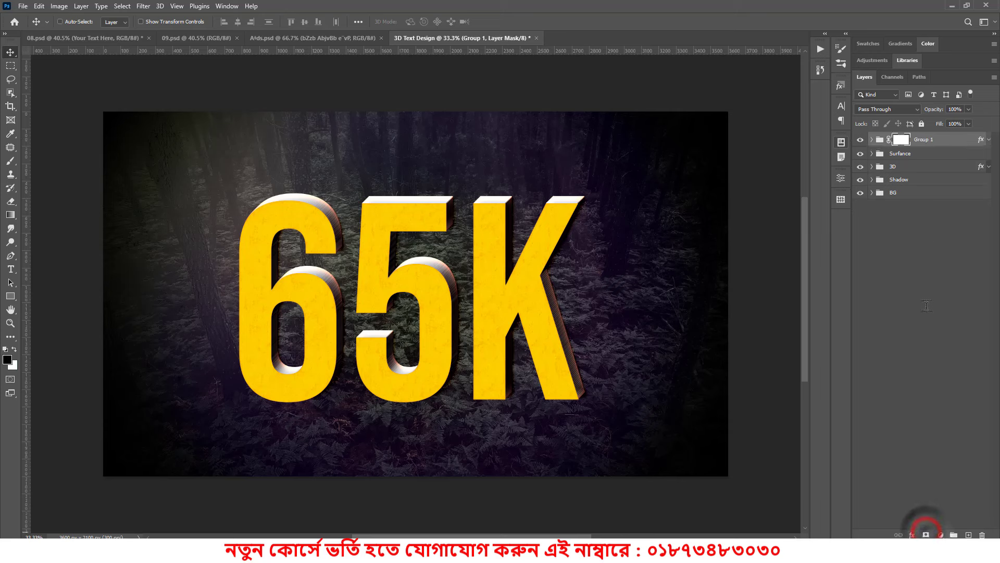
pyautogui.click(901, 138)
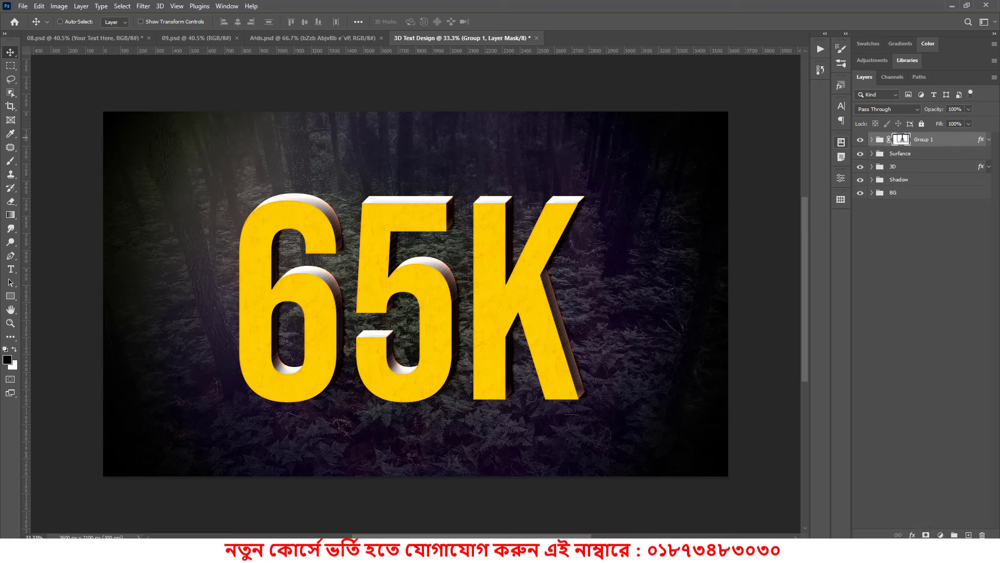
pyautogui.hotkey('ctrl', 'i')
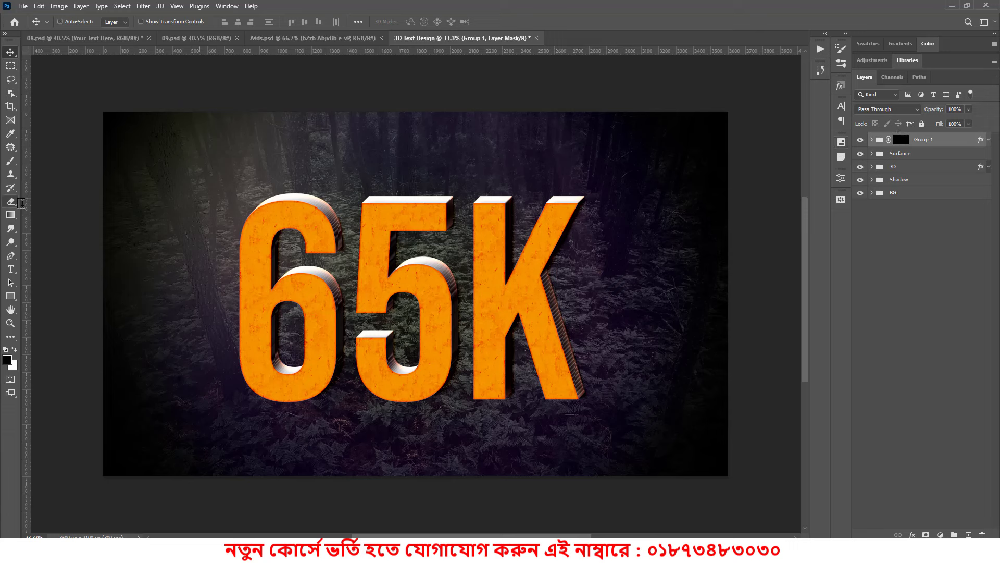
# Switch to the Brush tool with a Soft Round preset.
pyautogui.click(10, 162)
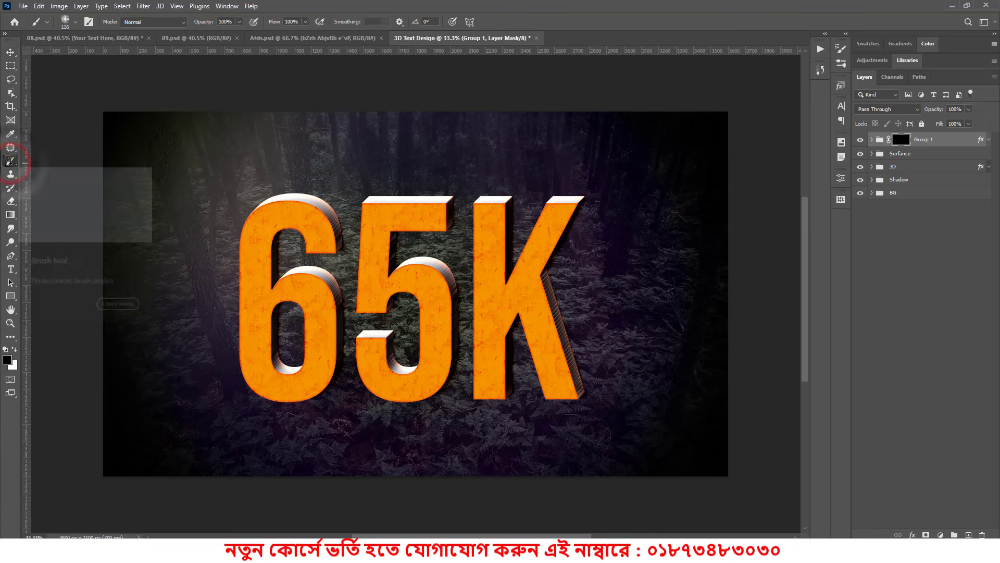
pyautogui.click(66, 21)
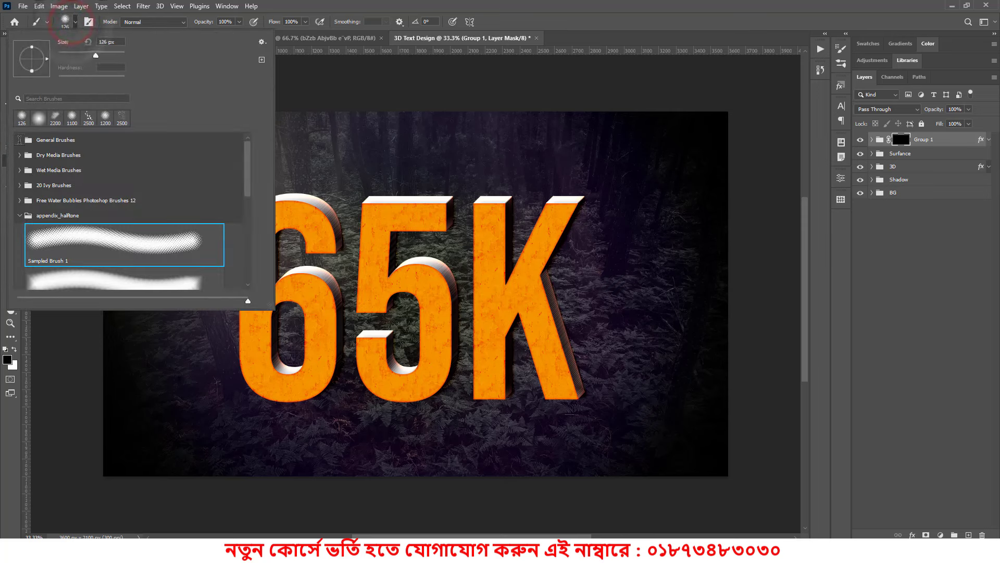
pyautogui.click(19, 140)
pyautogui.click(61, 159)
pyautogui.press('Return')
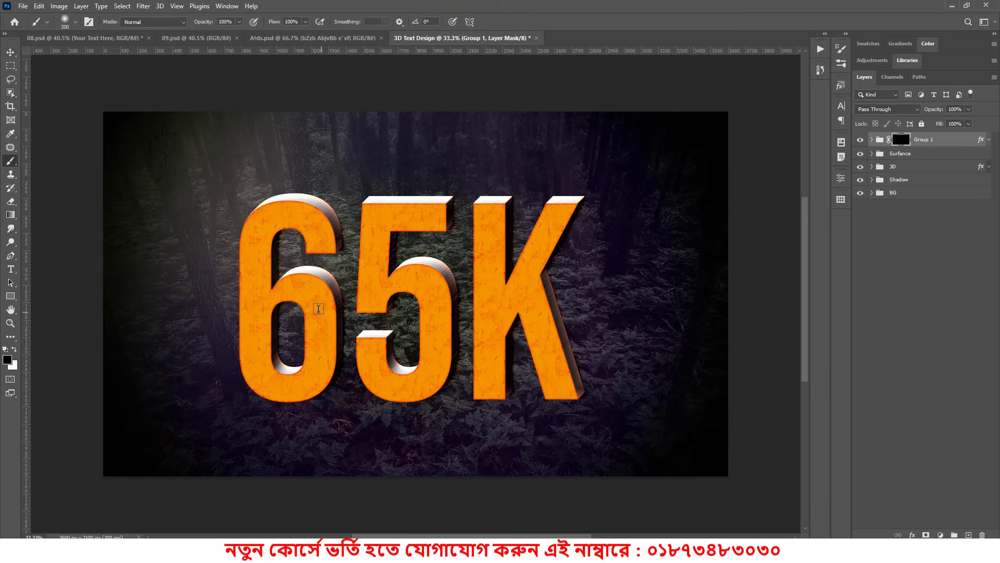
pyautogui.click(284, 300)
# Set the foreground colour to white and the background to black.
pyautogui.click(7, 357)
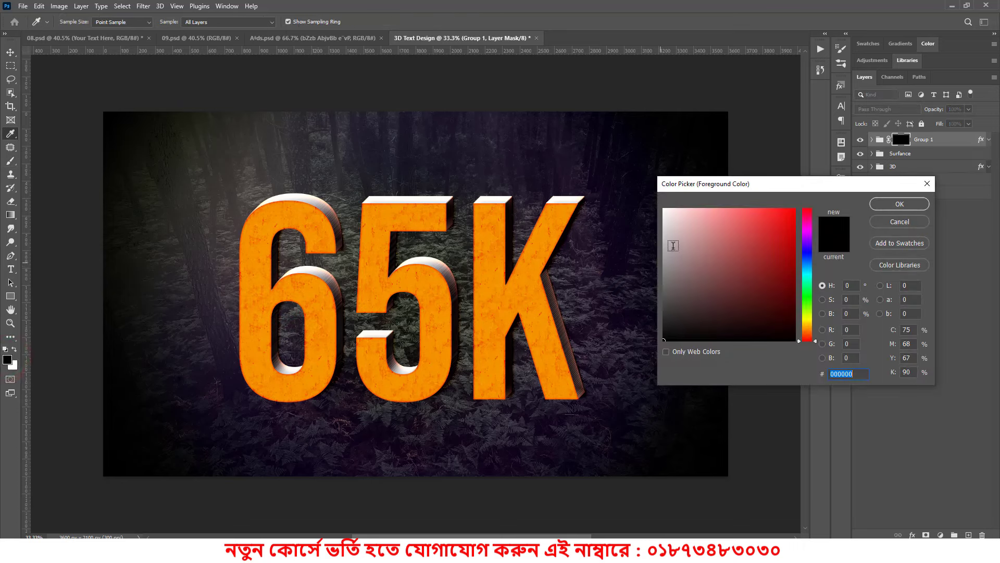
pyautogui.moveTo(673, 244); pyautogui.dragTo(664, 208)
pyautogui.click(889, 205)
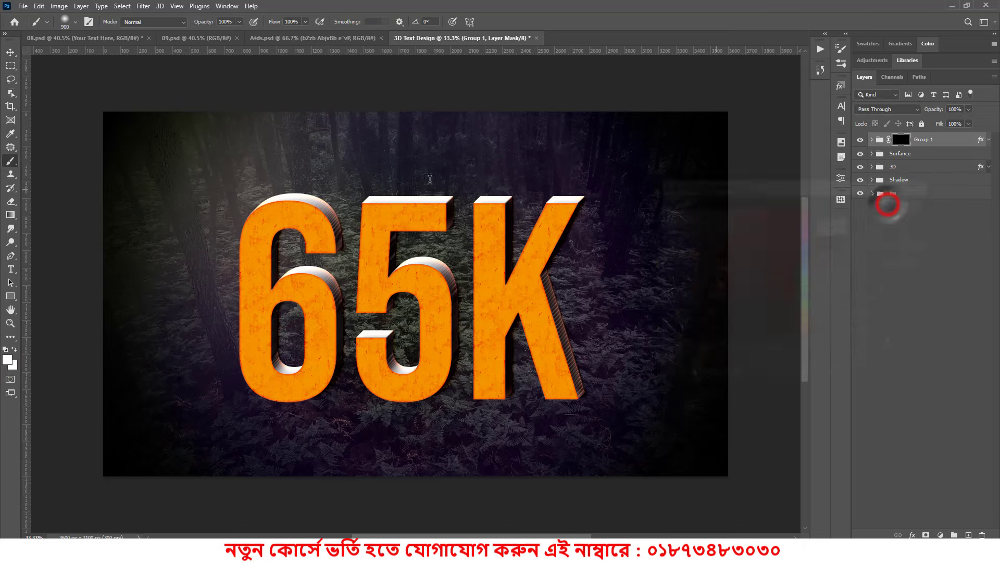
pyautogui.click(13, 363)
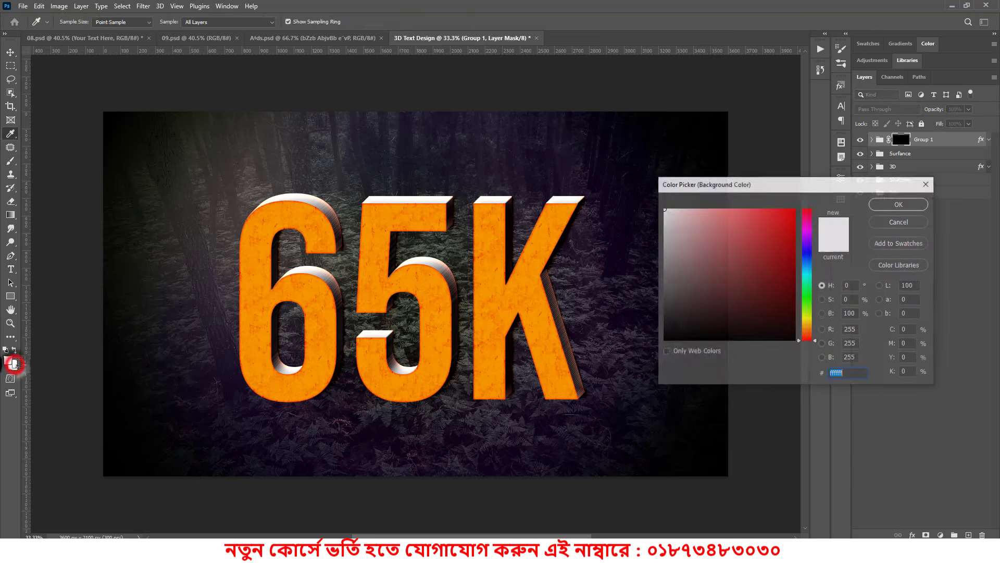
pyautogui.moveTo(701, 313); pyautogui.dragTo(664, 340)
pyautogui.click(881, 202)
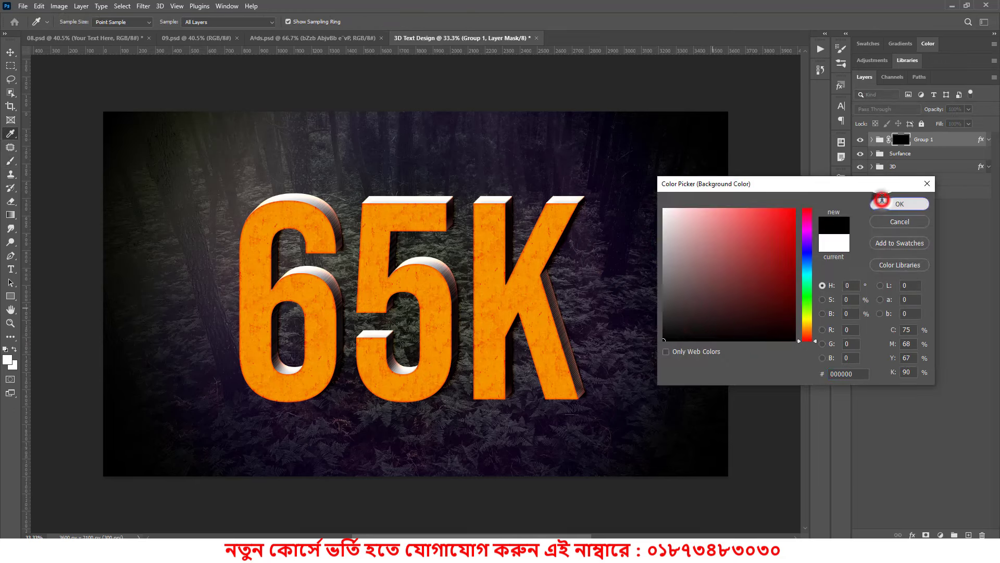
# Paint soft yellow highlights back onto the 6, 5 and K, top and bottom.
pyautogui.click(283, 298)
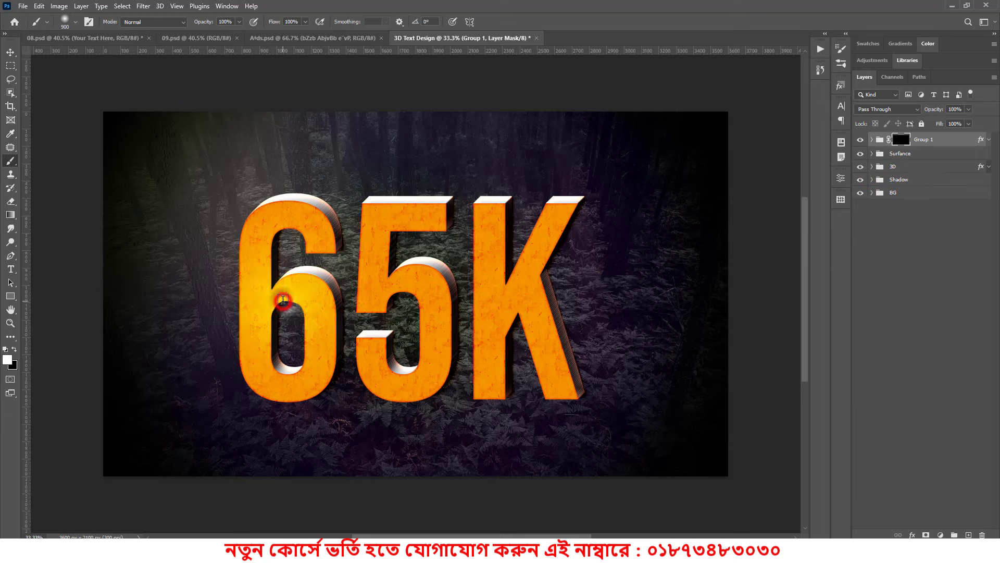
pyautogui.click(404, 302)
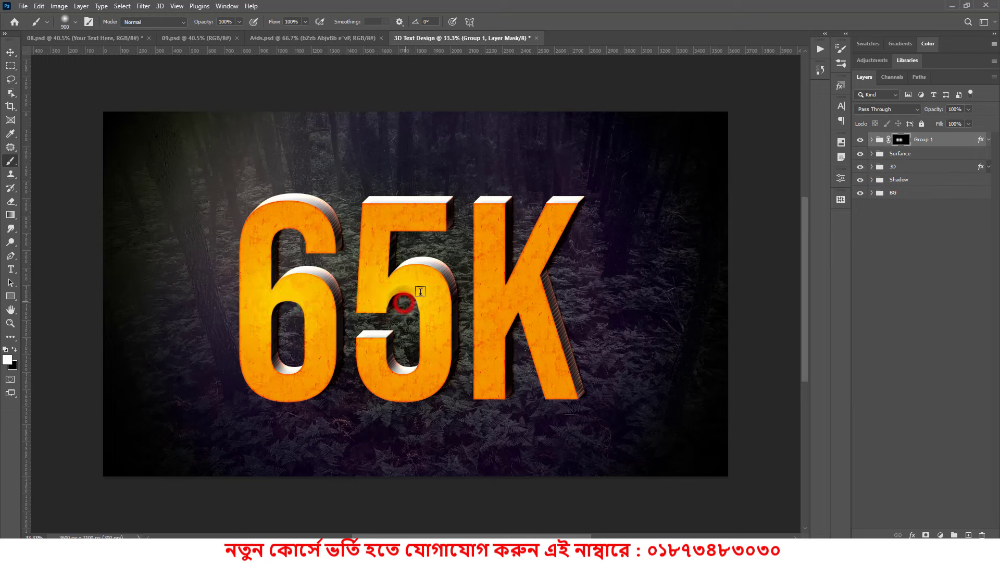
pyautogui.click(512, 293)
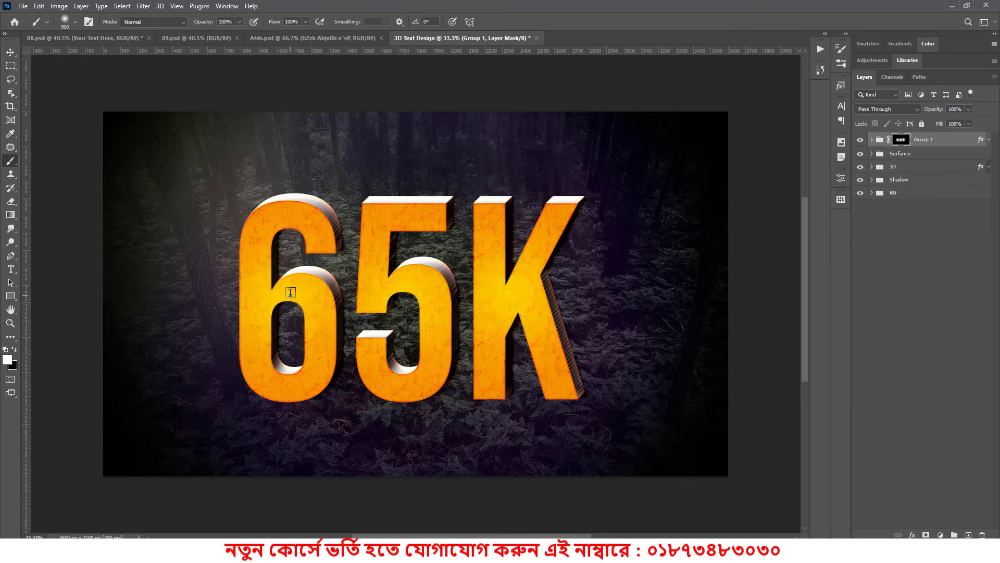
pyautogui.click(295, 238)
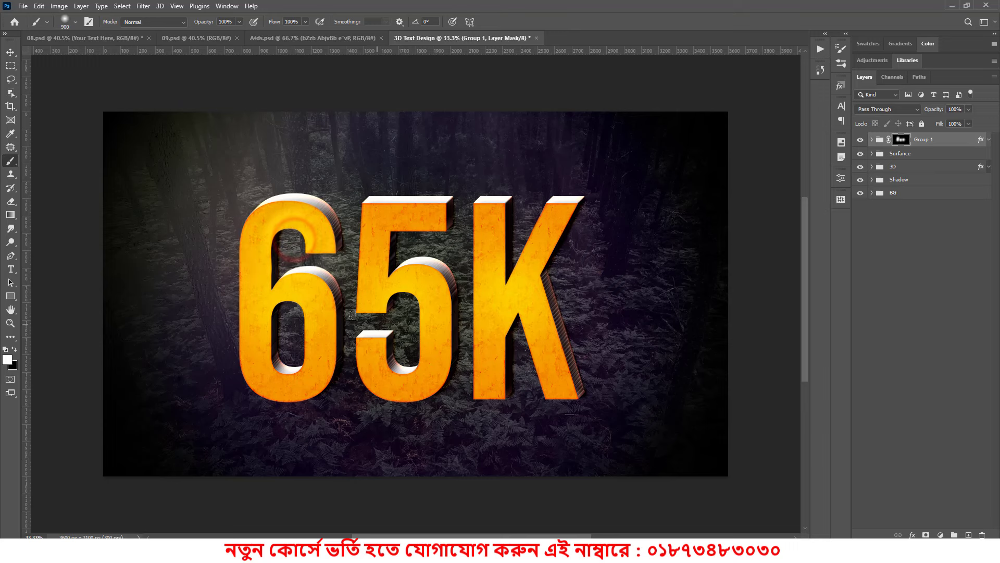
pyautogui.click(287, 423)
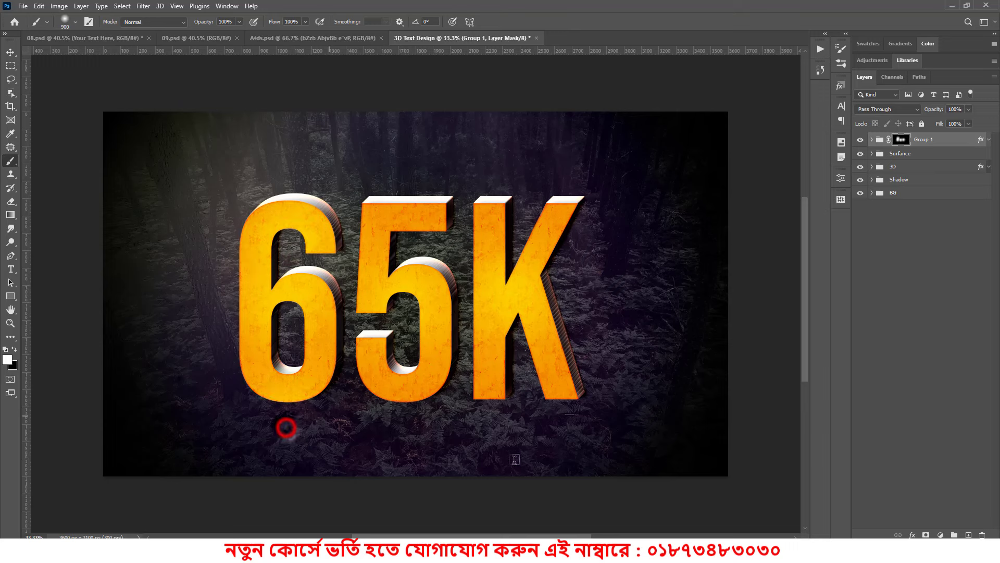
pyautogui.click(402, 430)
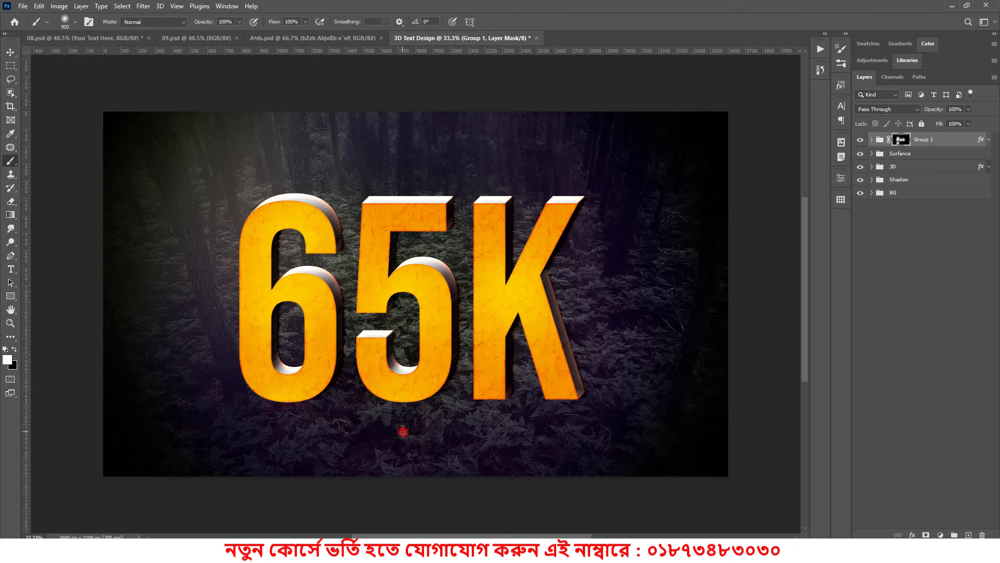
pyautogui.click(523, 415)
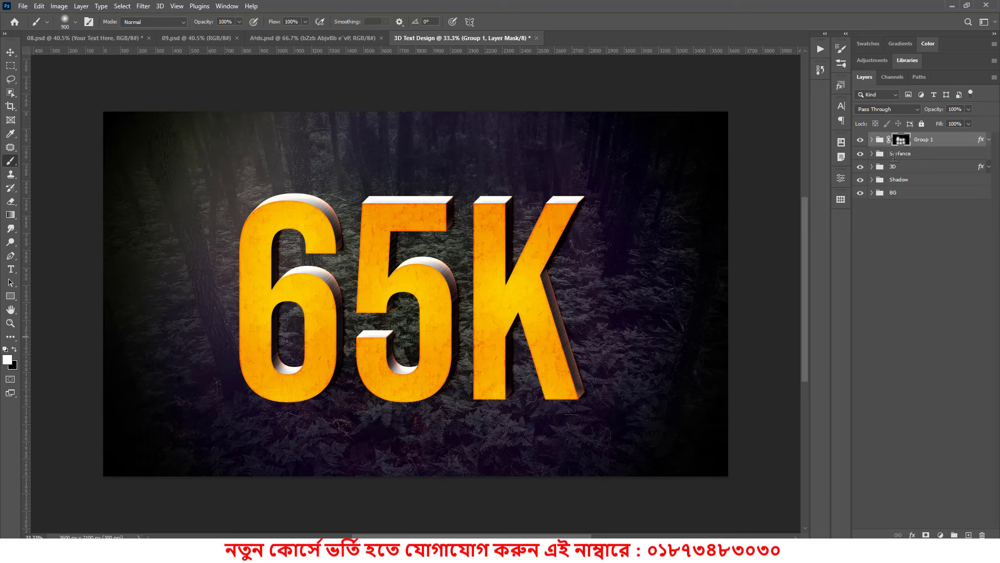
# Copy the 65K copy 29 texture layer above Group 1 as copy 31, then duplicate it as copy 32.
pyautogui.click(877, 154)
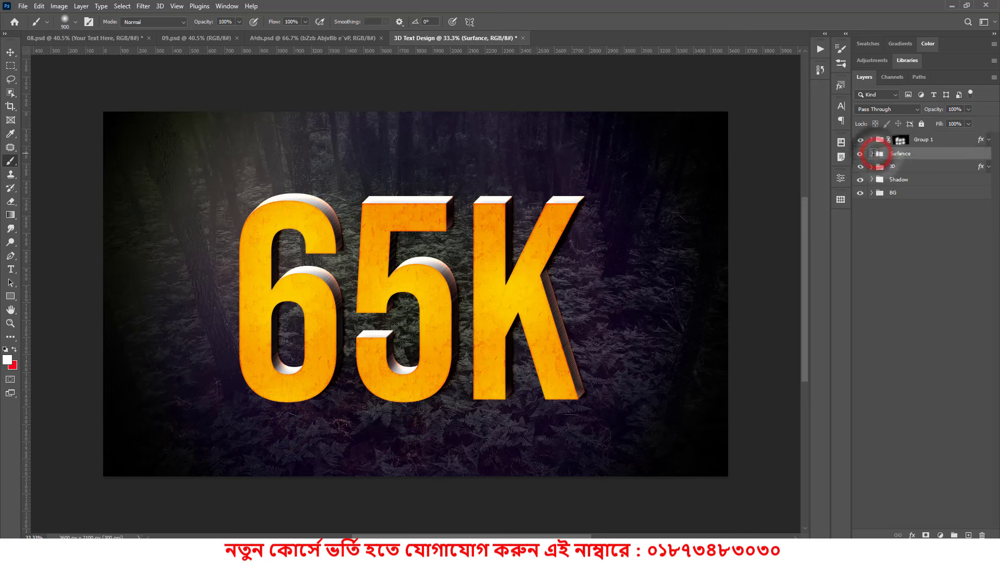
pyautogui.click(929, 157)
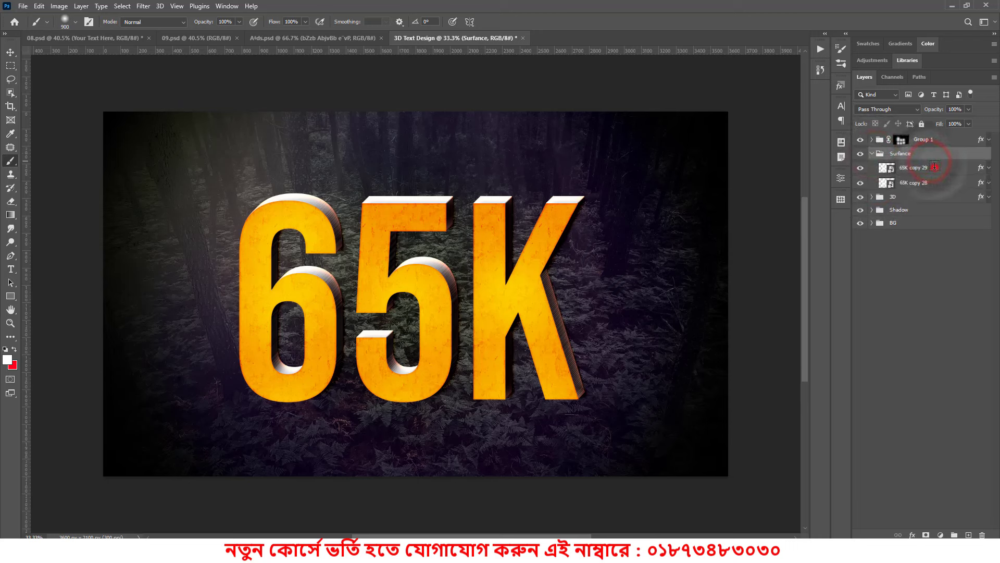
pyautogui.moveTo(946, 168); pyautogui.dragTo(969, 535)
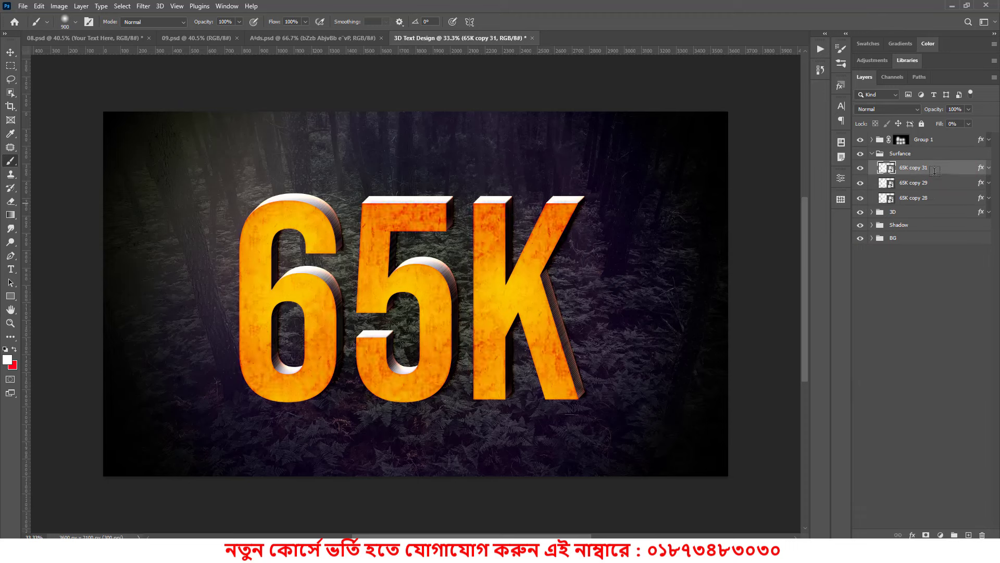
pyautogui.moveTo(938, 166); pyautogui.dragTo(907, 135)
pyautogui.click(871, 168)
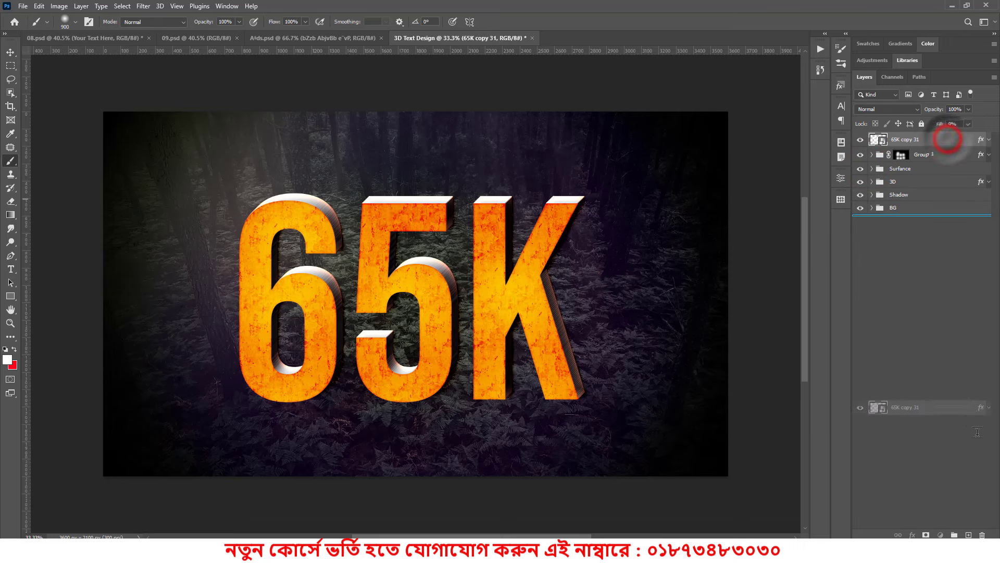
pyautogui.hotkey('ctrl', 'j')
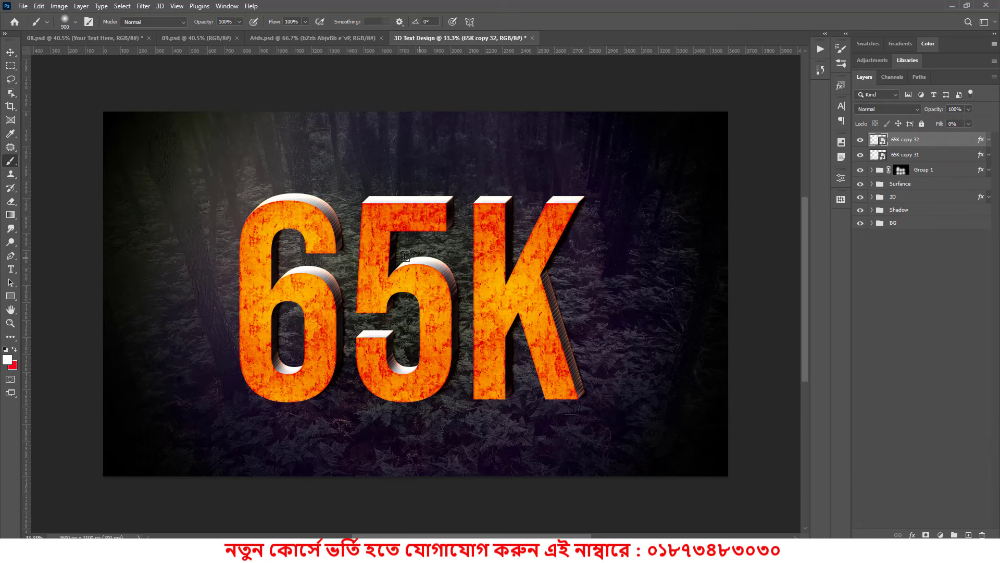
# Duplicate 65K copy 32 as a hidden copy 33 and remove its effects.
pyautogui.click(11, 52)
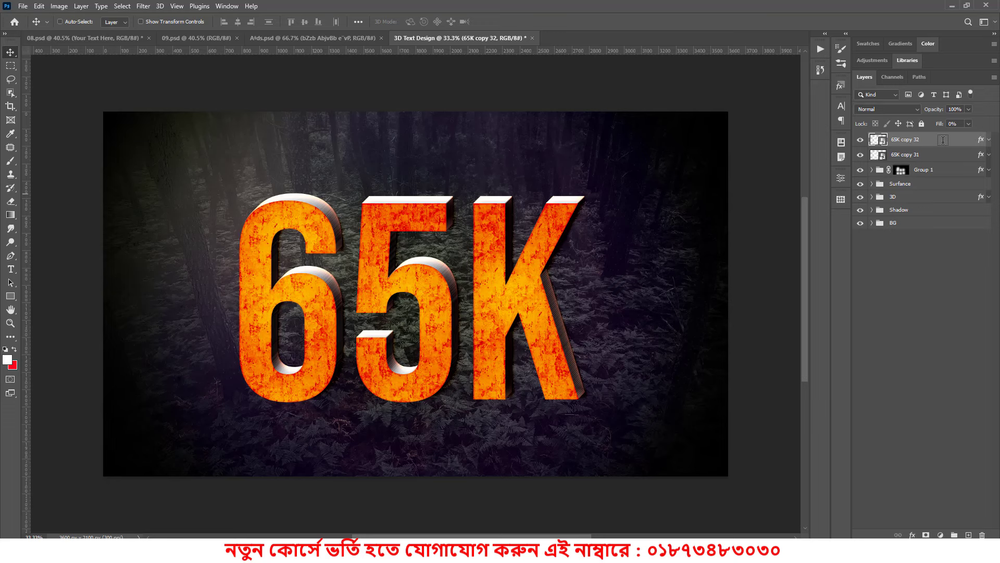
pyautogui.moveTo(942, 140); pyautogui.dragTo(969, 534)
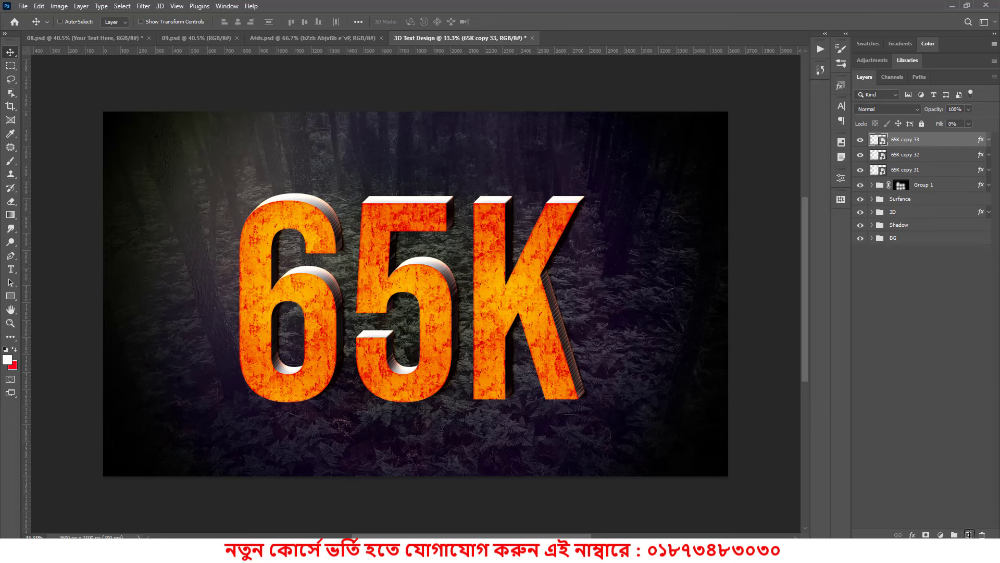
pyautogui.click(860, 139)
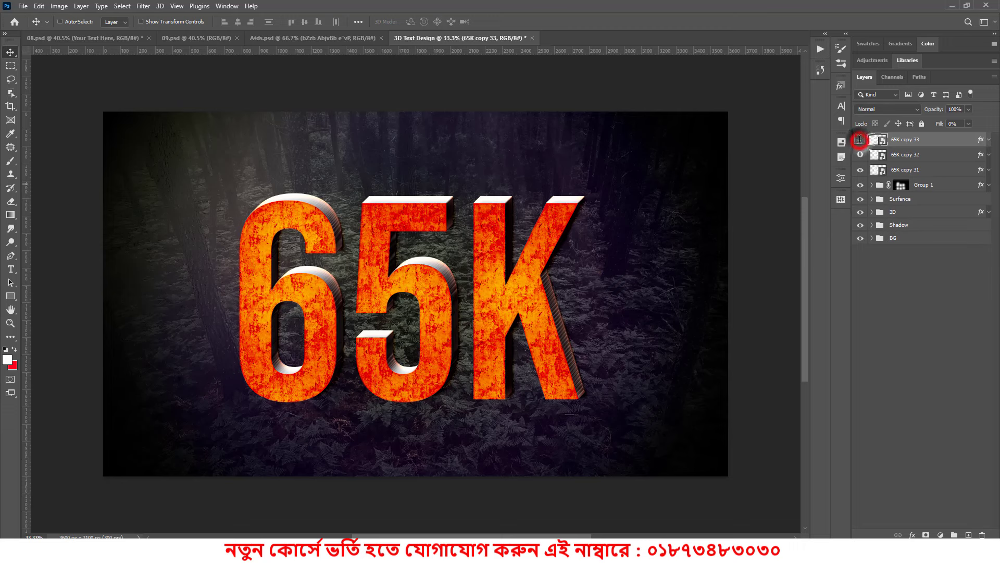
pyautogui.click(988, 139)
pyautogui.moveTo(895, 150)
pyautogui.mouseDown()
pyautogui.moveTo(948, 460)
pyautogui.moveTo(982, 535)
pyautogui.mouseUp()
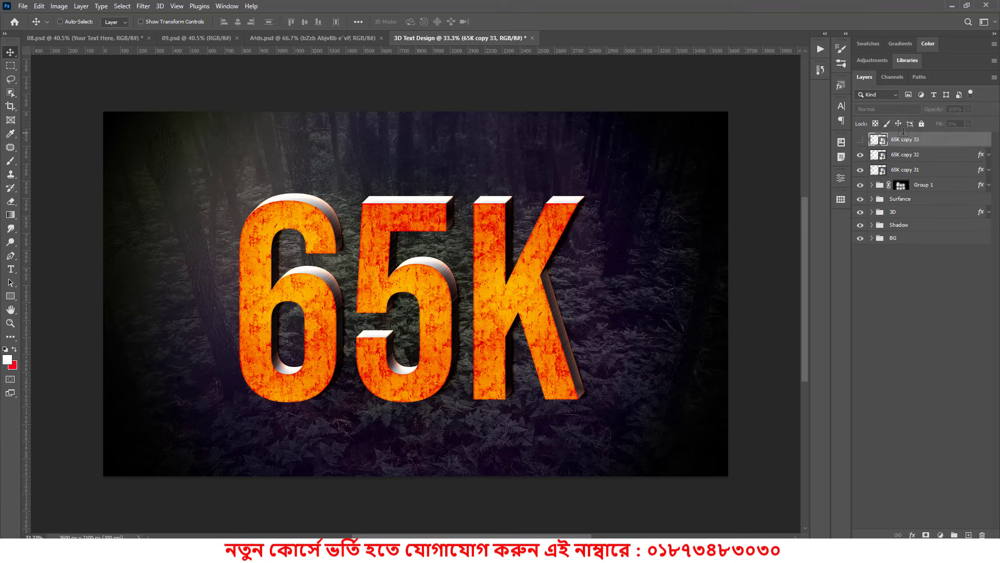
# Select 65K copy 32 and copy 31 and group them with Ctrl+G.
pyautogui.click(916, 155)
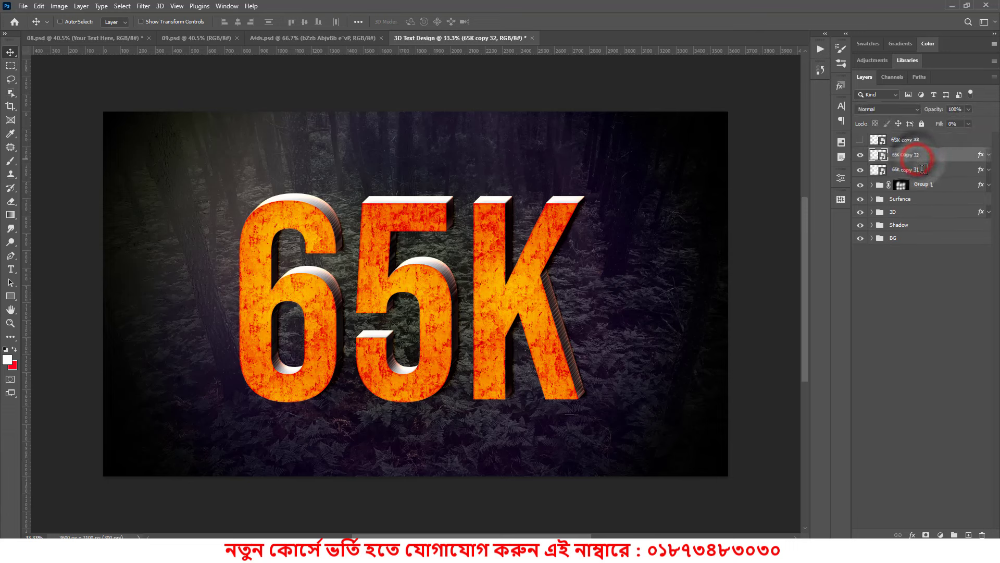
pyautogui.keyDown('shift'); pyautogui.click(922, 169); pyautogui.keyUp('shift')
pyautogui.hotkey('ctrl', 'g')
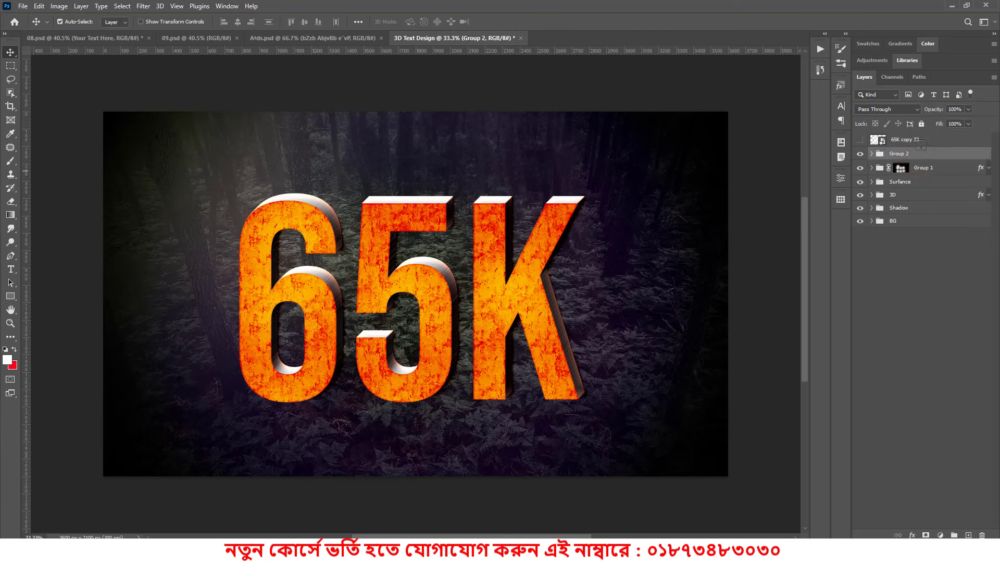
# Rename the 65K copy 33 layer to 'Replace your text'.
pyautogui.doubleClick(908, 139)
pyautogui.write('Replace your text')
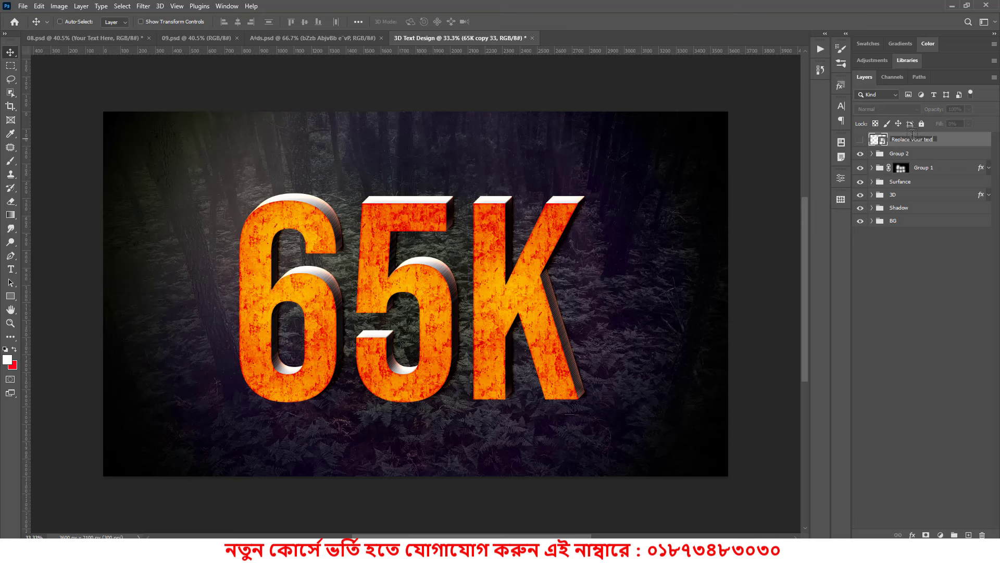
pyautogui.press('Return')
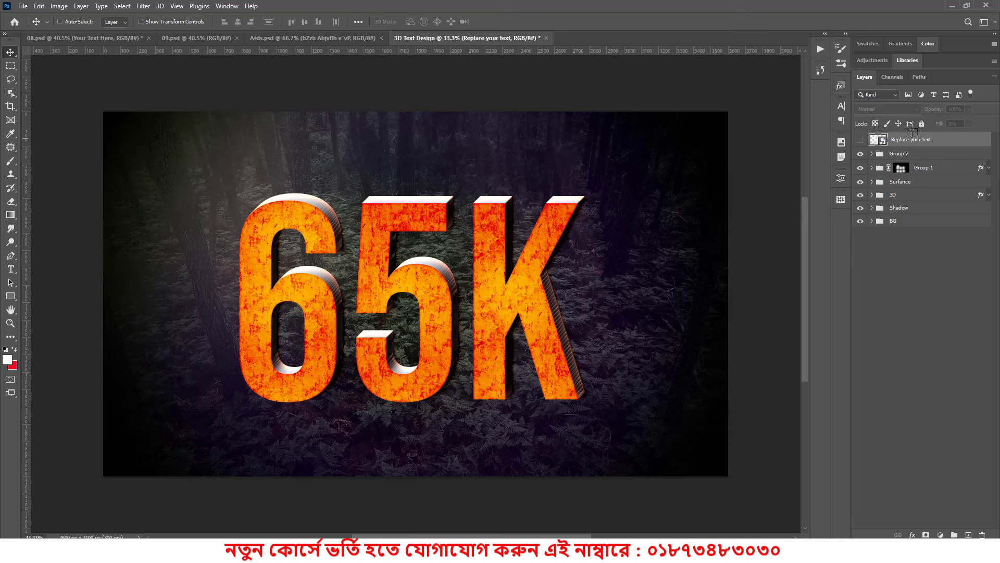
pyautogui.click(919, 297)
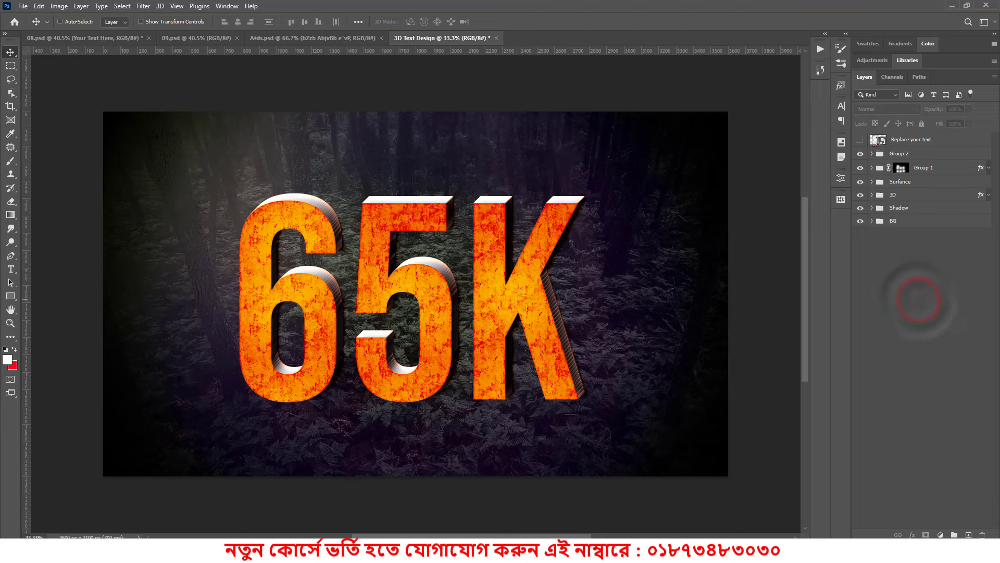
# Open the 65K smart object and crop its canvas outward on all four sides.
pyautogui.doubleClick(878, 140)
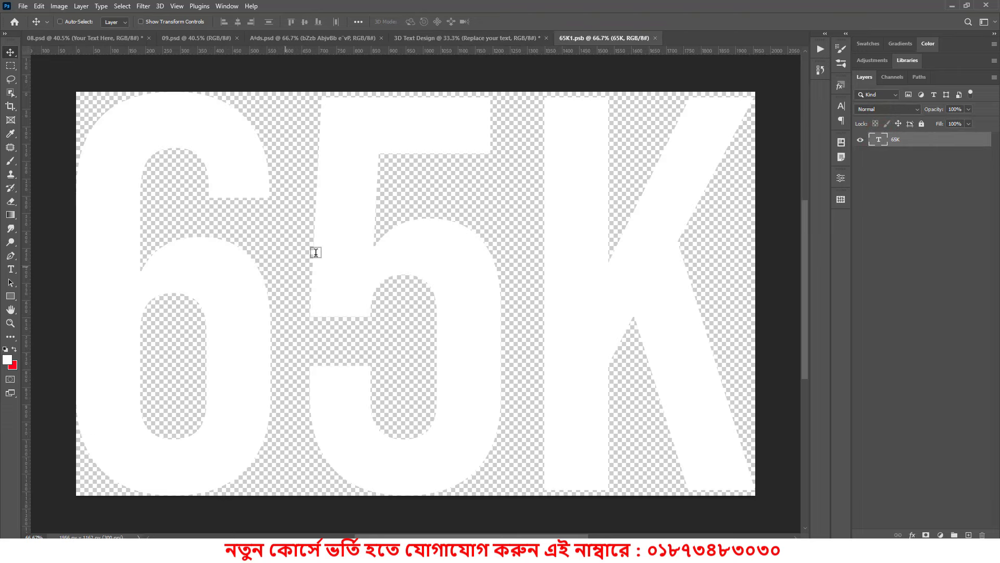
pyautogui.click(9, 106)
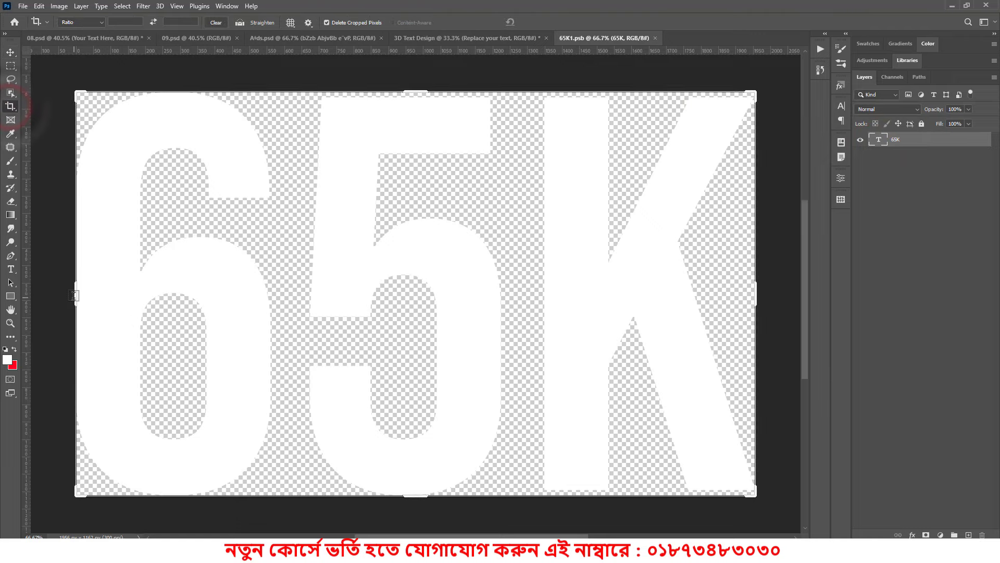
pyautogui.moveTo(77, 293); pyautogui.dragTo(73, 297)
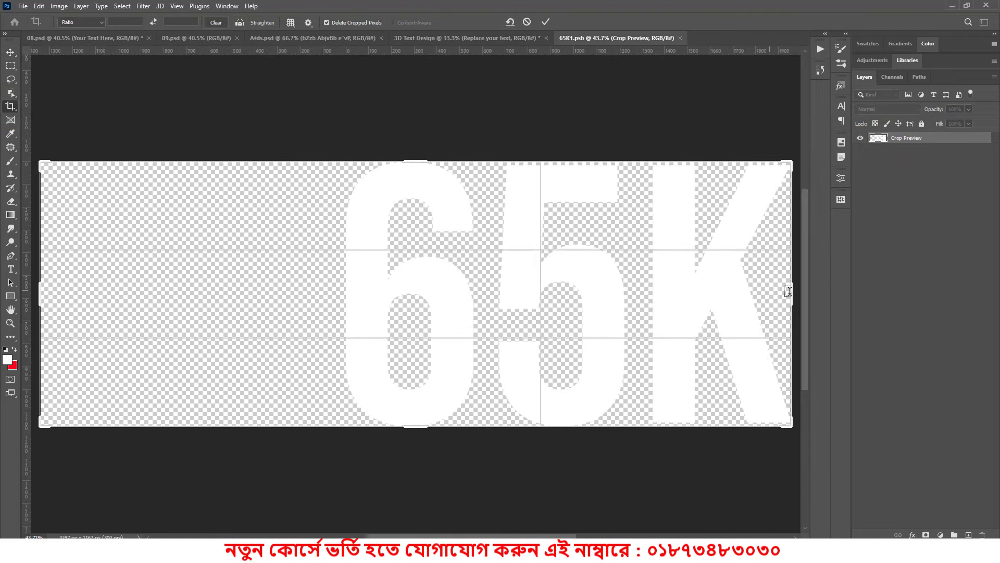
pyautogui.moveTo(791, 292); pyautogui.dragTo(759, 297)
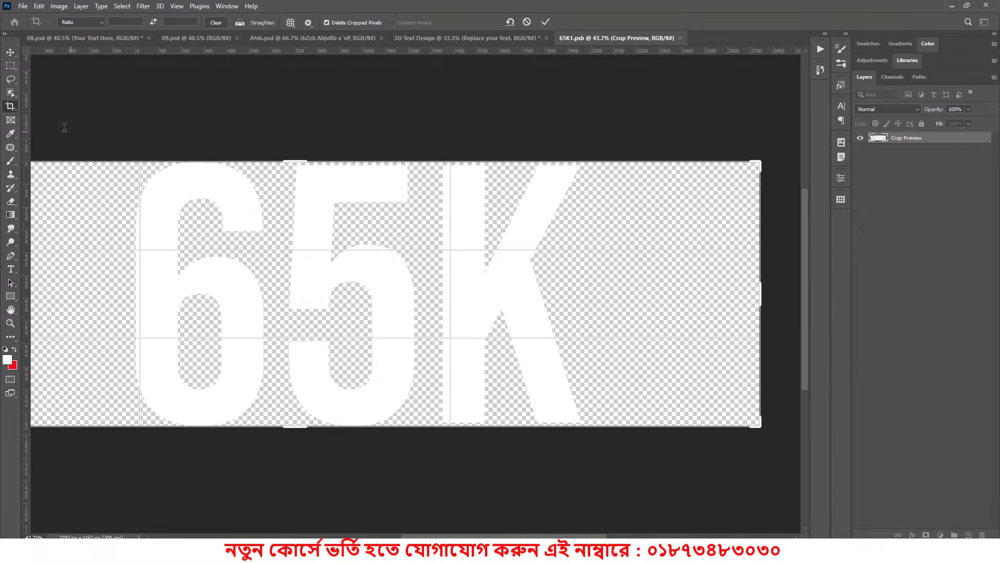
pyautogui.moveTo(295, 162); pyautogui.dragTo(312, 138)
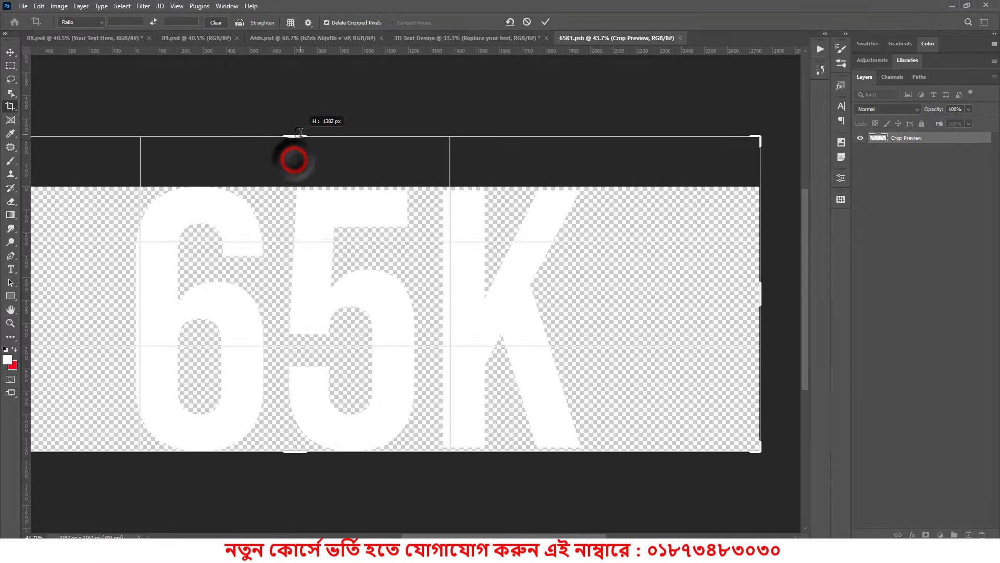
pyautogui.click(287, 453)
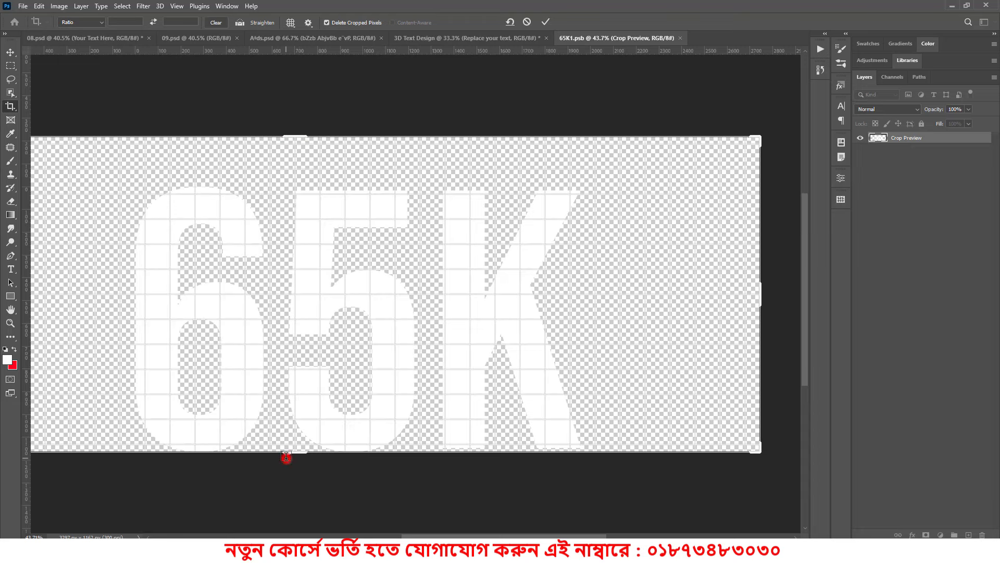
pyautogui.moveTo(290, 452); pyautogui.dragTo(289, 476)
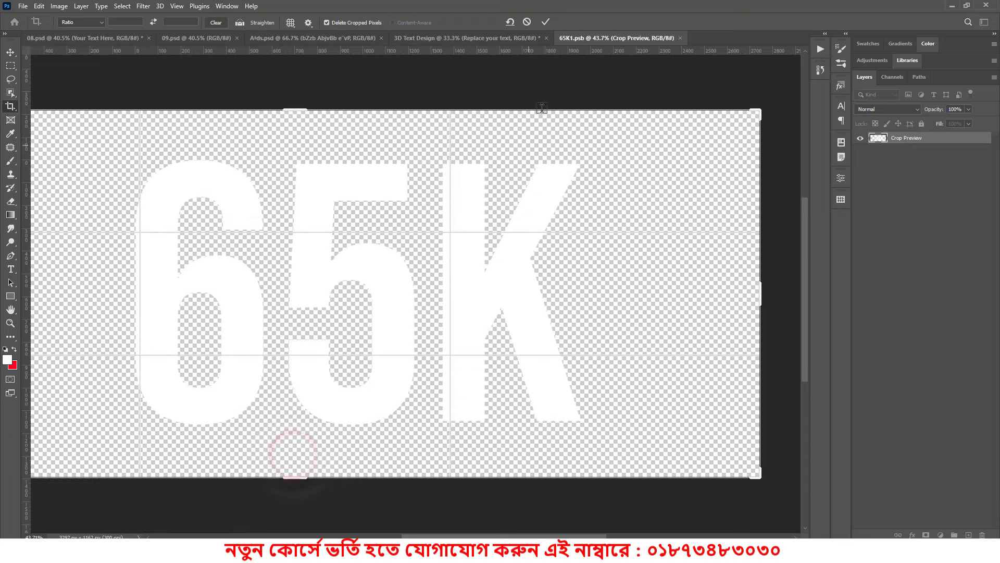
pyautogui.click(548, 22)
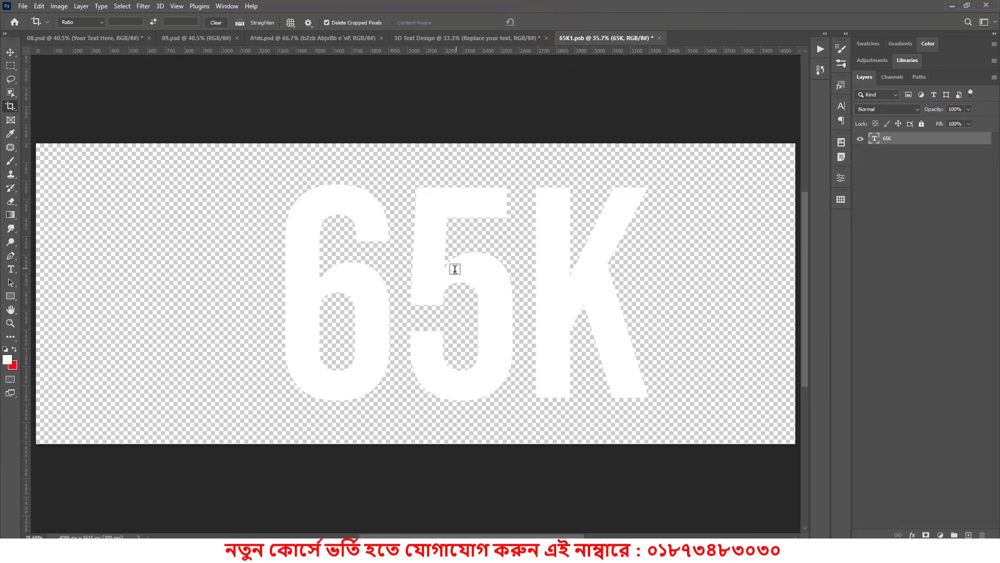
# Shift the 65K text left, retype it as 600K, and save the smart object.
pyautogui.press('v')
pyautogui.moveTo(513, 292); pyautogui.dragTo(472, 293)
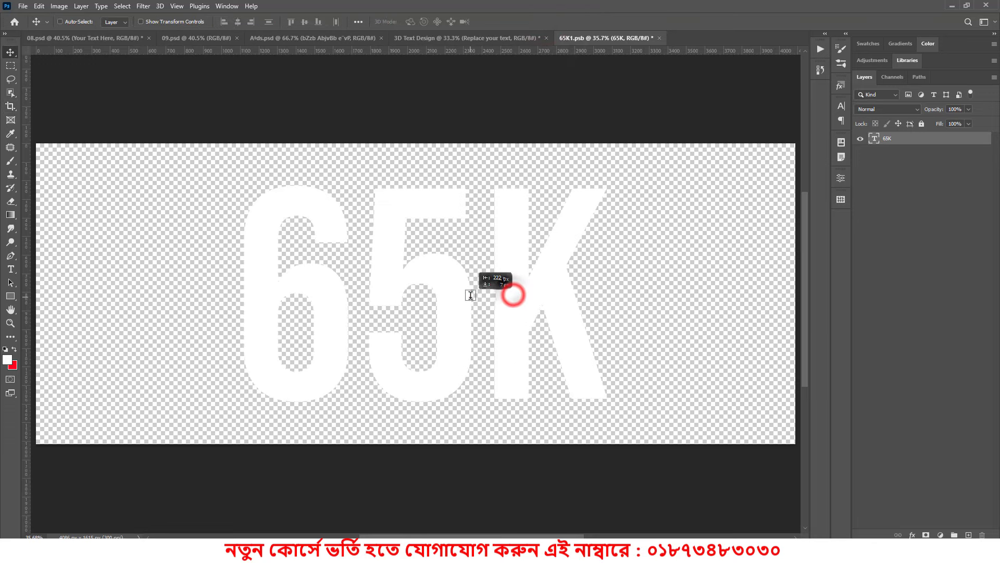
pyautogui.click(10, 268)
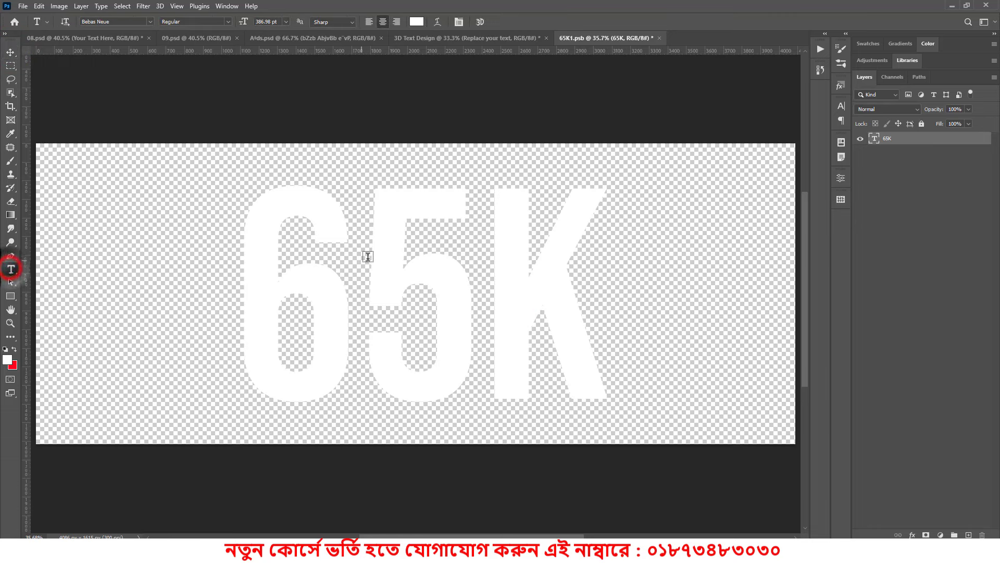
pyautogui.moveTo(381, 253); pyautogui.dragTo(442, 254)
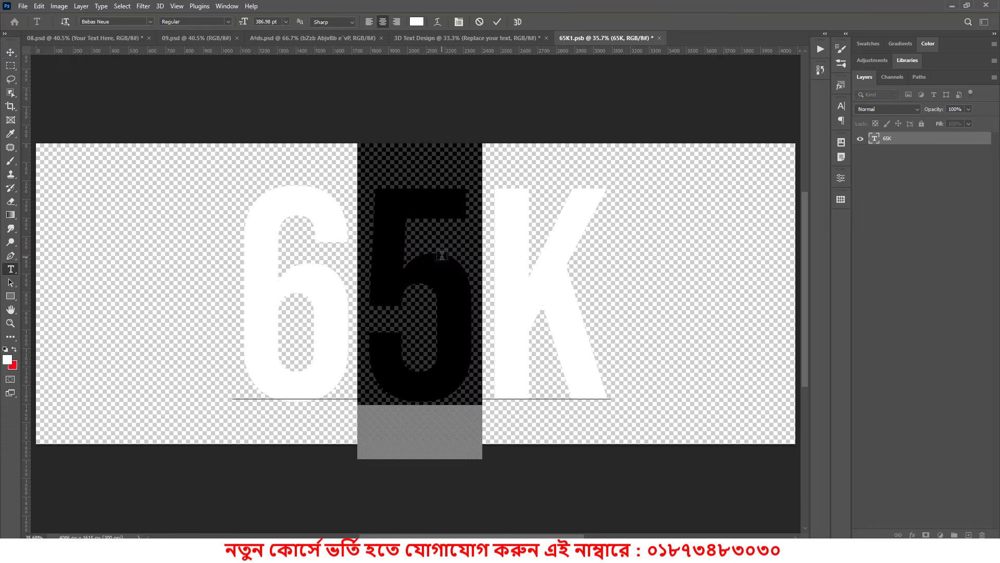
pyautogui.write('00')
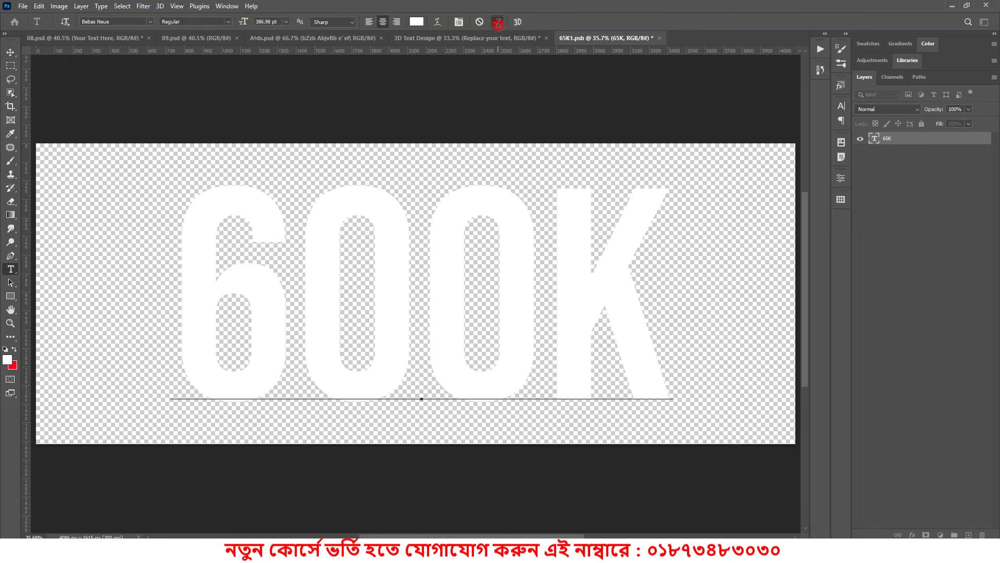
pyautogui.click(498, 22)
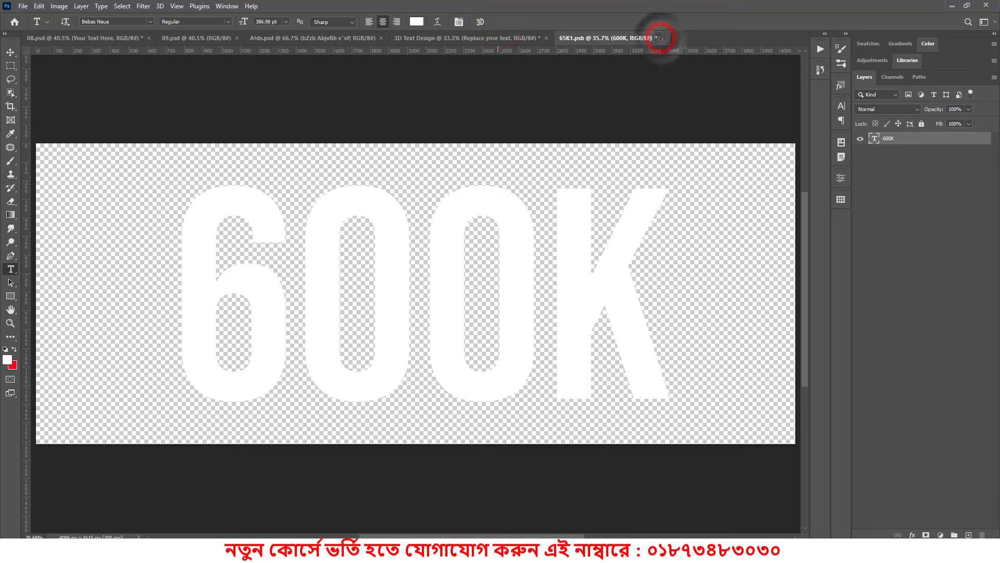
pyautogui.click(660, 38)
pyautogui.click(449, 206)
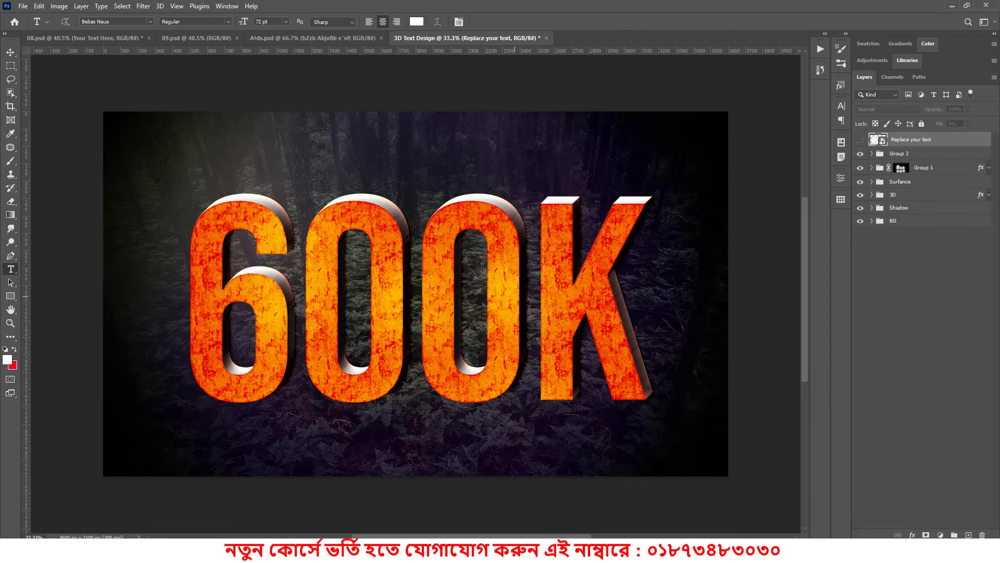
# Reopen the smart object, replace the 00 with HD to read 6HDK, save and close it.
pyautogui.doubleClick(879, 139)
pyautogui.click(438, 295)
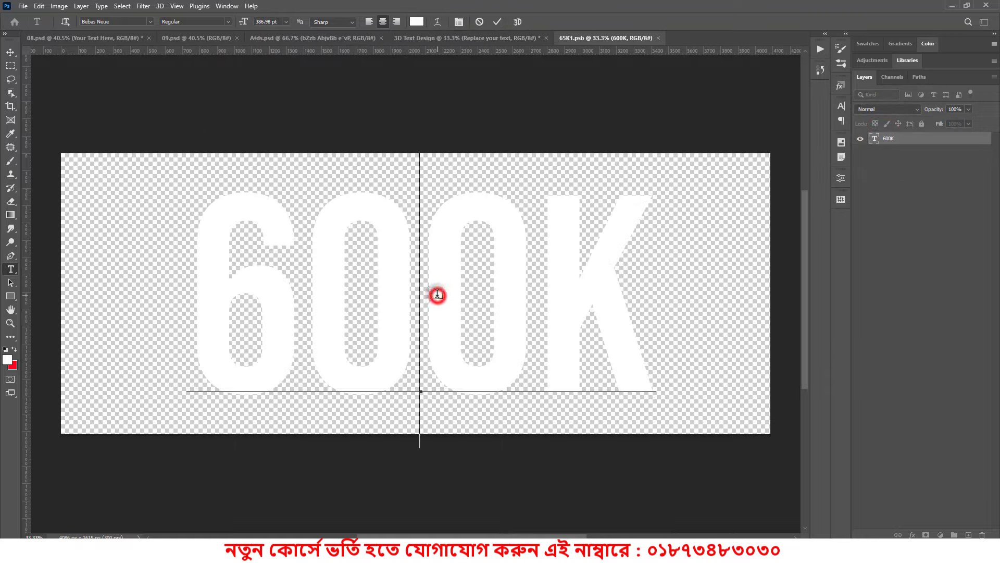
pyautogui.moveTo(315, 276); pyautogui.dragTo(497, 273)
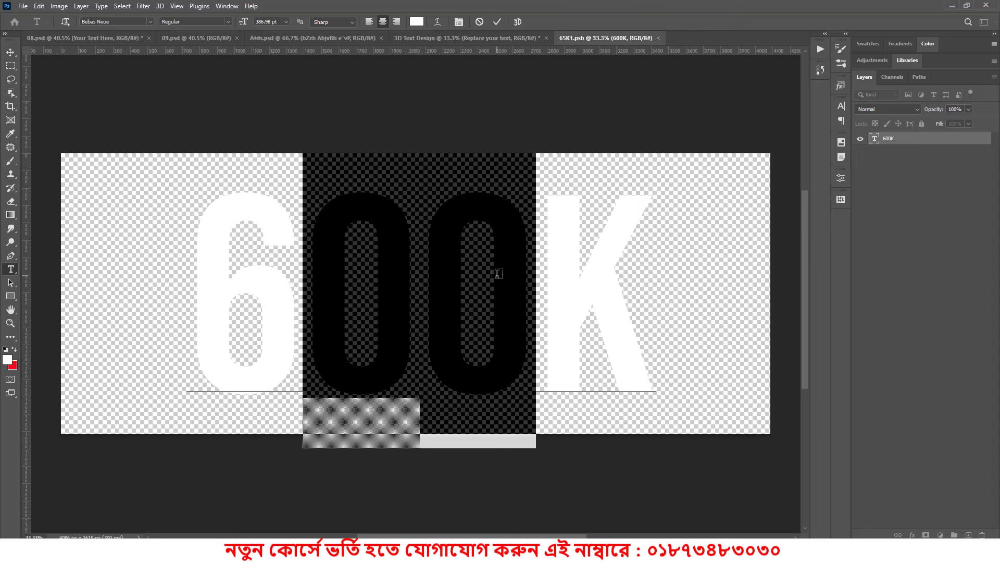
pyautogui.write('HD')
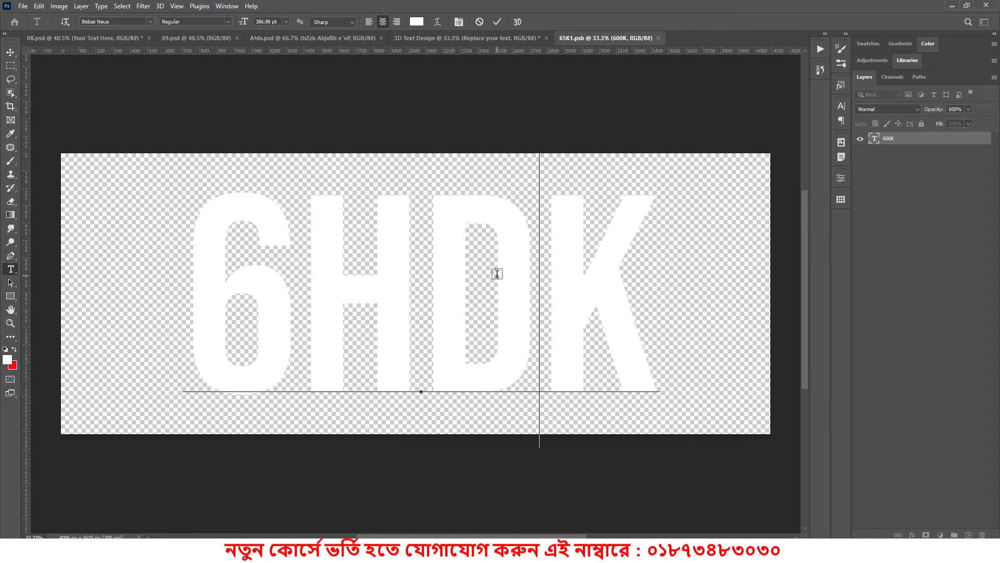
pyautogui.click(496, 21)
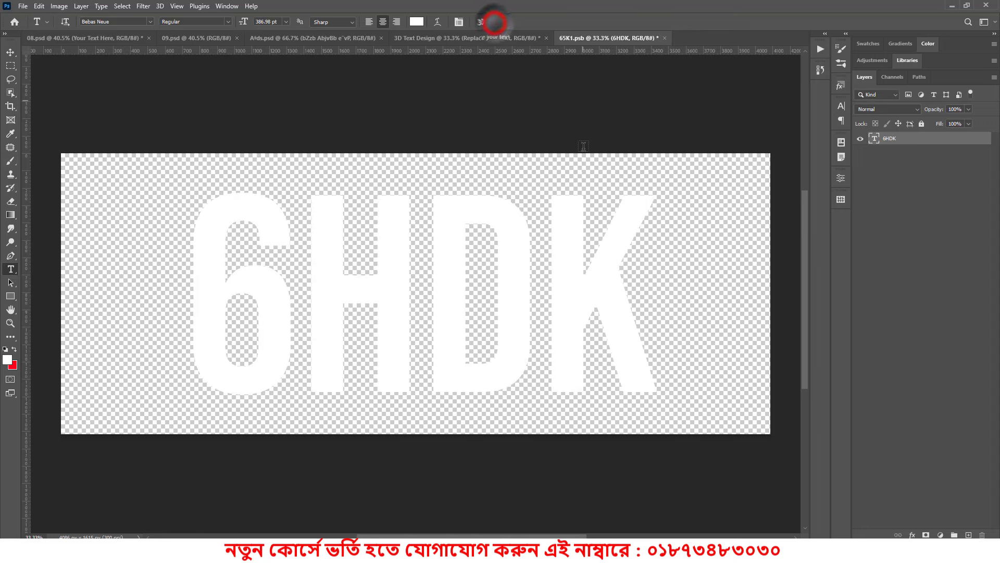
pyautogui.hotkey('ctrl', 's')
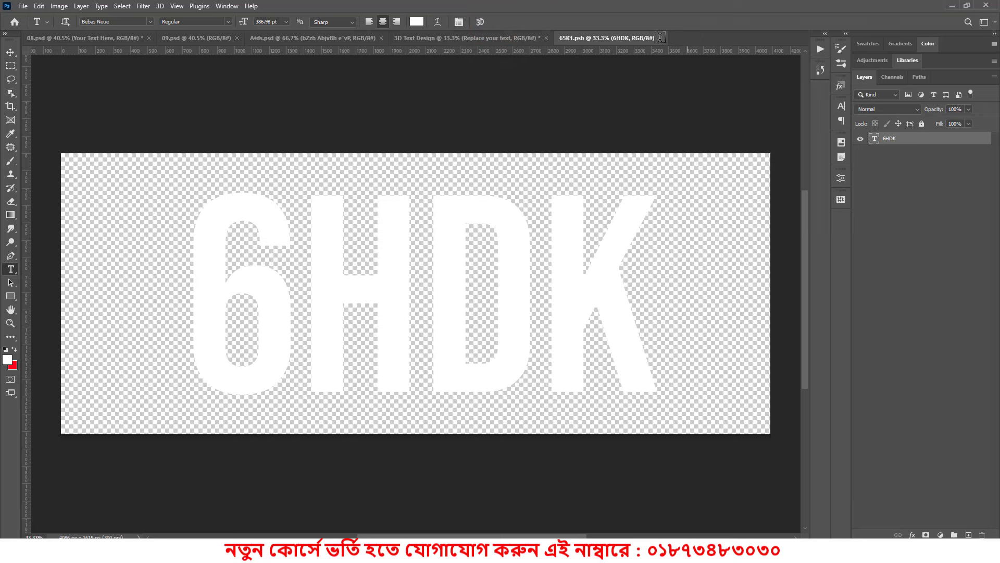
pyautogui.click(660, 37)
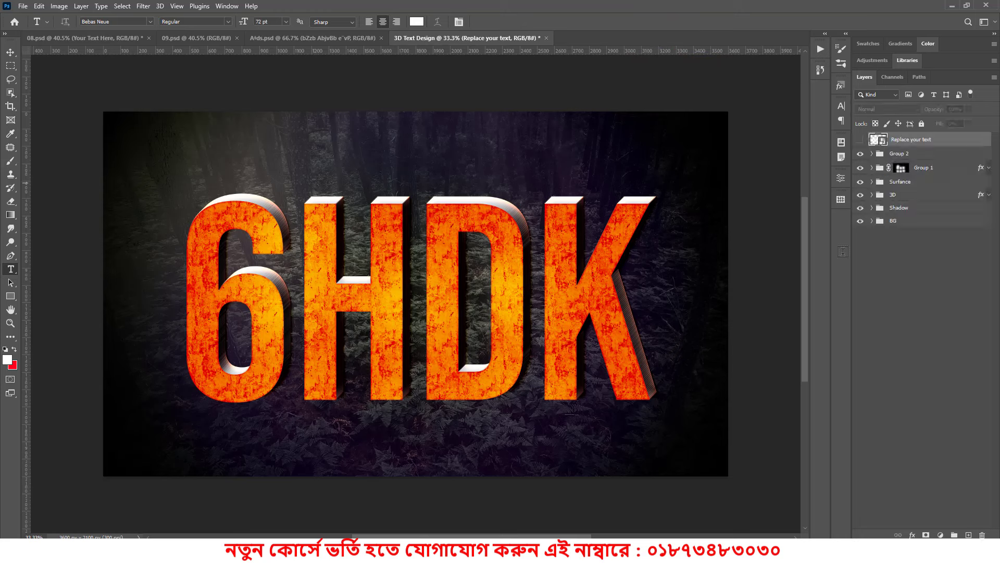
pyautogui.click(8, 52)
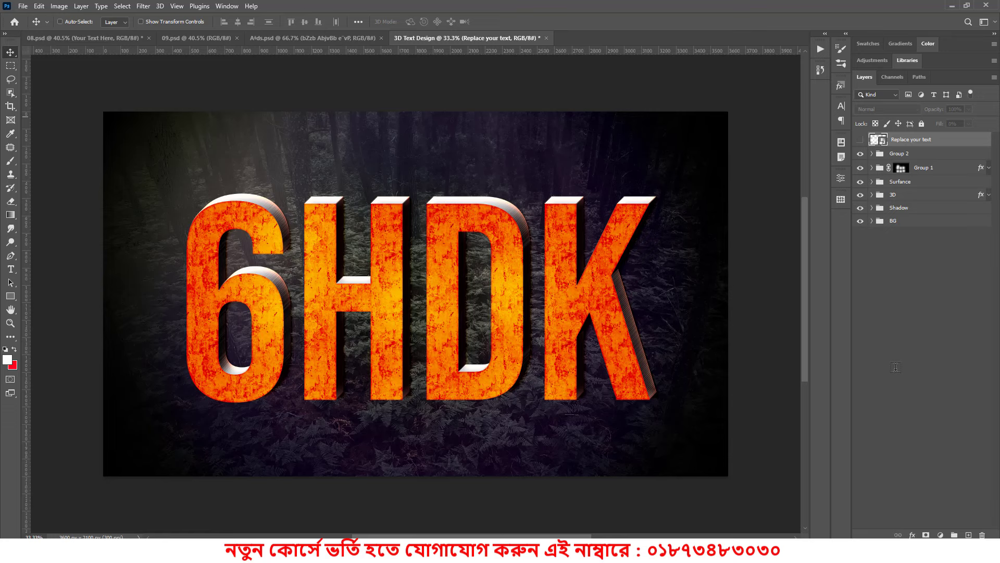
# Switch to the A#ds.psd course advertisement document.
pyautogui.hotkey('ctrl', 'shift', 'Tab')
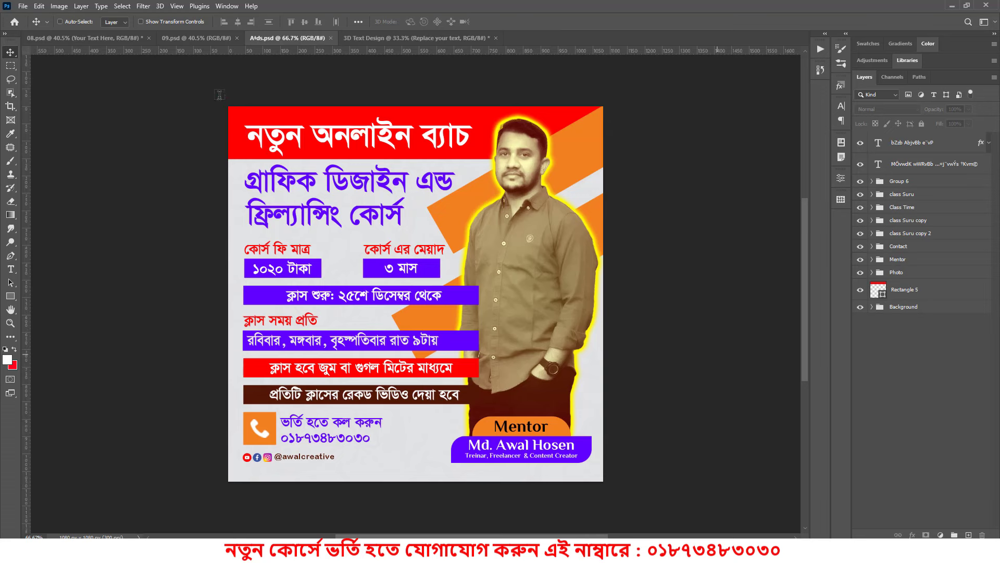
pyautogui.moveTo(220, 96); pyautogui.dragTo(615, 495)
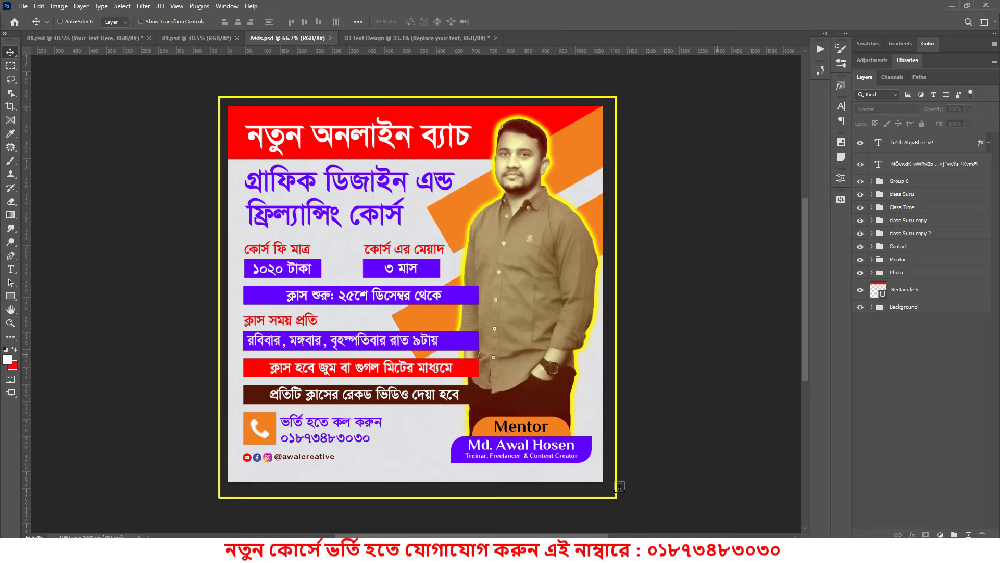